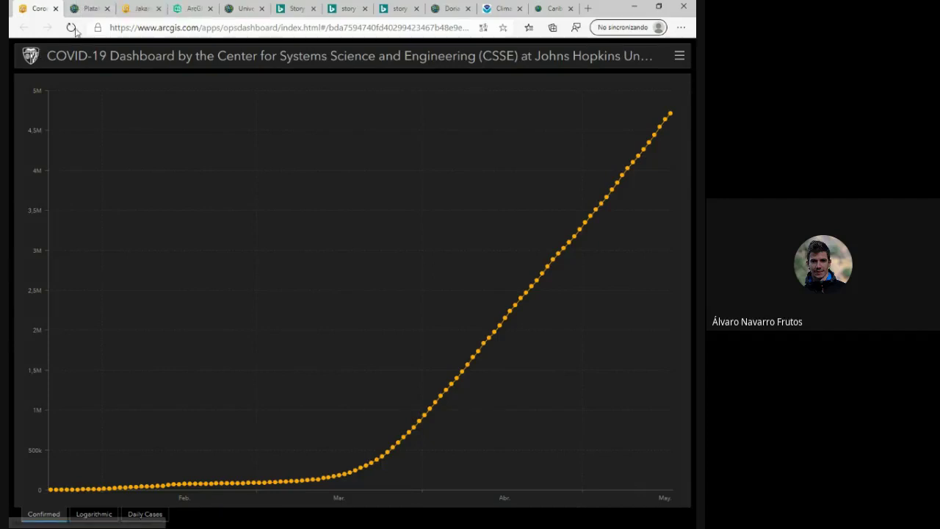
# Look over the COVID platform home and the Jakarta flood dashboard, and open the Universidad Complutense de Madrid portal's content page.
pyautogui.click(94, 8)
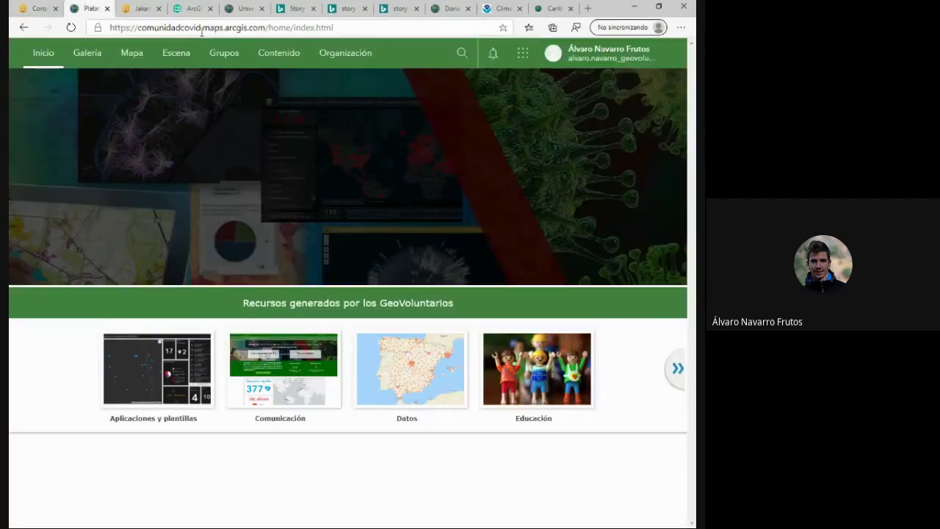
pyautogui.click(142, 8)
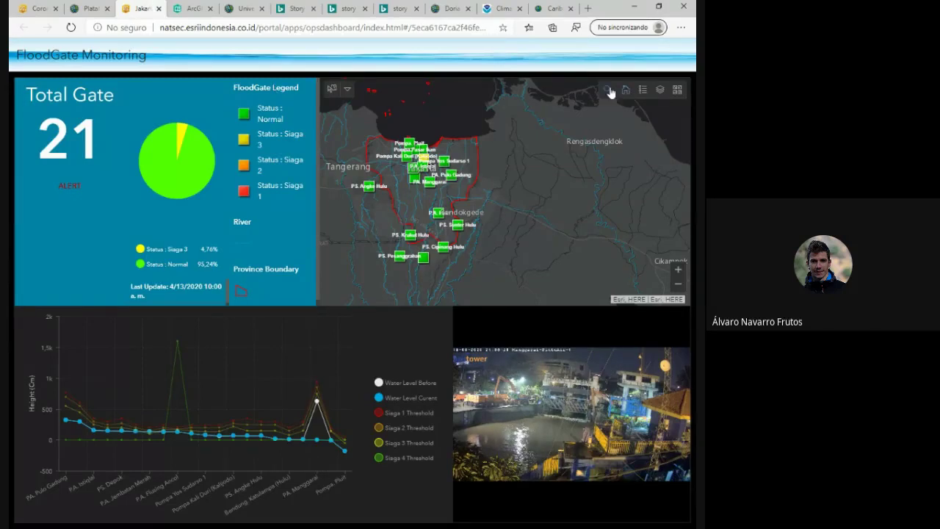
pyautogui.click(229, 6)
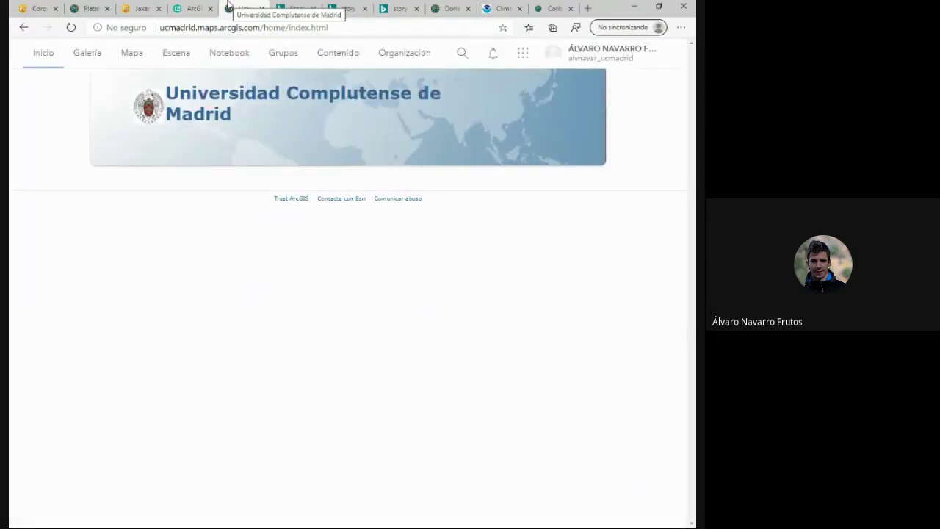
pyautogui.click(330, 55)
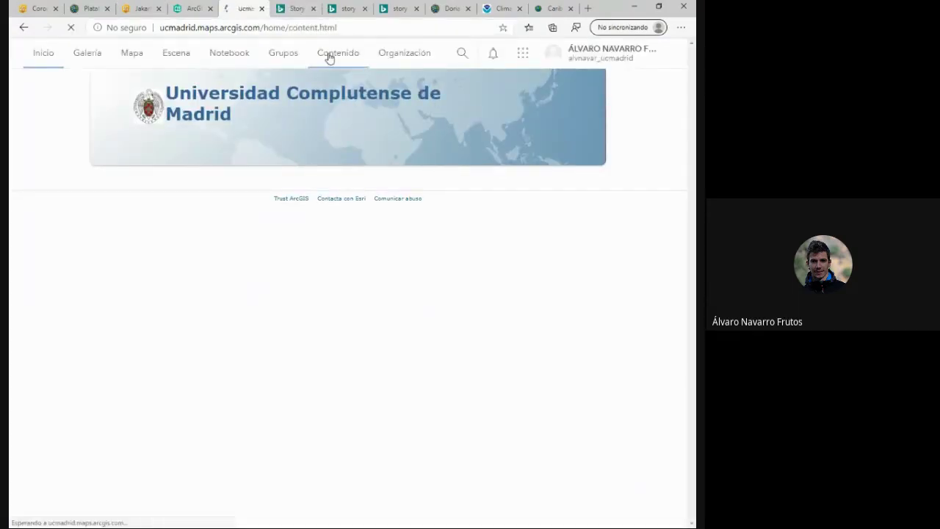
# Close the three Bing story map search pages and return to the Universidad Complutense content list.
pyautogui.click(301, 9)
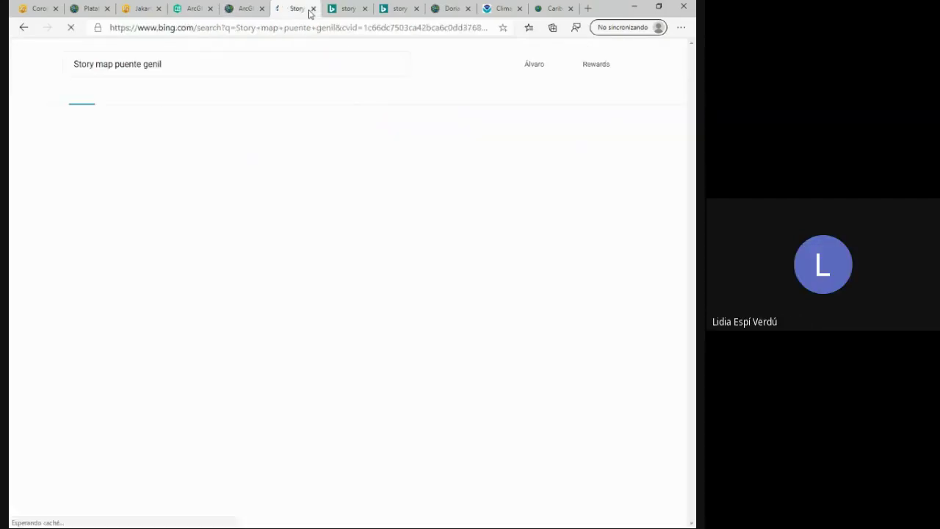
pyautogui.click(314, 9)
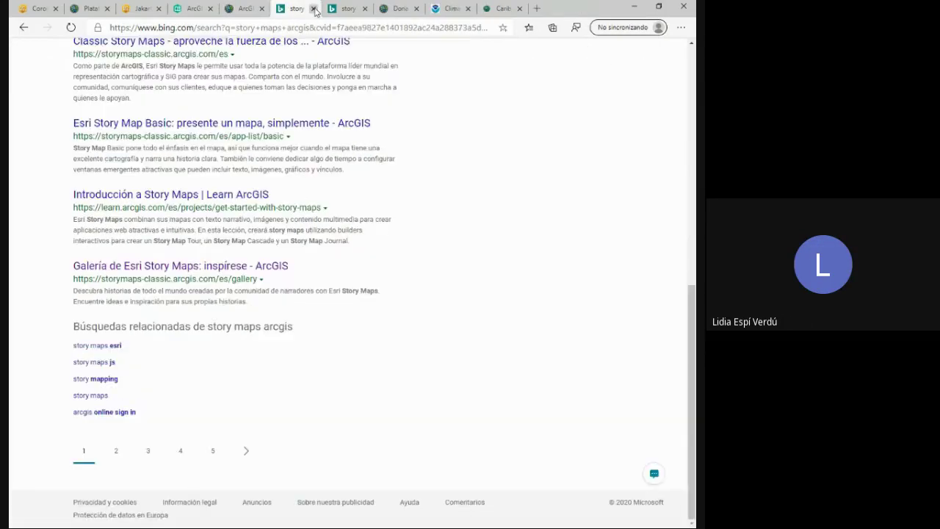
pyautogui.click(315, 9)
pyautogui.click(314, 8)
pyautogui.click(247, 9)
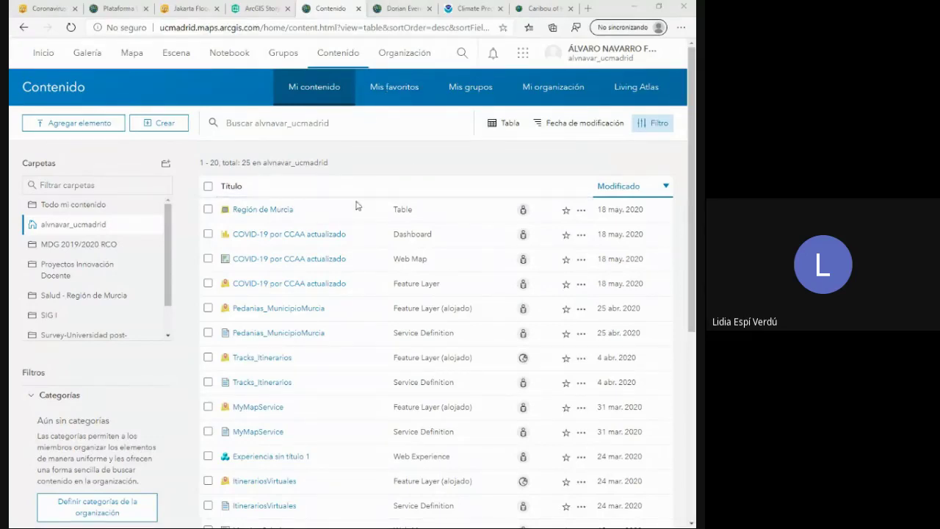
# Select the COVID-19 por CCAA actualizado feature layer and the Región de Murcia table, and set their sharing level to Organización.
pyautogui.click(208, 283)
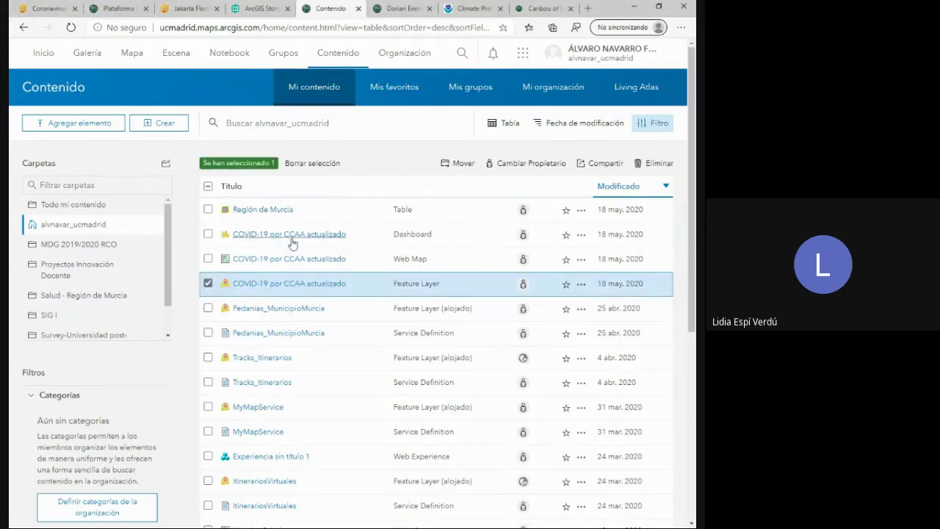
pyautogui.click(208, 209)
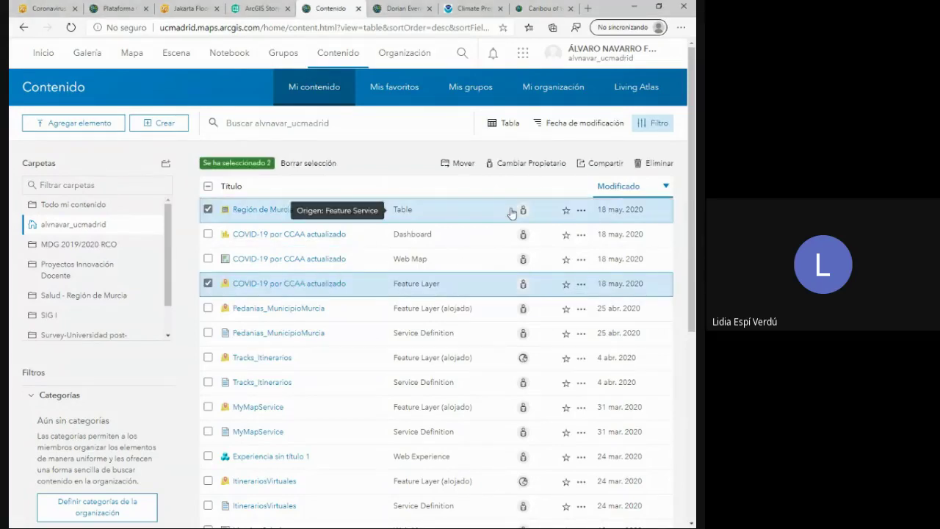
pyautogui.click(591, 164)
pyautogui.click(298, 253)
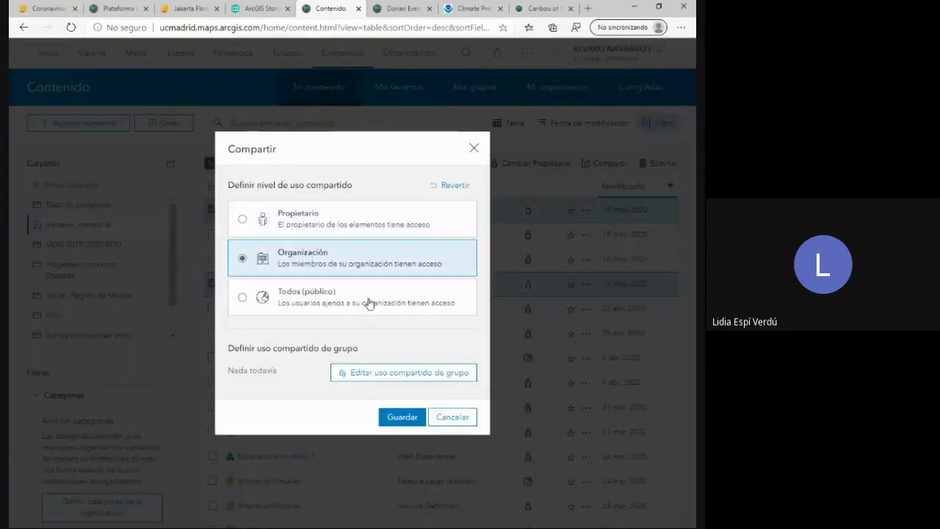
# Share both items with the Máster en Gestión de Desastres 2019-2020 group, save, and open the COVID-19 por CCAA actualizado feature layer's details.
pyautogui.click(389, 372)
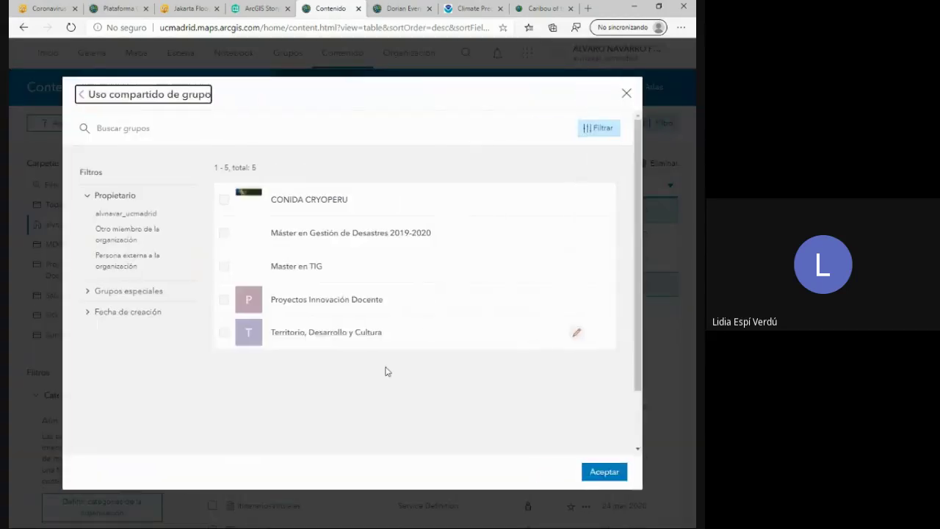
pyautogui.click(311, 233)
pyautogui.click(604, 472)
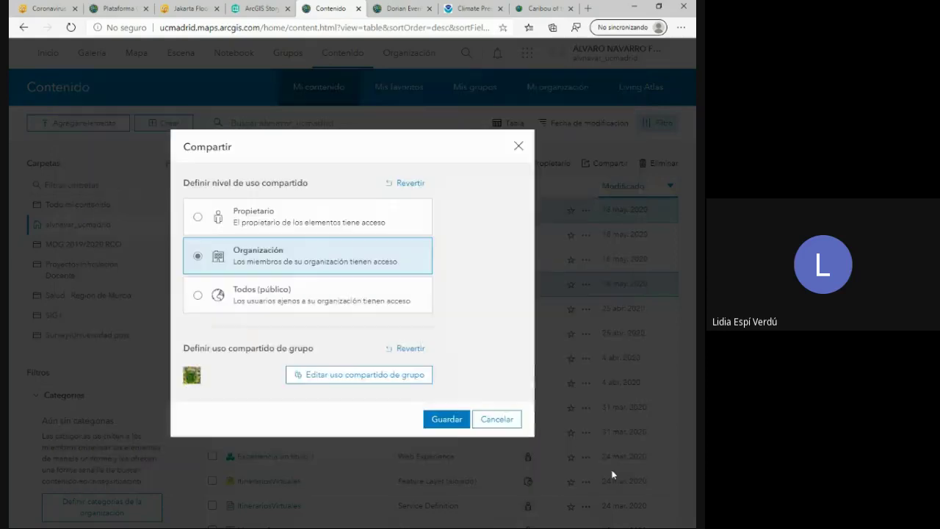
pyautogui.click(402, 420)
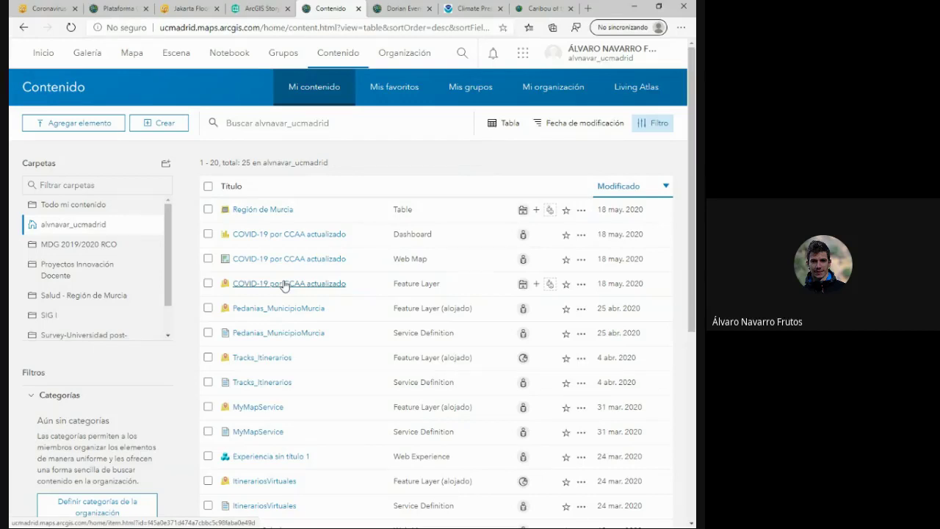
pyautogui.click(330, 284)
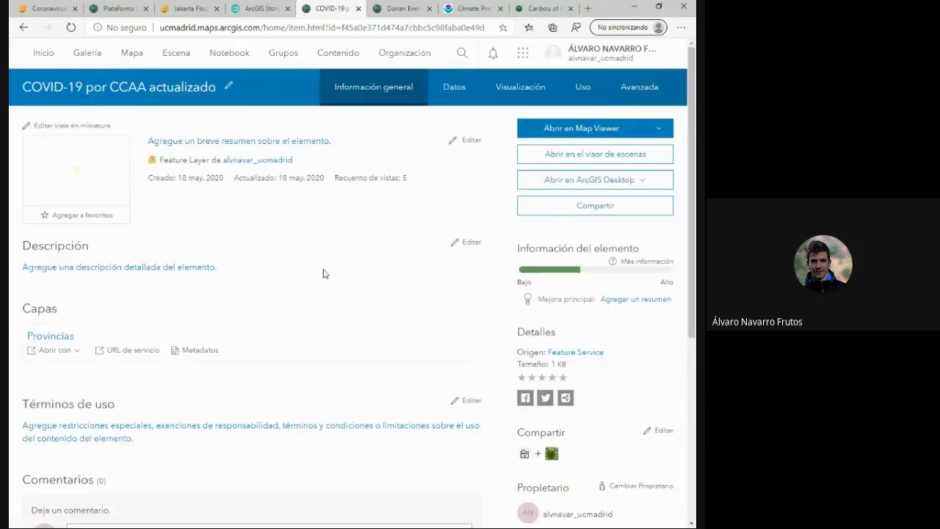
# Replace the Caribou of the boreal page with a web search for "datos covid esri españa".
pyautogui.click(560, 10)
pyautogui.click(465, 30)
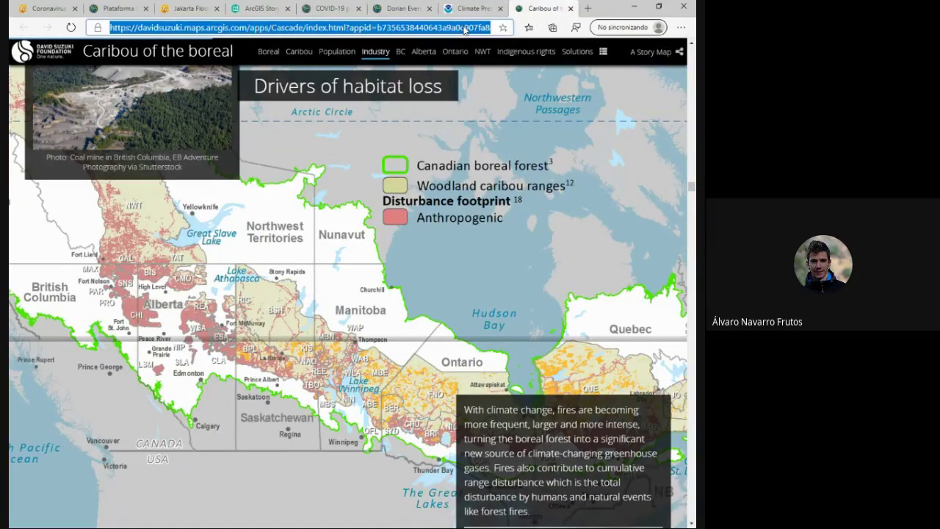
pyautogui.write('datos c')
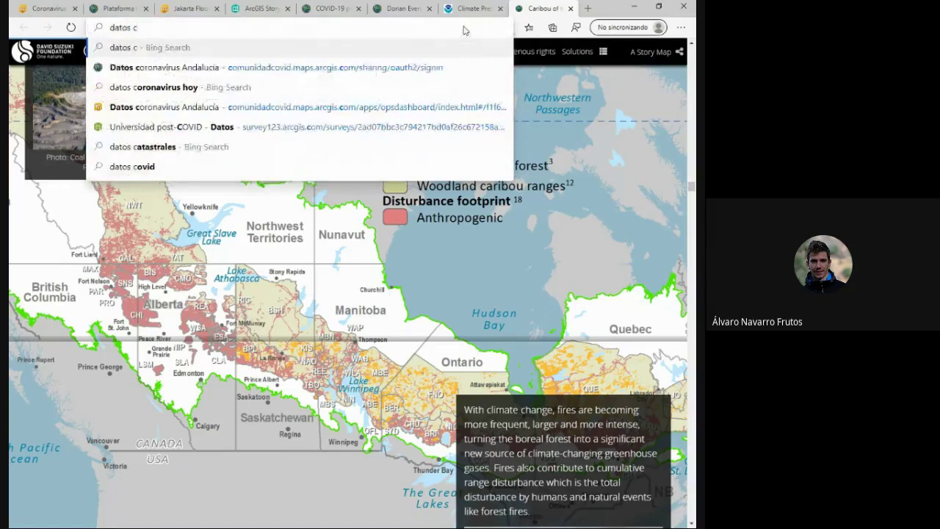
pyautogui.write('ovid esri españa')
pyautogui.press('Return')
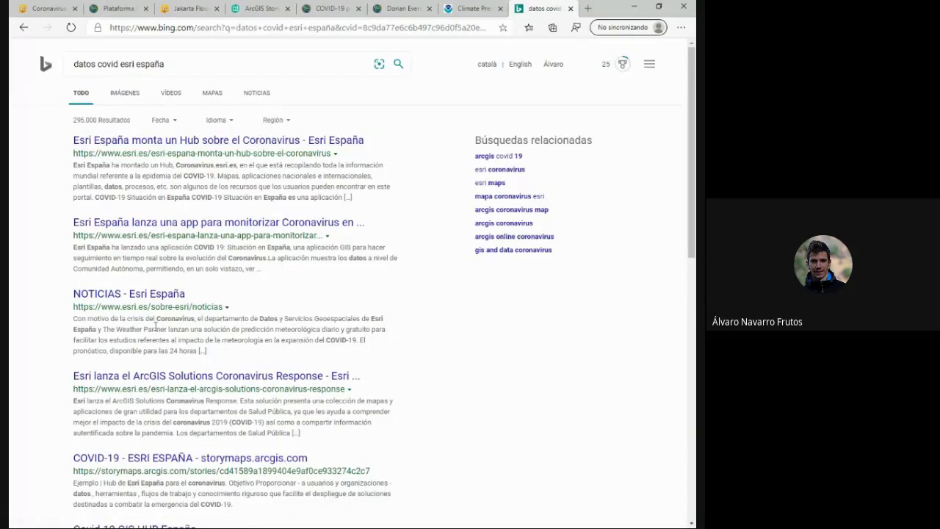
# Open the article on Esri España's Coronavirus Hub and follow its link to the COVID-19 Situación en España application.
pyautogui.click(165, 143)
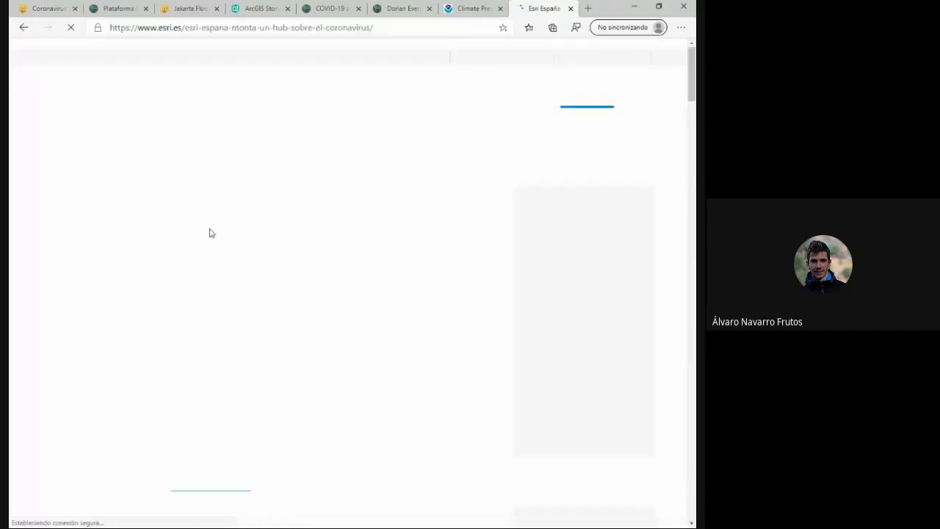
pyautogui.scroll(-5, 214, 267)
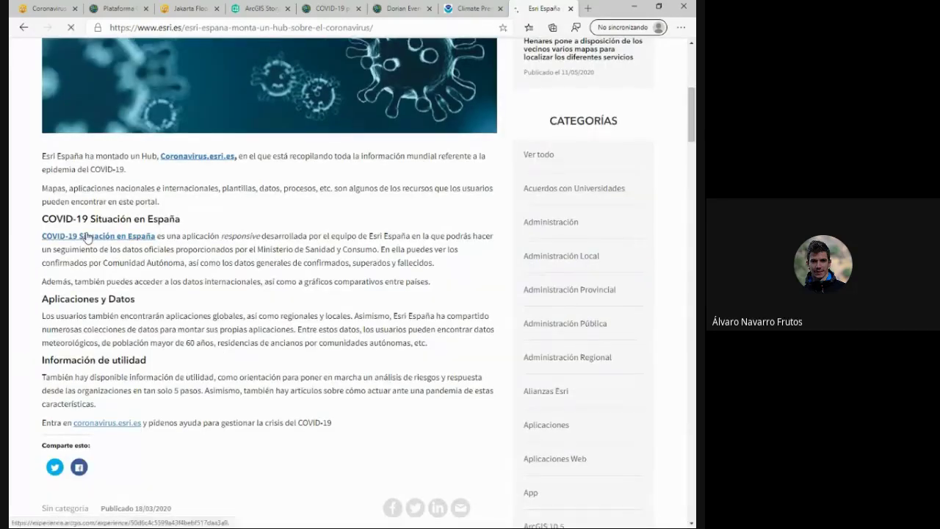
pyautogui.click(87, 236)
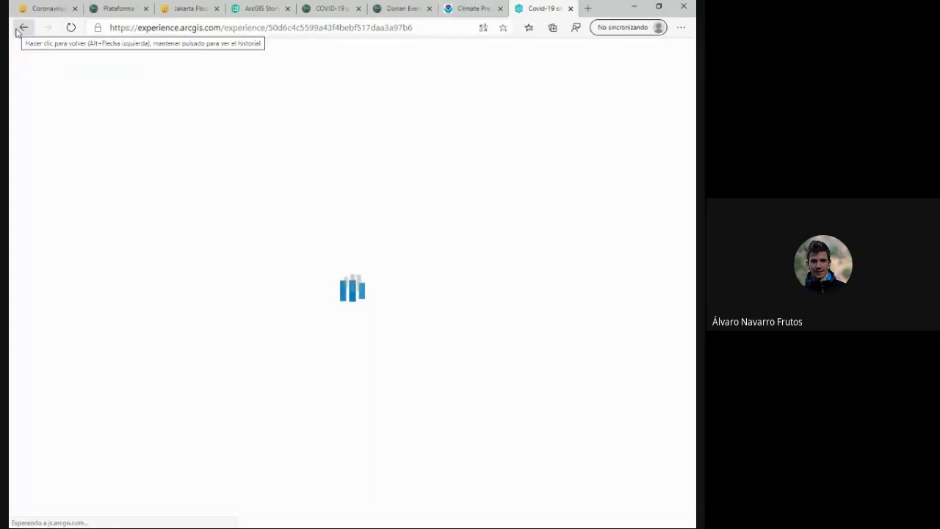
# Run the "datos covid esri españa" web search again in place of the Climate Prediction Center page.
pyautogui.click(464, 6)
pyautogui.click(423, 27)
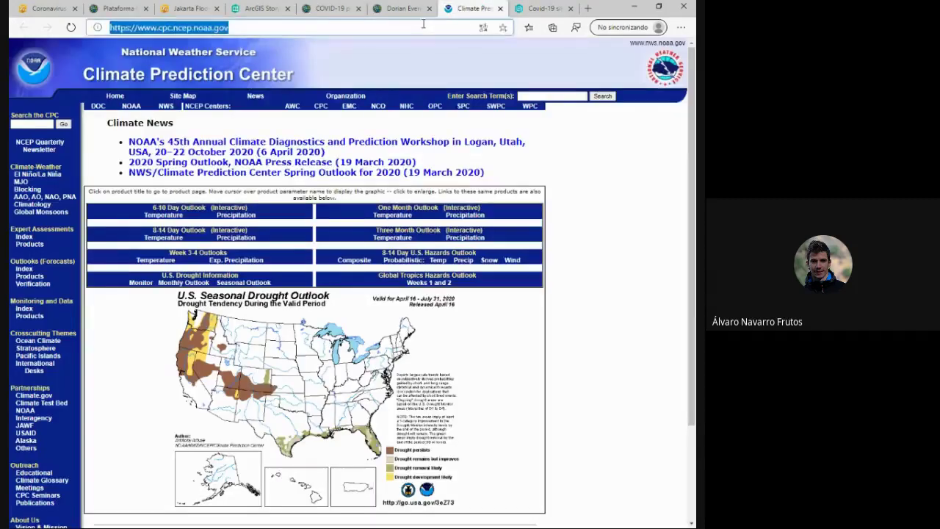
pyautogui.write('datos covid esri españa')
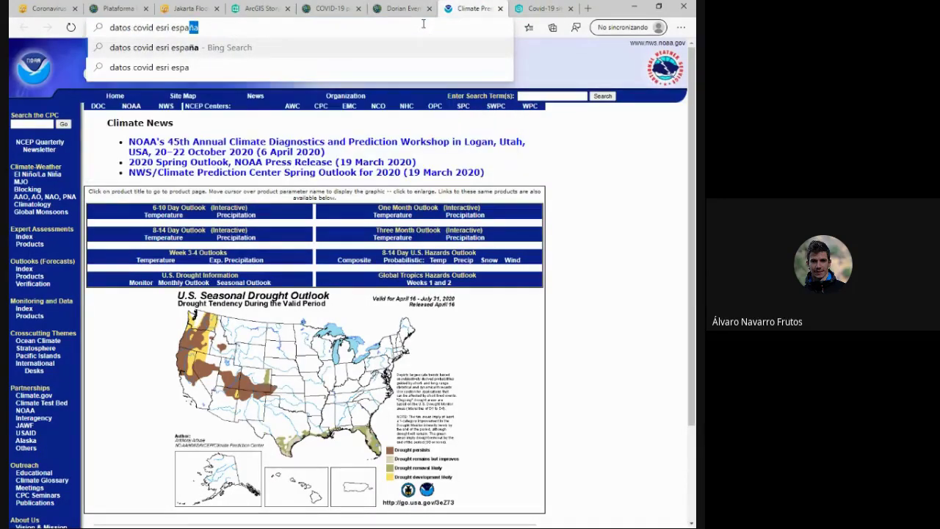
pyautogui.press('Return')
# Return to the Covid-19 en España dashboard and examine its map zoomed in on Spain.
pyautogui.click(567, 6)
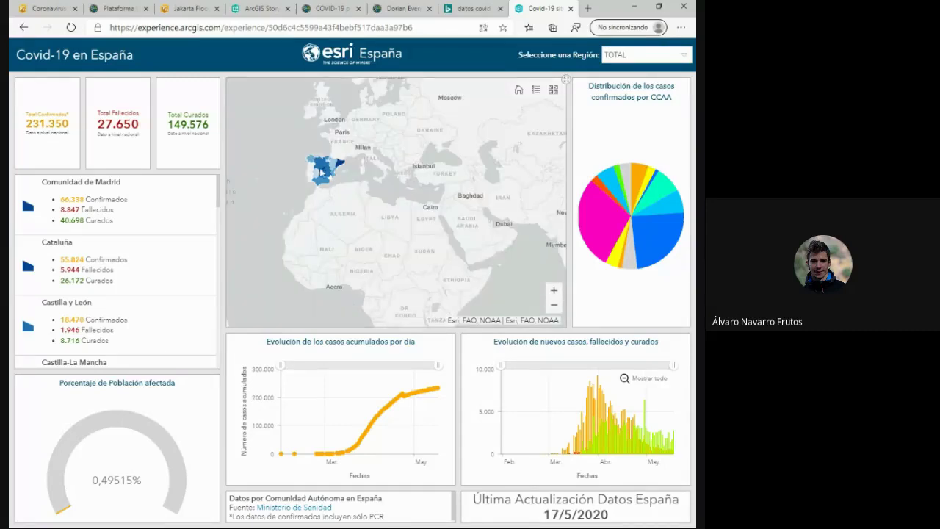
pyautogui.scroll(3, 324, 176)
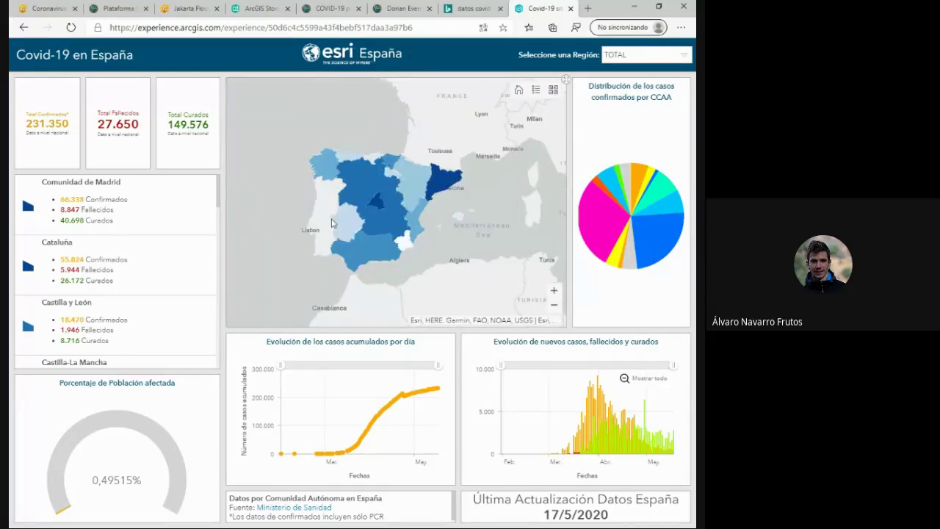
pyautogui.moveTo(586, 213)
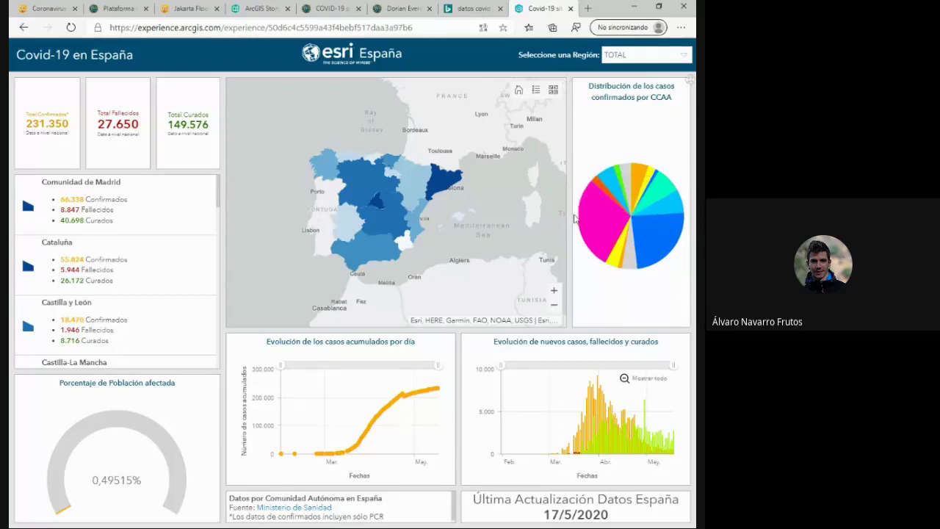
# Reopen the Esri España Hub article from the search results, and examine the dashboard's chart of accumulated cases per day.
pyautogui.click(474, 8)
pyautogui.click(142, 145)
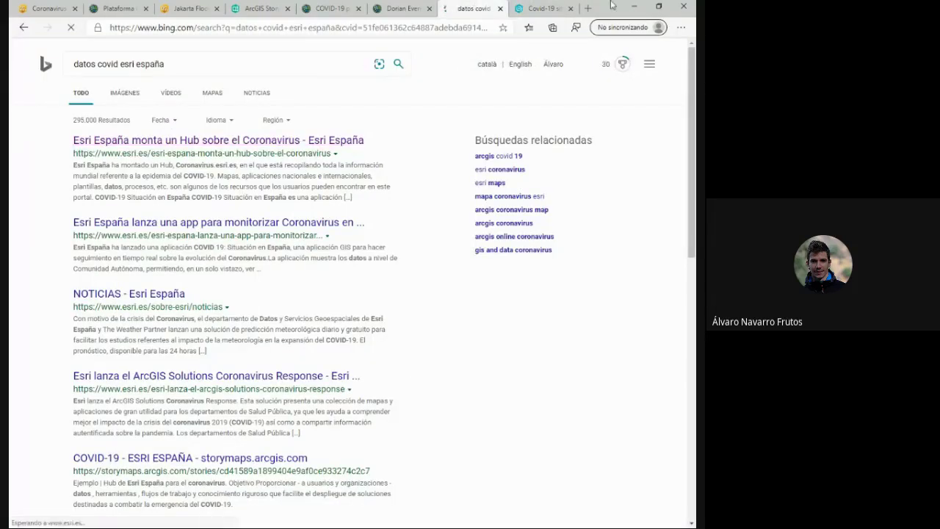
pyautogui.click(544, 8)
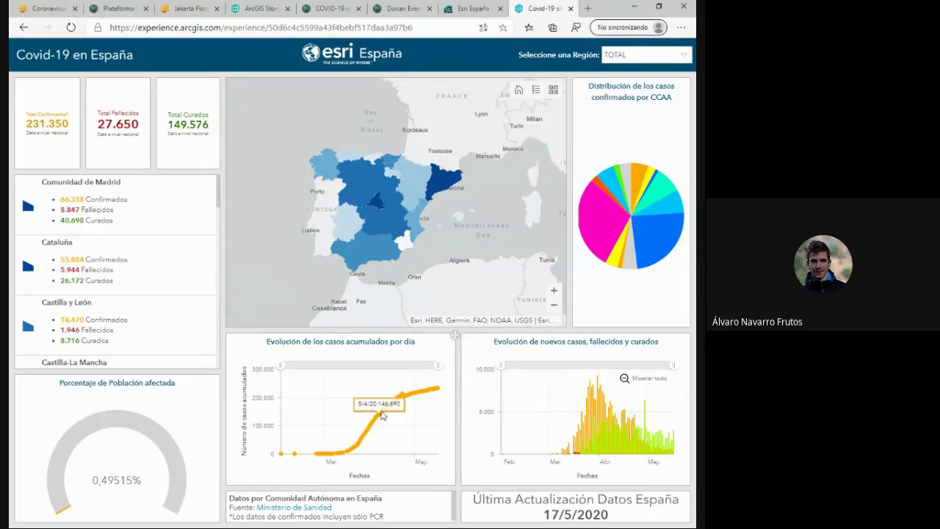
pyautogui.moveTo(426, 394)
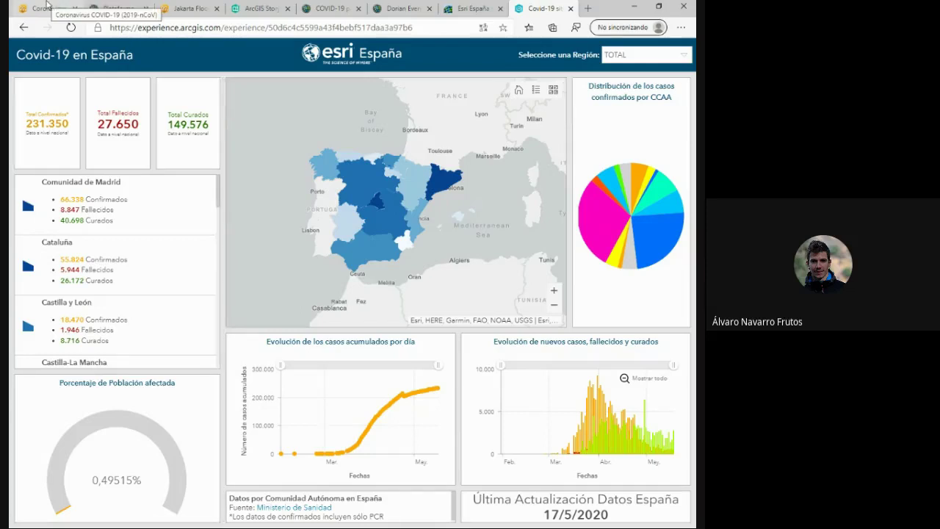
# Show the COVID community platform's home page and point out its web address.
pyautogui.click(126, 10)
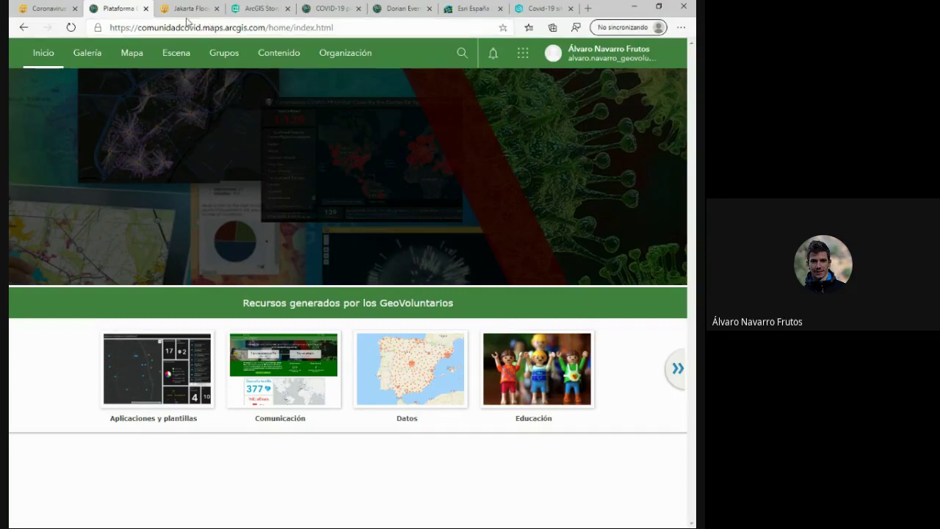
pyautogui.moveTo(138, 28); pyautogui.dragTo(199, 27)
pyautogui.click(197, 27)
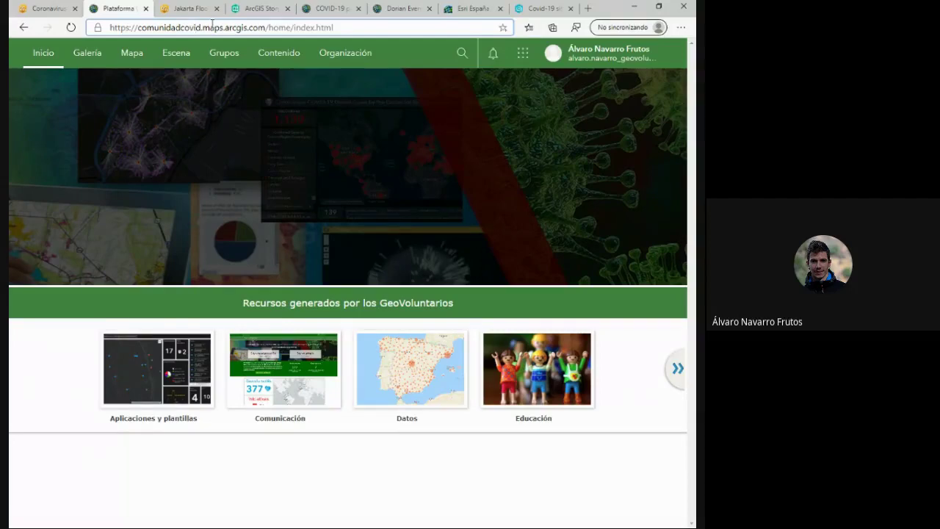
# Open the health geoportal geoportal.imida.es/geosalud/ in a new browser tab.
pyautogui.click(588, 8)
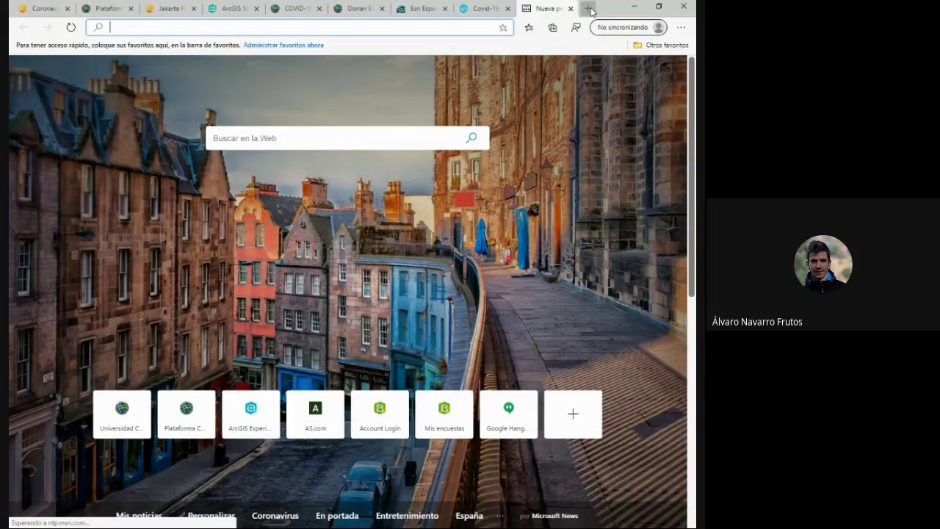
pyautogui.write('geoport')
pyautogui.press('Down')
pyautogui.press('Down')
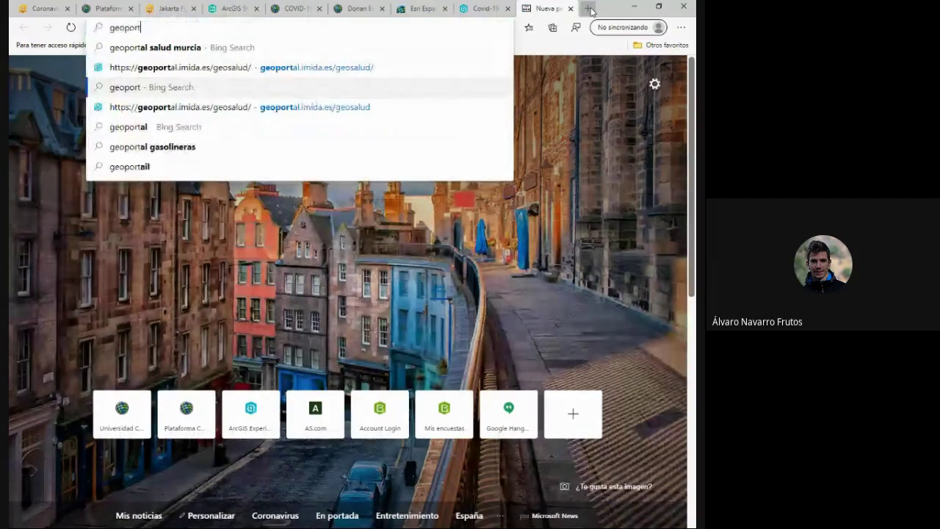
pyautogui.click(324, 67)
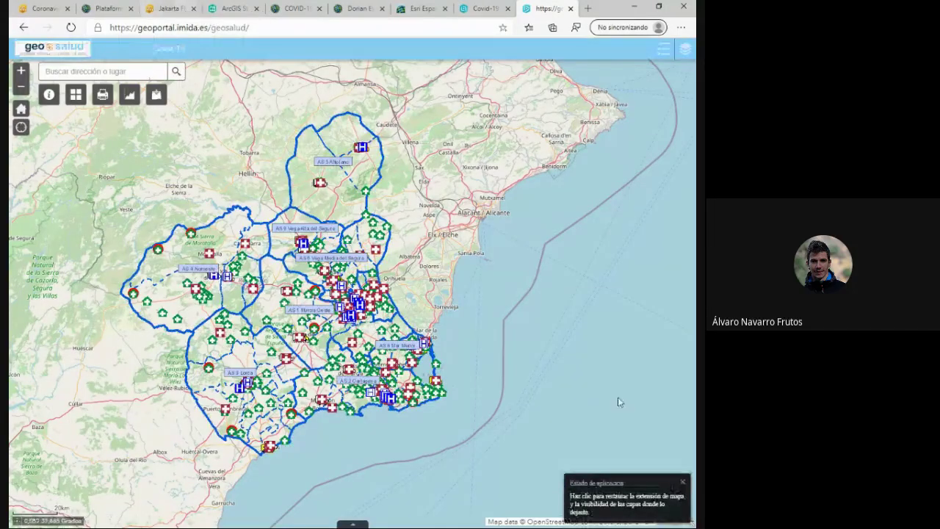
# Open the Covid-19 link of the geosalud viewer and return to the health map.
pyautogui.click(172, 50)
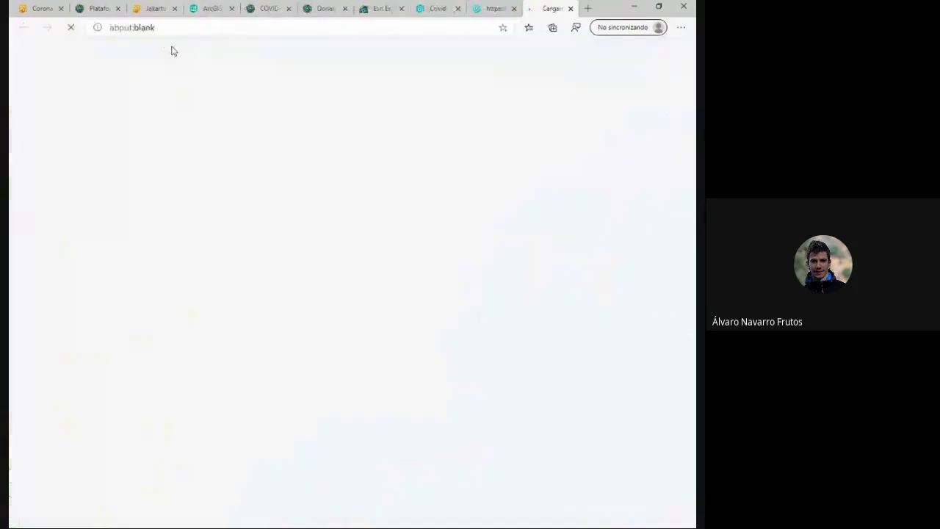
pyautogui.click(494, 8)
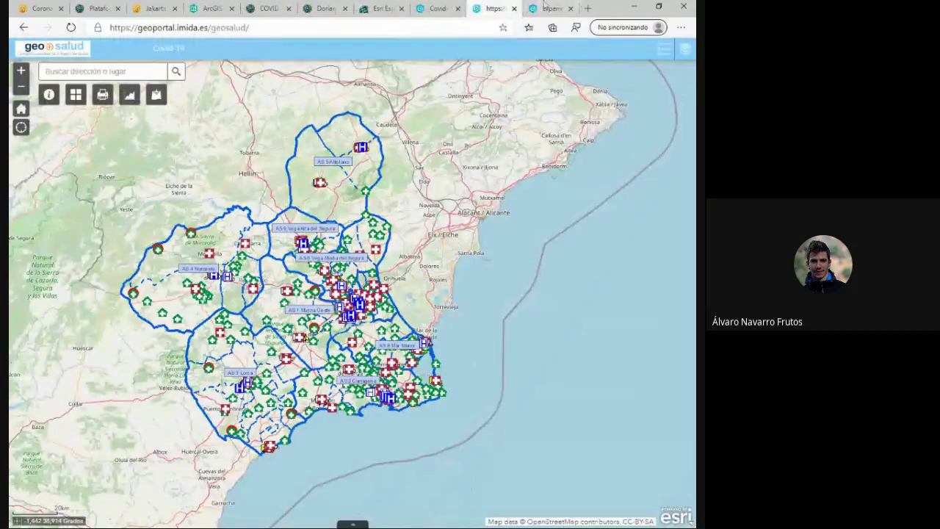
# Show the Región de Murcia COVID-19 dashboard, pointing out its last update date and the latest point of the case evolution chart.
pyautogui.click(543, 8)
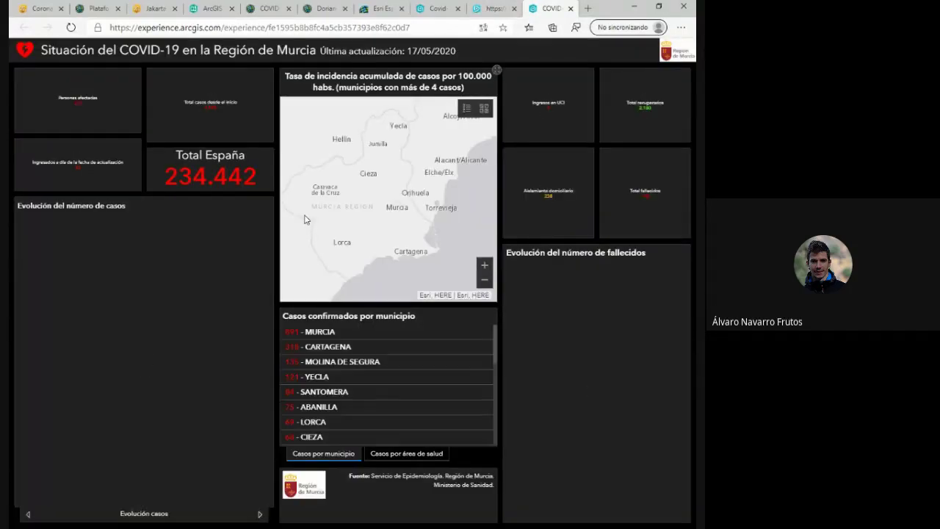
pyautogui.moveTo(407, 52); pyautogui.dragTo(420, 53)
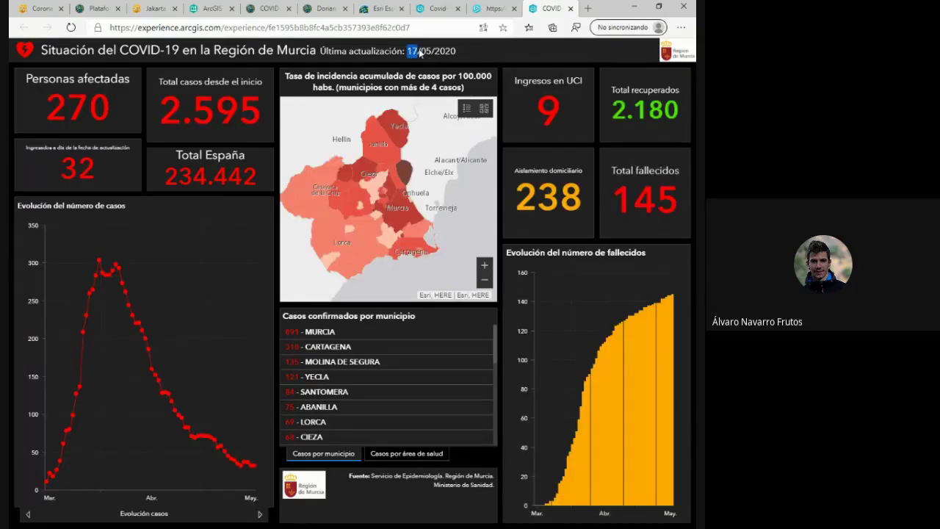
pyautogui.click(420, 53)
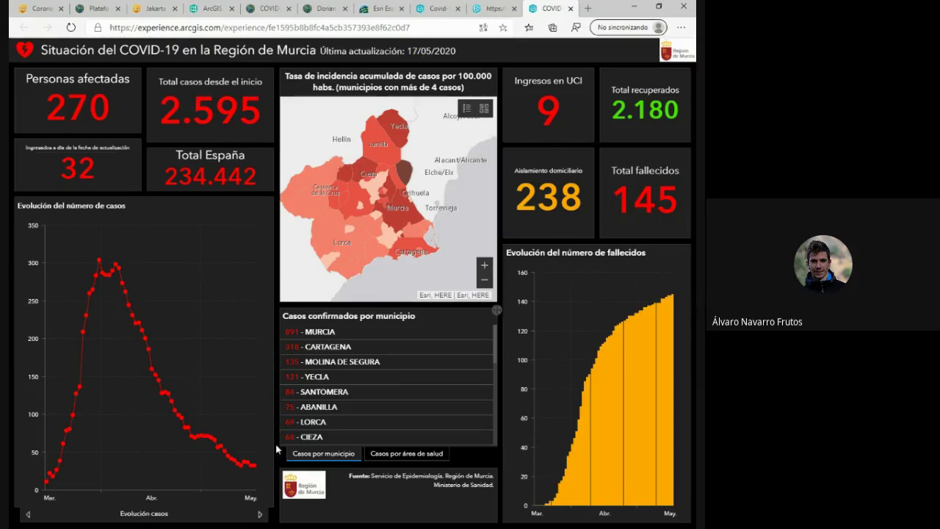
pyautogui.moveTo(254, 470)
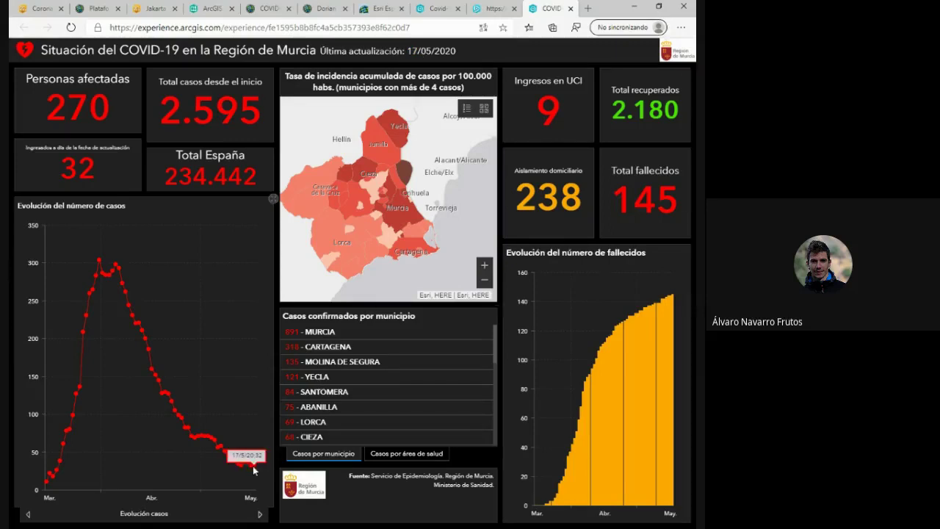
pyautogui.click(260, 514)
# Open the content list of the group Máster en Gestión de Desastres 2019-2020 in the university's ArcGIS Online organization.
pyautogui.click(144, 5)
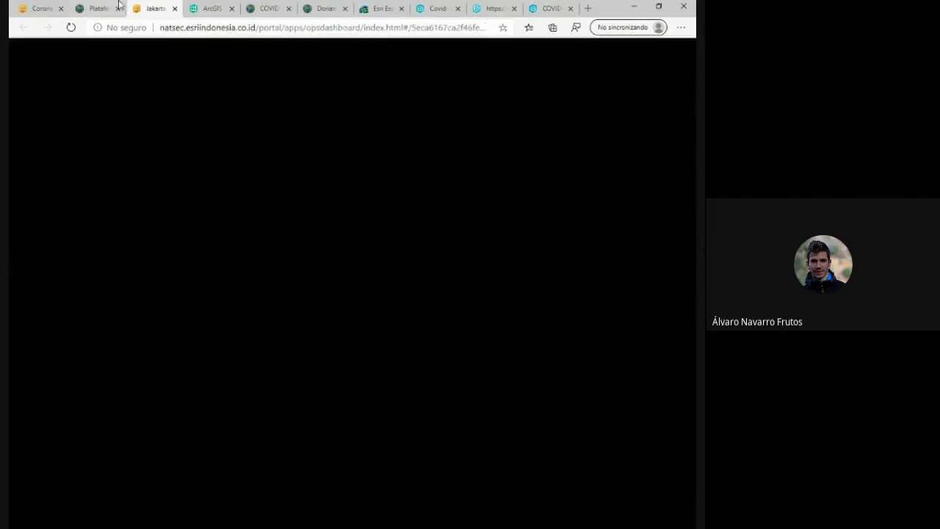
pyautogui.click(98, 8)
pyautogui.click(282, 8)
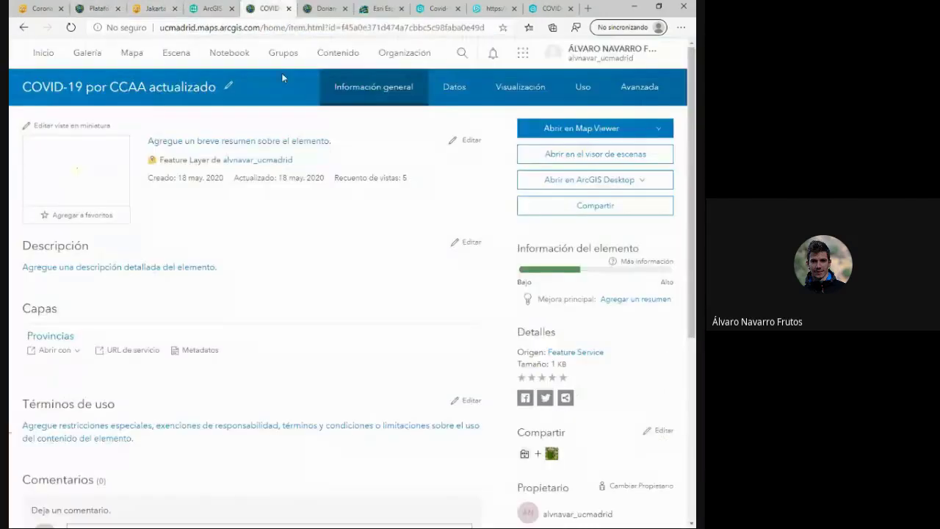
pyautogui.click(323, 9)
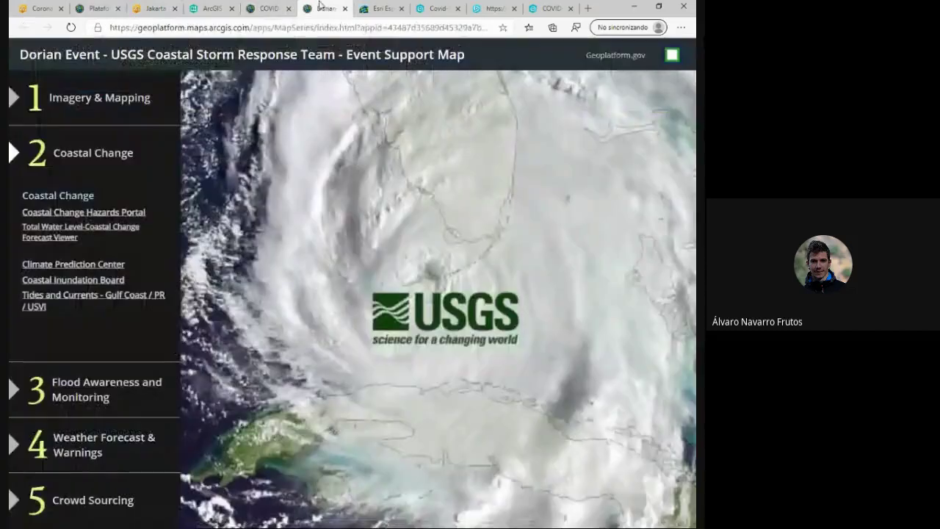
pyautogui.click(268, 8)
pyautogui.click(292, 53)
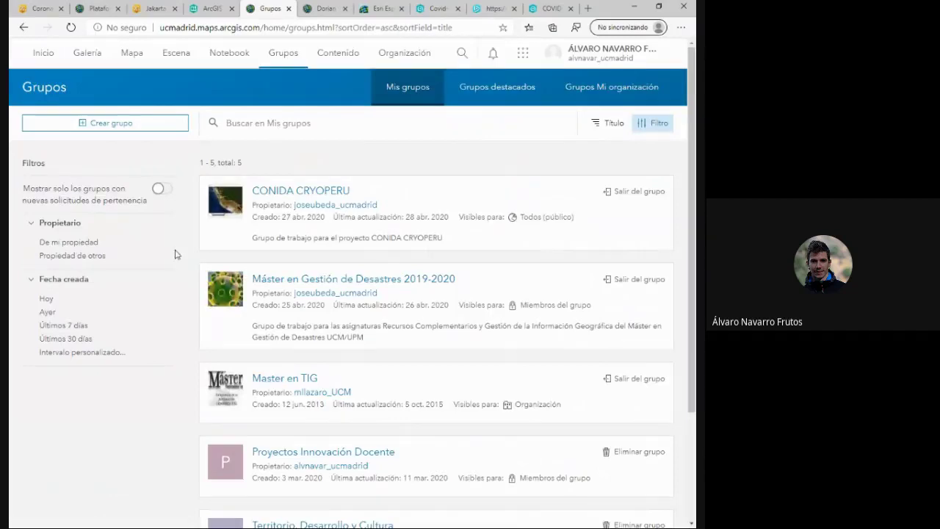
pyautogui.click(289, 280)
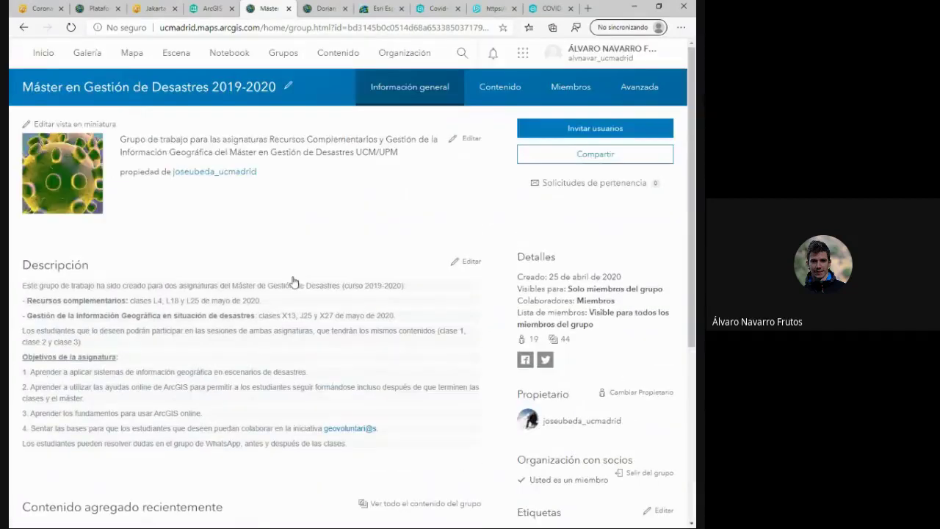
pyautogui.click(491, 95)
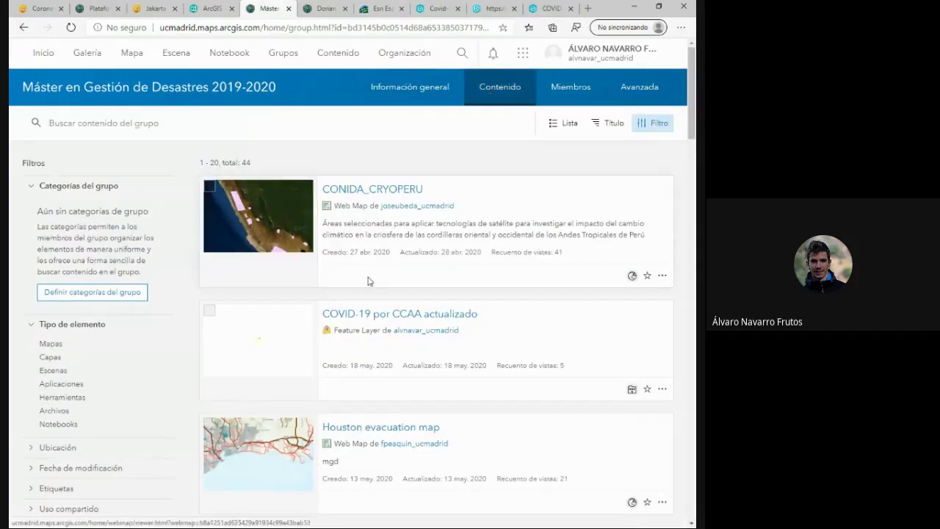
# Sort the group's content by Fecha de agregación.
pyautogui.scroll(-6, 368, 280)
pyautogui.scroll(7, 363, 283)
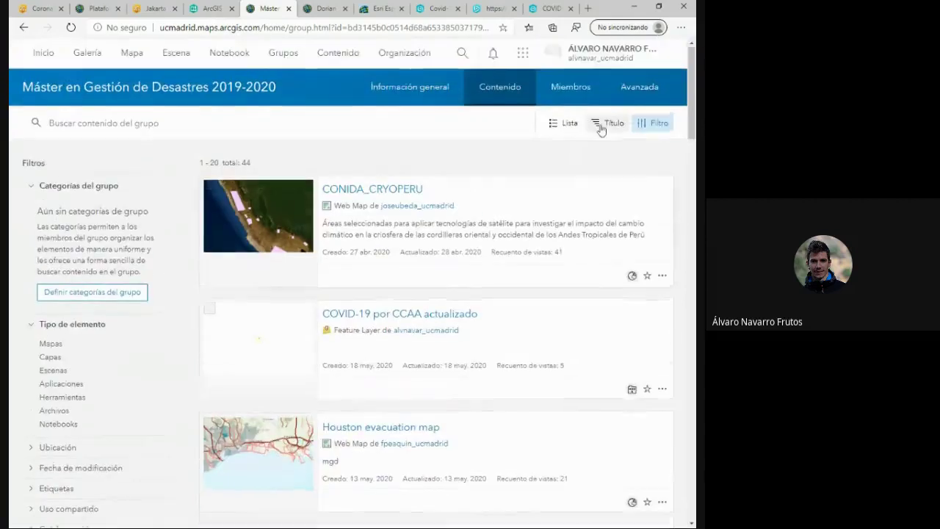
pyautogui.click(605, 123)
pyautogui.click(570, 188)
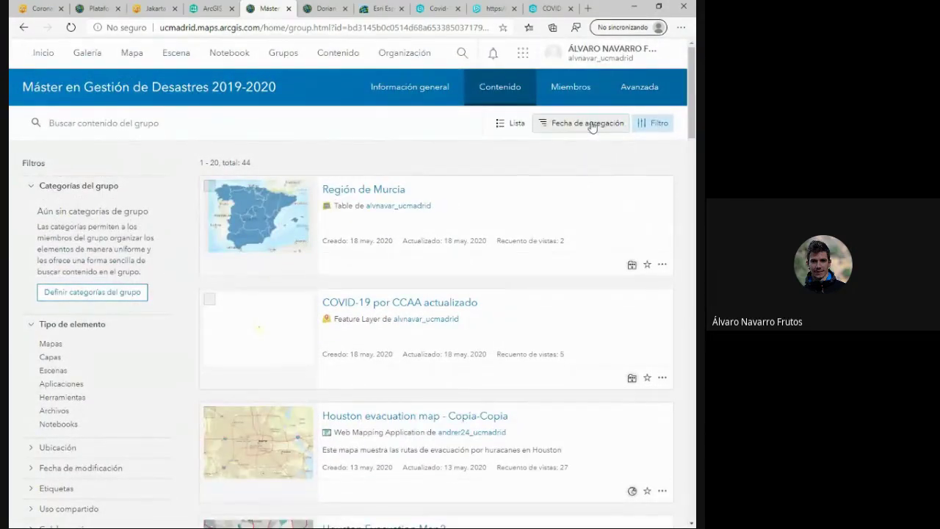
# Point out the item types of Región de Murcia and COVID-19 por CCAA actualizado, leaving both items unselected.
pyautogui.tripleClick(344, 212)
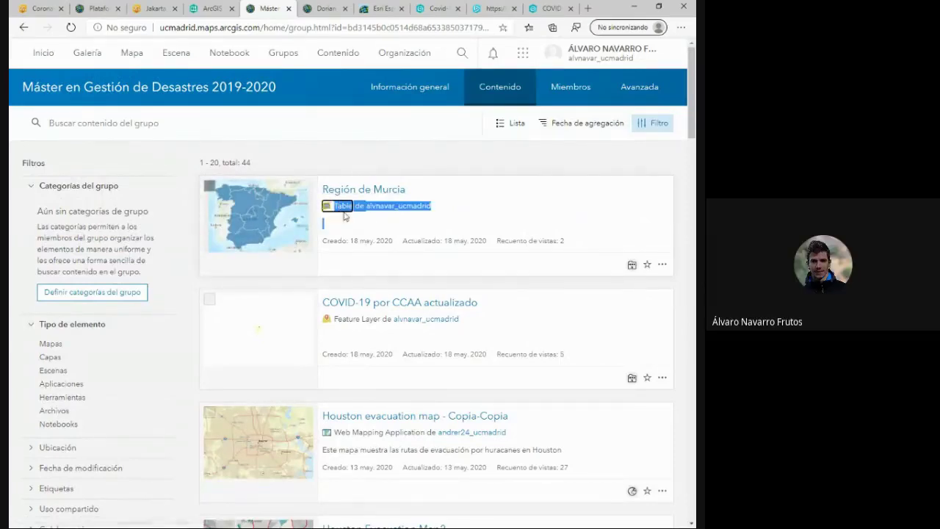
pyautogui.doubleClick(344, 208)
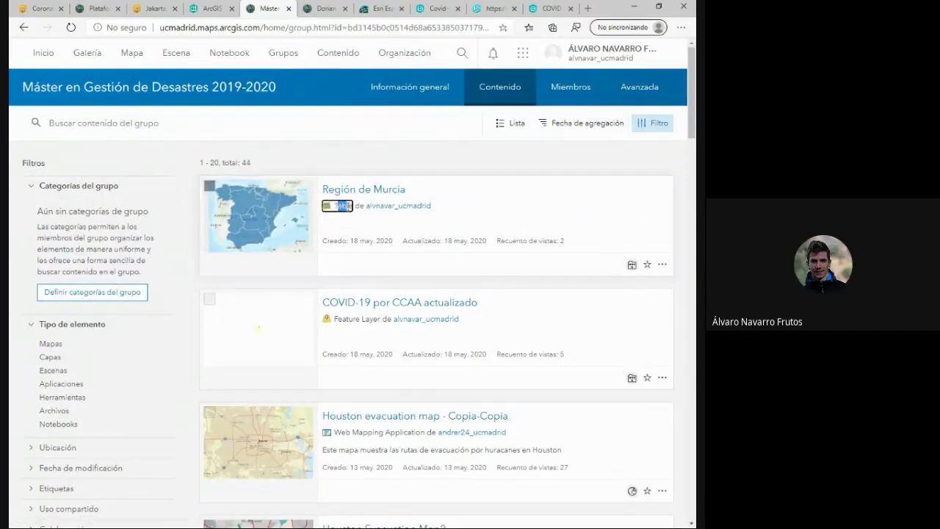
pyautogui.click(343, 206)
pyautogui.moveTo(337, 322); pyautogui.dragTo(379, 322)
pyautogui.click(346, 209)
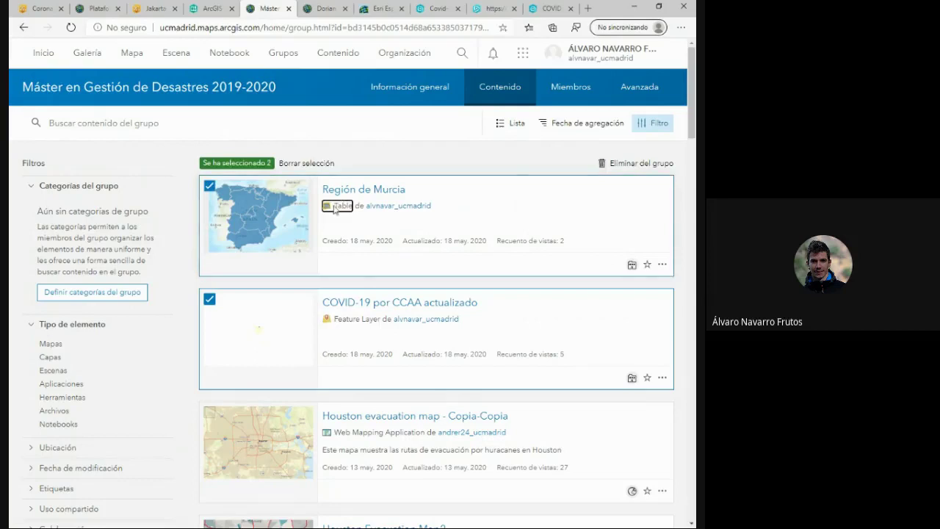
pyautogui.click(213, 187)
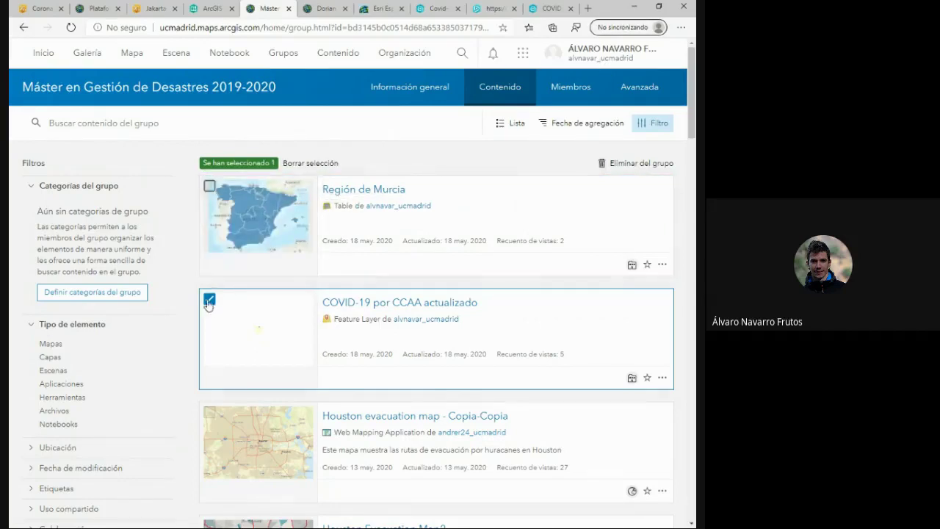
pyautogui.click(209, 299)
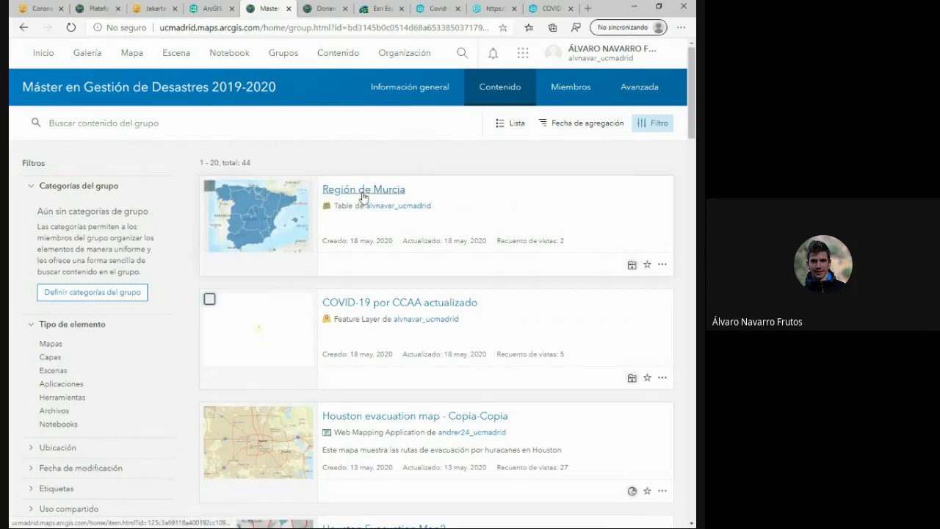
# Open the Región de Murcia table's item page and examine its service URL.
pyautogui.click(363, 192)
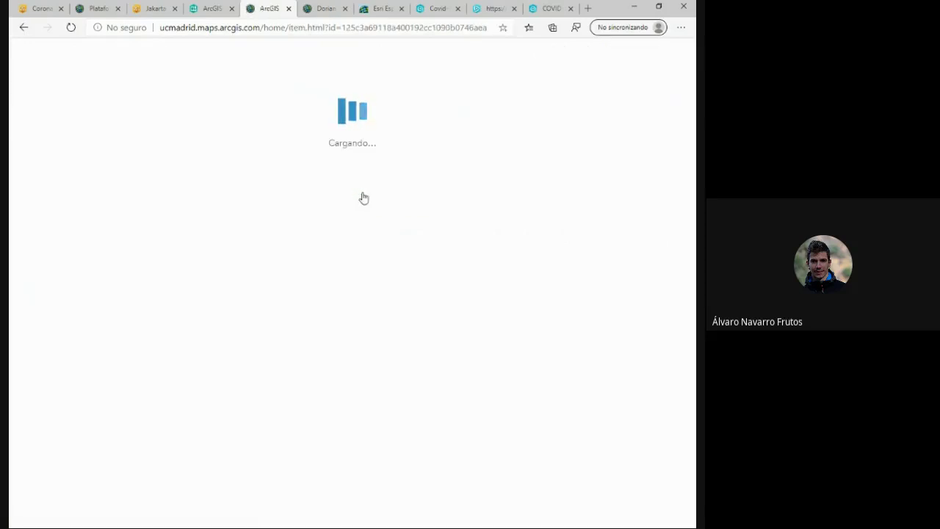
pyautogui.scroll(-4, 390, 279)
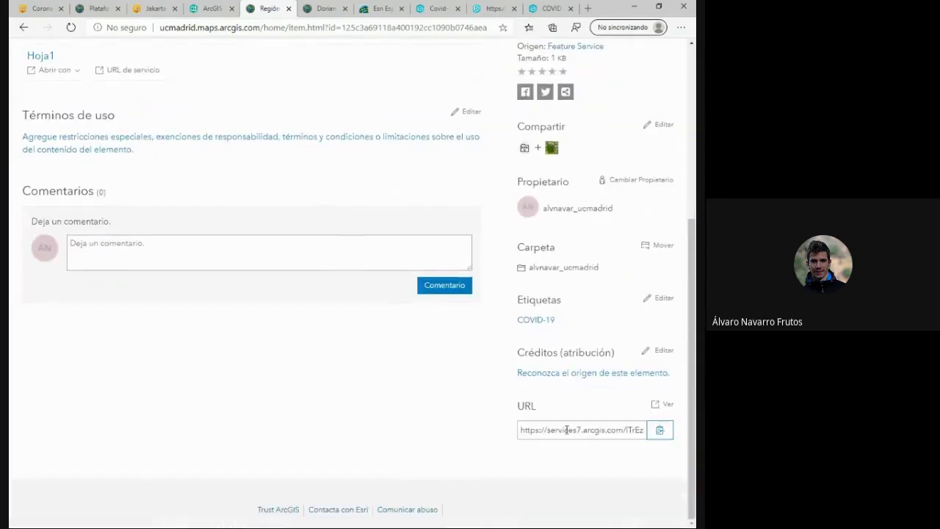
pyautogui.click(567, 431)
pyautogui.click(568, 432)
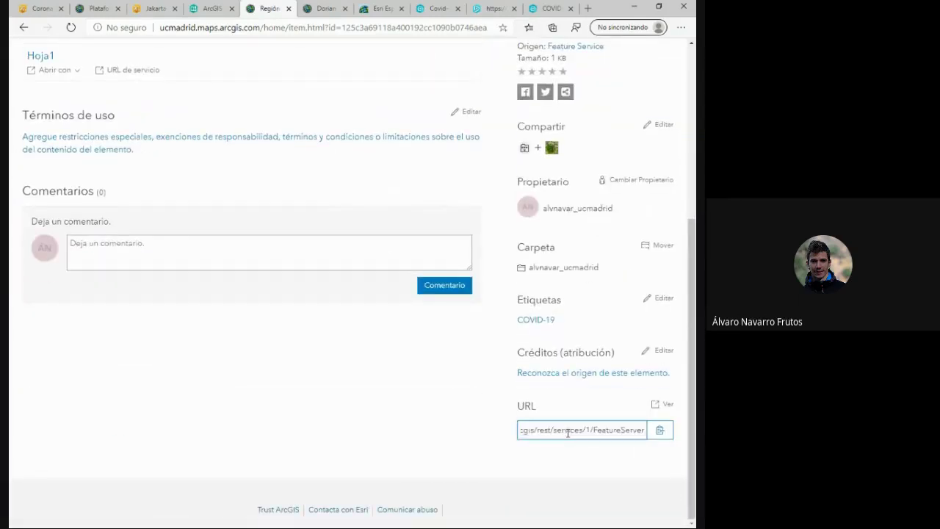
pyautogui.scroll(5, 507, 434)
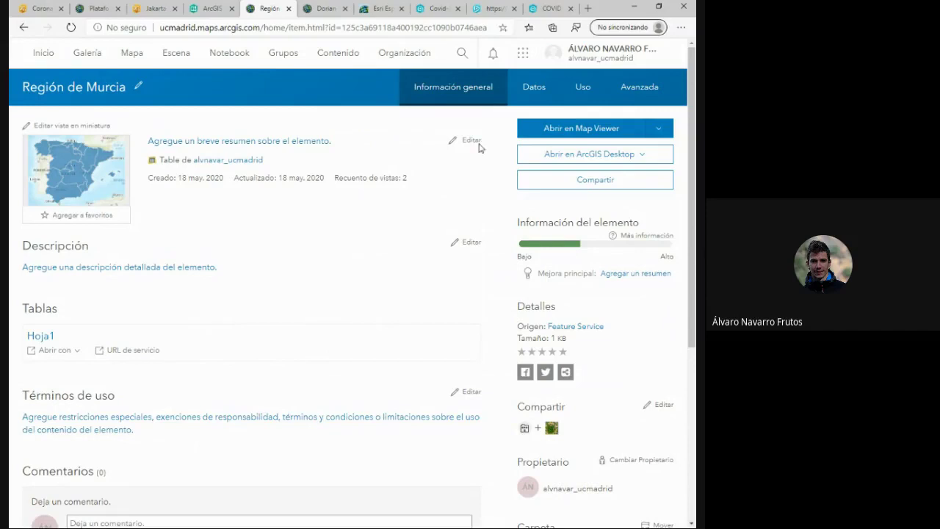
# Display the data table of Región de Murcia and review its daily records from the first to the last date.
pyautogui.click(521, 96)
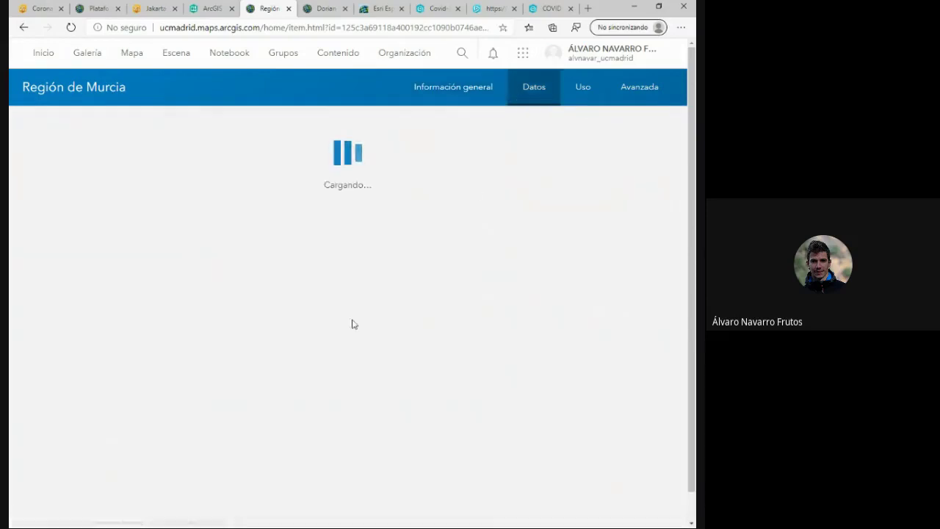
pyautogui.scroll(-15, 311, 359)
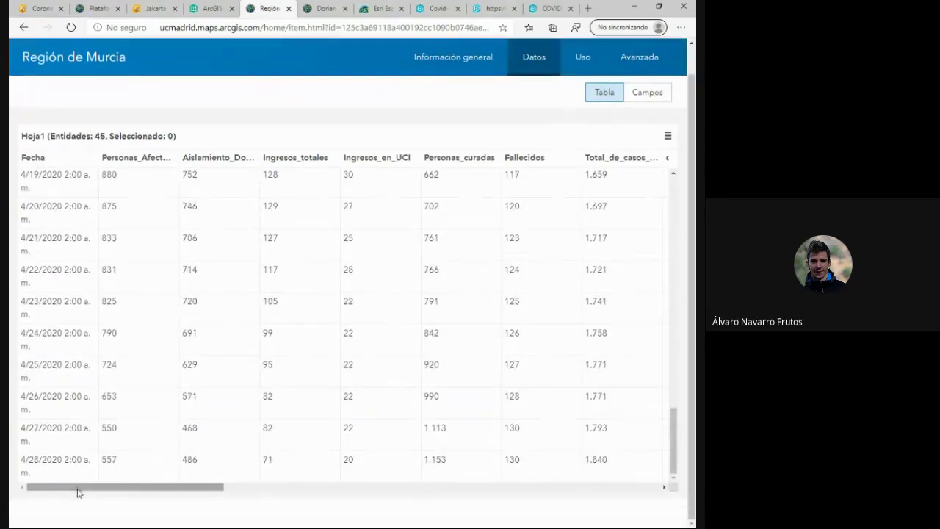
pyautogui.click(33, 467)
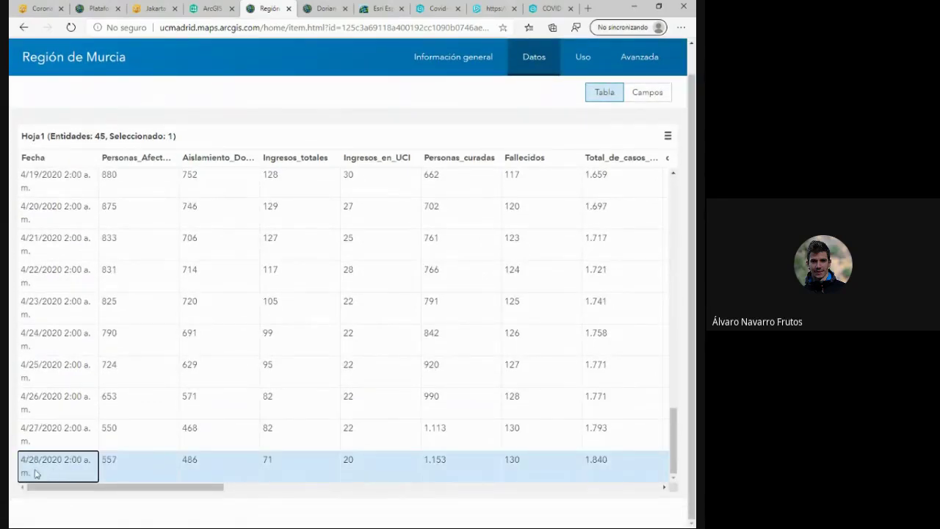
pyautogui.scroll(15, 47, 470)
pyautogui.scroll(-15, 46, 470)
pyautogui.scroll(15, 101, 449)
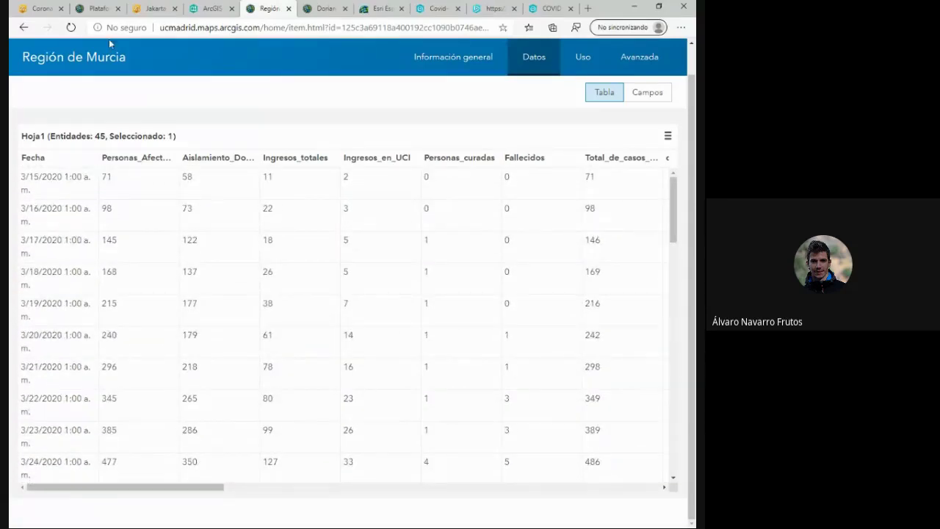
# Close the ArcGIS StoryMaps collections page and open the Murcia folder in the COVID community platform's own content.
pyautogui.click(208, 8)
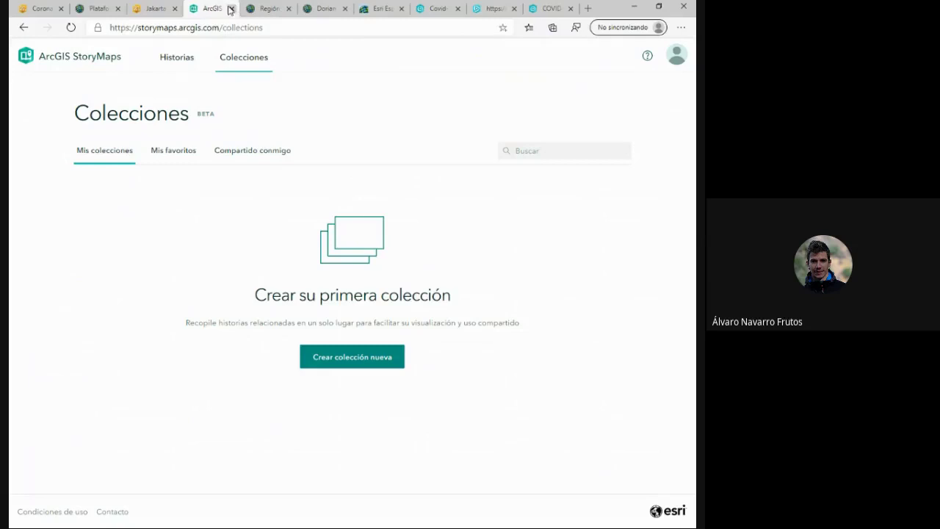
pyautogui.click(231, 8)
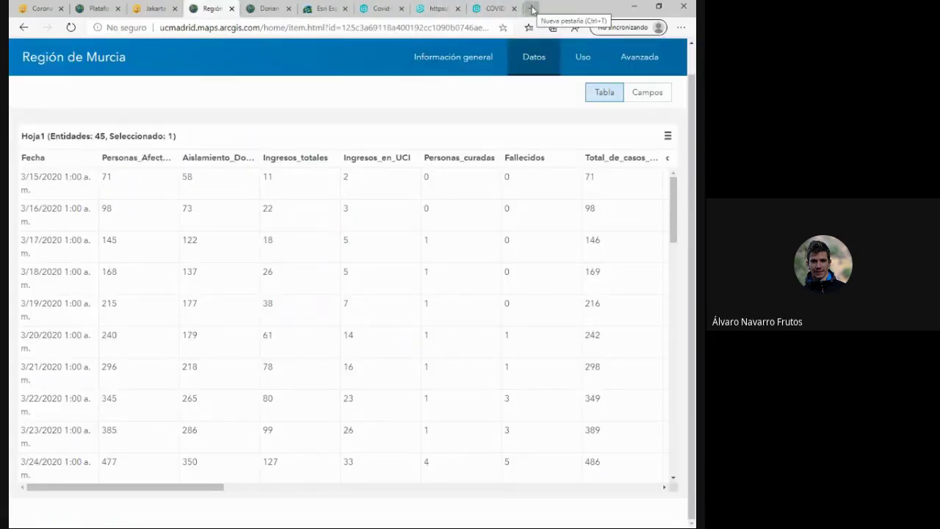
pyautogui.click(122, 6)
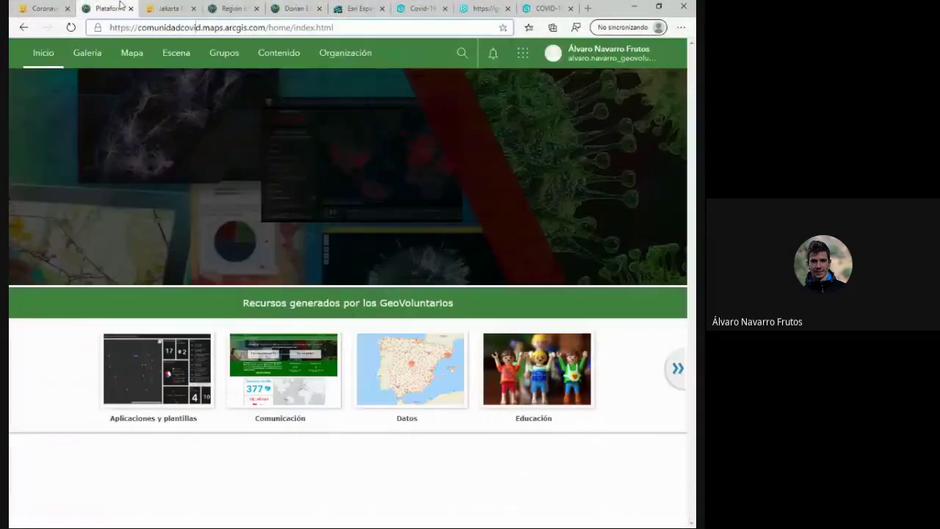
pyautogui.click(278, 54)
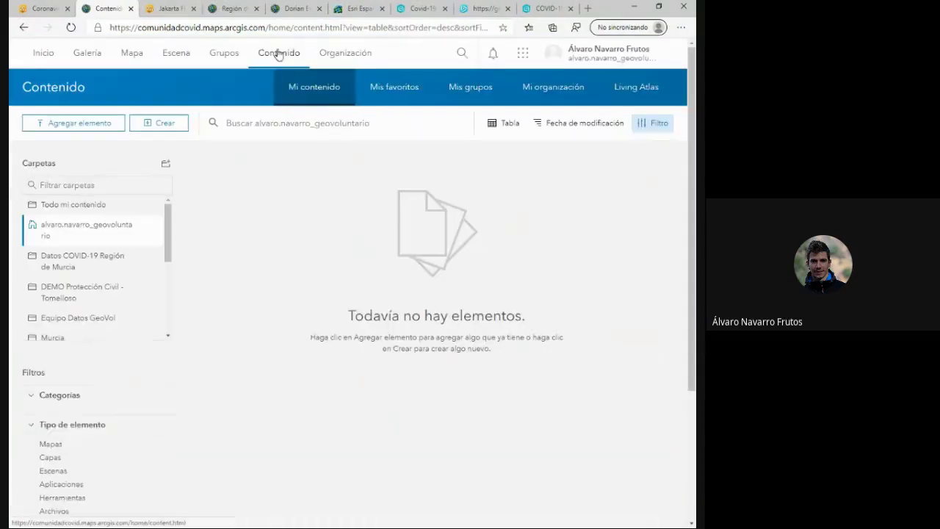
pyautogui.click(53, 338)
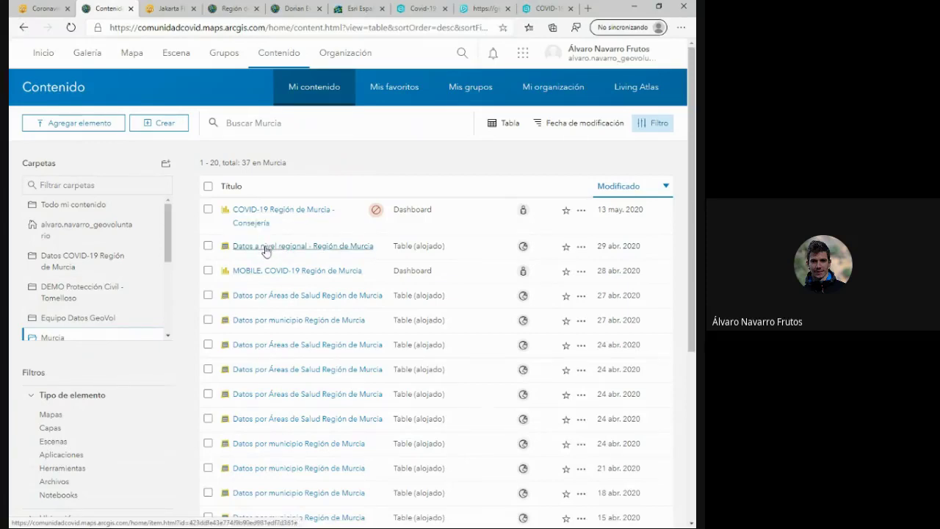
pyautogui.moveTo(376, 211)
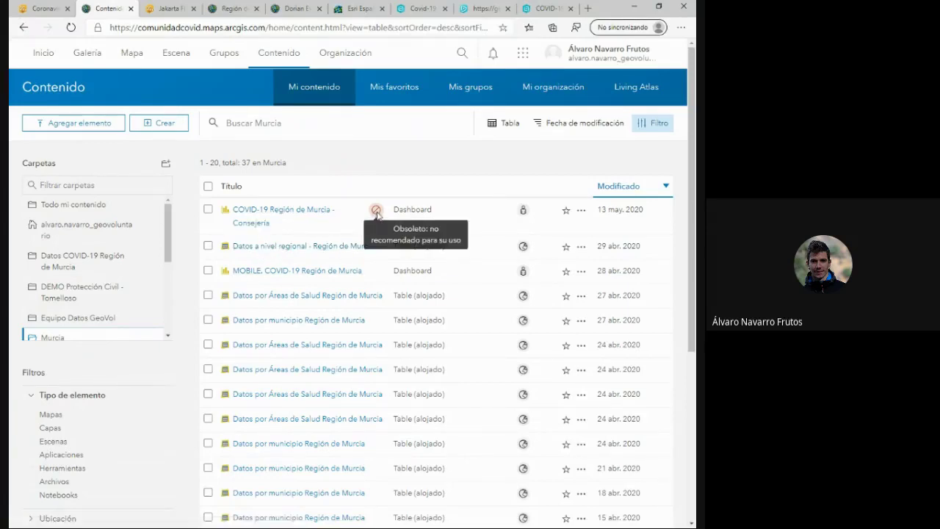
# Open the item Datos a nivel regional - Región de Murcia and point out the Google Drive spreadsheet it was created from.
pyautogui.click(324, 250)
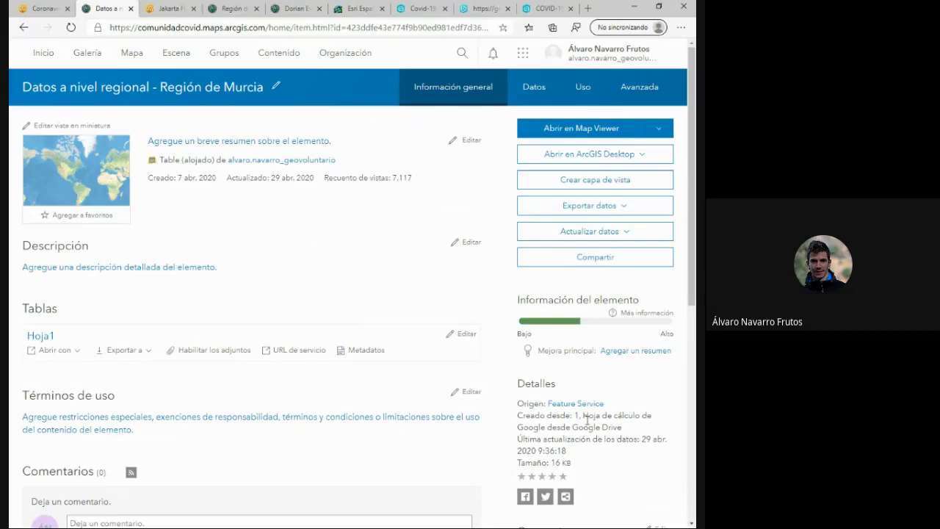
pyautogui.moveTo(584, 417); pyautogui.dragTo(647, 427)
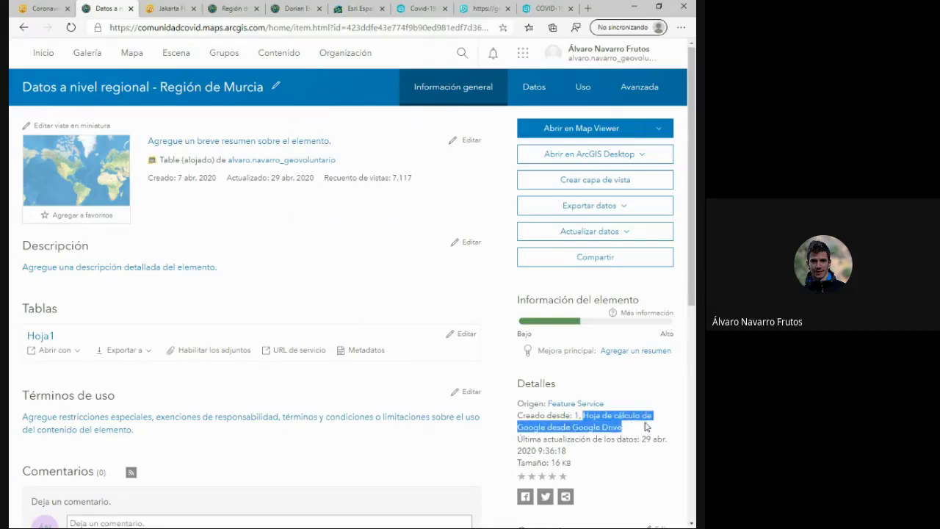
pyautogui.click(570, 441)
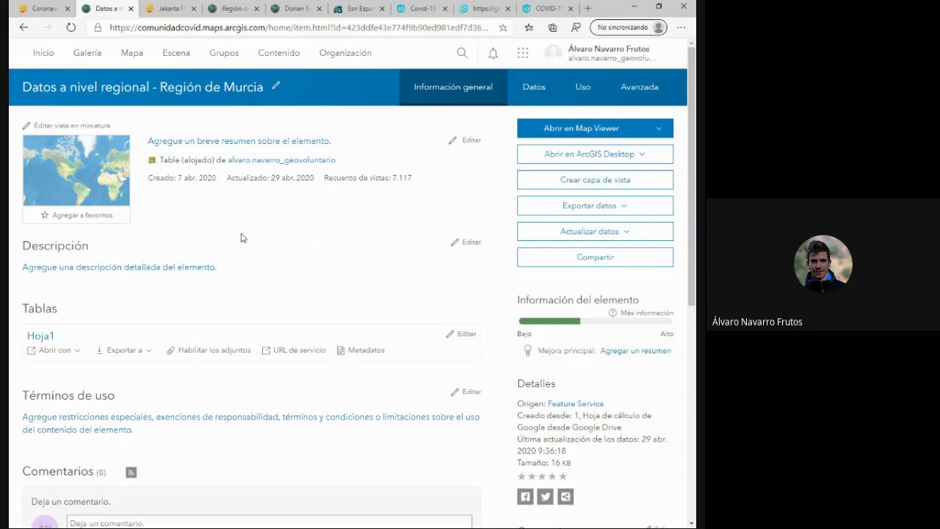
# Examine the data update option that overwrites the entire regional layer from Google Drive, and cancel the overwrite.
pyautogui.click(604, 232)
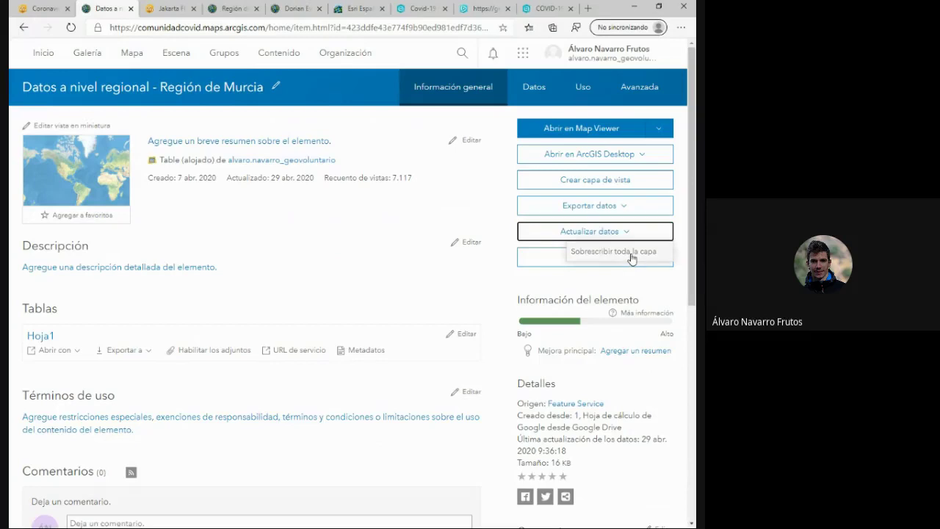
pyautogui.click(495, 238)
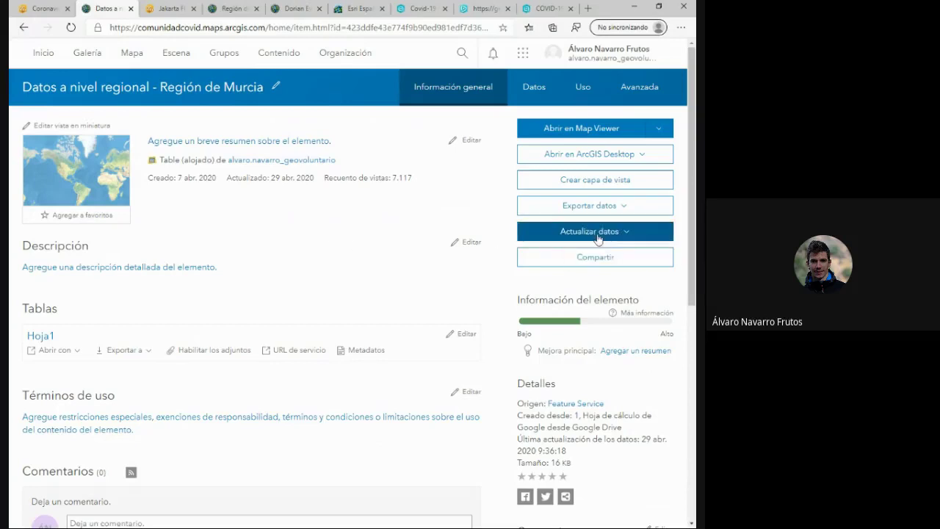
pyautogui.click(599, 240)
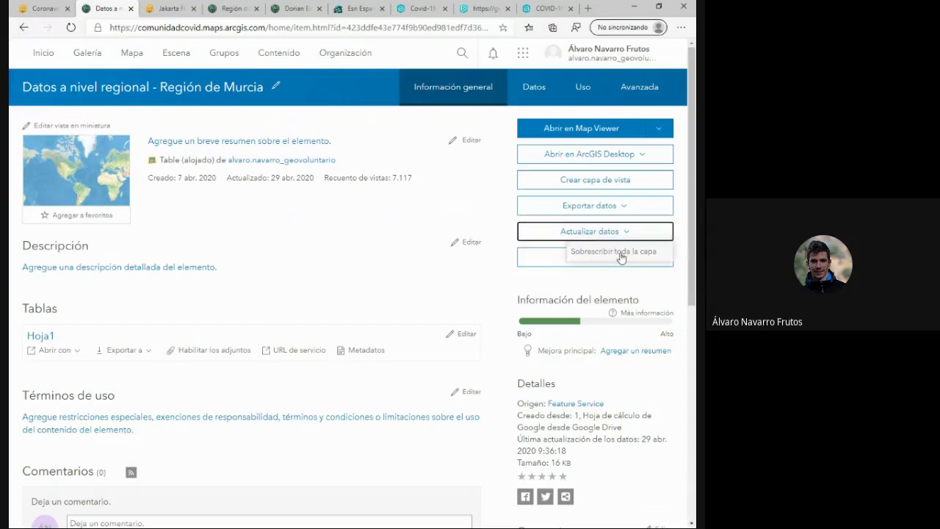
pyautogui.click(621, 253)
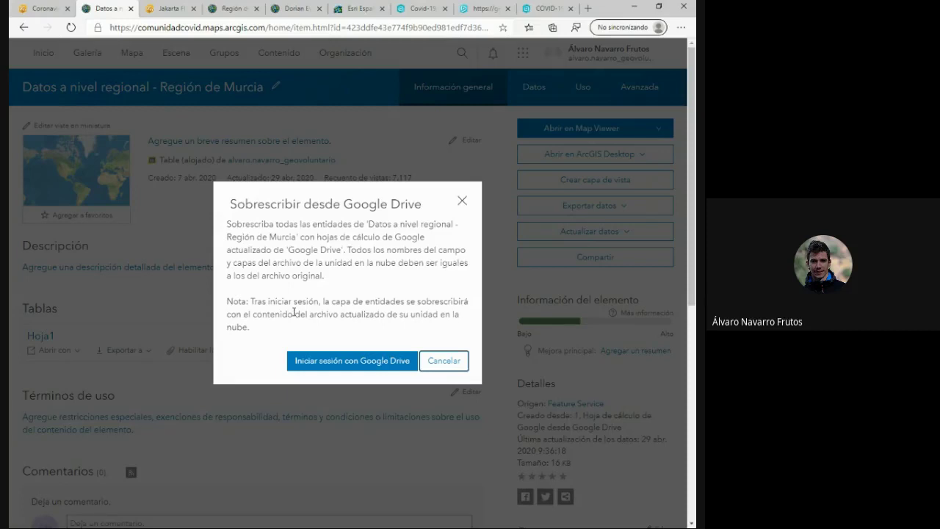
pyautogui.click(462, 364)
pyautogui.click(591, 231)
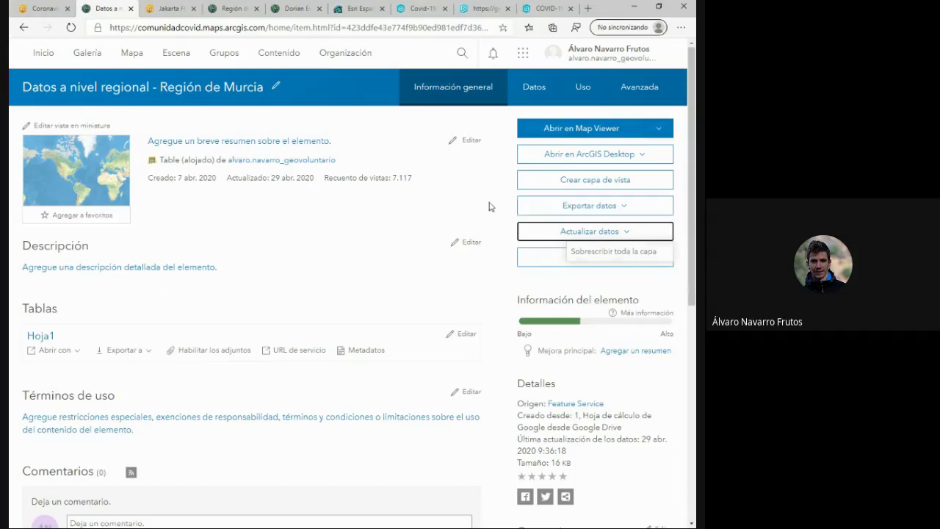
# Display the data table of Datos a nivel regional - Región de Murcia and review its most recent daily records.
pyautogui.click(543, 97)
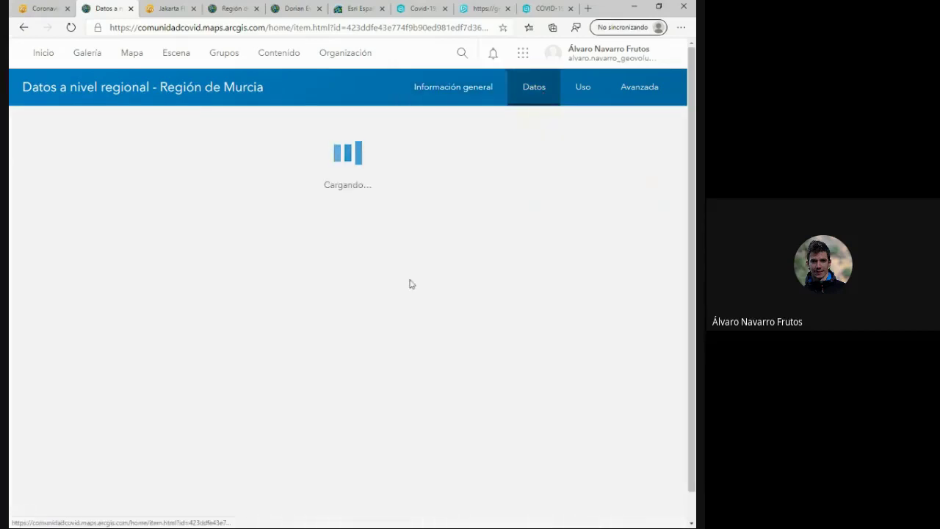
pyautogui.scroll(-20, 165, 441)
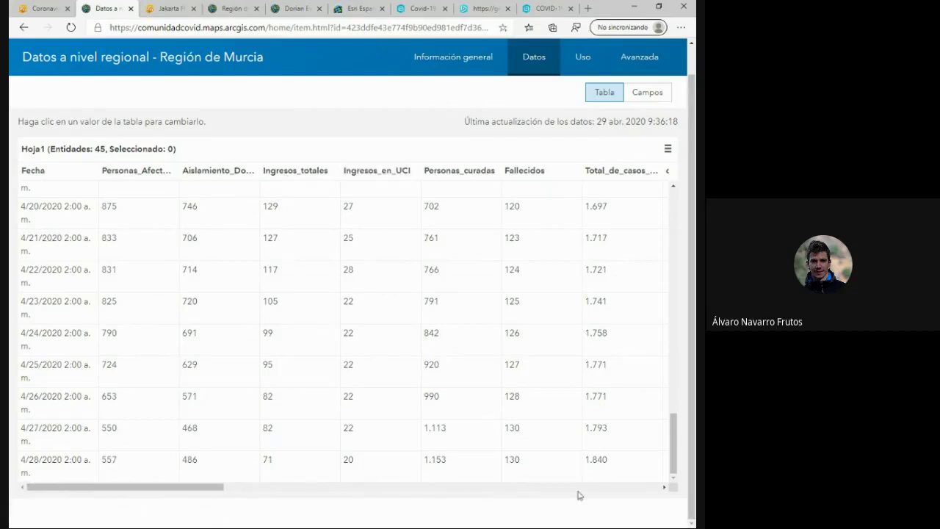
pyautogui.moveTo(674, 461); pyautogui.dragTo(673, 407)
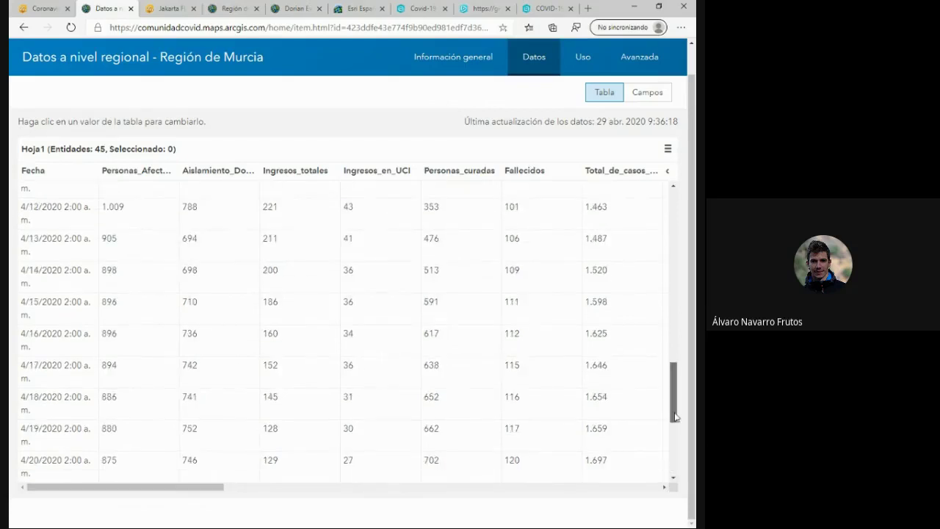
# Show the full Johns Hopkins COVID-19 dashboard instead of the enlarged chart and point out the Global Deaths indicator.
pyautogui.click(44, 9)
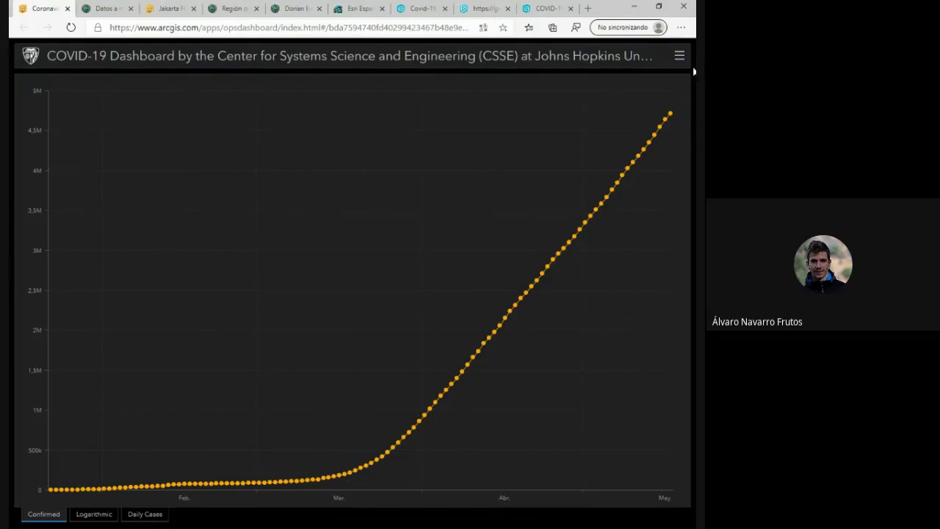
pyautogui.click(690, 77)
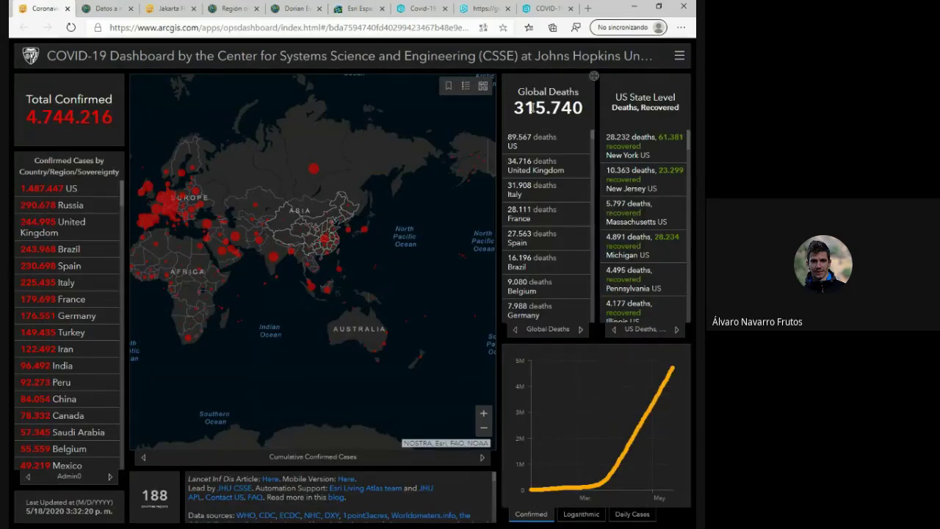
pyautogui.moveTo(524, 107); pyautogui.dragTo(577, 107)
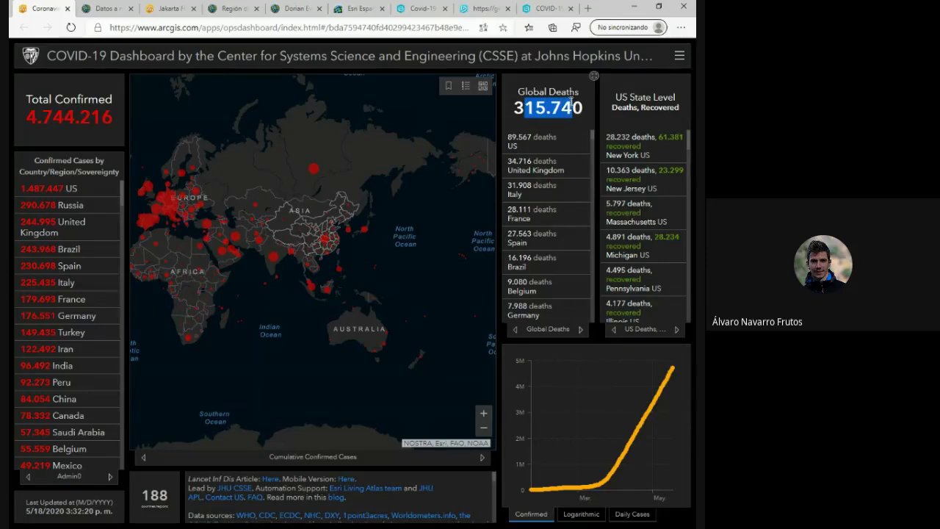
pyautogui.click(521, 107)
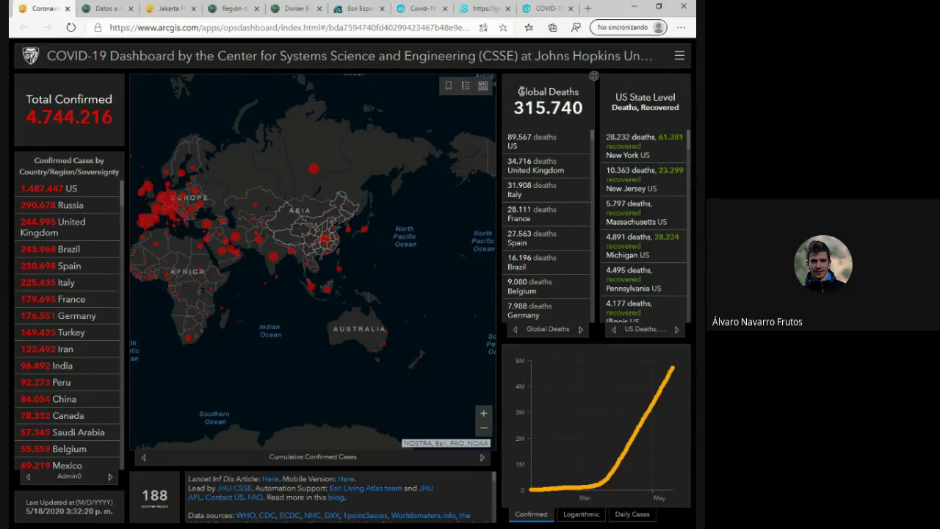
pyautogui.moveTo(525, 91); pyautogui.dragTo(536, 103)
pyautogui.click(536, 103)
# Examine the Región de Murcia COVID-19 dashboard, pointing out its last update date and the Curados y fallecidos chart.
pyautogui.click(548, 8)
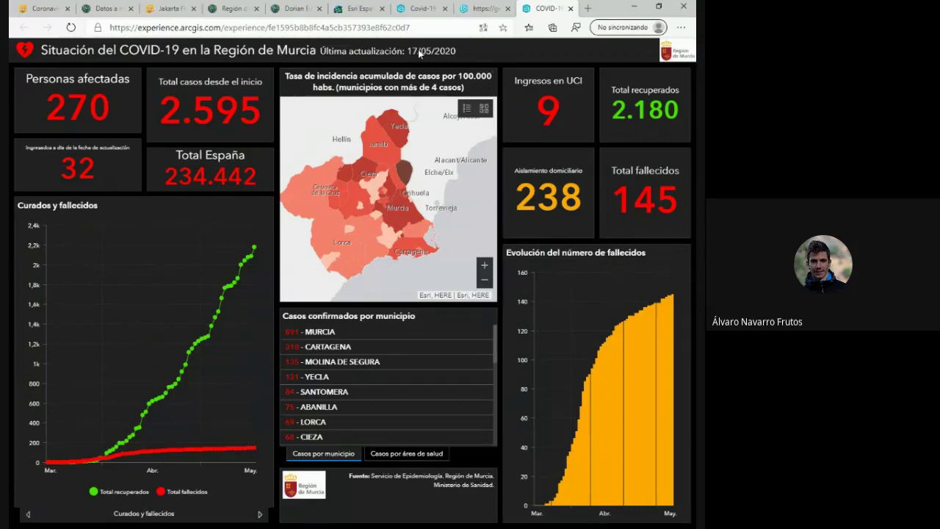
pyautogui.moveTo(255, 249)
pyautogui.moveTo(255, 251)
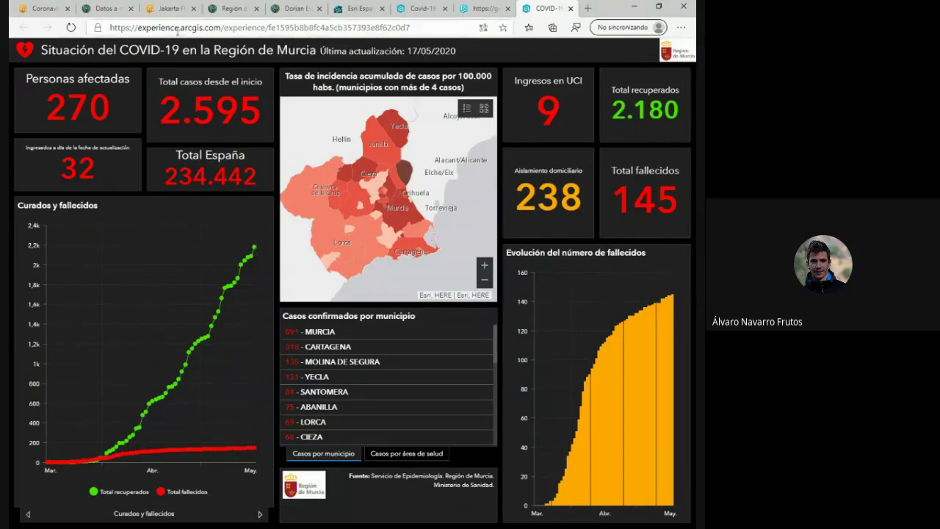
# Close the Esri España news page about the coronavirus hub and return to the Región de Murcia table in the ucmadrid organization.
pyautogui.click(103, 5)
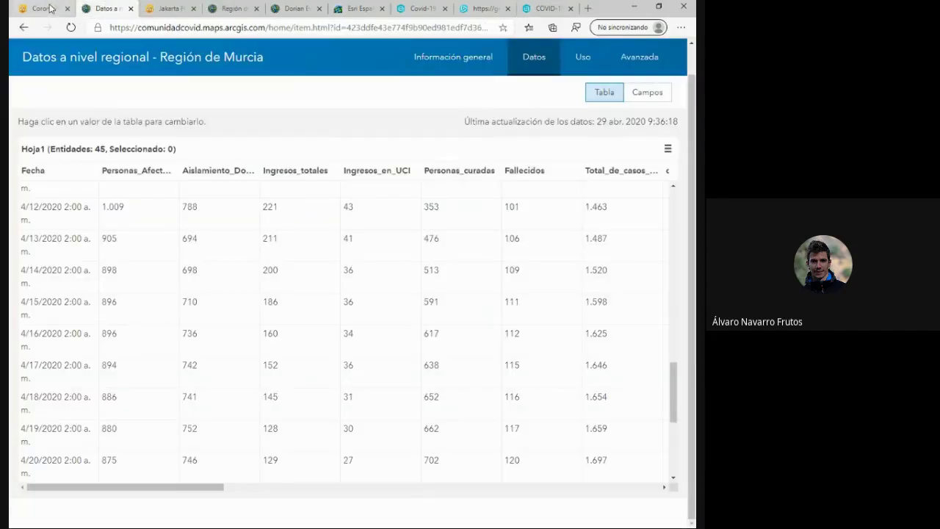
pyautogui.click(218, 6)
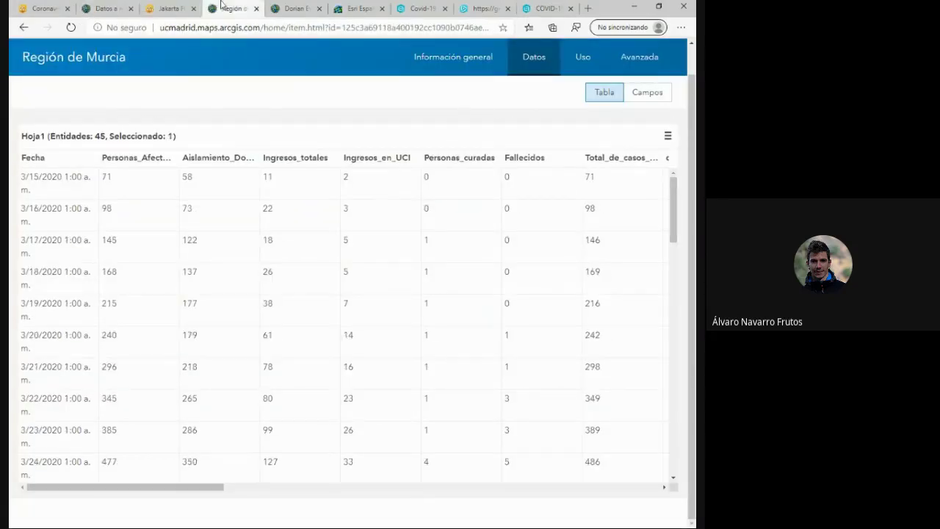
pyautogui.click(306, 10)
pyautogui.click(364, 7)
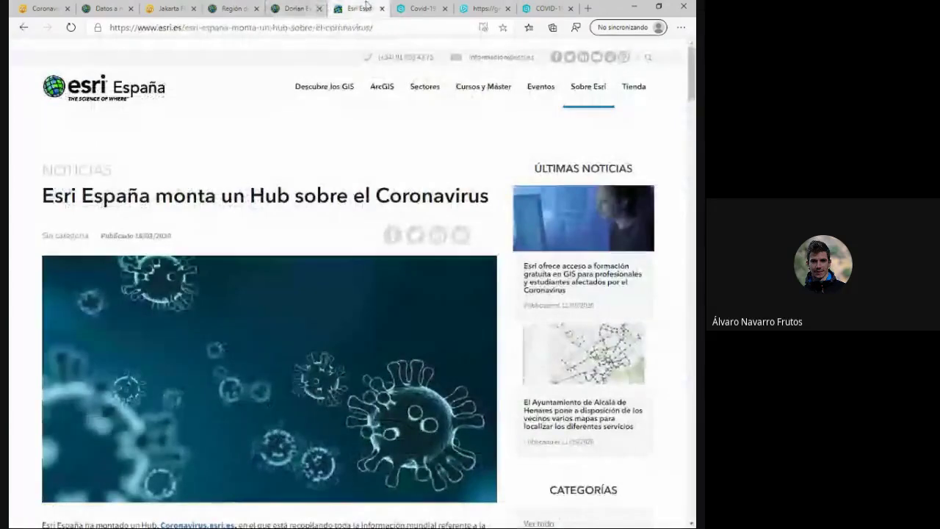
pyautogui.click(382, 8)
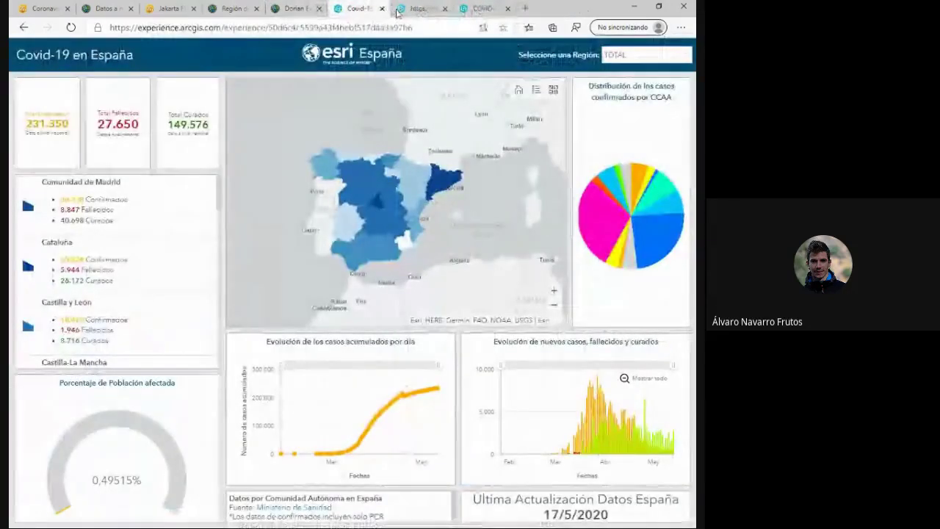
pyautogui.click(232, 8)
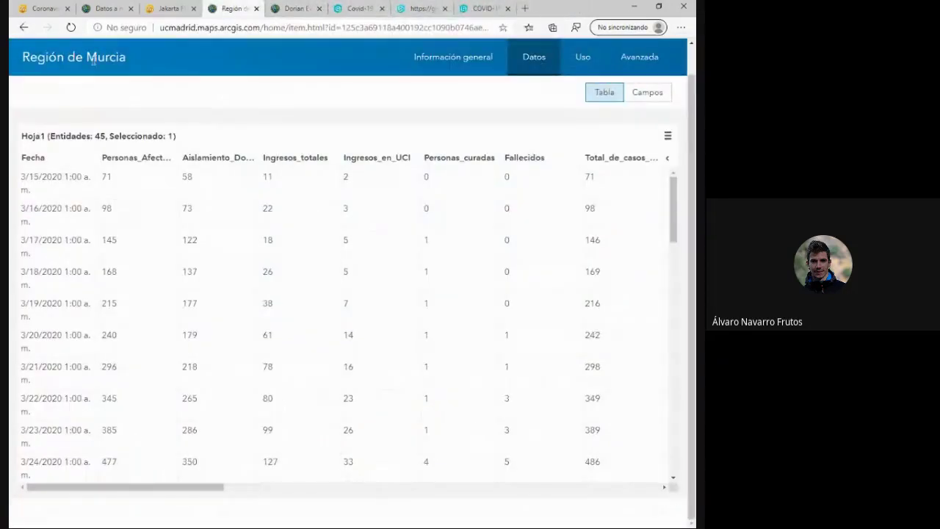
pyautogui.scroll(1, 93, 61)
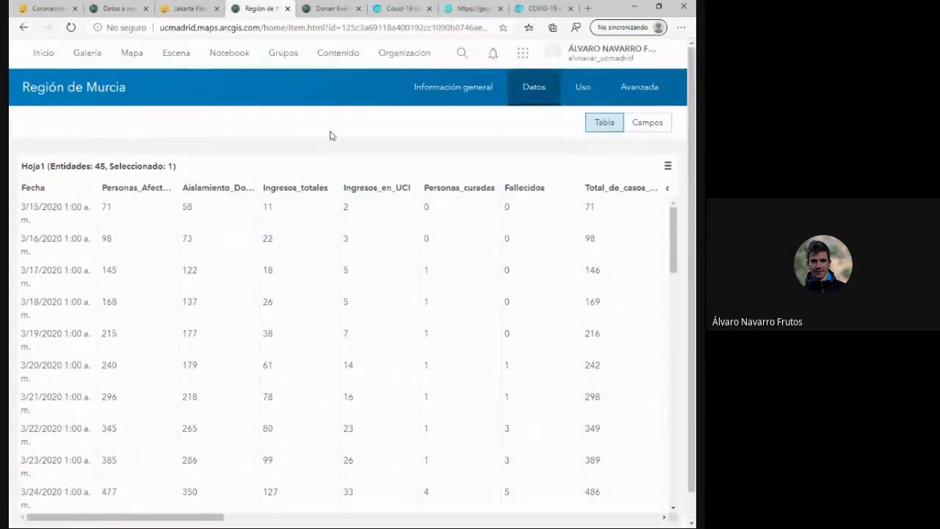
# Open the group Máster en Gestión de Desastres 2019-2020 and display its shared content.
pyautogui.click(281, 61)
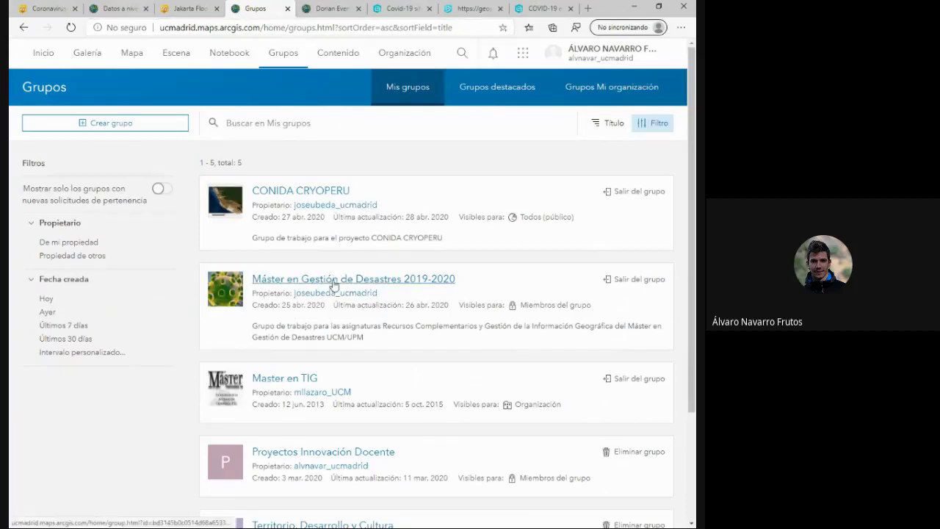
pyautogui.click(333, 285)
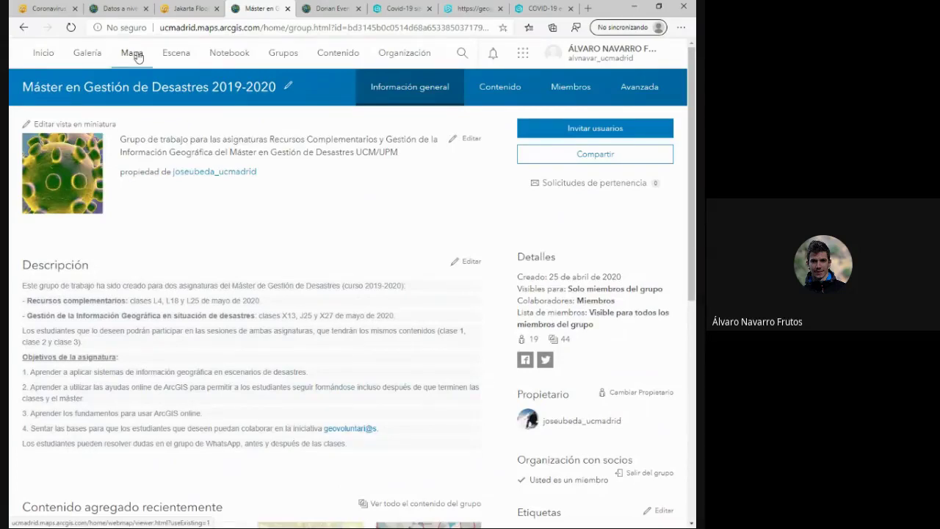
pyautogui.click(501, 89)
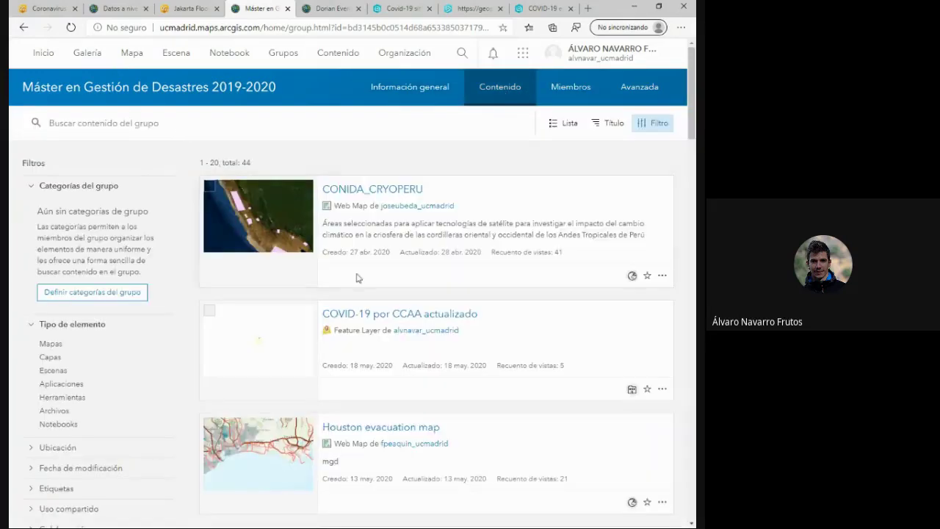
# Start a map in Map Viewer and list the organization's layers to add, sorted by modification date with the most recent first.
pyautogui.click(133, 56)
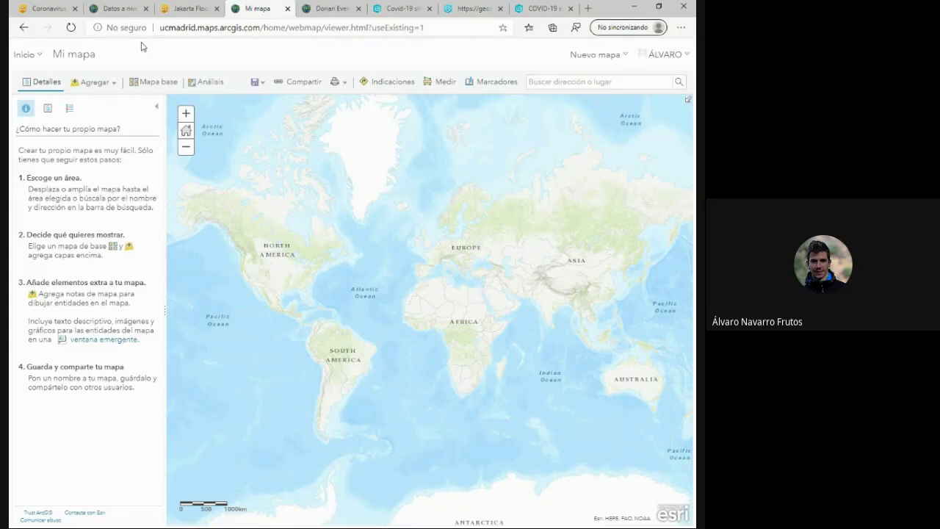
pyautogui.click(112, 92)
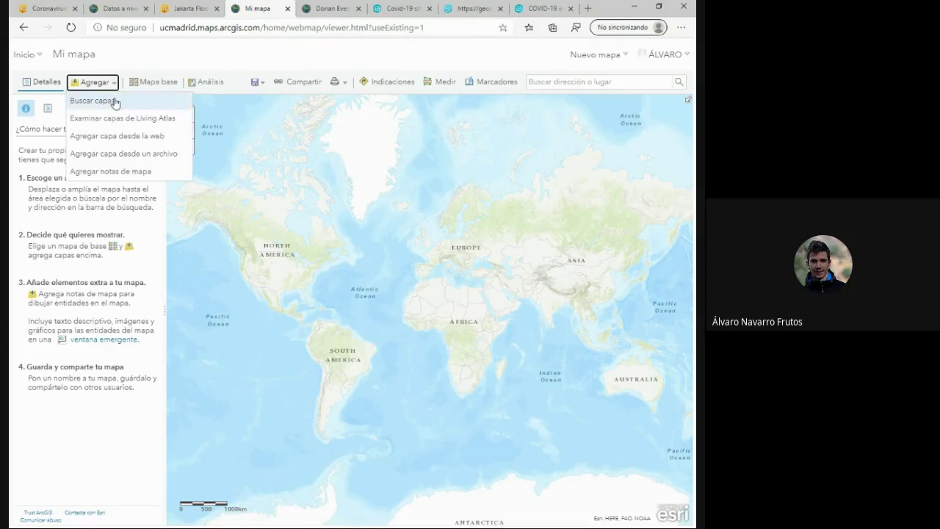
pyautogui.click(115, 102)
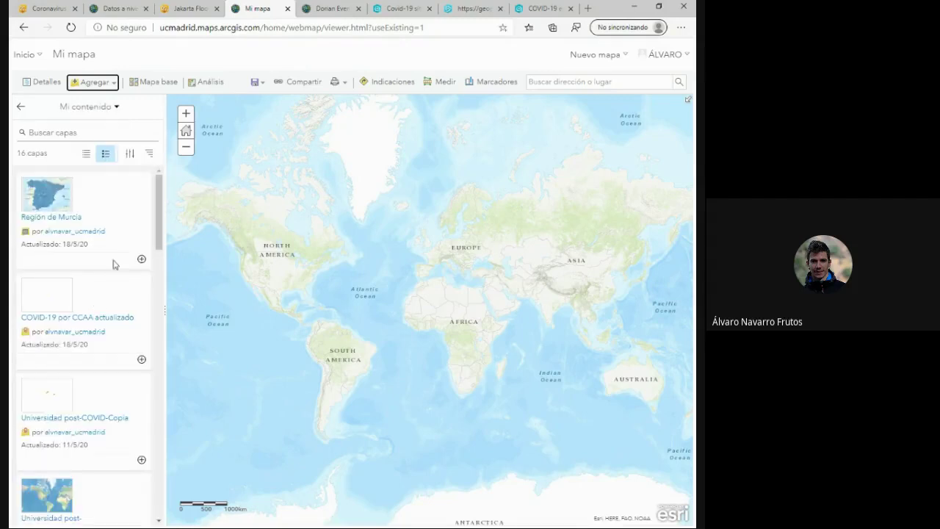
pyautogui.click(114, 110)
pyautogui.click(90, 187)
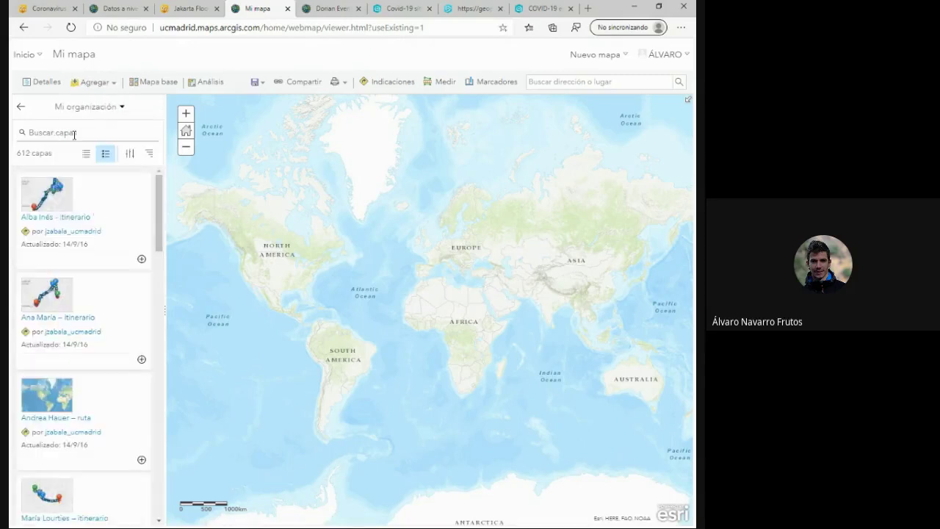
pyautogui.click(149, 152)
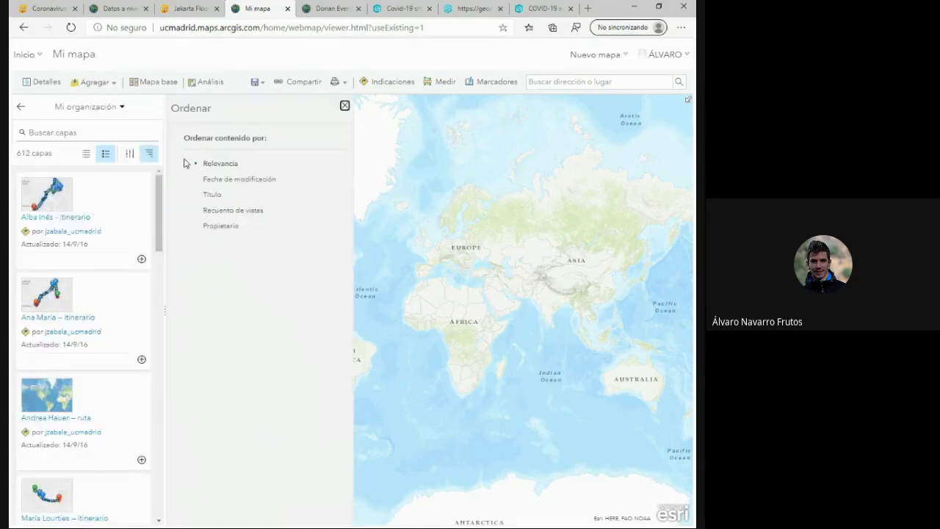
pyautogui.click(236, 179)
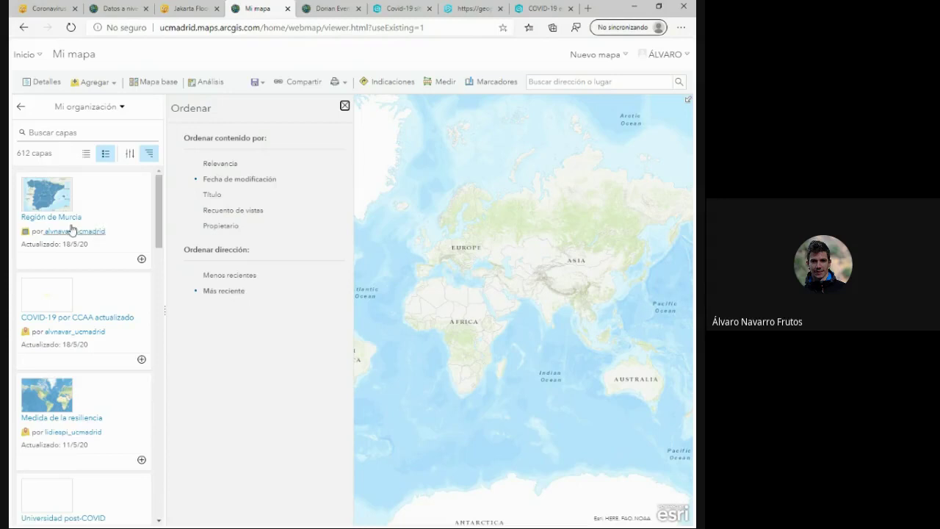
# Add the Región de Murcia table and the COVID-19 por CCAA actualizado layer to the map and close the sorting options.
pyautogui.click(142, 261)
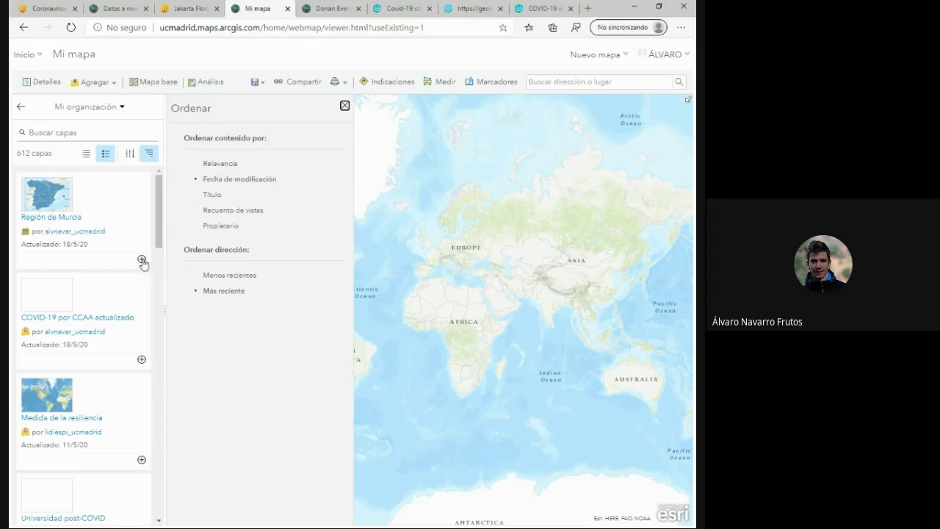
pyautogui.click(142, 361)
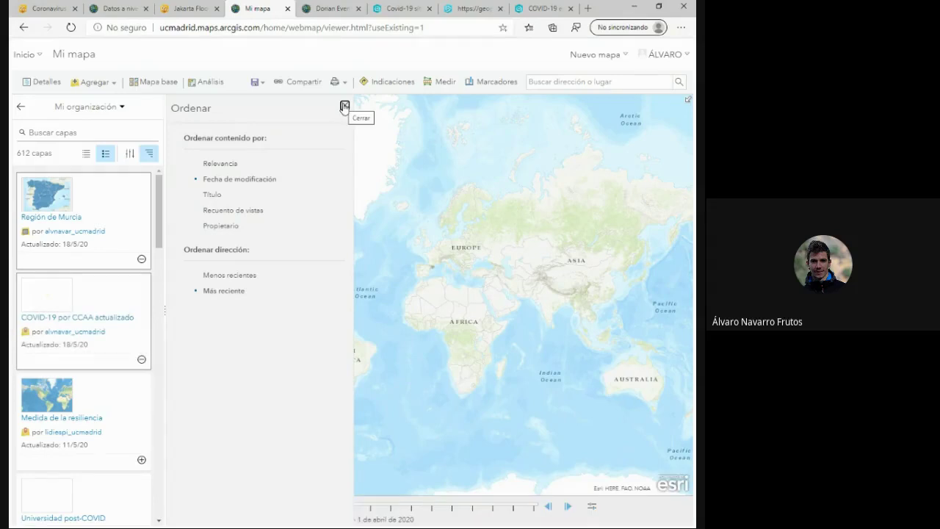
pyautogui.click(345, 107)
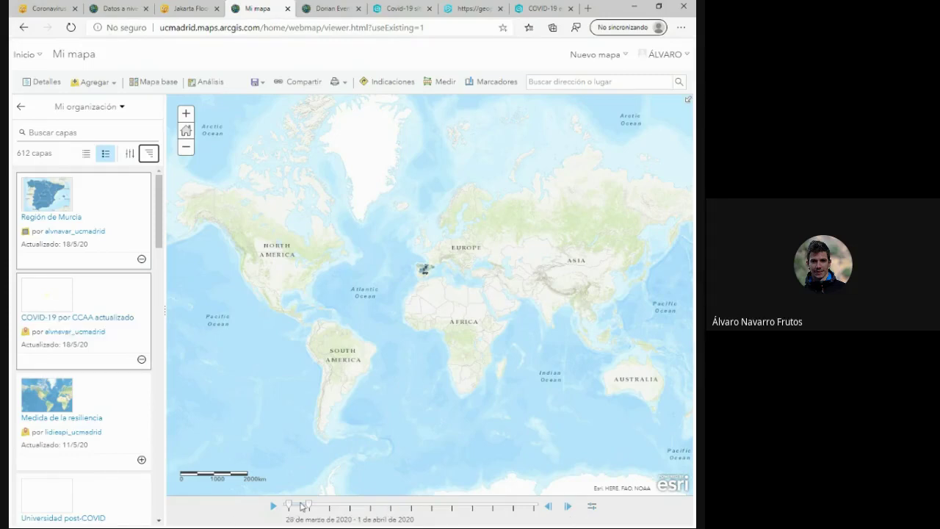
# Set the map's time range to 11 May 2020 - 15 May 2020 to show the COVID-19 layer over Spain.
pyautogui.moveTo(307, 505); pyautogui.dragTo(551, 506)
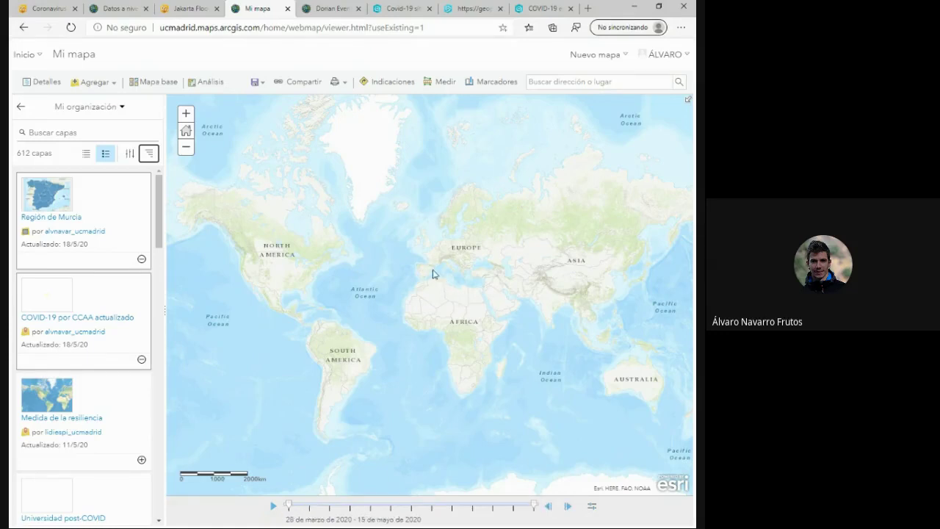
pyautogui.scroll(3, 431, 274)
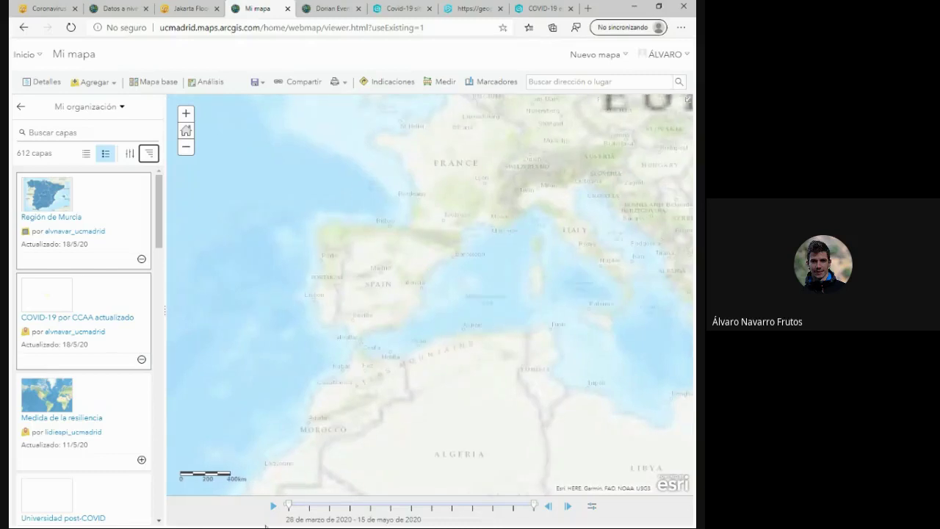
pyautogui.moveTo(512, 502); pyautogui.dragTo(513, 504)
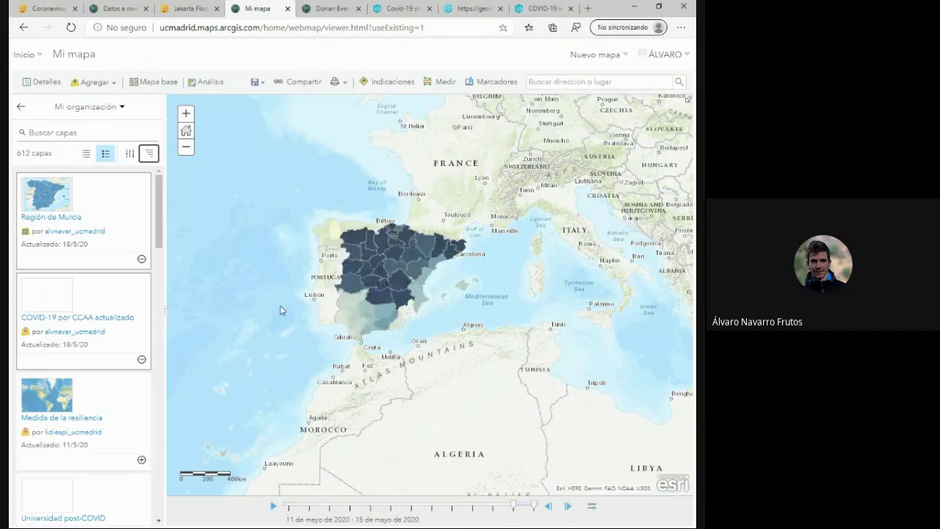
# Extend the map's time range to 28 March 2020 - 15 May 2020 and display the map's contents list.
pyautogui.scroll(2, 280, 309)
pyautogui.scroll(1, 587, 331)
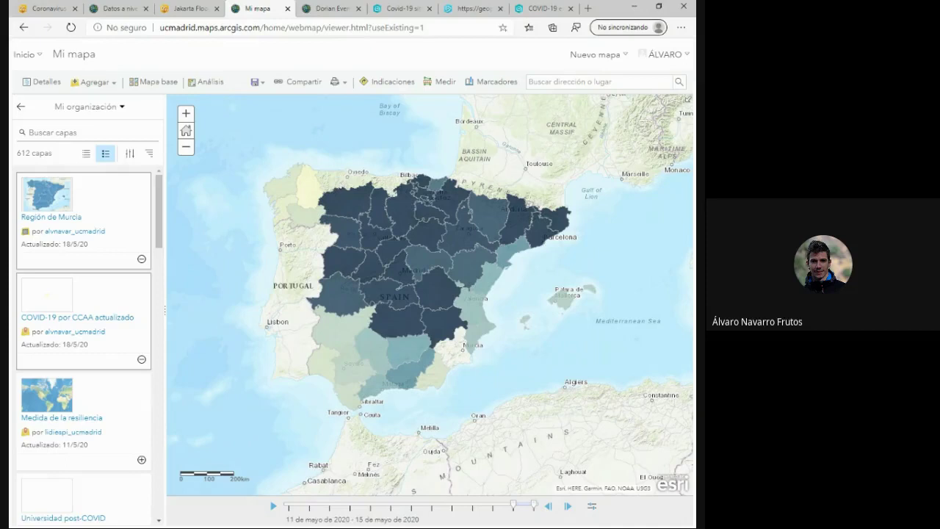
pyautogui.moveTo(512, 513); pyautogui.dragTo(286, 512)
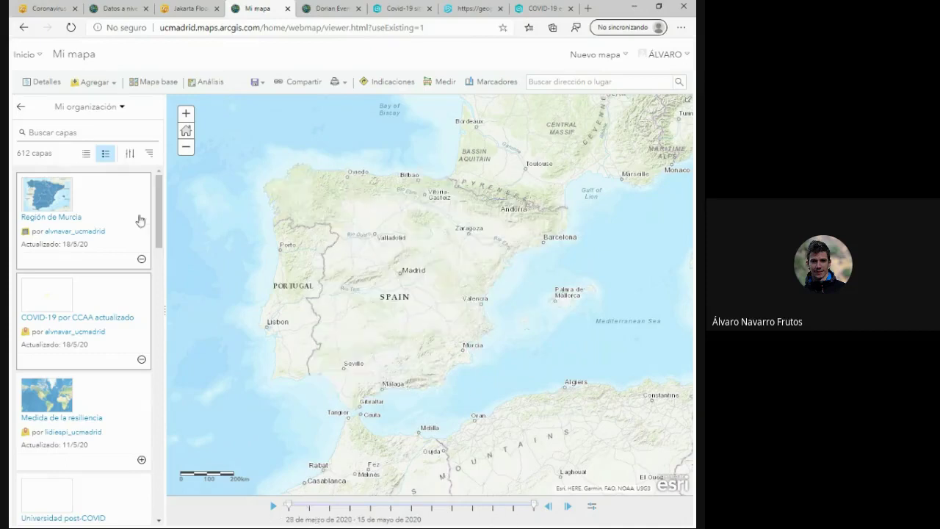
pyautogui.click(21, 106)
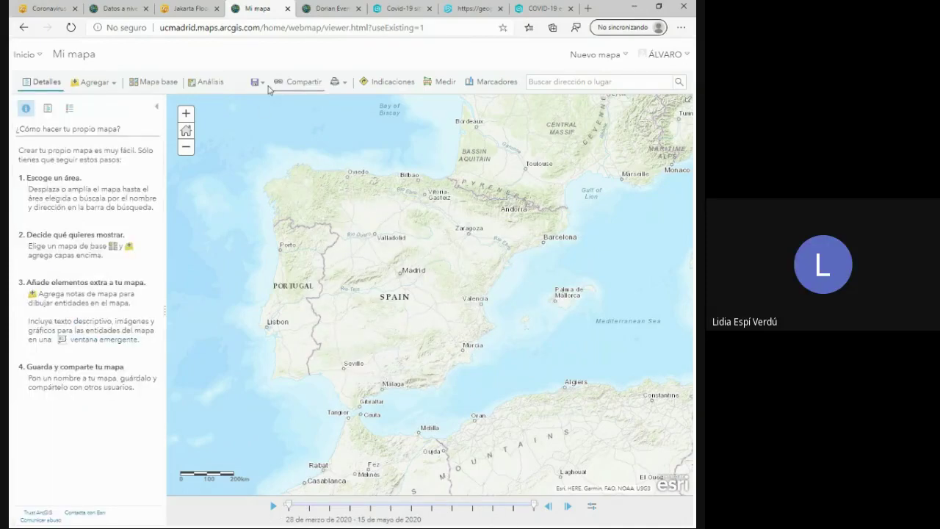
pyautogui.click(47, 108)
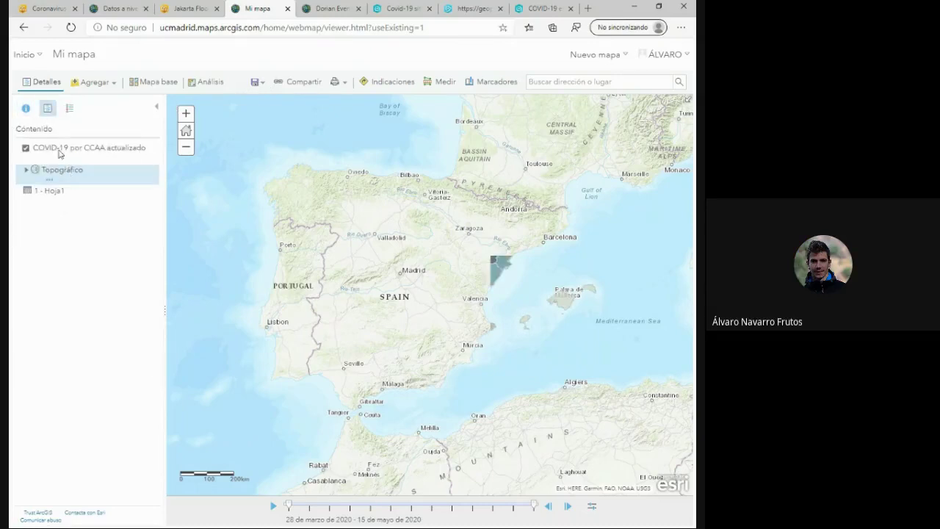
pyautogui.moveTo(53, 204)
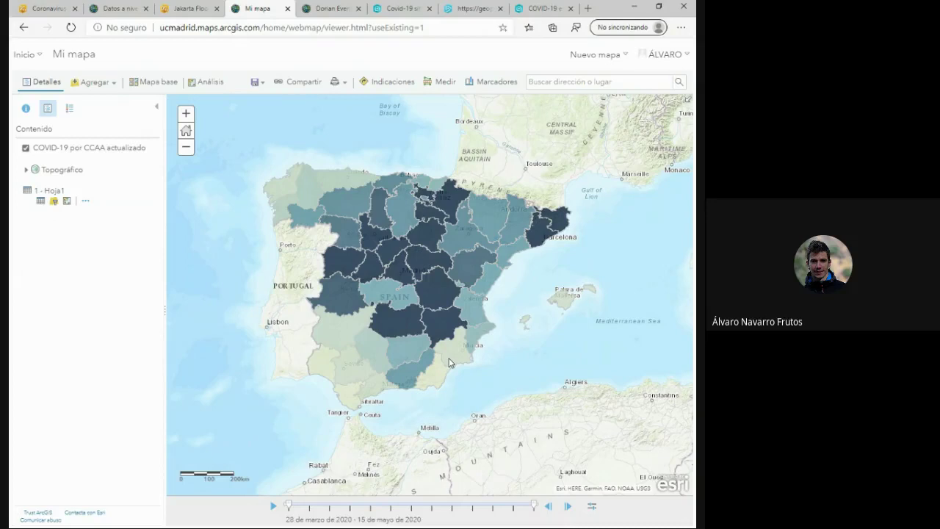
pyautogui.click(256, 82)
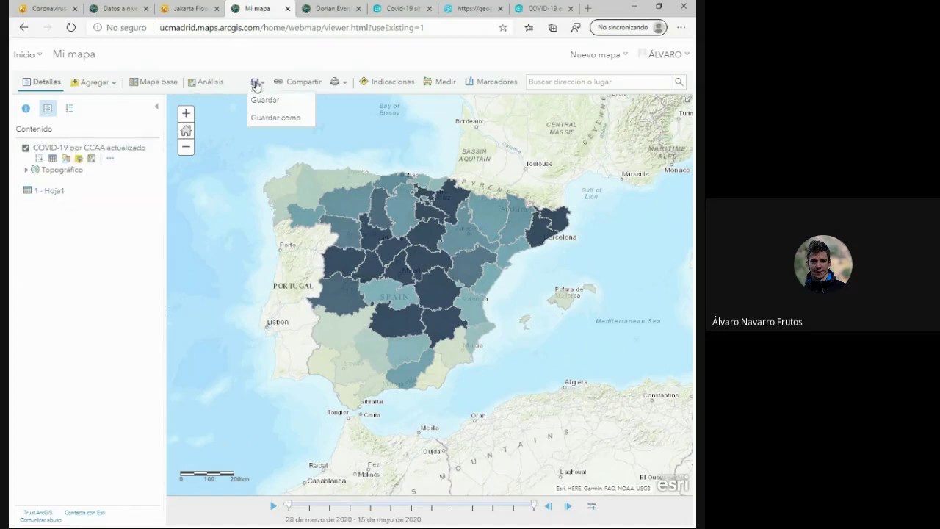
pyautogui.click(282, 118)
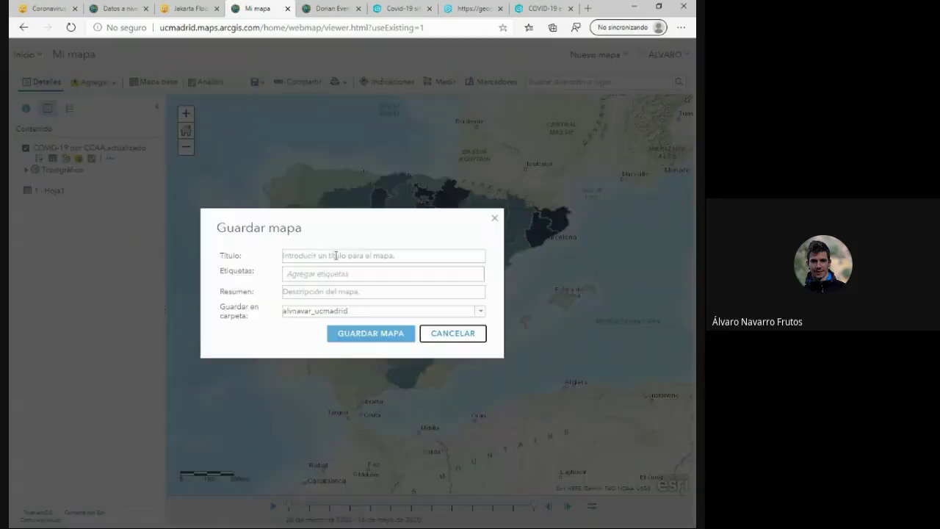
pyautogui.click(343, 254)
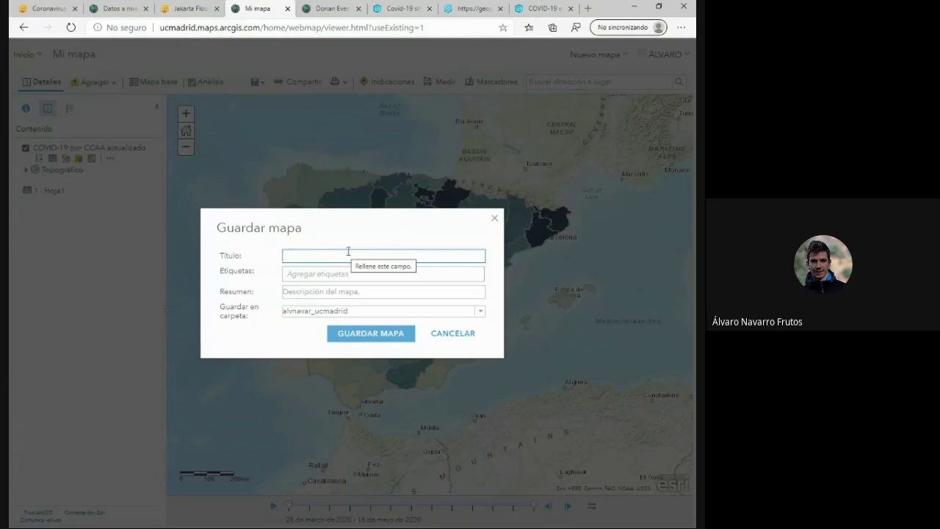
pyautogui.click(460, 336)
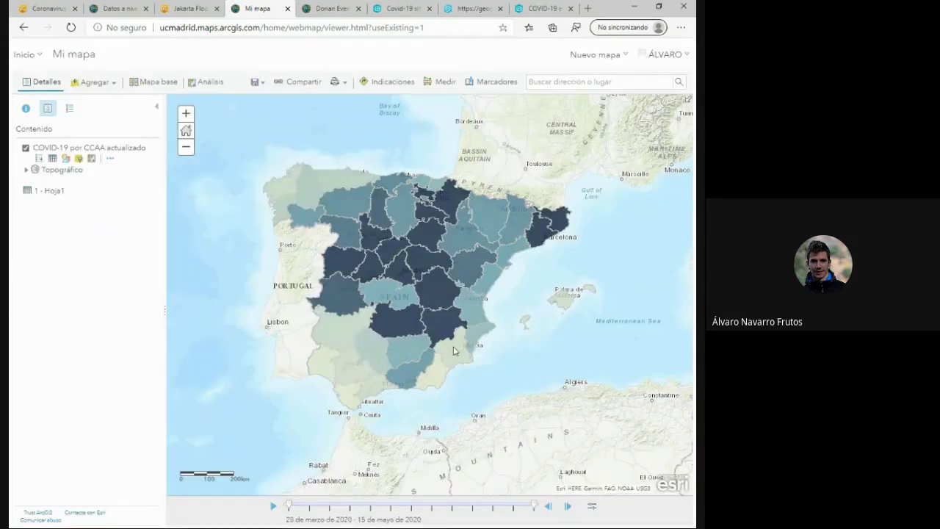
# Inspect the COVID-19 pop-up data of the provinces of Cuenca and Murcia on the map.
pyautogui.click(435, 303)
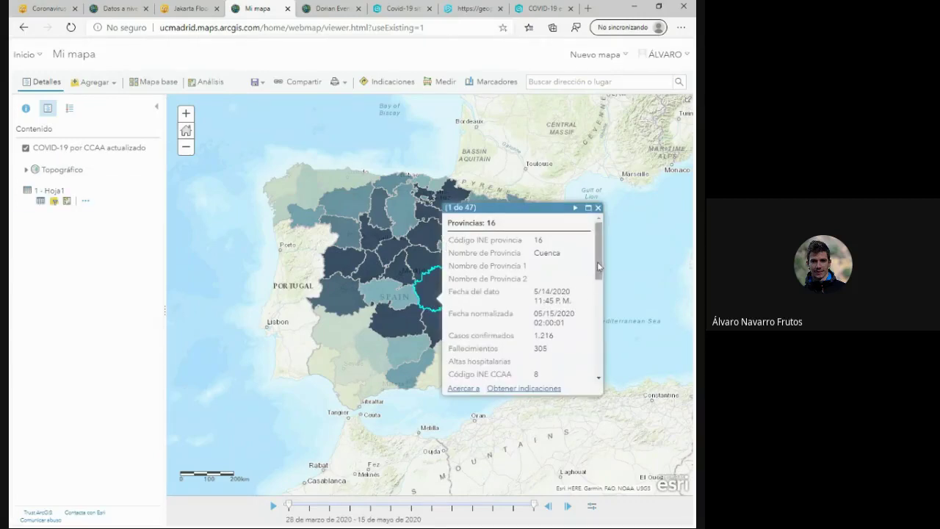
pyautogui.scroll(-3, 599, 267)
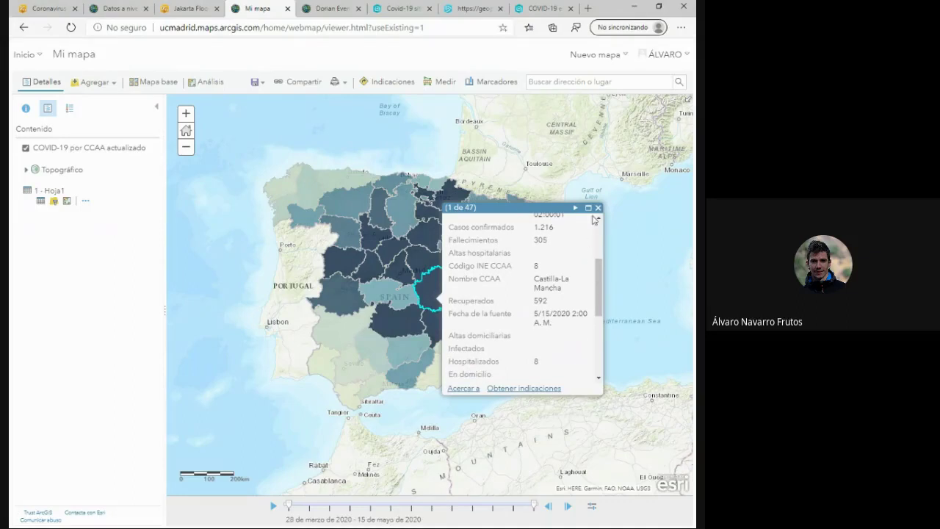
pyautogui.click(598, 209)
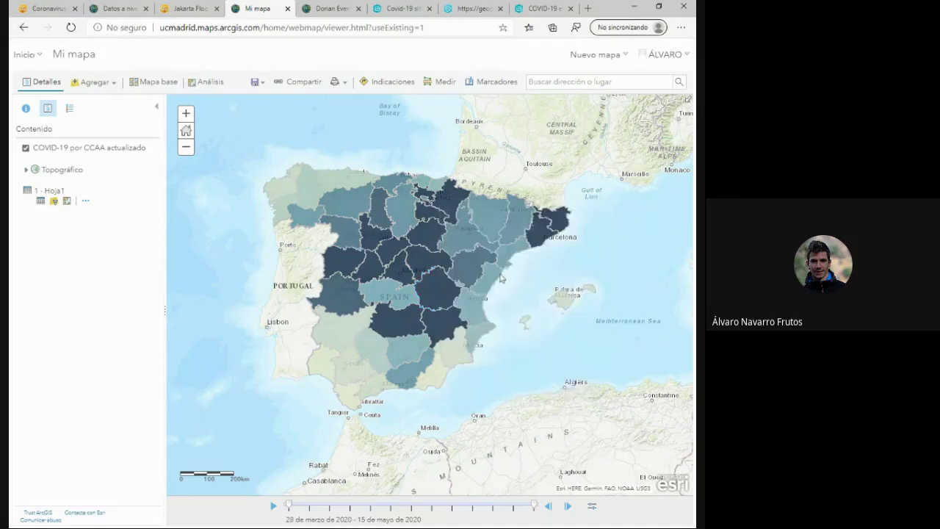
pyautogui.click(453, 356)
pyautogui.moveTo(617, 317); pyautogui.dragTo(625, 279)
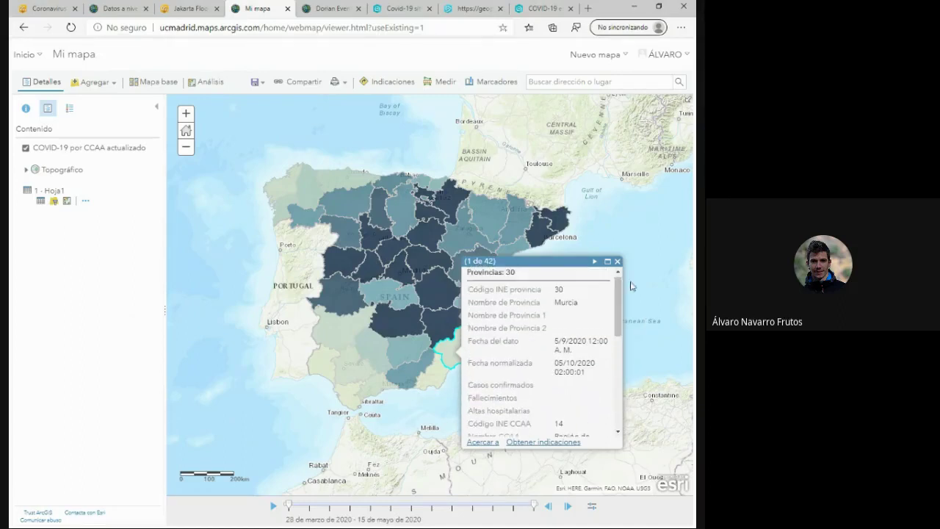
pyautogui.click(618, 262)
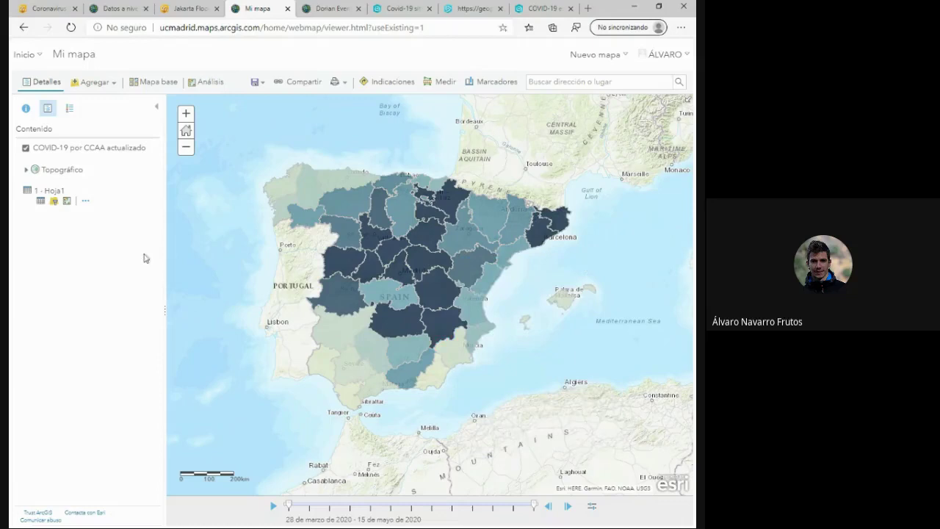
# Save the map with the title COVID-19 por CCAA and the tag COVID-19.
pyautogui.click(257, 84)
pyautogui.click(278, 119)
pyautogui.click(346, 256)
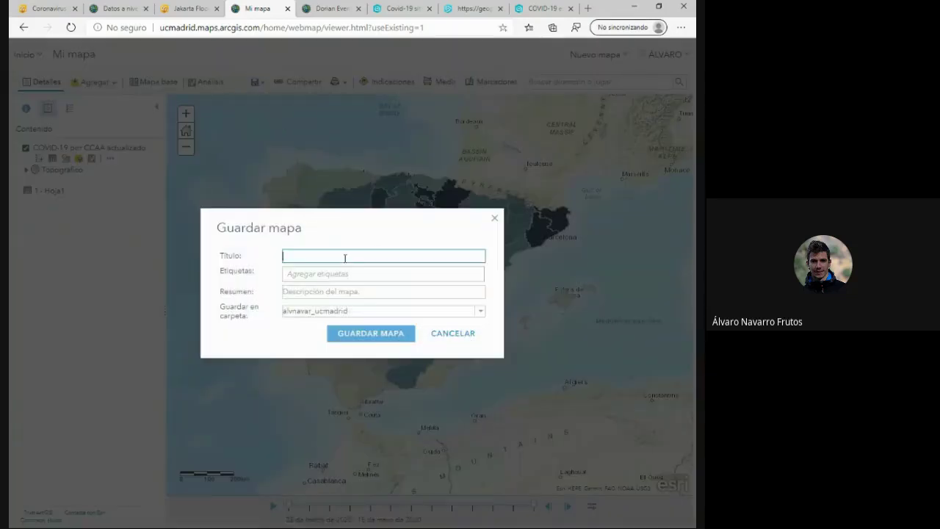
pyautogui.write('COVID')
pyautogui.press('BackSpace')
pyautogui.press('BackSpace')
pyautogui.write('ID-19 por CCAA')
pyautogui.press('Tab')
pyautogui.write('COVID')
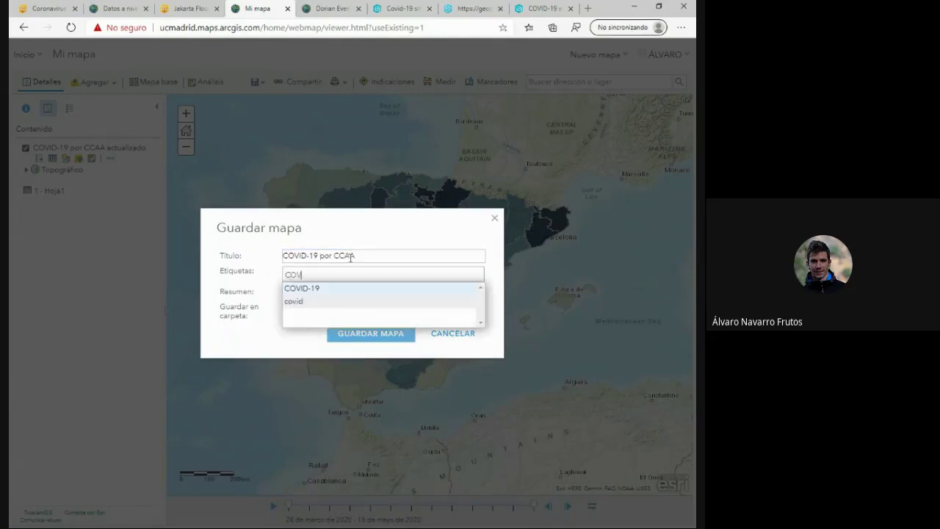
pyautogui.click(321, 290)
pyautogui.click(365, 339)
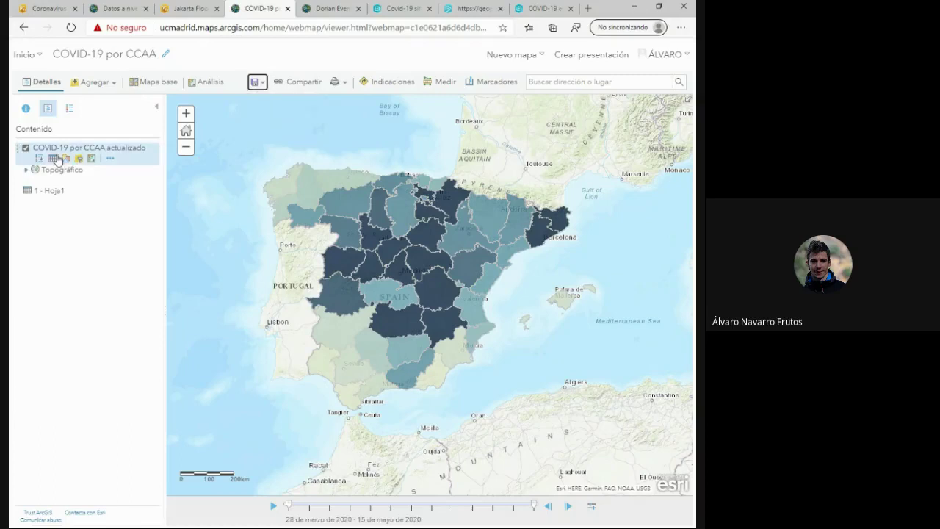
# Start creating a web application from the saved map's sharing options, choosing ArcGIS Dashboards as its type.
pyautogui.moveTo(31, 196)
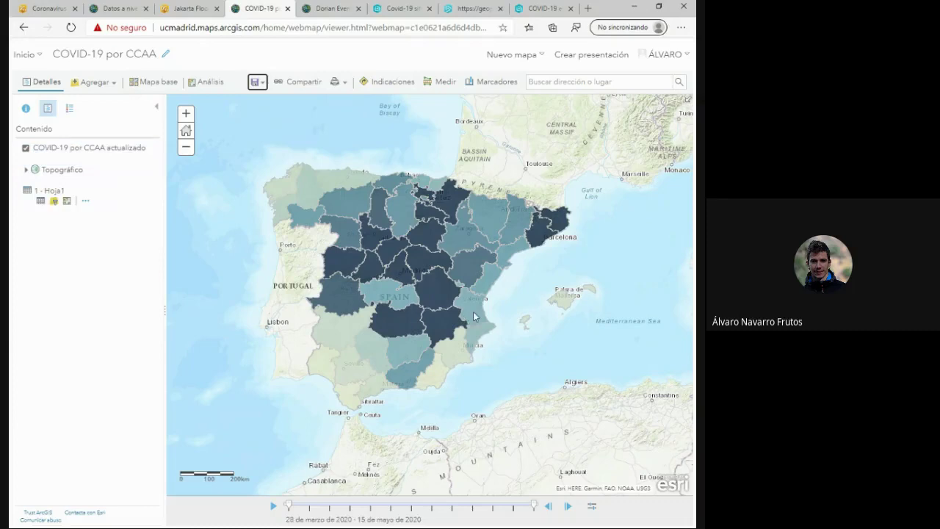
pyautogui.click(293, 83)
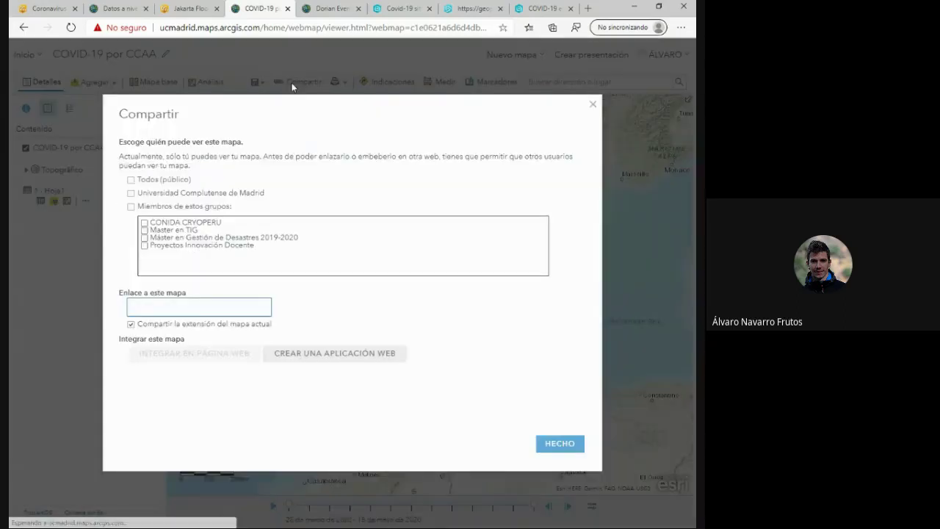
pyautogui.rightClick(333, 354)
pyautogui.click(321, 346)
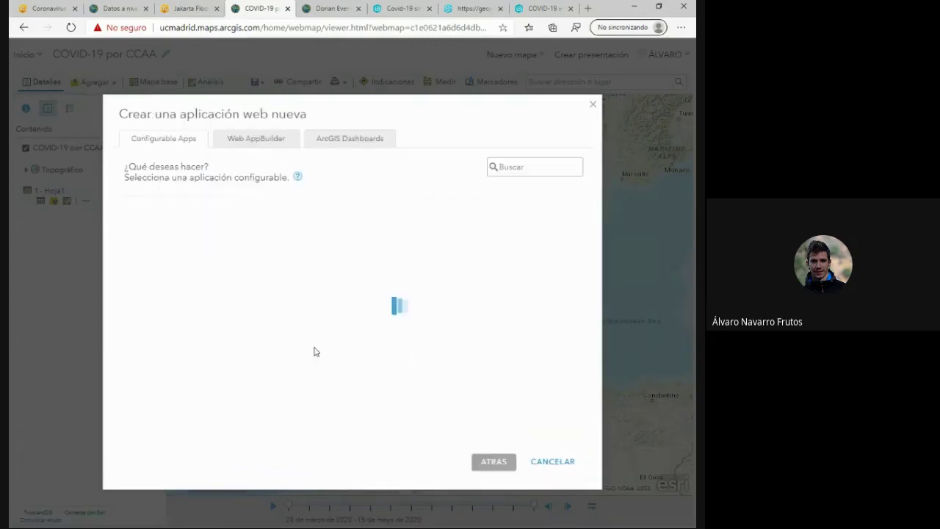
pyautogui.click(383, 144)
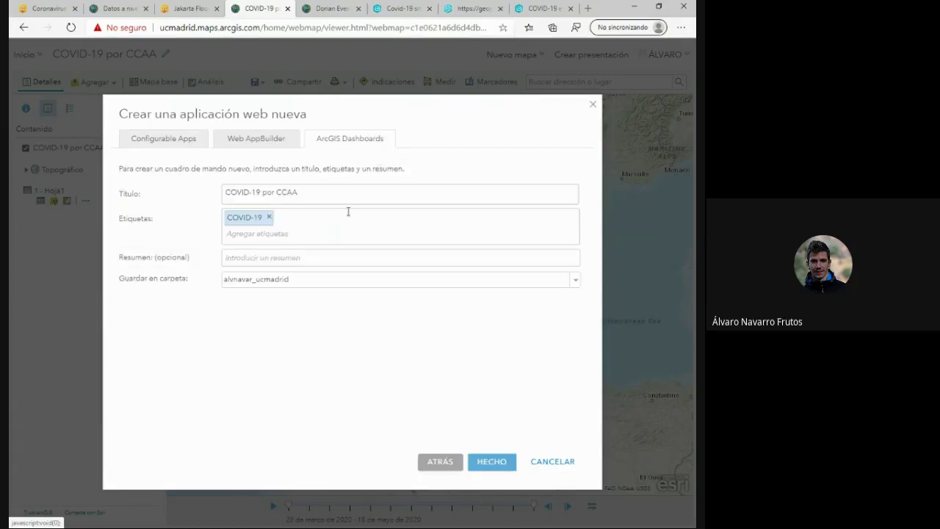
# Title the dashboard Cuadro de mando COVID-19 por CCAA and create it.
pyautogui.click(338, 192)
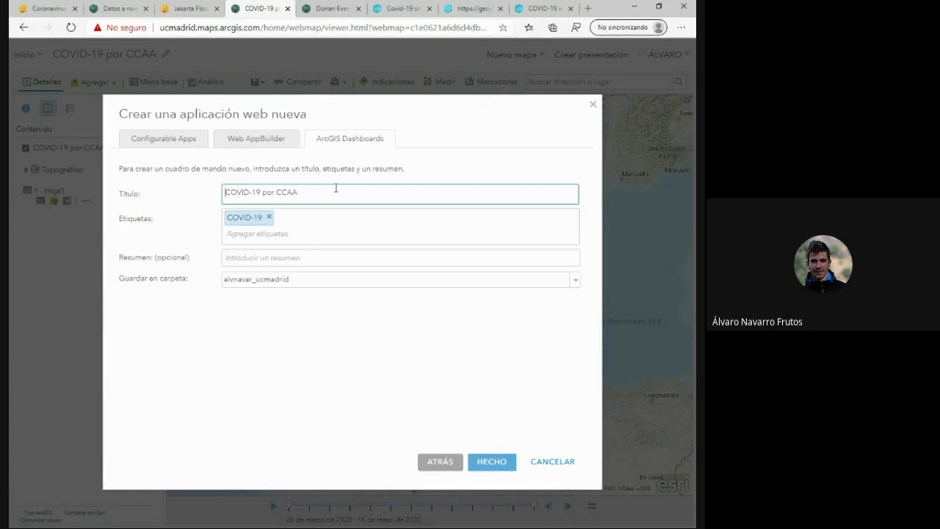
pyautogui.write('Cuadro de mando')
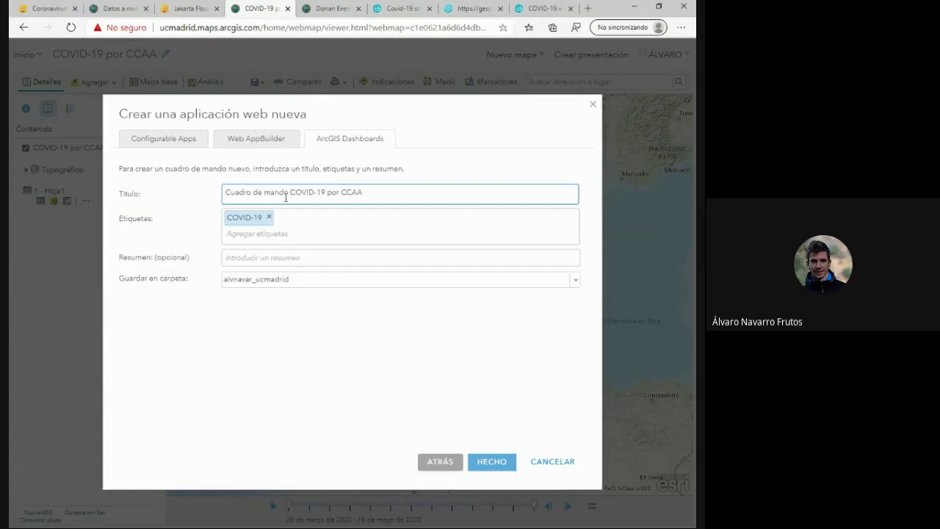
pyautogui.hotkey('shift', 'Left')
pyautogui.hotkey('shift', 'Left')
pyautogui.hotkey('shift', 'Left')
pyautogui.hotkey('shift', 'Left')
pyautogui.hotkey('shift', 'Left')
pyautogui.hotkey('shift', 'Left')
pyautogui.hotkey('shift', 'Left')
pyautogui.hotkey('shift', 'Left')
pyautogui.hotkey('shift', 'Left')
pyautogui.hotkey('shift', 'Left')
pyautogui.hotkey('shift', 'Left')
pyautogui.hotkey('shift', 'Left')
pyautogui.hotkey('shift', 'Left')
pyautogui.hotkey('shift', 'Left')
pyautogui.hotkey('shift', 'Left')
pyautogui.hotkey('shift', 'Left')
pyautogui.click(447, 435)
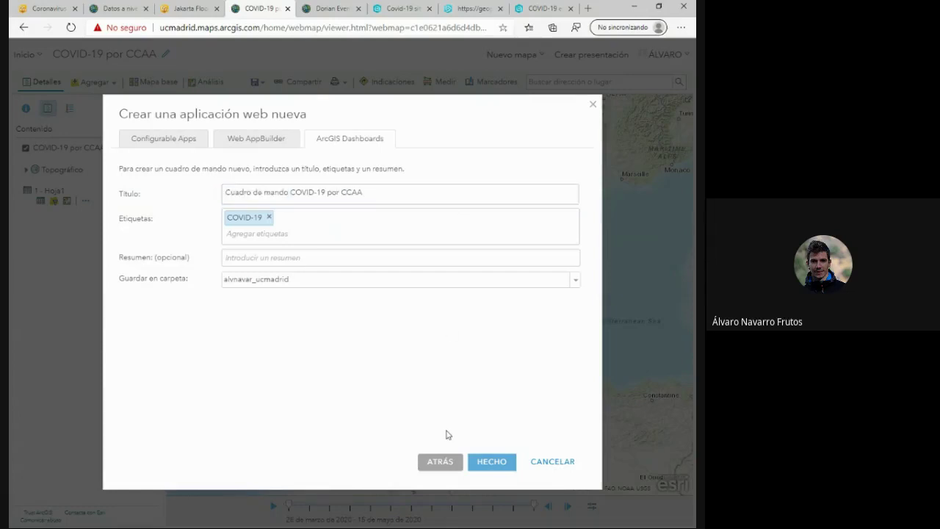
pyautogui.click(474, 459)
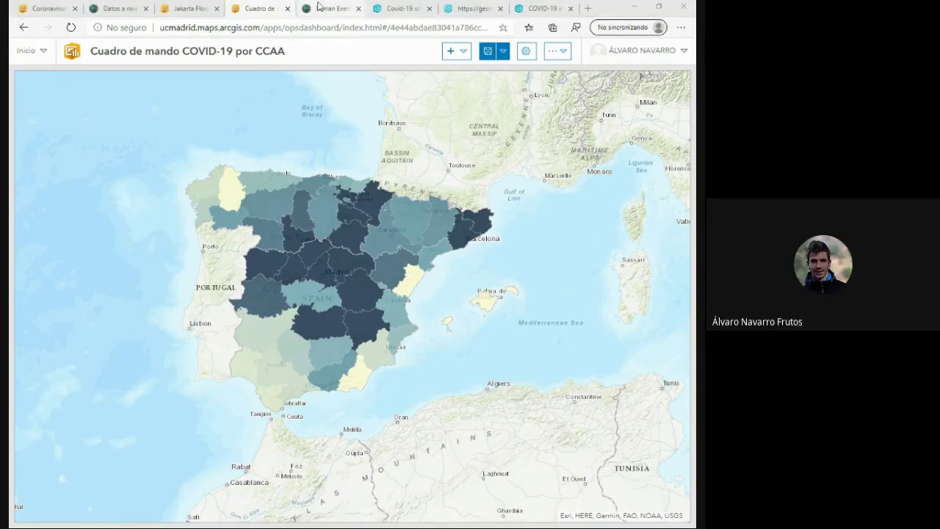
# Load ucmadrid.maps.arcgis.com in the browser tab showing the Dorian event page and start a new map there.
pyautogui.click(317, 8)
pyautogui.hotkey('ctrl', 'l')
pyautogui.write('ucmadrid.maps.arcgis.com')
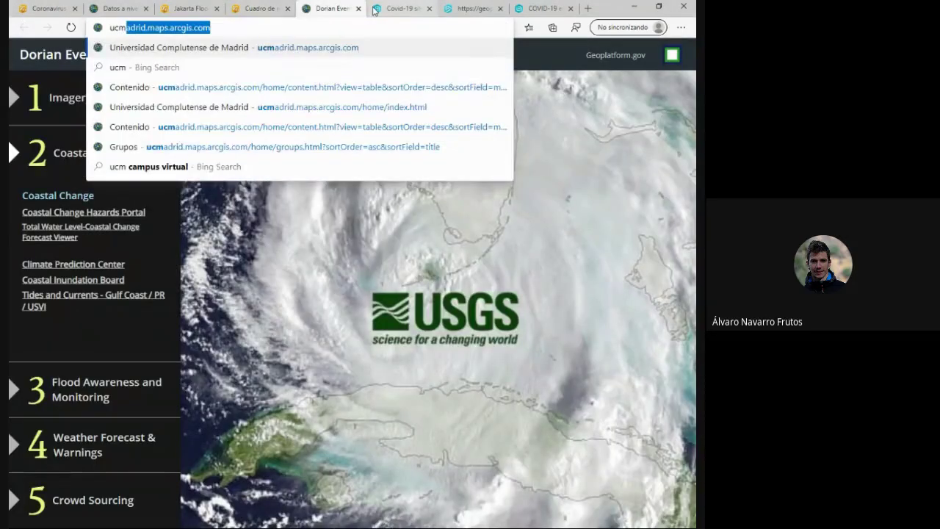
pyautogui.press('Return')
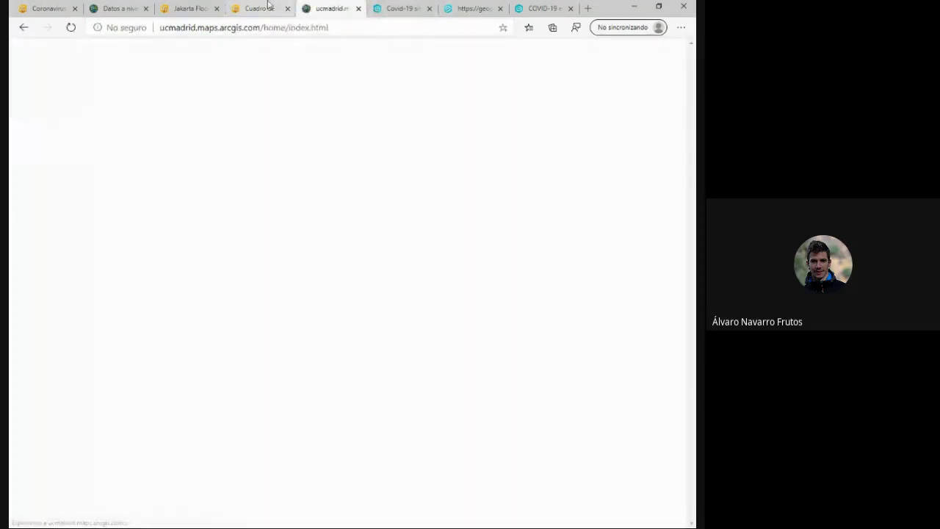
pyautogui.click(276, 7)
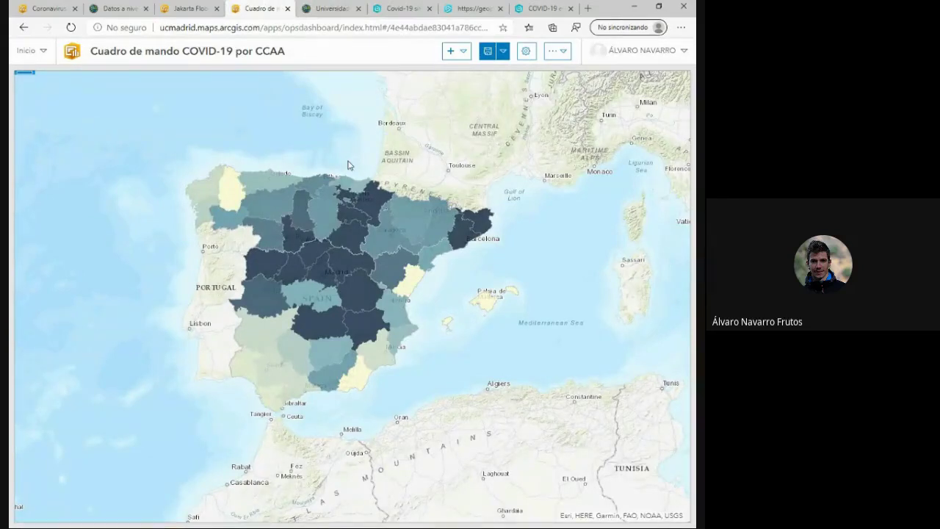
pyautogui.click(329, 8)
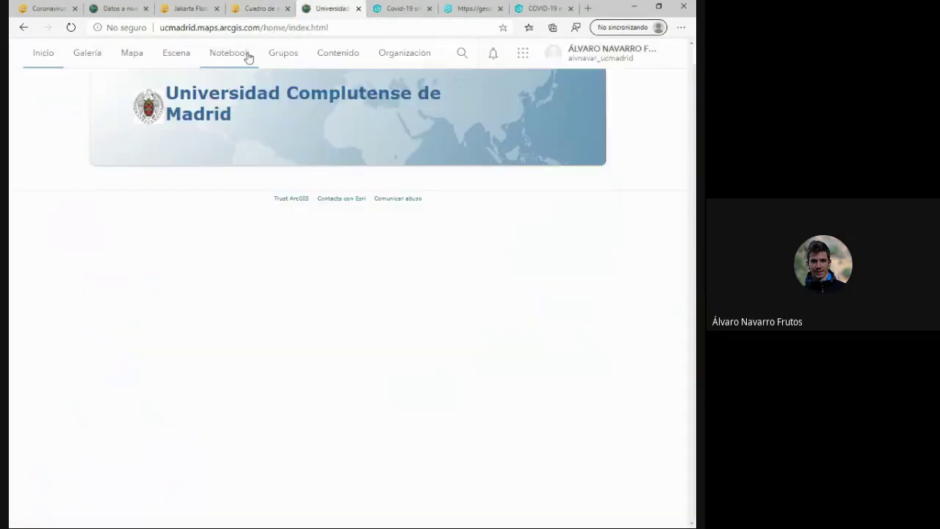
pyautogui.click(137, 59)
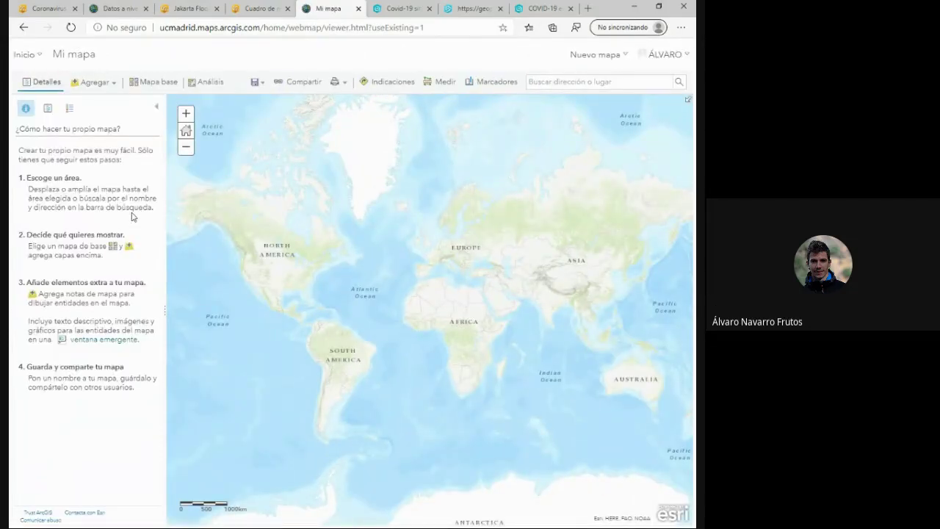
# Add the COVID-19 por CCAA actualizado layer from the account's own content to the new map, centred on Spain.
pyautogui.click(102, 85)
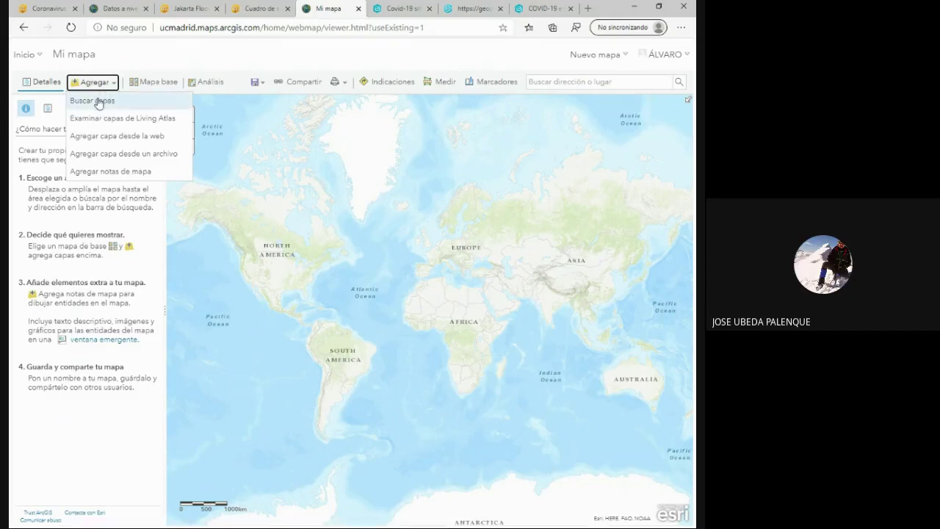
pyautogui.click(98, 101)
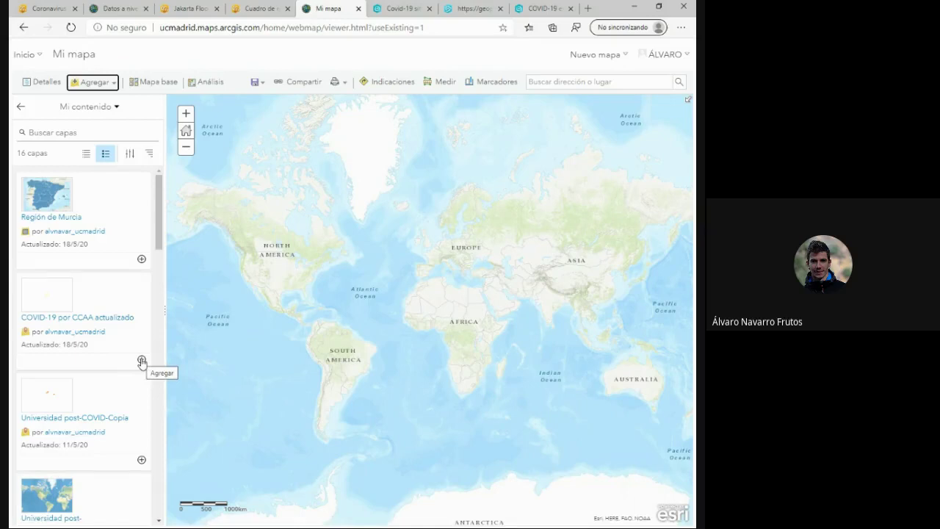
pyautogui.click(142, 361)
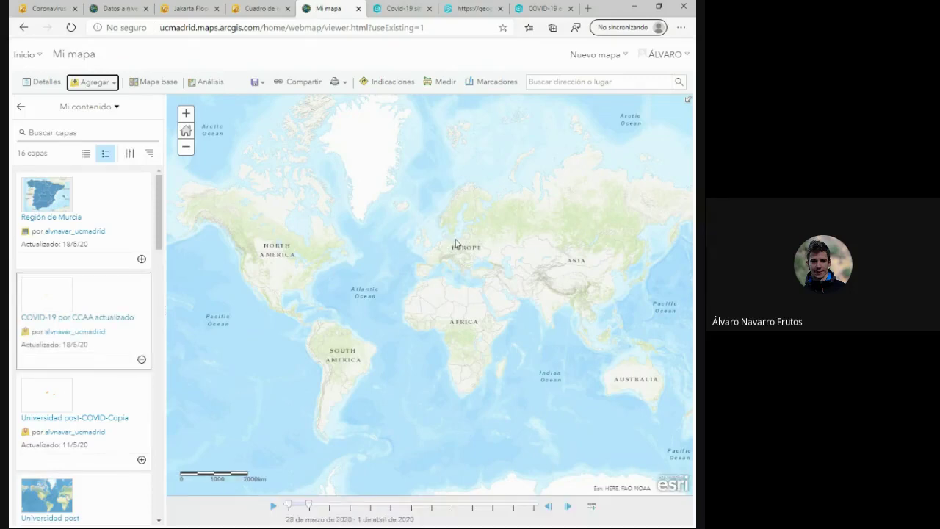
pyautogui.scroll(1, 425, 277)
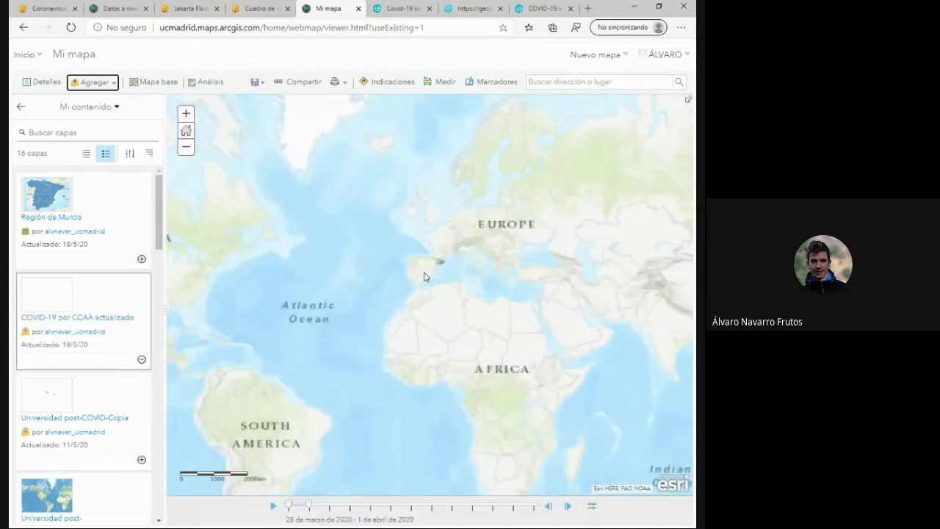
pyautogui.scroll(2, 426, 269)
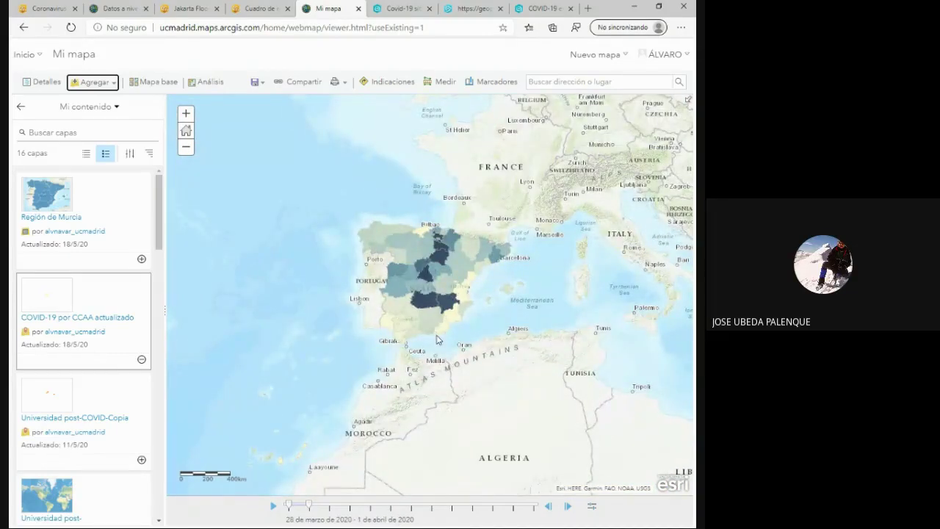
# Set the map's time slider to 11–15 May 2020 and examine the Spanish provinces from the northern coast to Murcia.
pyautogui.scroll(1, 430, 344)
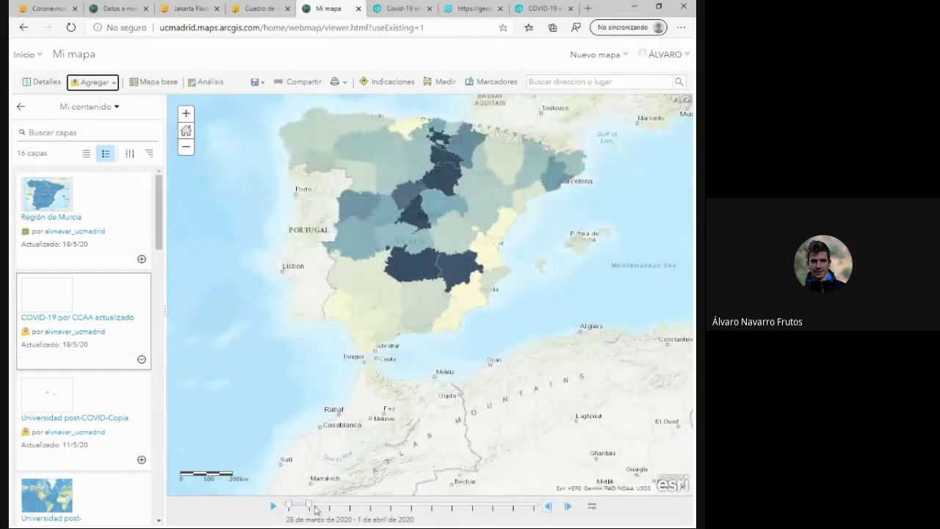
pyautogui.moveTo(309, 508); pyautogui.dragTo(547, 514)
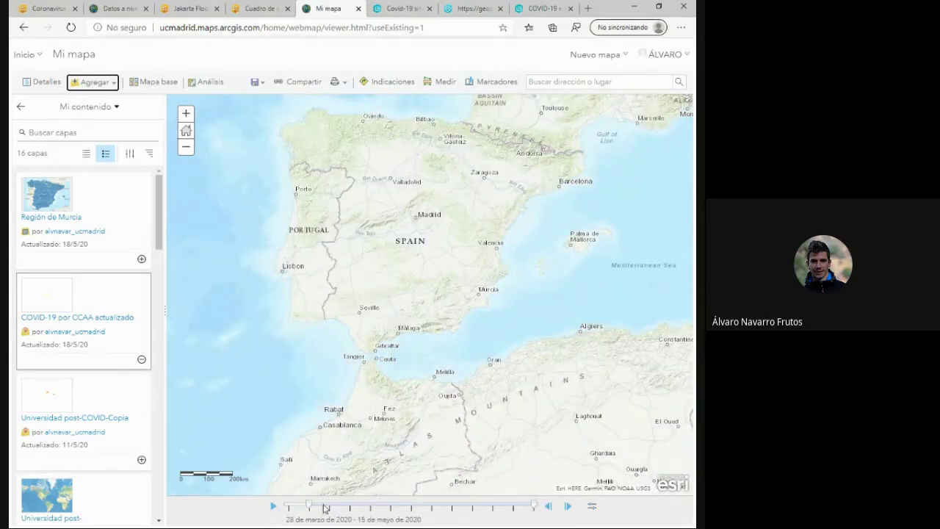
pyautogui.click(521, 507)
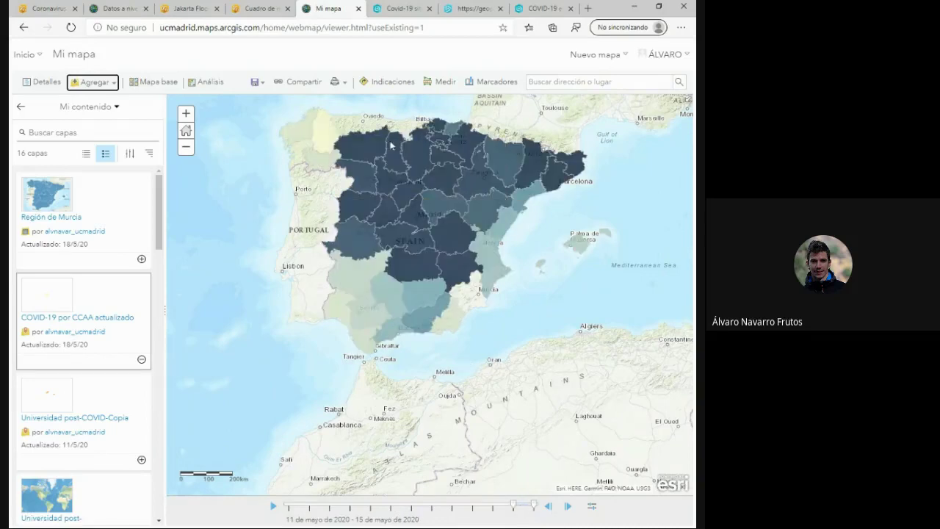
pyautogui.scroll(5, 389, 127)
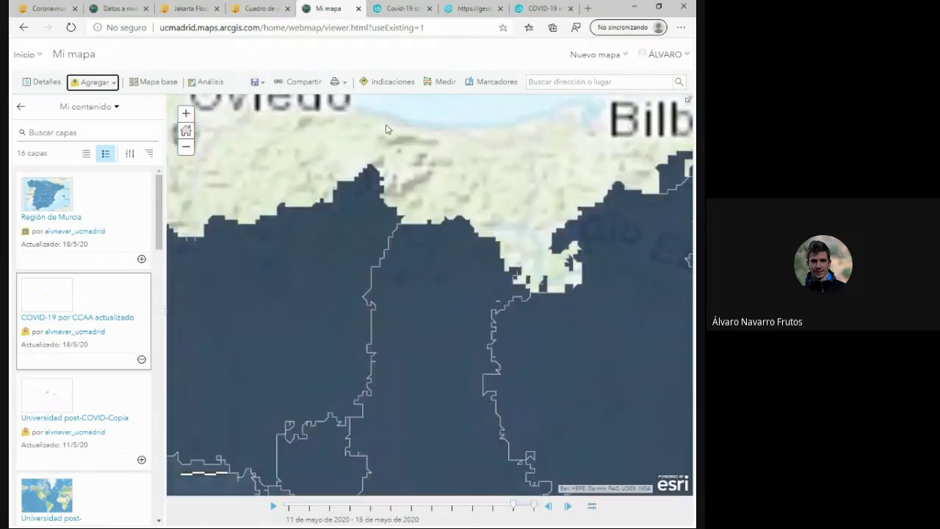
pyautogui.scroll(2, 409, 146)
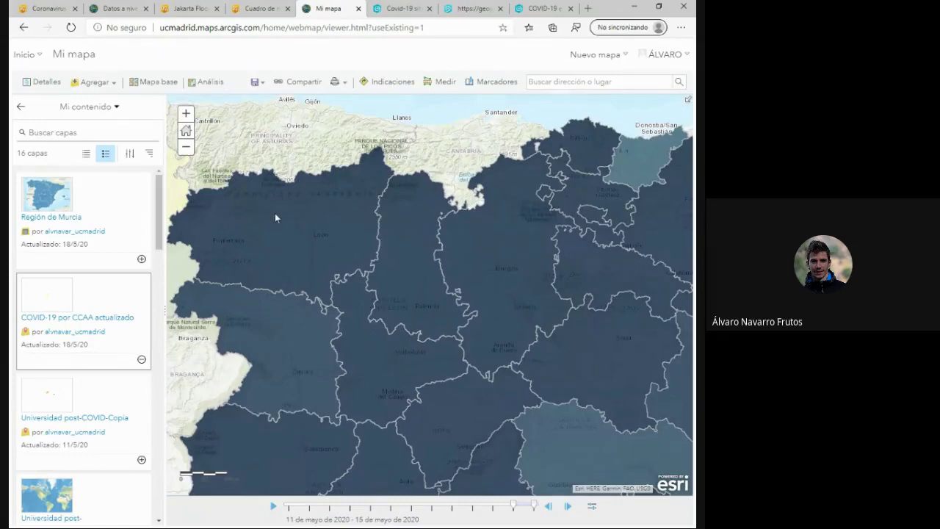
pyautogui.scroll(-3, 302, 297)
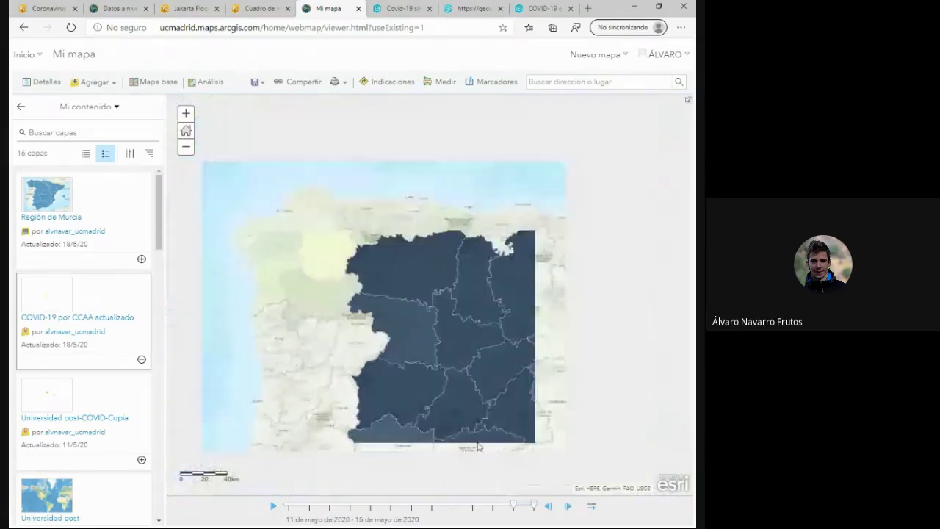
pyautogui.moveTo(478, 446); pyautogui.dragTo(382, 337)
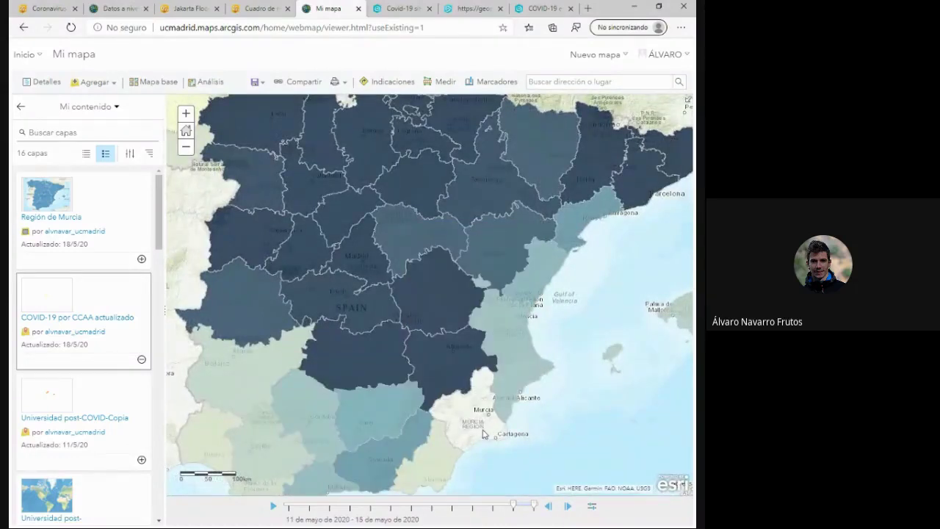
pyautogui.scroll(-1, 481, 388)
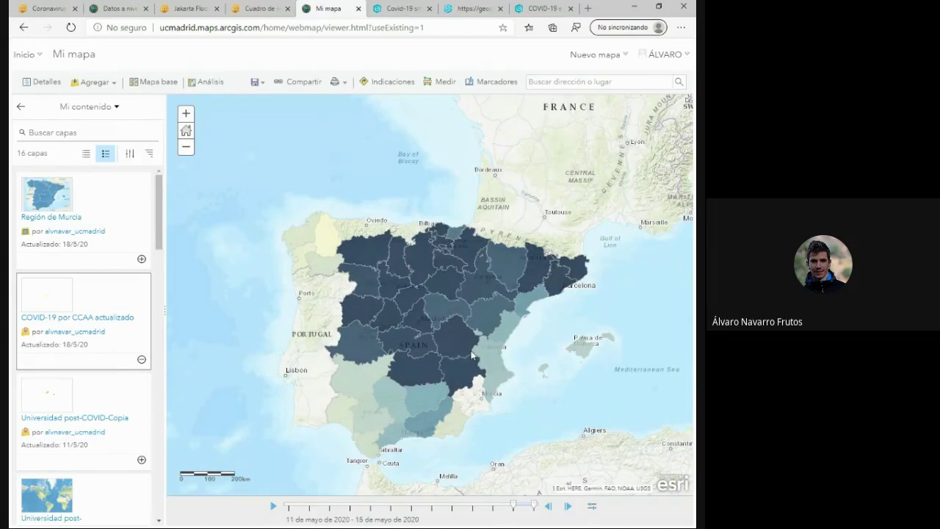
# Add the Región de Murcia table to the new map, return to its contents and try to share the unsaved map.
pyautogui.click(142, 261)
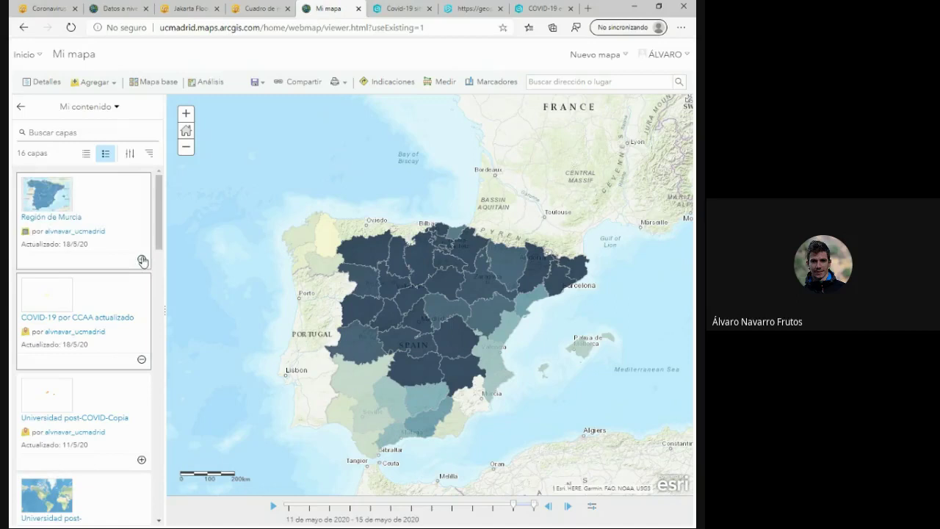
pyautogui.click(20, 107)
pyautogui.click(47, 108)
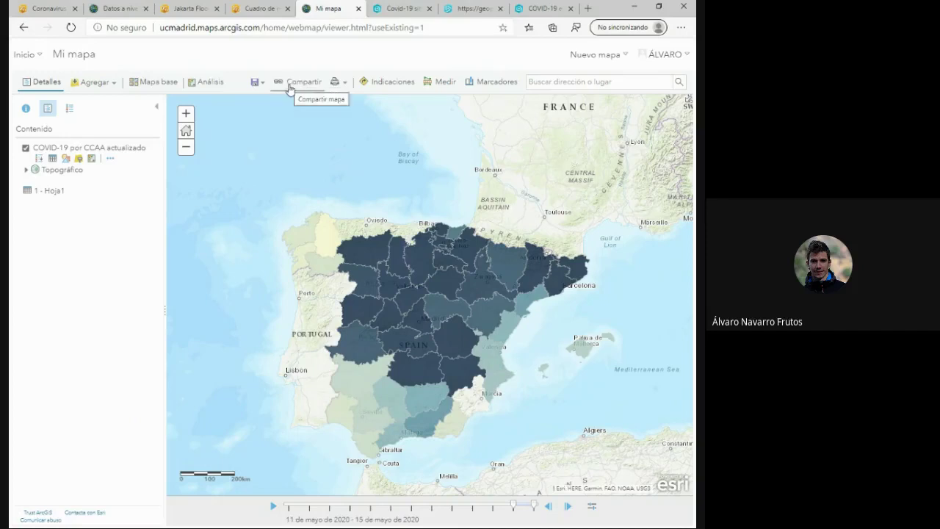
pyautogui.click(290, 86)
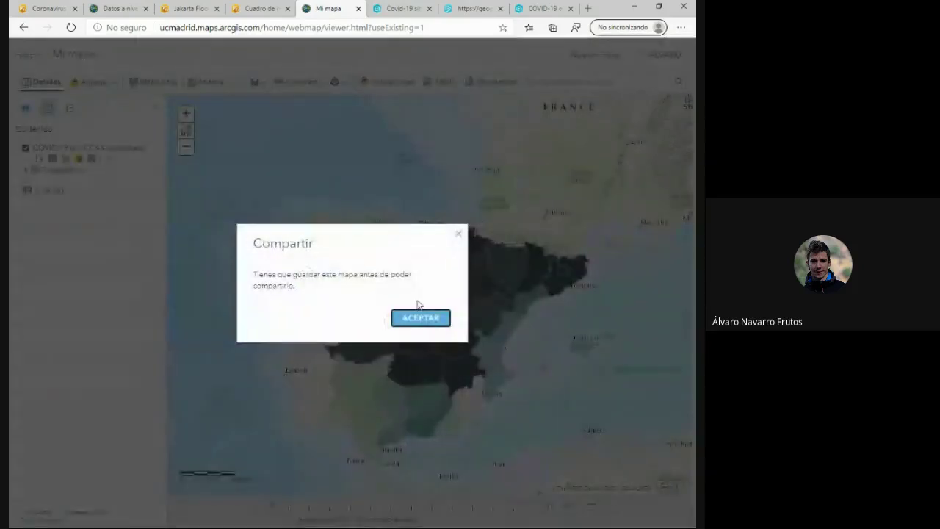
pyautogui.click(420, 318)
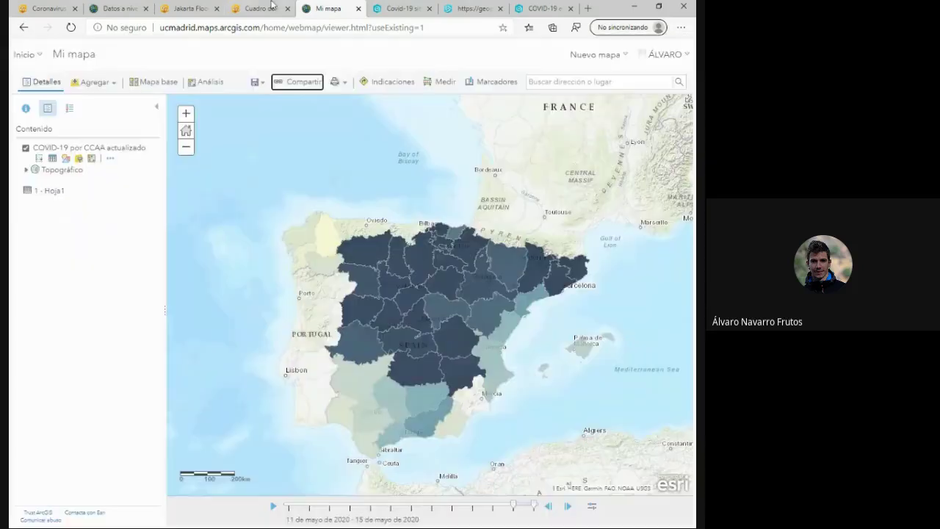
# Open the account's content in a new browser tab and load the COVID-19 por CCAA web map in Map Viewer.
pyautogui.rightClick(31, 60)
pyautogui.click(28, 54)
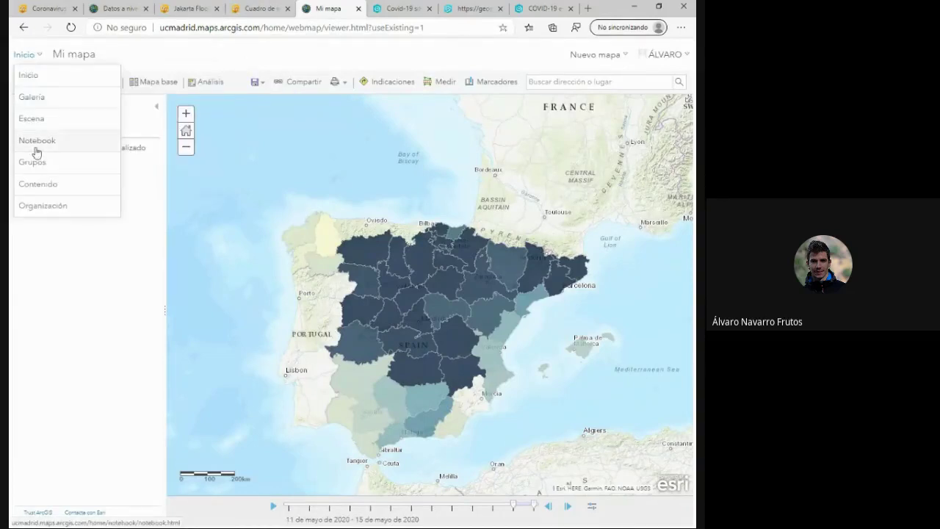
pyautogui.rightClick(37, 185)
pyautogui.click(103, 192)
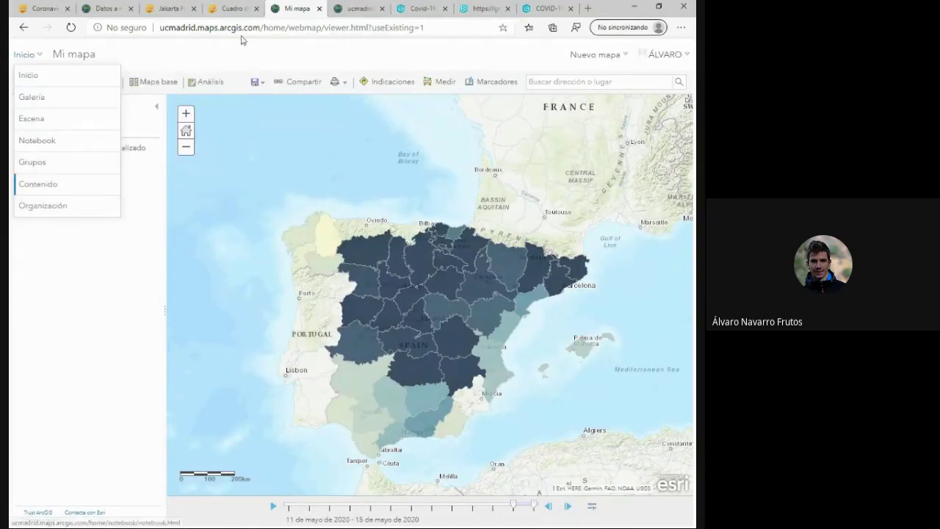
pyautogui.click(352, 7)
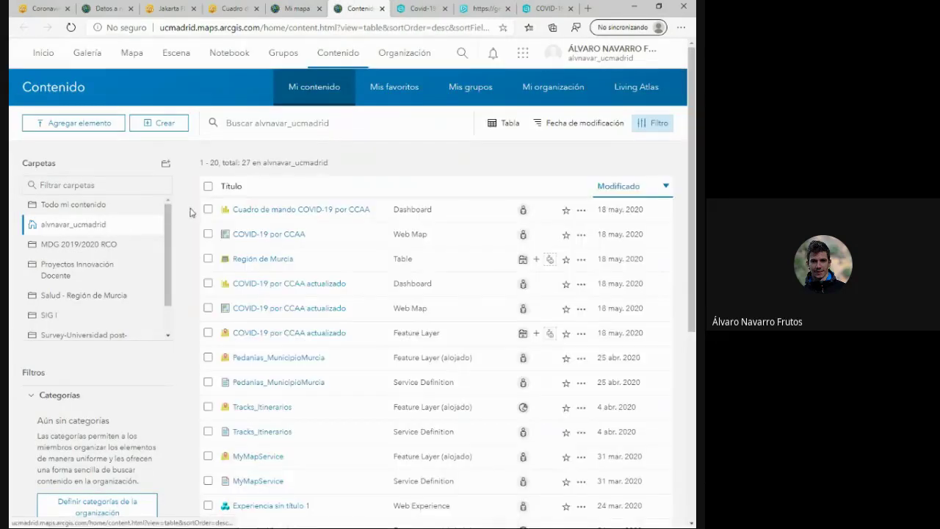
pyautogui.click(250, 235)
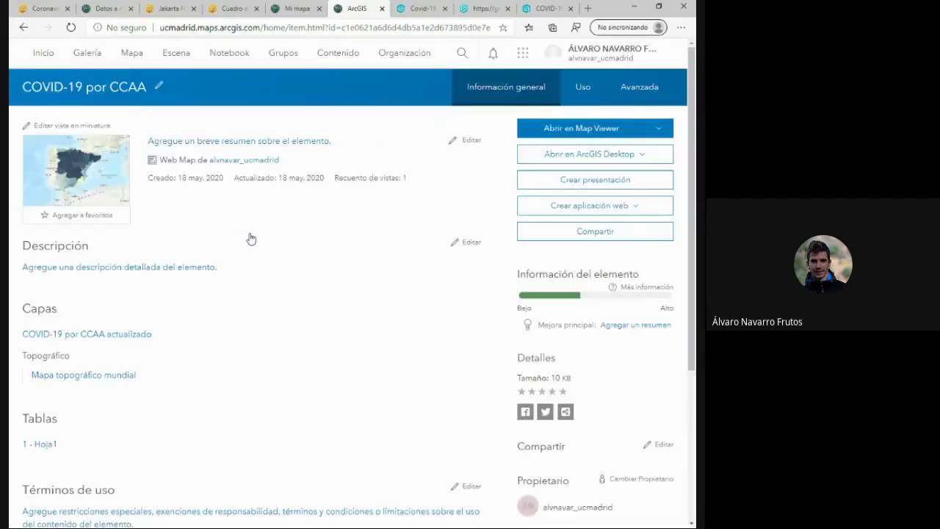
pyautogui.click(570, 129)
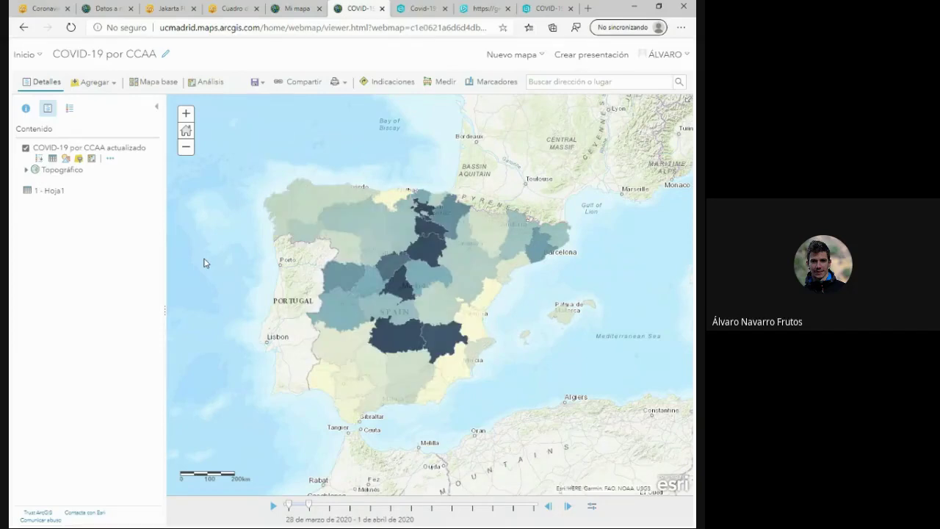
pyautogui.click(97, 82)
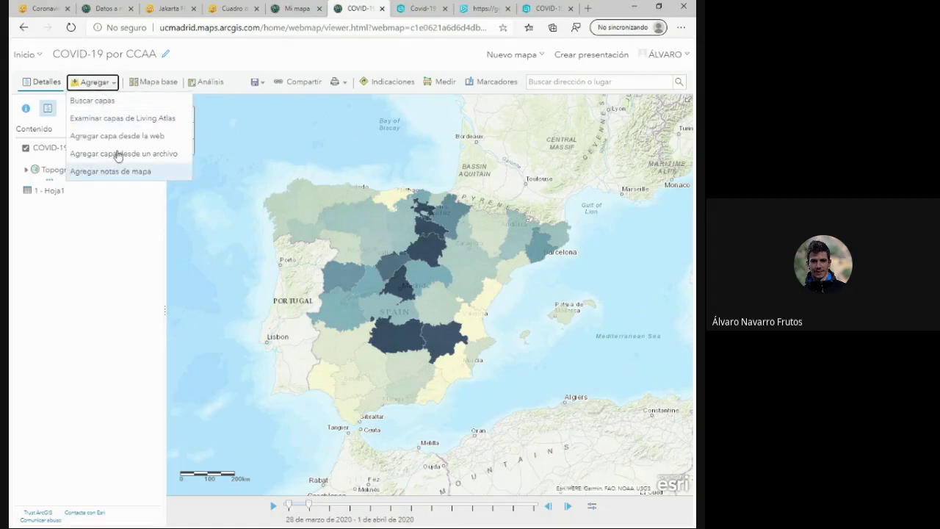
pyautogui.click(111, 105)
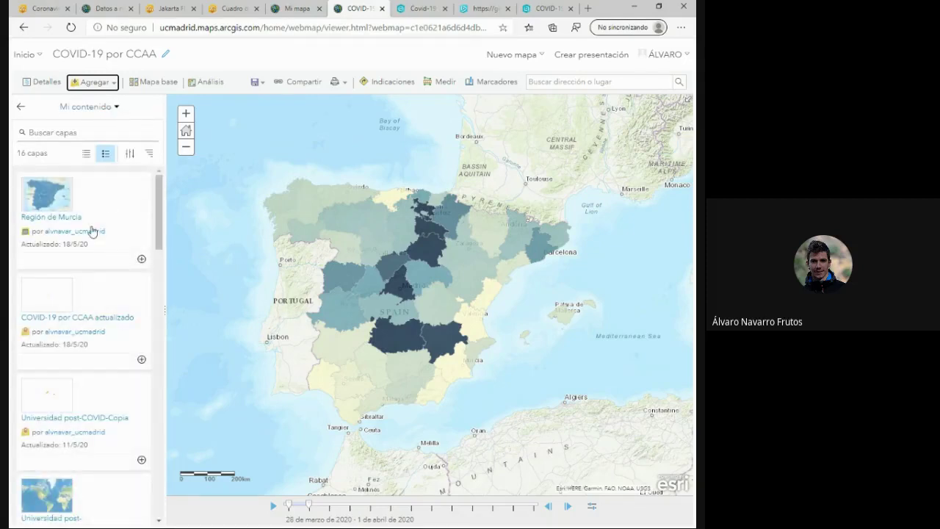
pyautogui.click(117, 109)
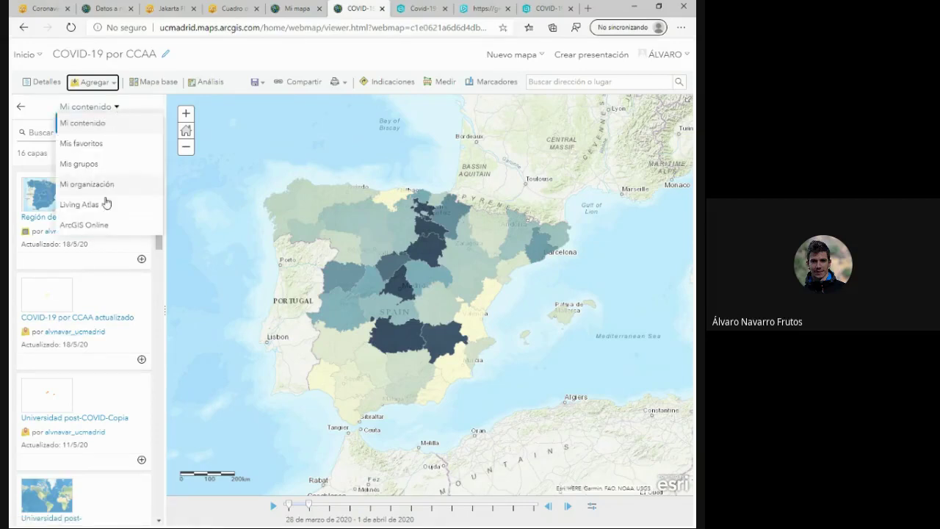
pyautogui.click(22, 107)
pyautogui.click(48, 109)
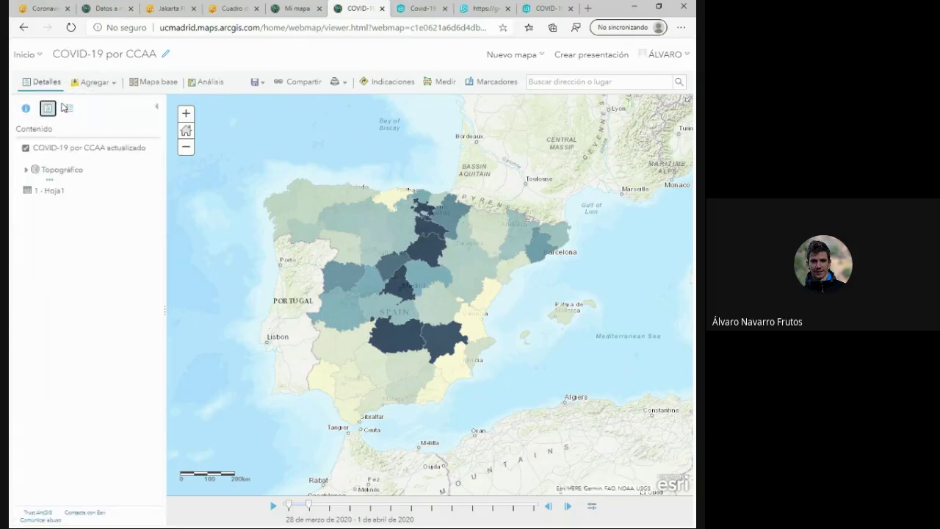
# Search for layers to add within Mi organización and browse the layers its members have shared.
pyautogui.click(93, 82)
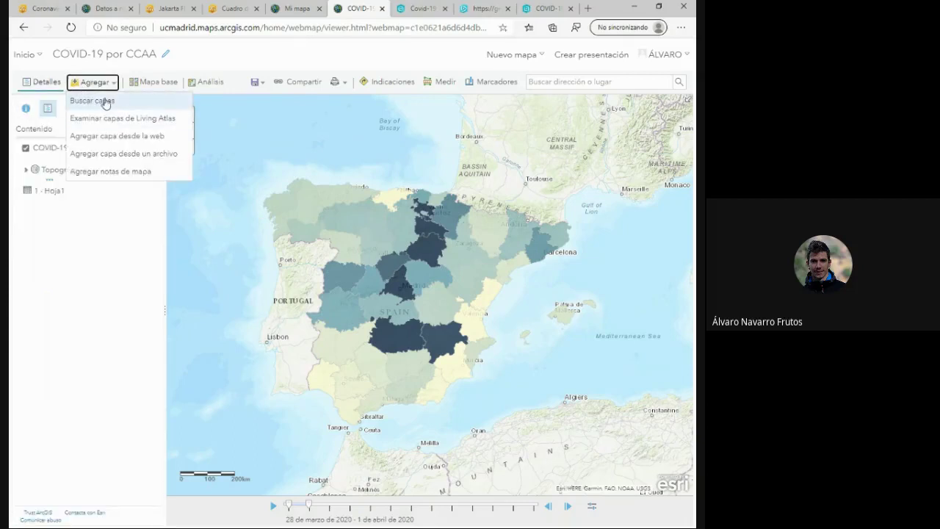
pyautogui.click(101, 100)
pyautogui.click(110, 111)
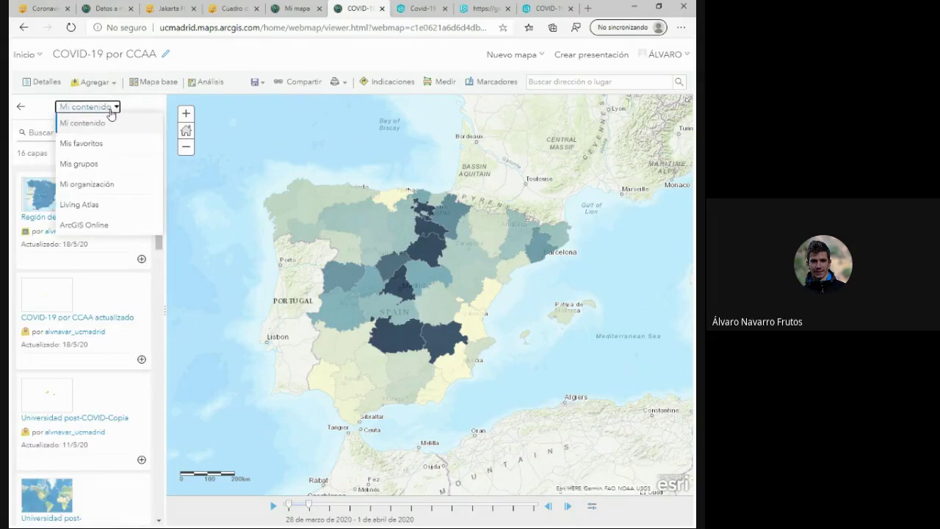
pyautogui.click(109, 185)
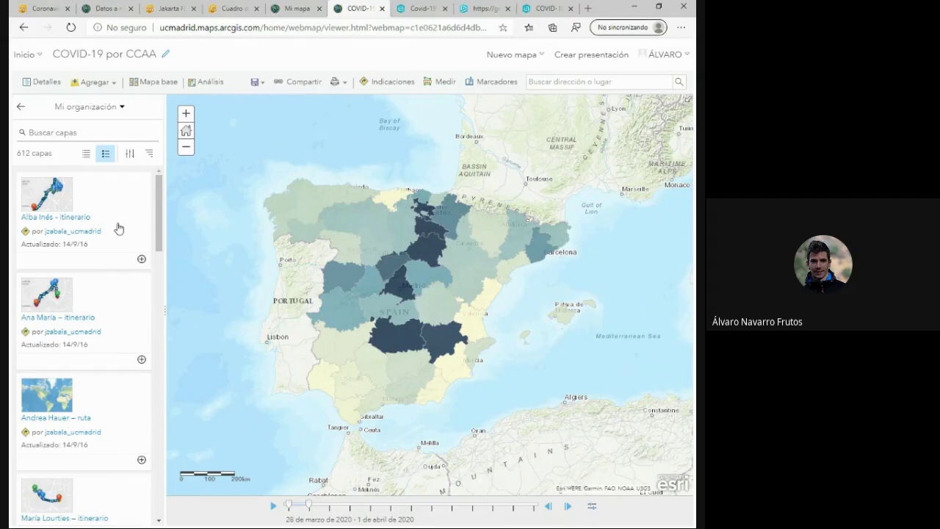
pyautogui.scroll(-3, 119, 229)
pyautogui.scroll(3, 120, 228)
pyautogui.scroll(-3, 121, 227)
pyautogui.scroll(-5, 121, 228)
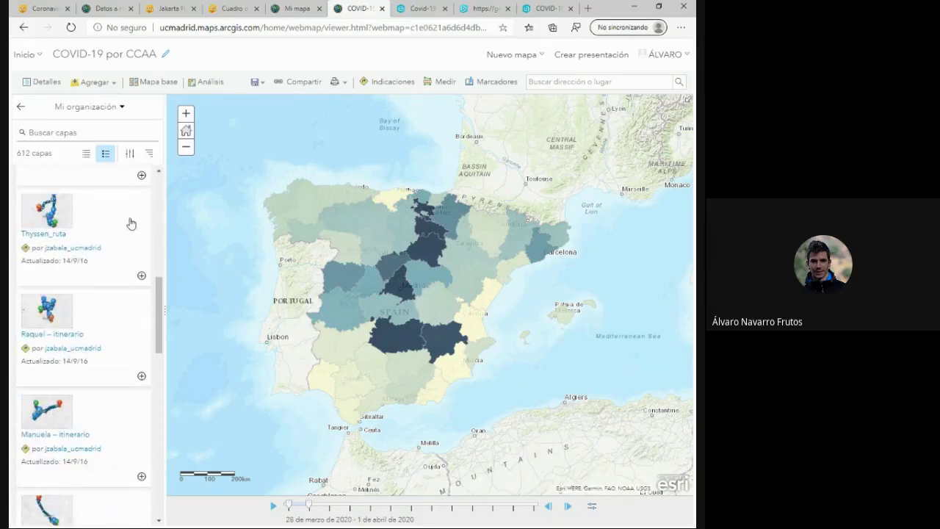
pyautogui.scroll(-4, 131, 223)
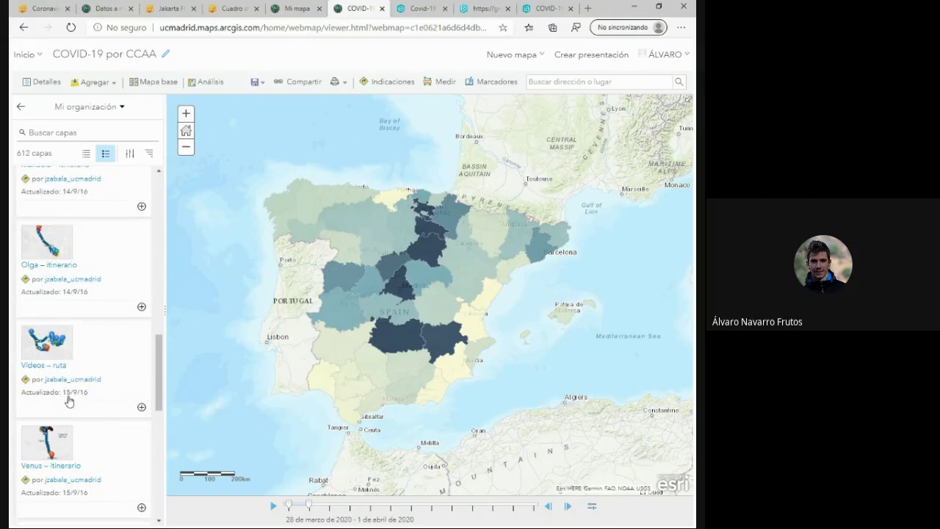
pyautogui.scroll(-3, 104, 441)
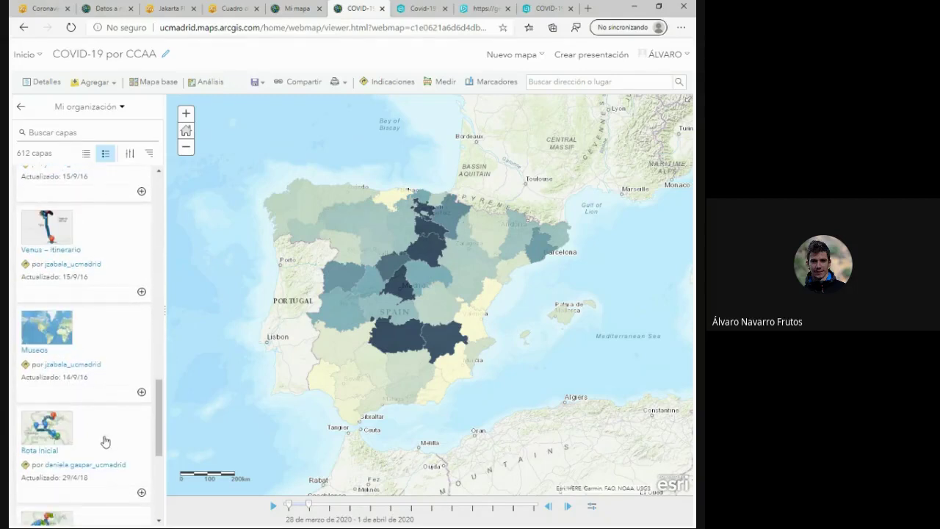
pyautogui.scroll(15, 104, 441)
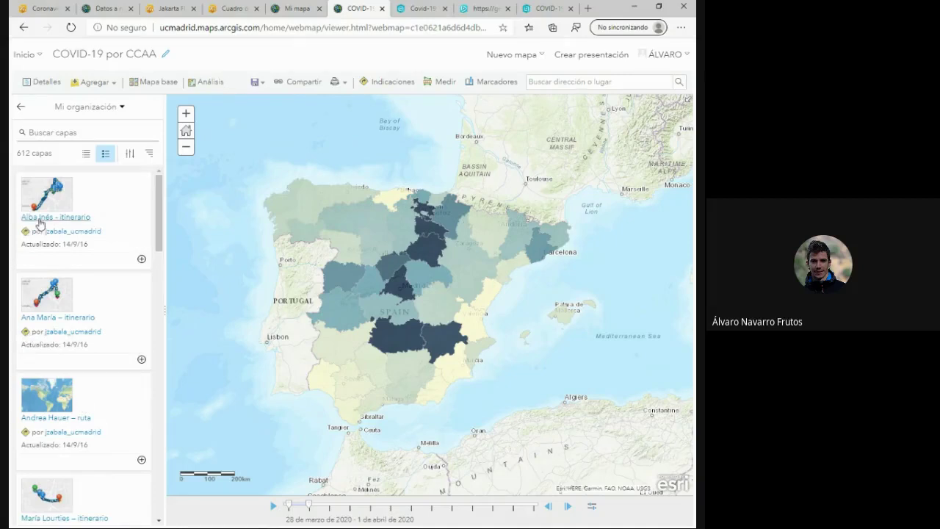
# Sort the organization's layers by Fecha de modificación, most recent first.
pyautogui.click(149, 155)
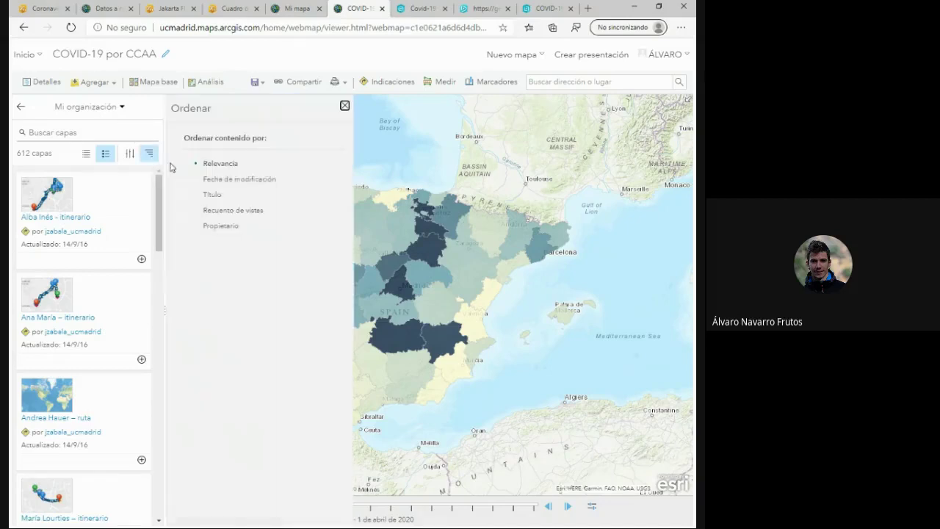
pyautogui.click(233, 181)
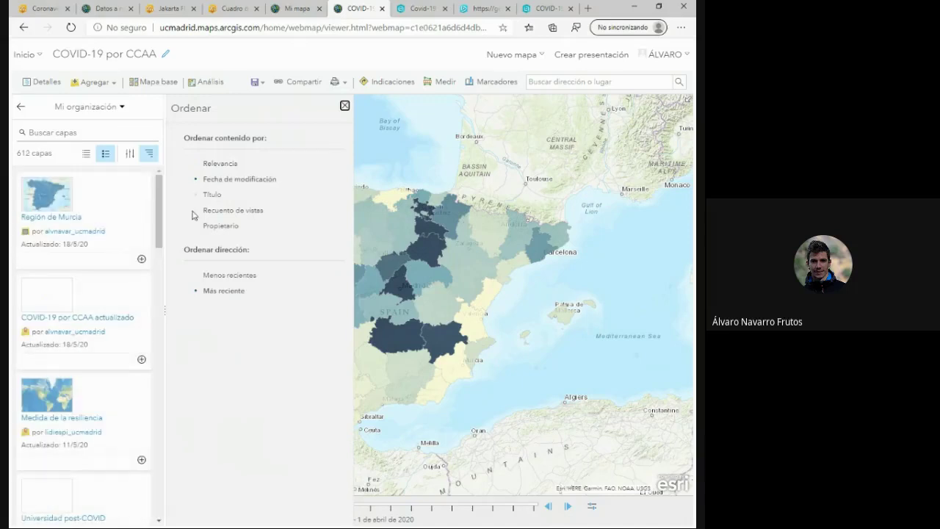
pyautogui.click(344, 106)
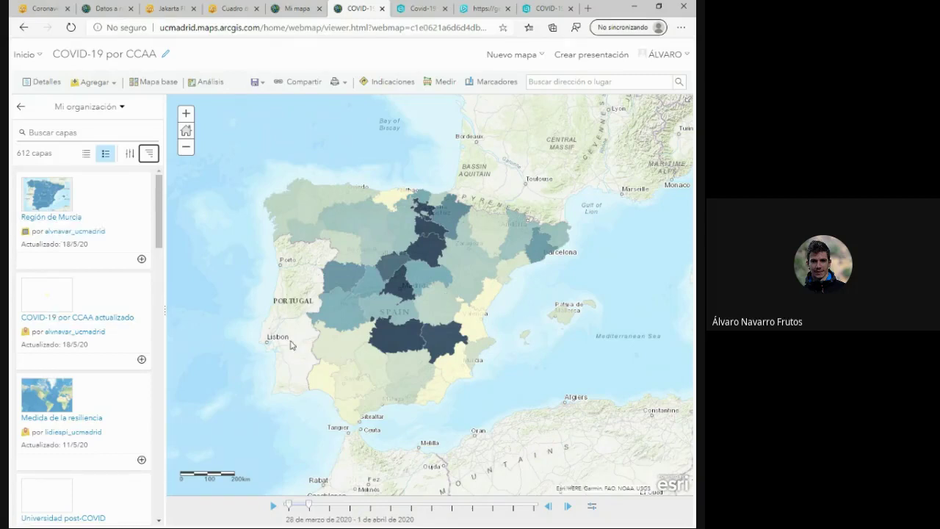
pyautogui.click(142, 361)
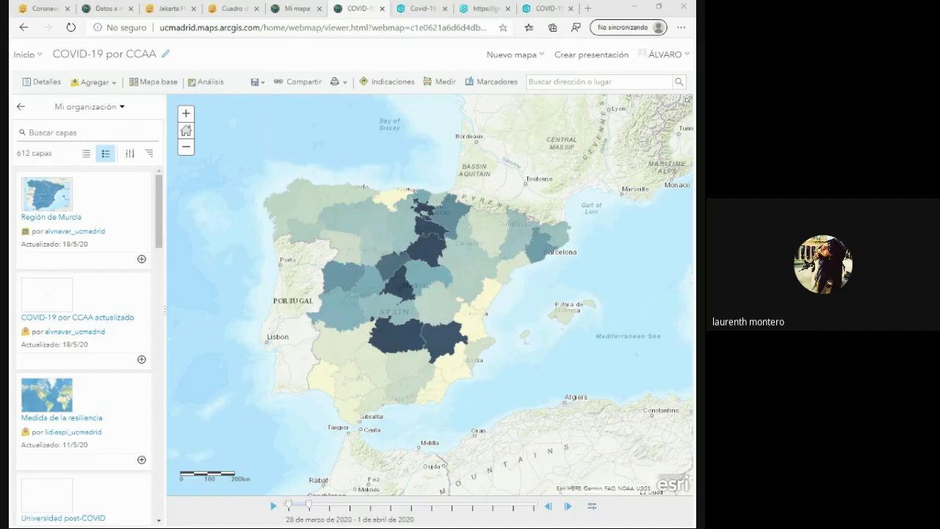
# Review the ArcGIS Dashboards creation form for the COVID-19 por CCAA map, cancel it and switch to the existing Cuadro de mando COVID-19 por CCAA.
pyautogui.click(316, 85)
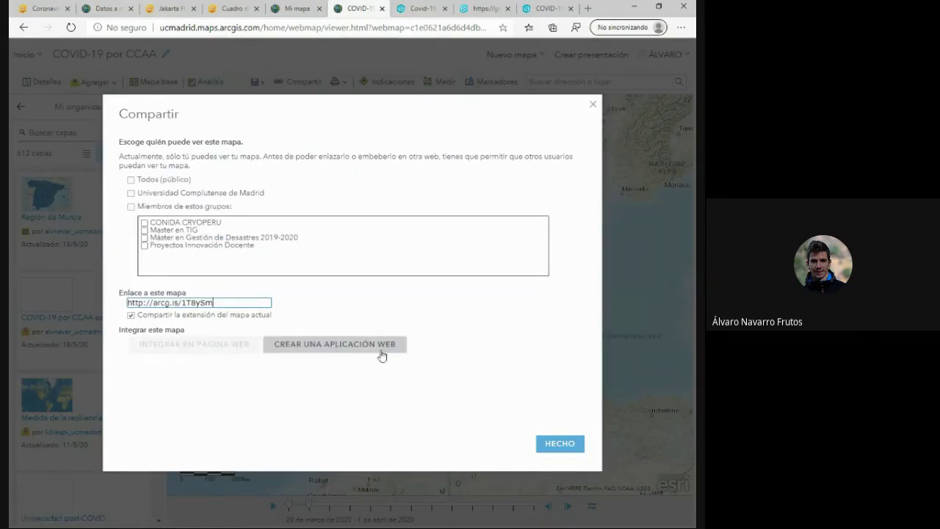
pyautogui.click(595, 106)
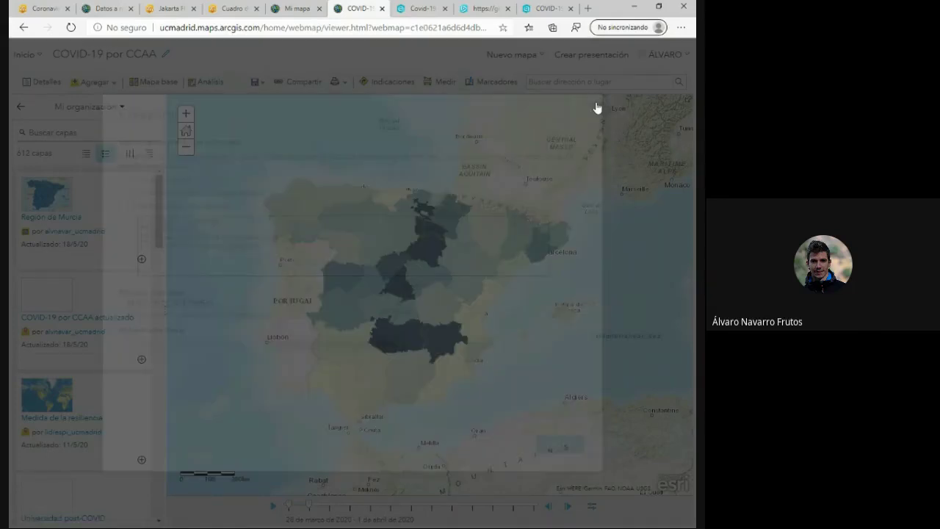
pyautogui.click(297, 82)
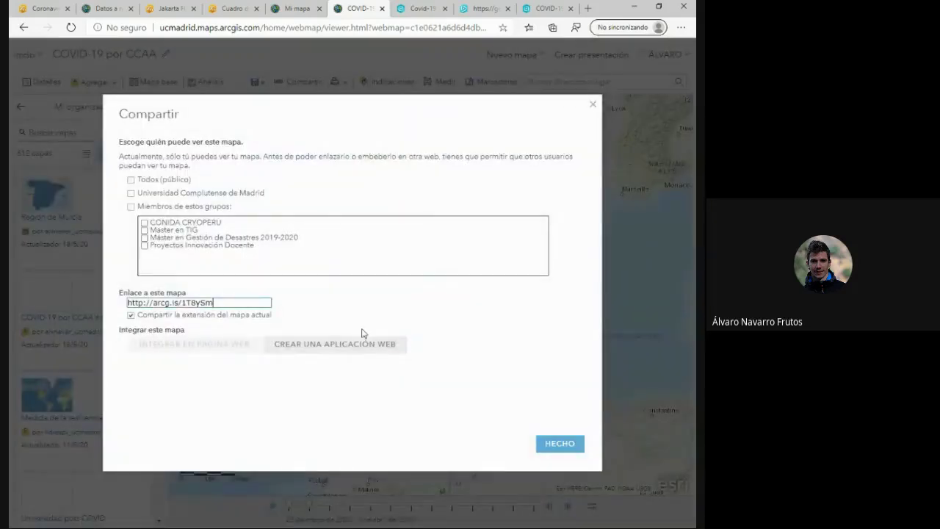
pyautogui.click(355, 346)
pyautogui.click(344, 140)
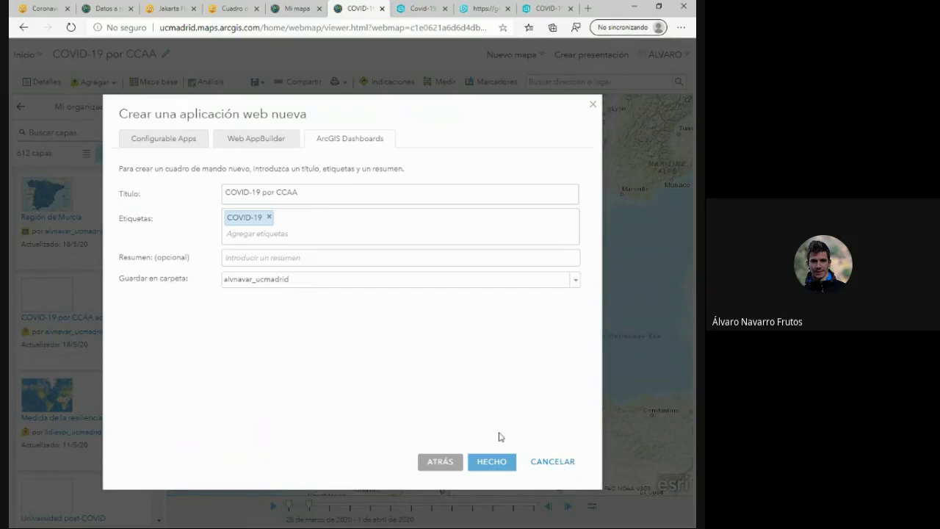
pyautogui.click(536, 469)
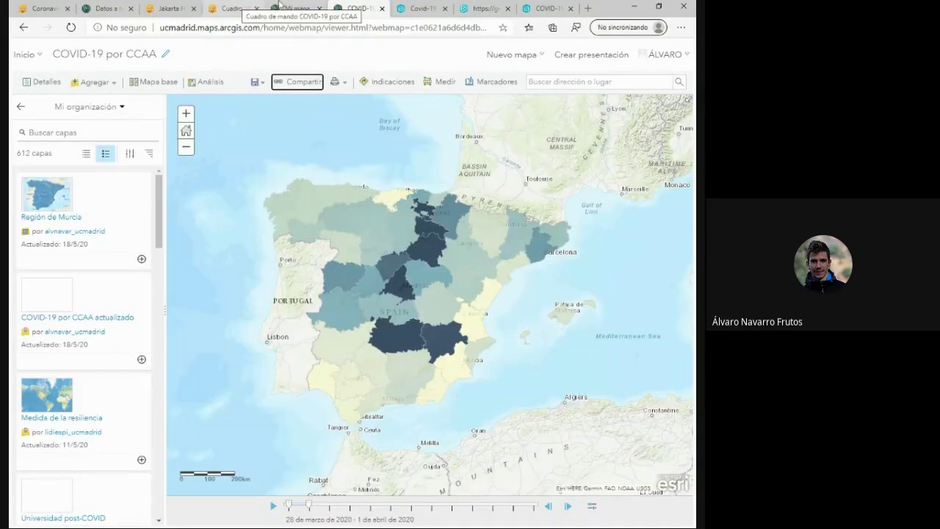
pyautogui.hotkey('ctrl', 'shift', 'Tab')
pyautogui.click(239, 7)
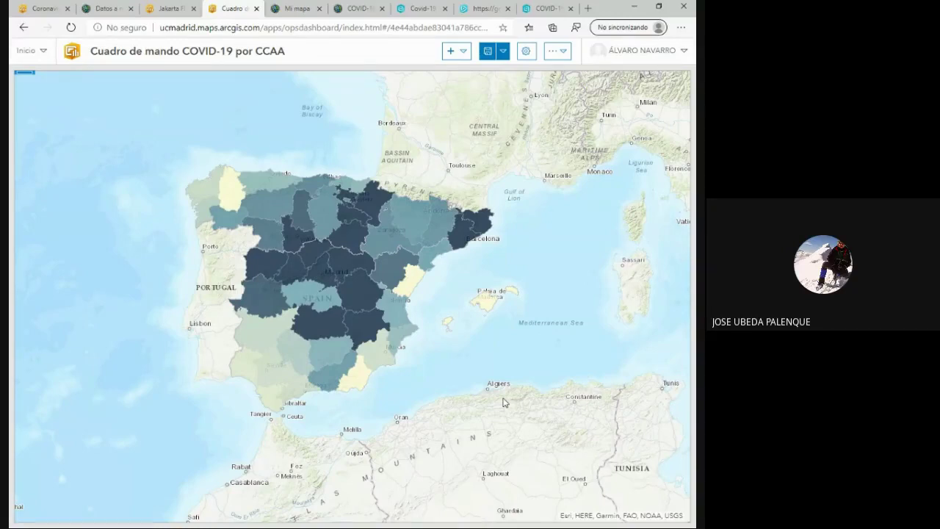
# Try sharing the unsaved Mi mapa, compare with the saved COVID-19 por CCAA map's dashboard creation form, and return to the dashboard without creating another.
pyautogui.click(298, 8)
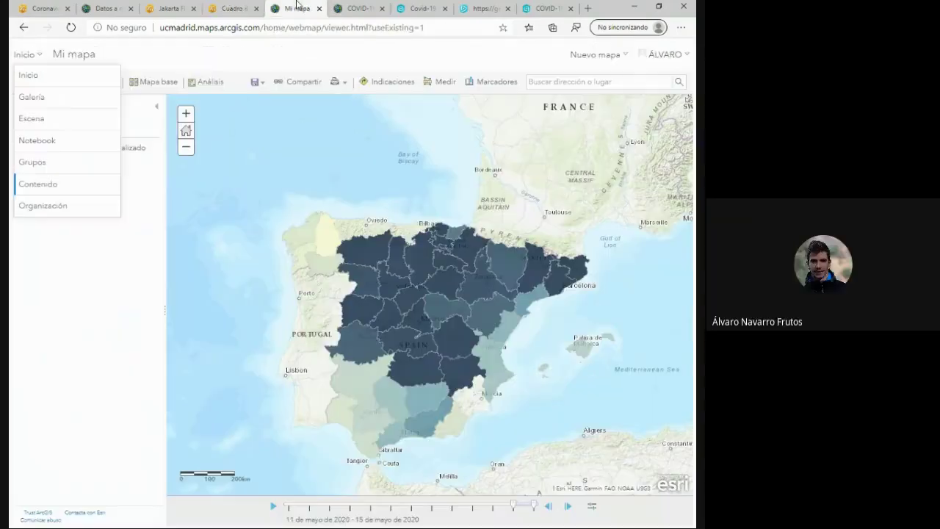
pyautogui.click(307, 83)
pyautogui.click(360, 8)
pyautogui.click(304, 82)
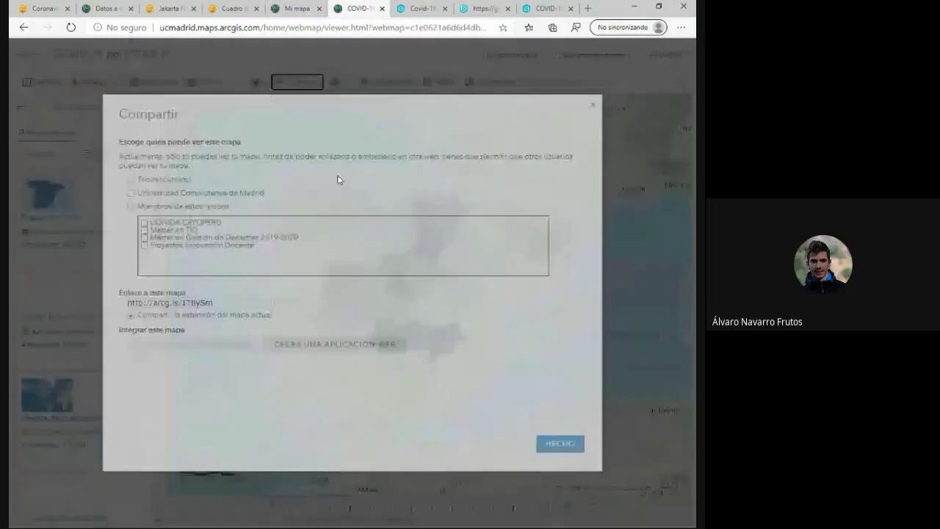
pyautogui.click(349, 346)
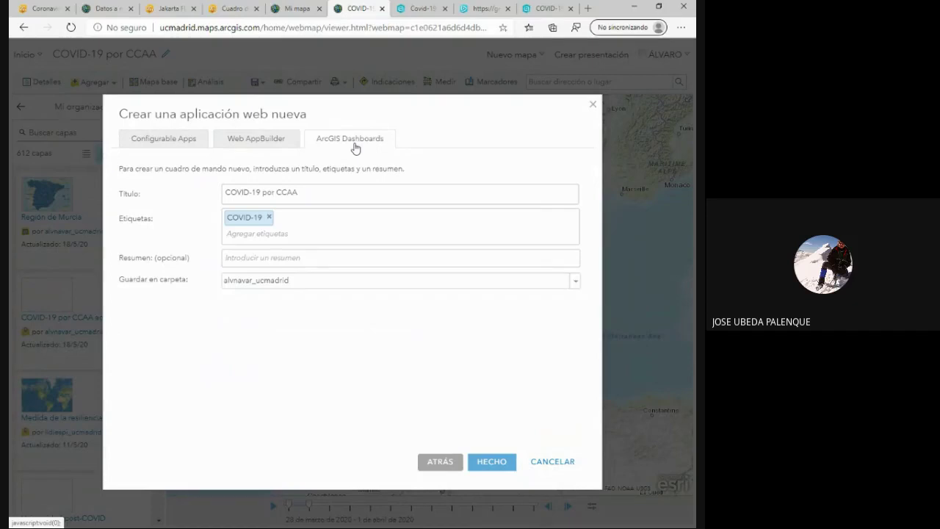
pyautogui.click(551, 460)
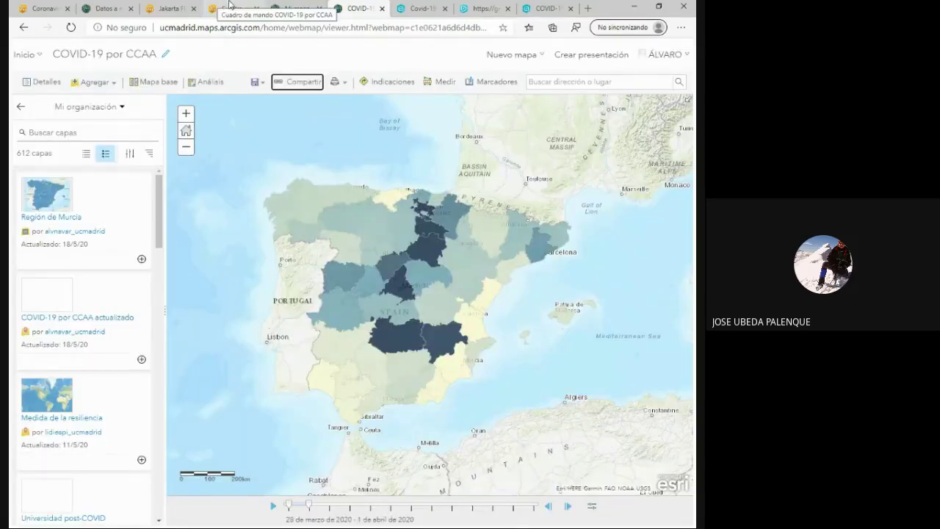
pyautogui.click(231, 8)
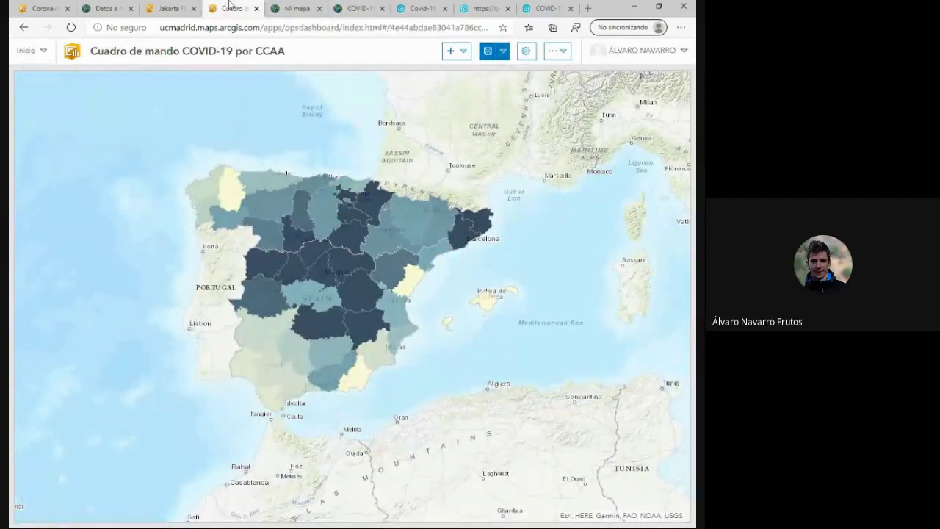
# Close the Jakarta FloodGate Monitoring page and return to the Cuadro de mando COVID-19 por CCAA dashboard.
pyautogui.click(175, 7)
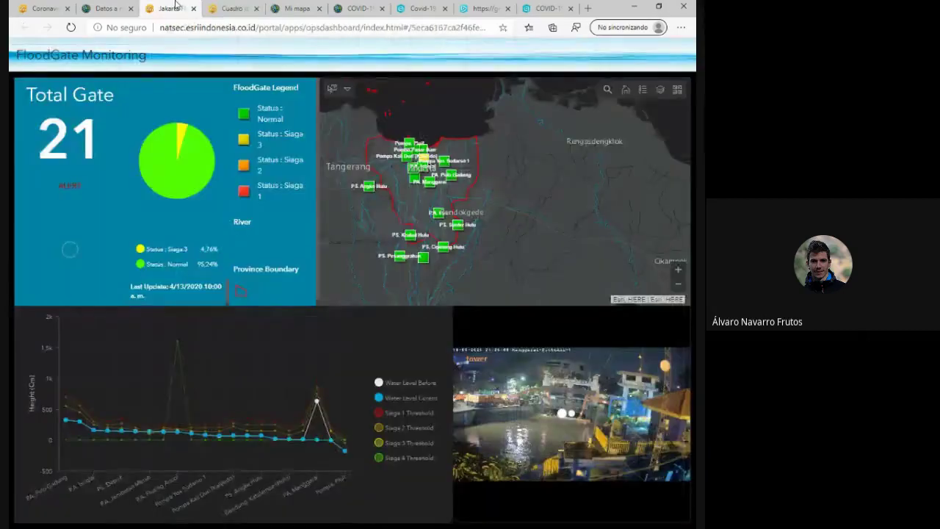
pyautogui.click(193, 8)
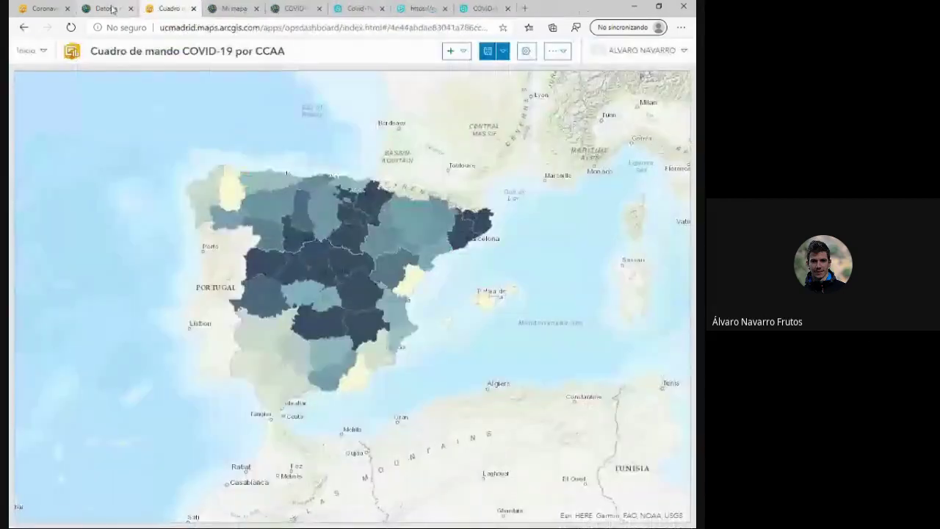
pyautogui.click(118, 10)
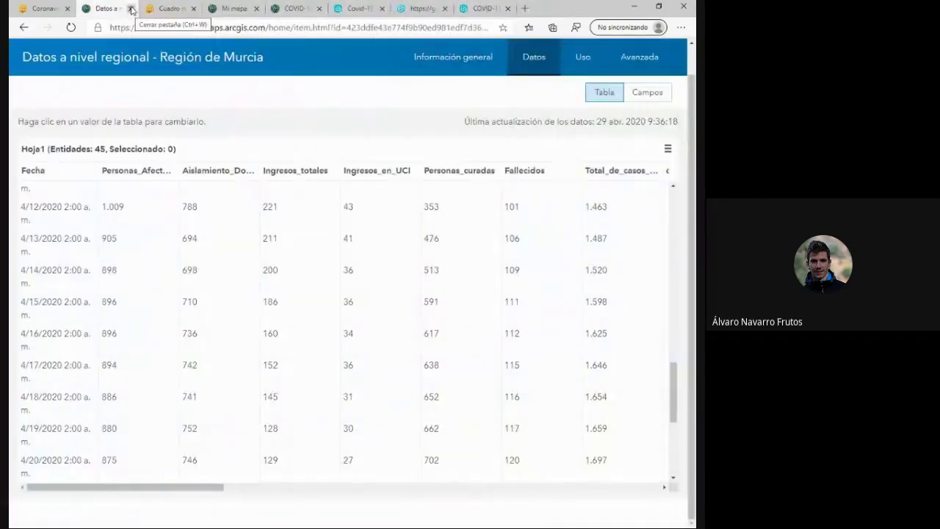
pyautogui.click(35, 6)
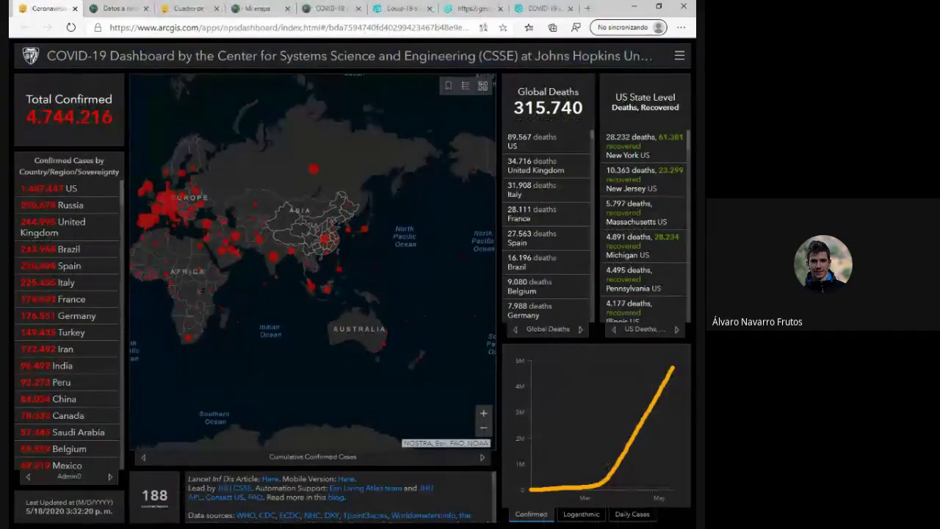
pyautogui.click(114, 8)
pyautogui.click(193, 5)
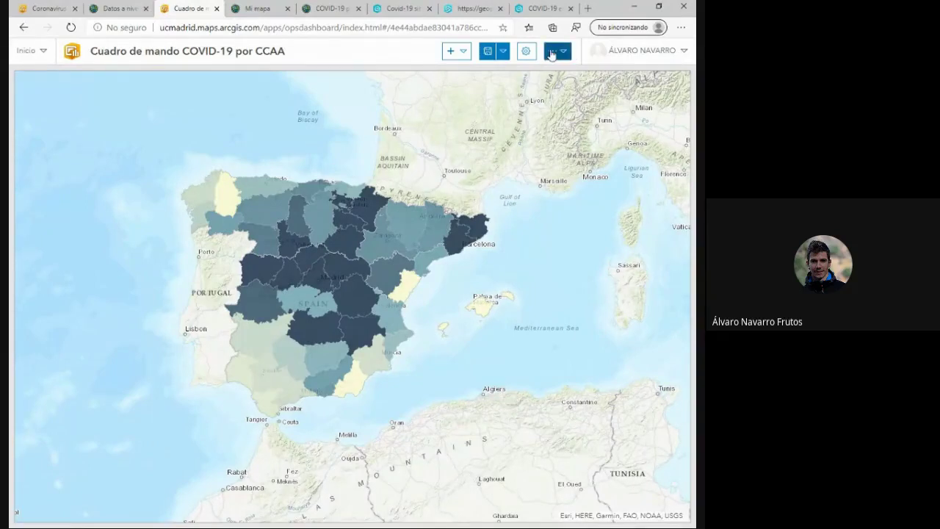
# Set the dashboard's theme to Oscuro.
pyautogui.click(560, 51)
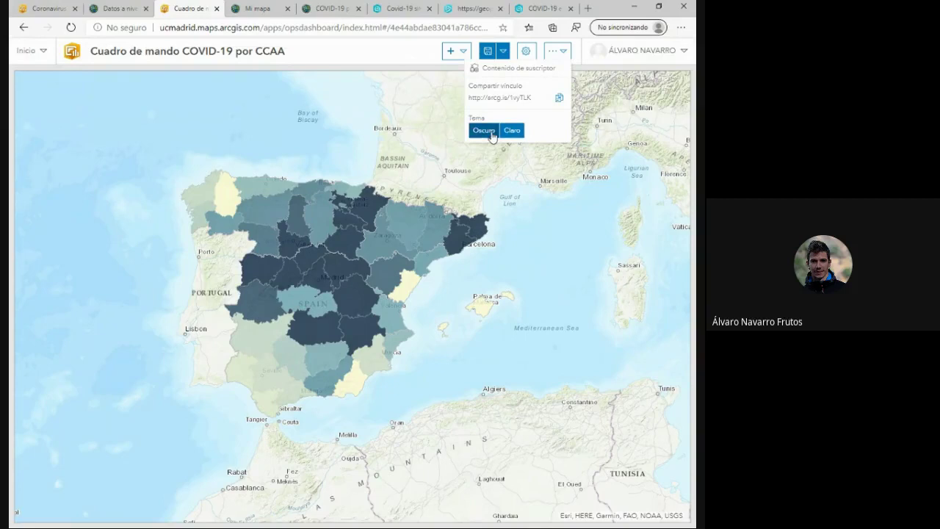
pyautogui.click(491, 132)
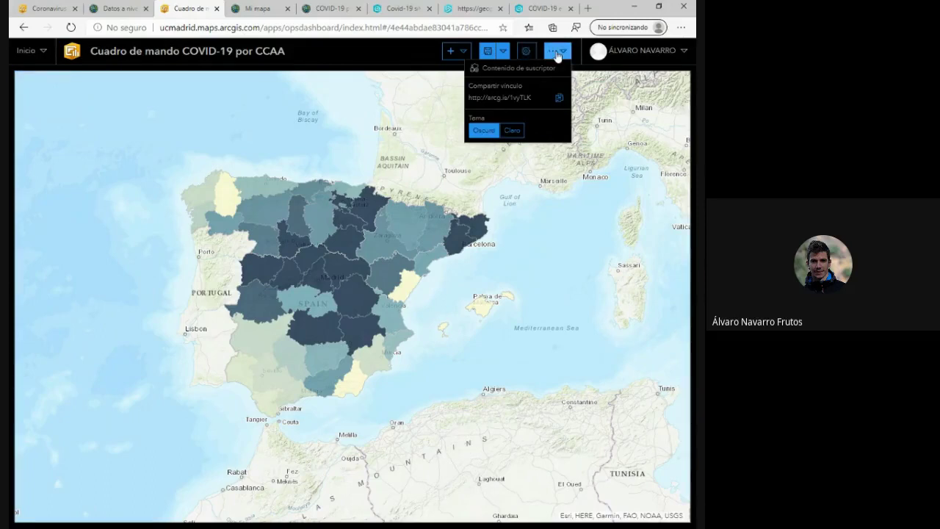
pyautogui.click(514, 132)
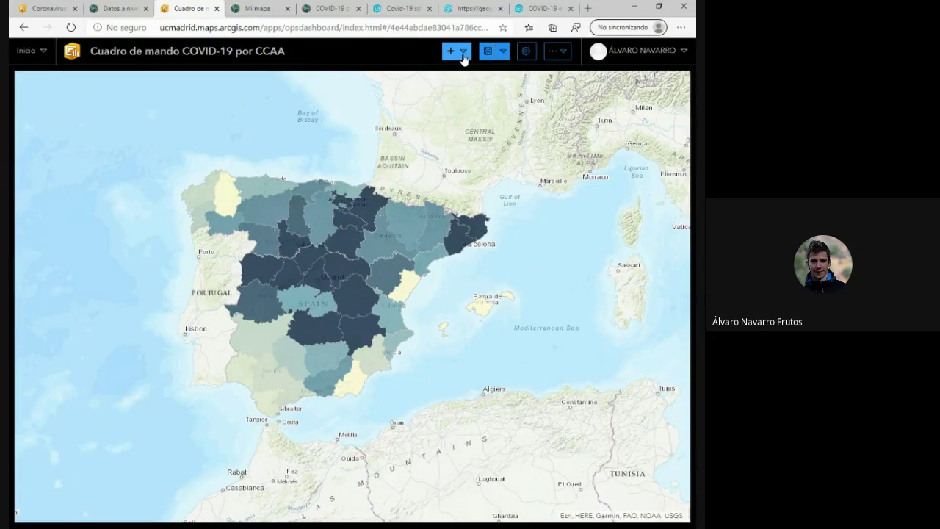
# Open the list of dashboard elements to add and examine the pie chart of confirmed cases in the Covid-19 en España dashboard as an example.
pyautogui.click(463, 51)
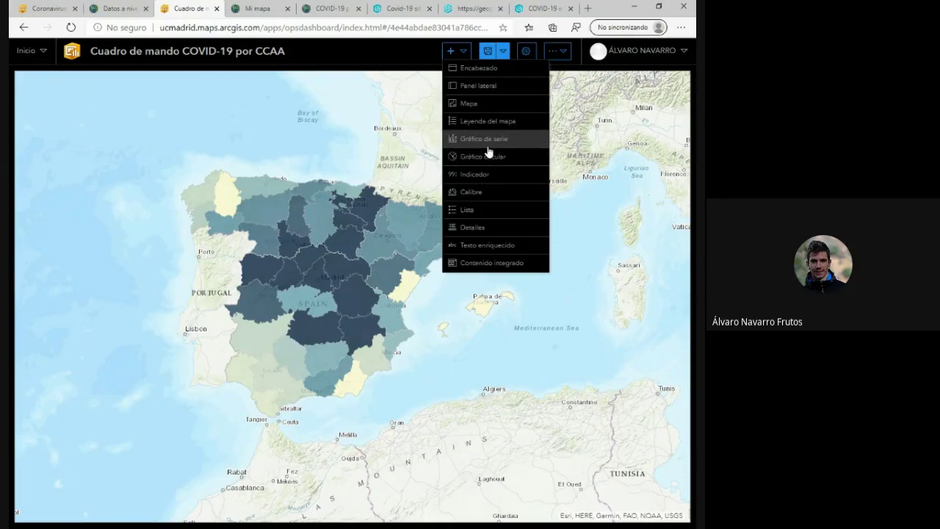
pyautogui.click(321, 5)
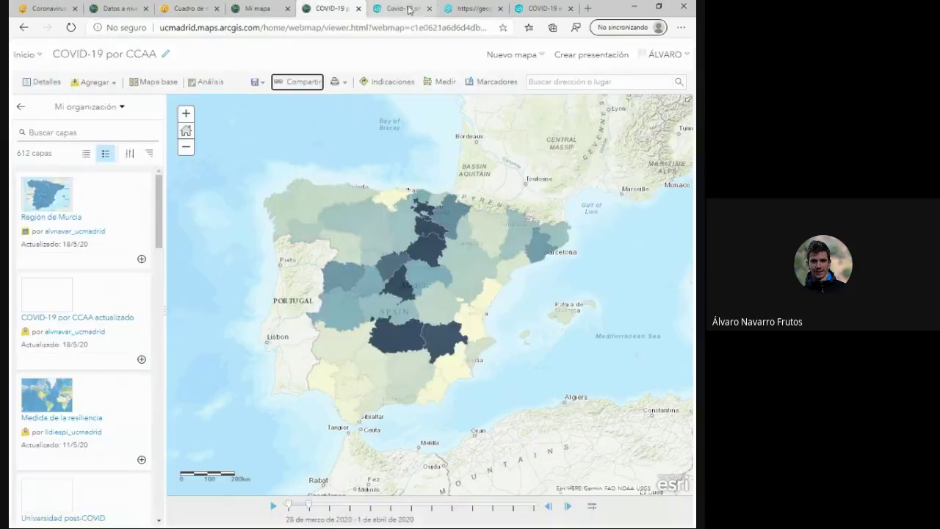
pyautogui.click(401, 8)
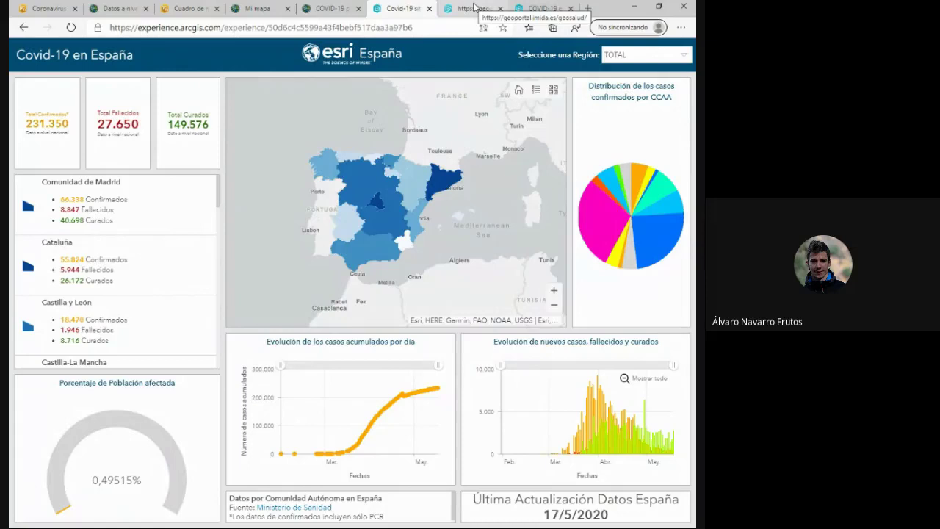
pyautogui.moveTo(218, 189)
pyautogui.mouseDown()
pyautogui.moveTo(218, 217)
pyautogui.moveTo(224, 183)
pyautogui.mouseUp()
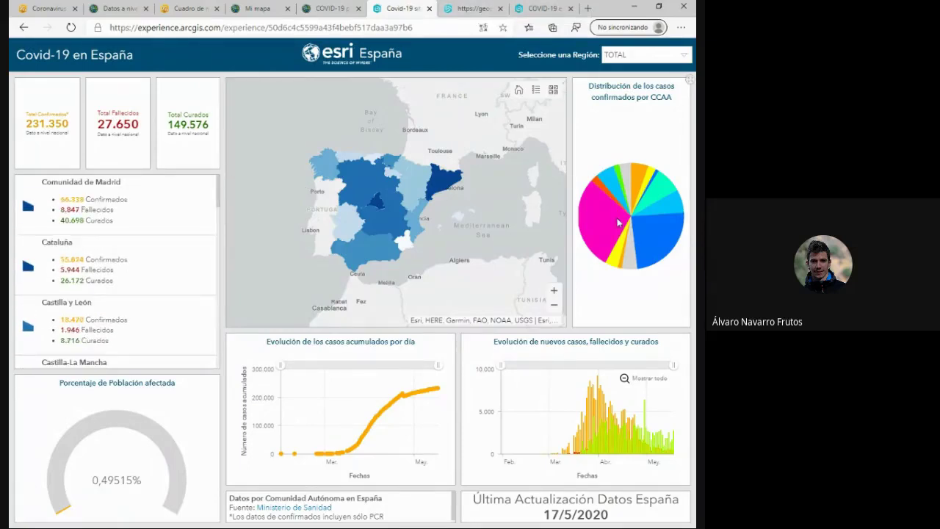
pyautogui.moveTo(650, 212)
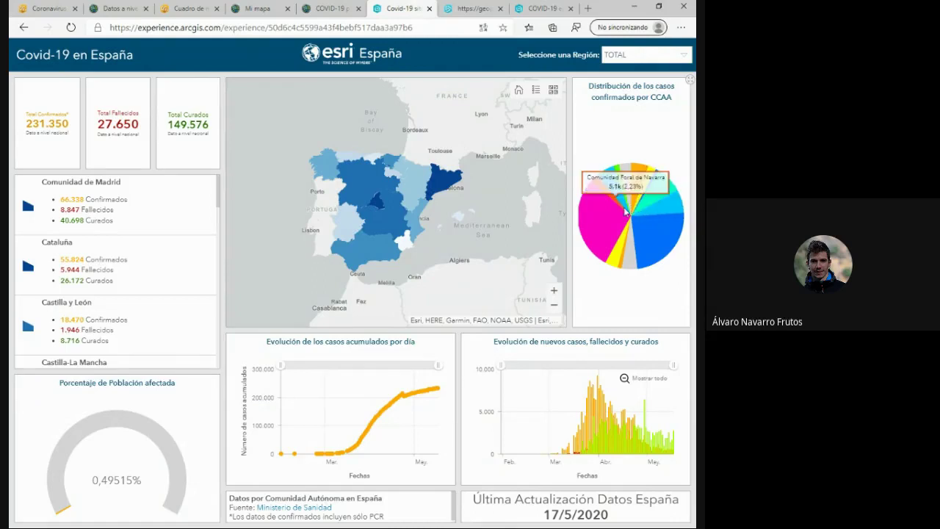
pyautogui.moveTo(572, 222); pyautogui.dragTo(561, 218)
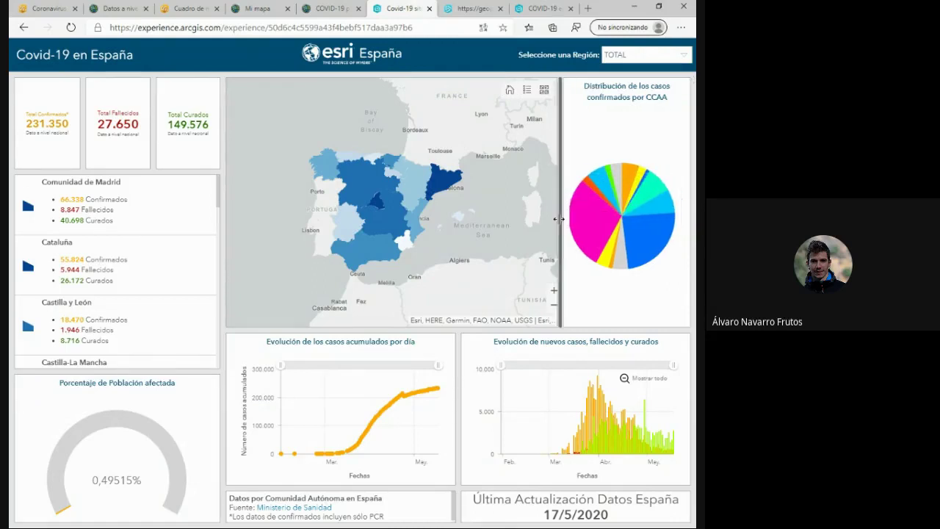
pyautogui.click(328, 7)
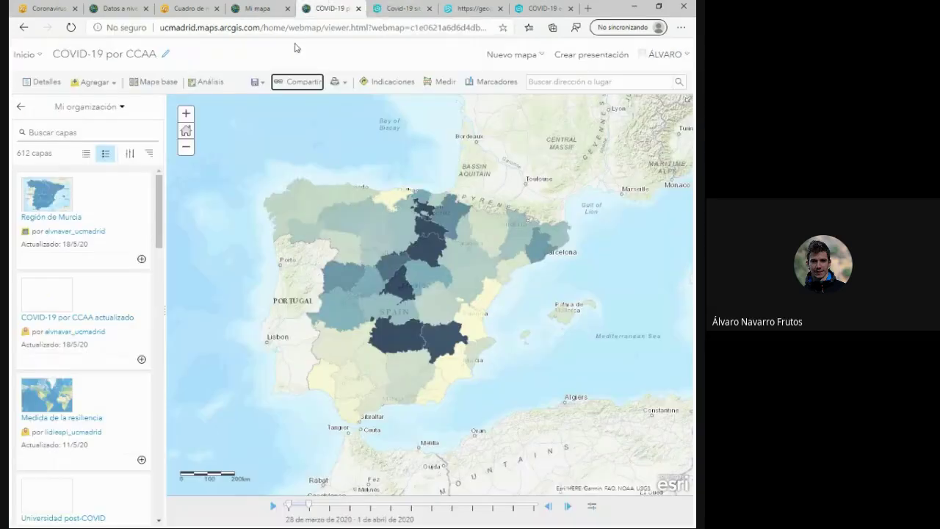
pyautogui.click(261, 7)
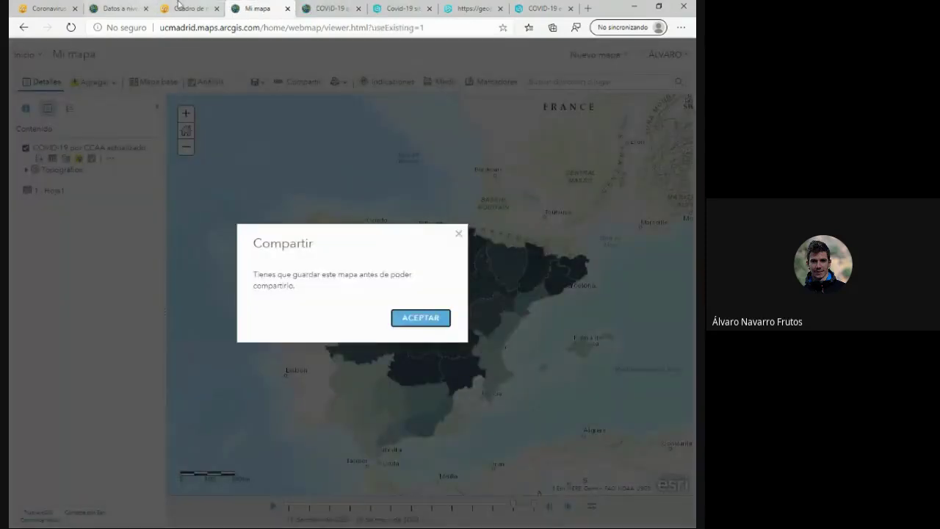
# Add a Gráfico circular to the Cuadro de mando COVID-19 por CCAA, using the COVID-19 por CCAA actualizado layer as its data.
pyautogui.click(185, 8)
pyautogui.click(492, 159)
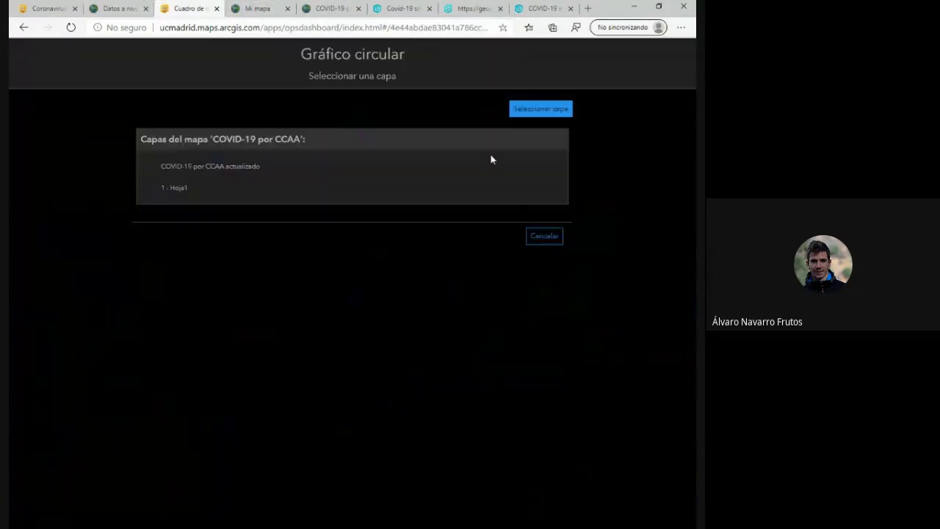
pyautogui.click(275, 170)
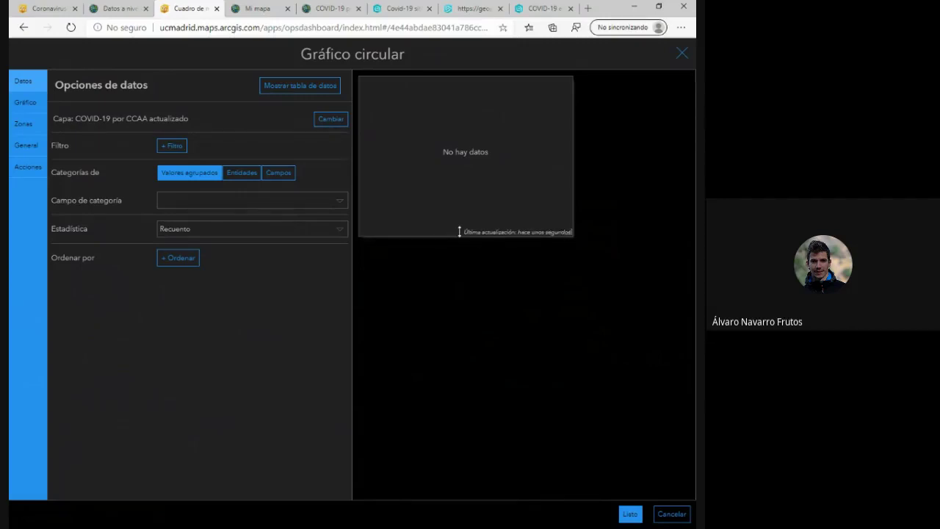
# Resize the preview of the pie chart, trying a taller frame and reducing it to a slightly smaller one.
pyautogui.moveTo(459, 231); pyautogui.dragTo(459, 287)
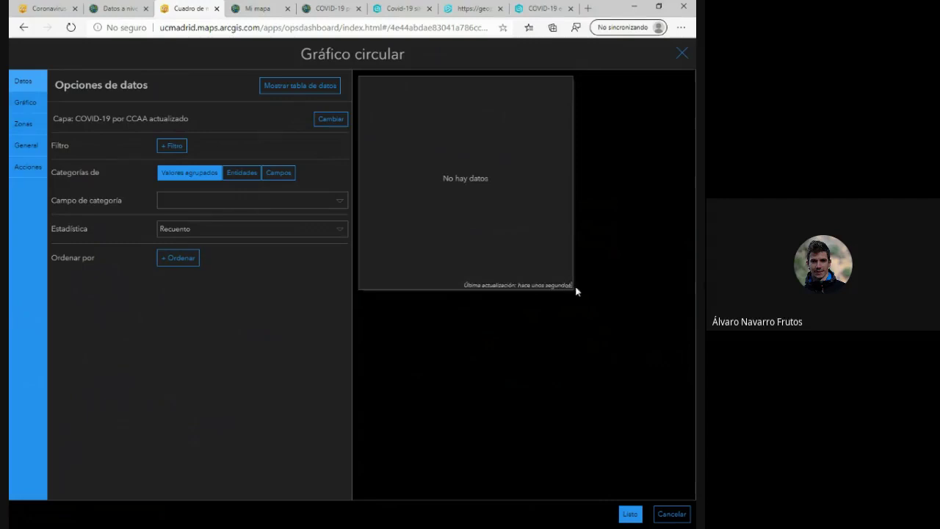
pyautogui.moveTo(568, 282); pyautogui.dragTo(559, 237)
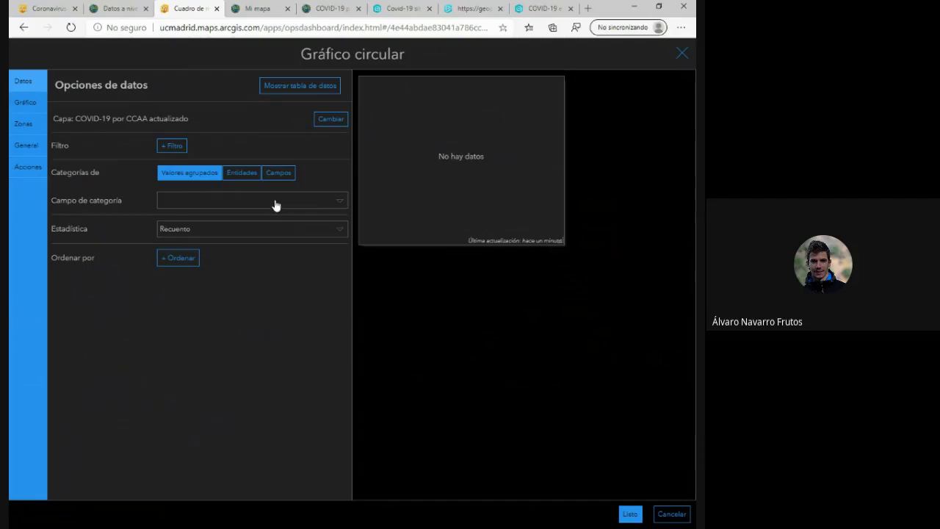
pyautogui.moveTo(471, 241); pyautogui.dragTo(535, 234)
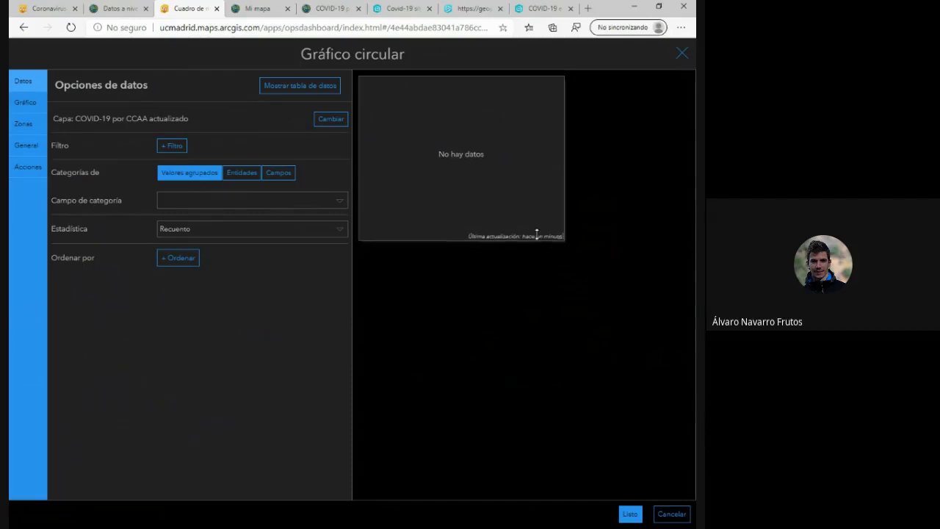
# Turn off Texto de última actualización in the pie chart's general options and return to its data options.
pyautogui.click(24, 148)
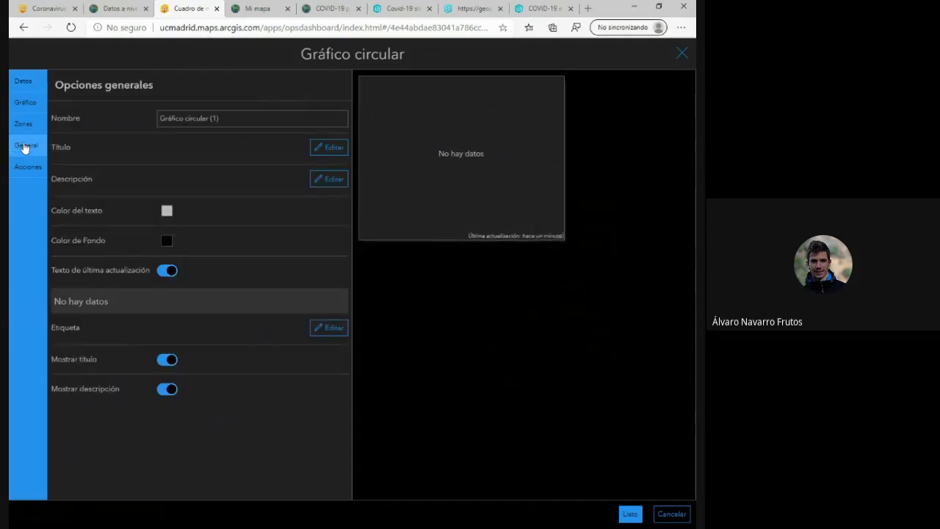
pyautogui.click(171, 271)
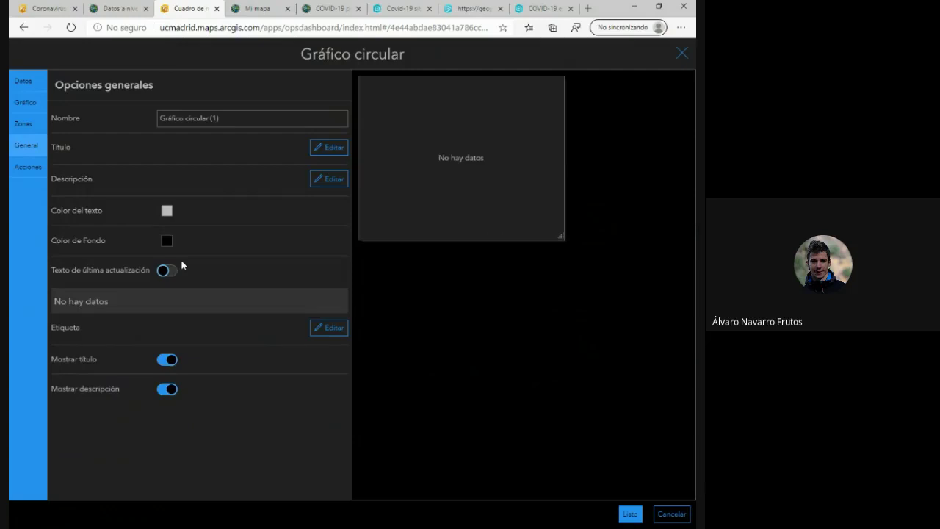
pyautogui.click(29, 88)
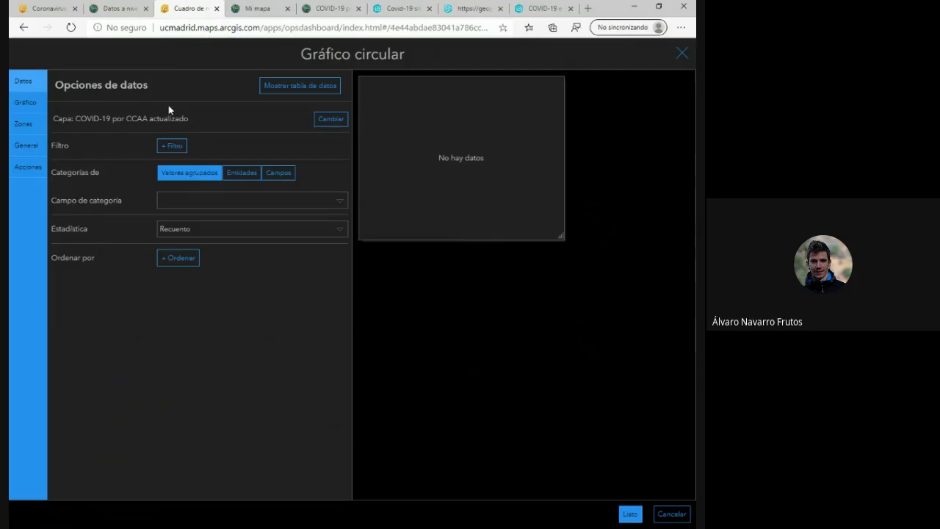
# Examine the Comunidad de Madrid slice in the Covid-19 en España example, check the Región de Murcia data table and return to the pie chart's settings.
pyautogui.click(395, 8)
pyautogui.moveTo(598, 212)
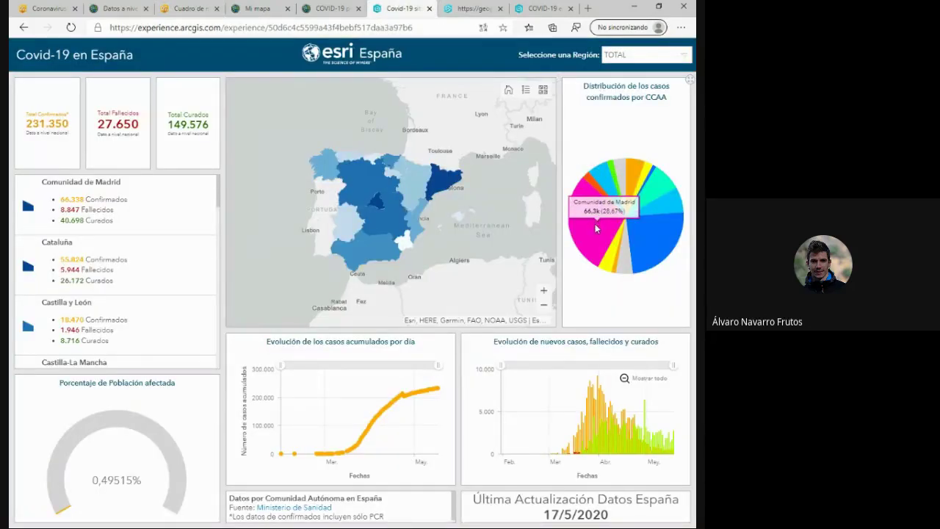
pyautogui.click(83, 7)
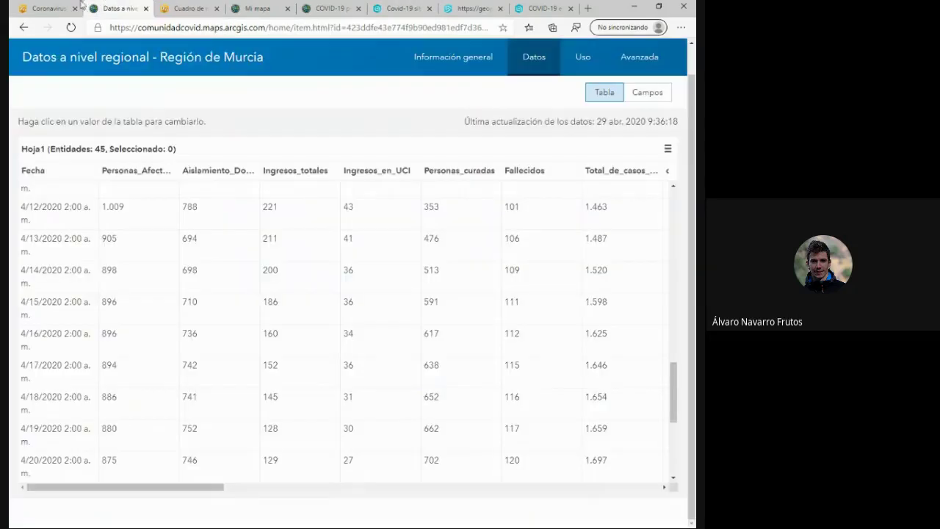
pyautogui.click(188, 8)
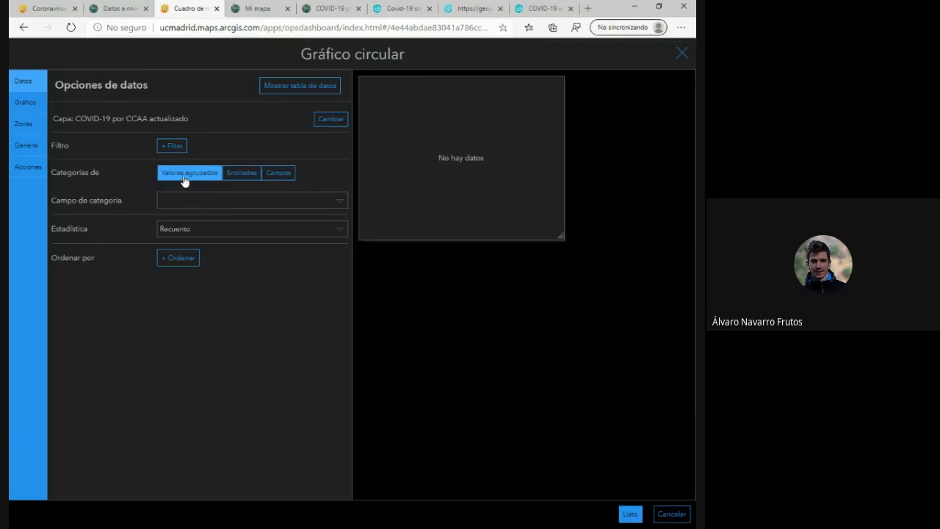
# Switch the pie chart's categories to Entidades, inspect Albacete's attributes in the COVID-19 por CCAA map and return to the chart settings.
pyautogui.click(243, 173)
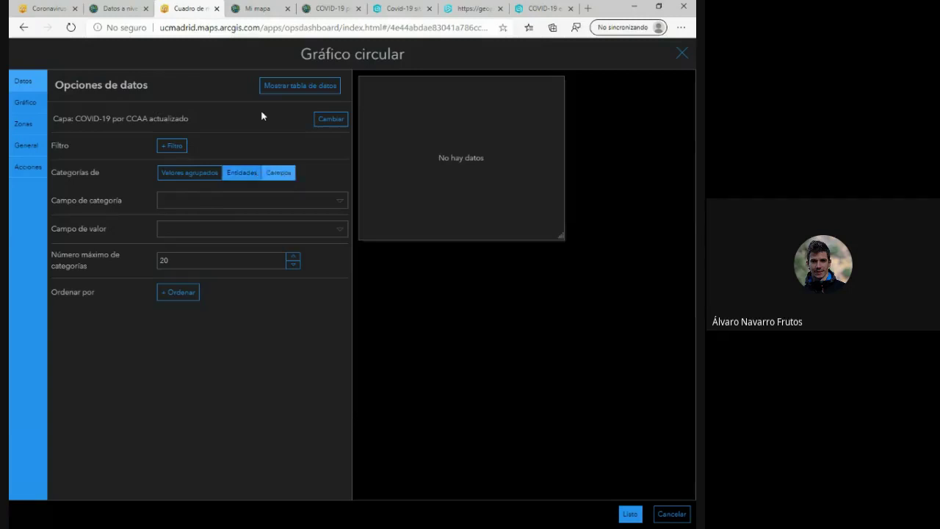
pyautogui.click(257, 8)
pyautogui.click(330, 8)
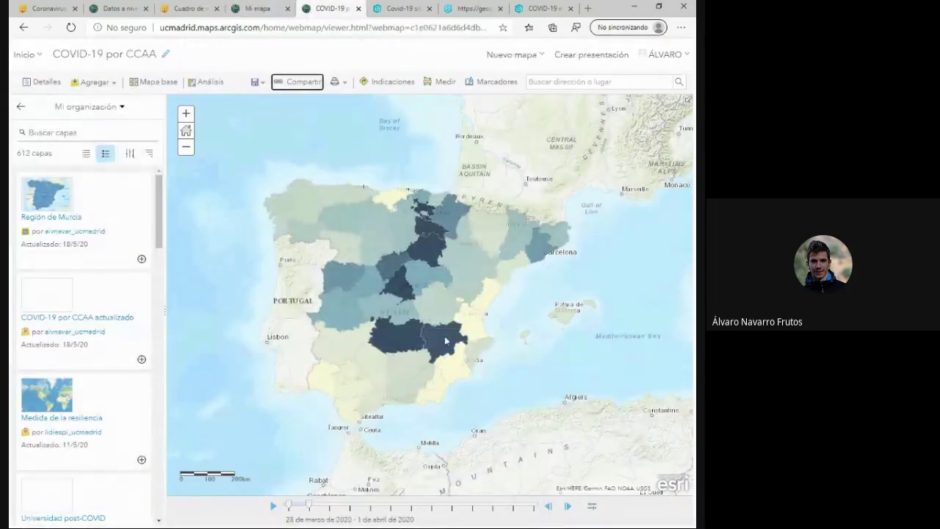
pyautogui.click(439, 345)
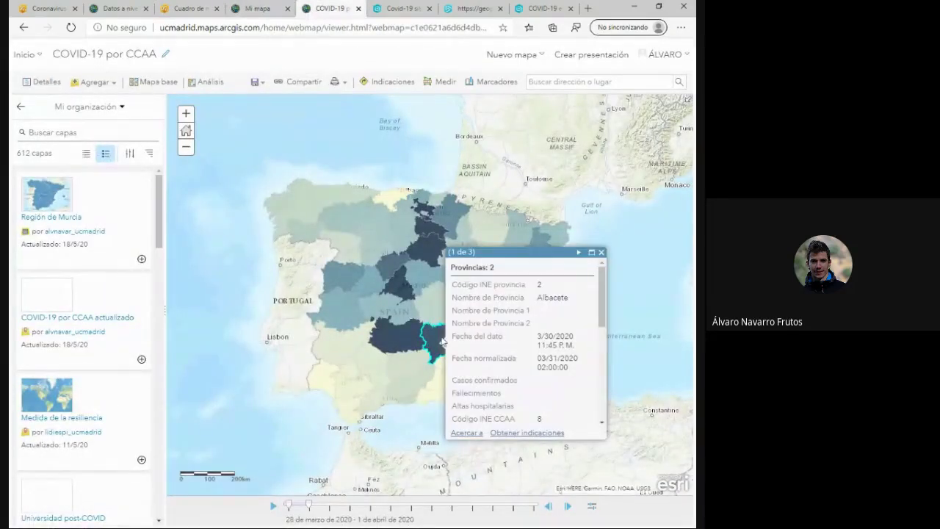
pyautogui.click(601, 252)
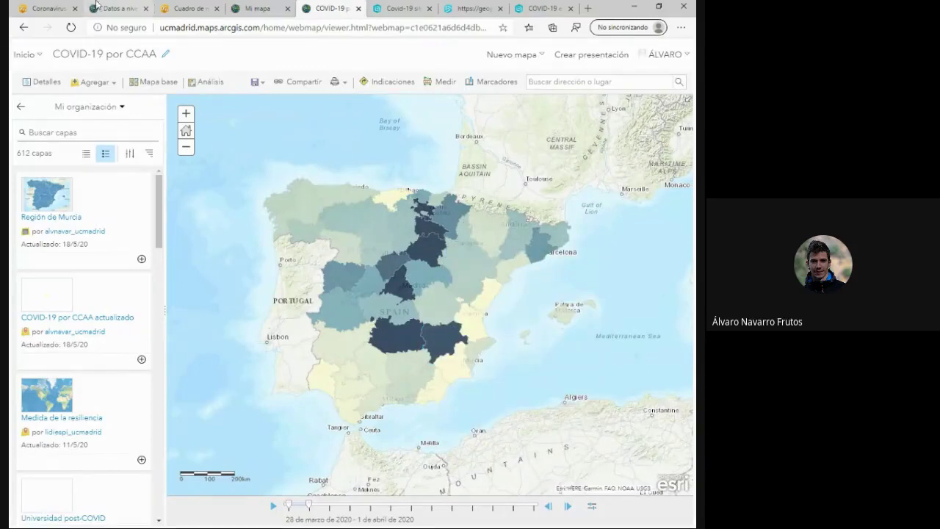
pyautogui.click(185, 8)
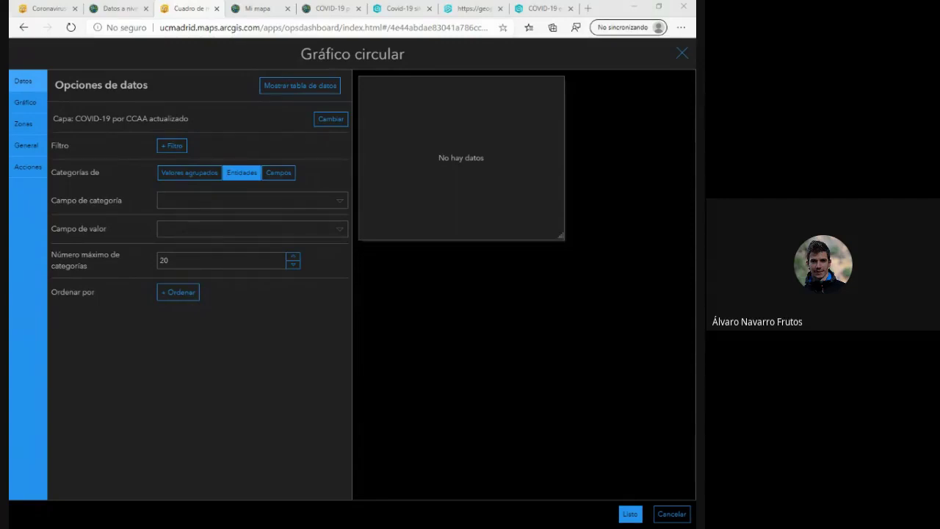
pyautogui.click(197, 175)
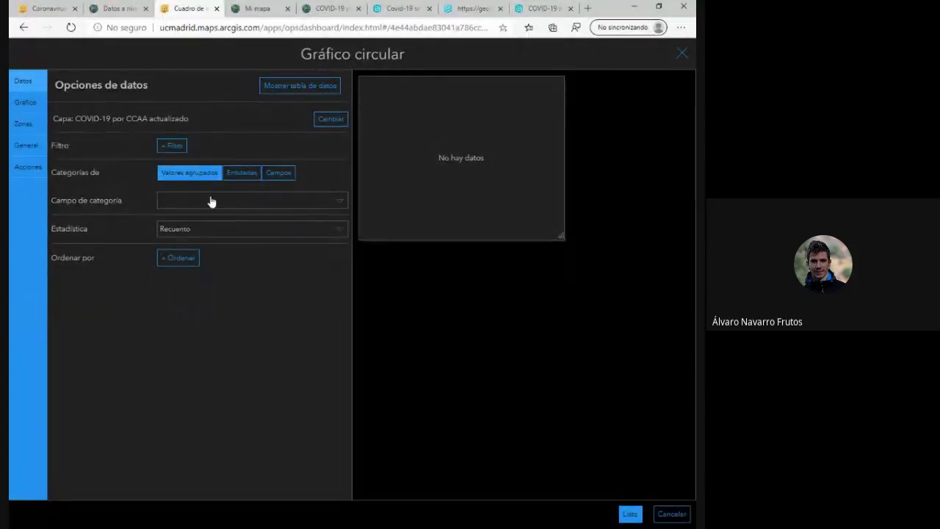
pyautogui.click(218, 206)
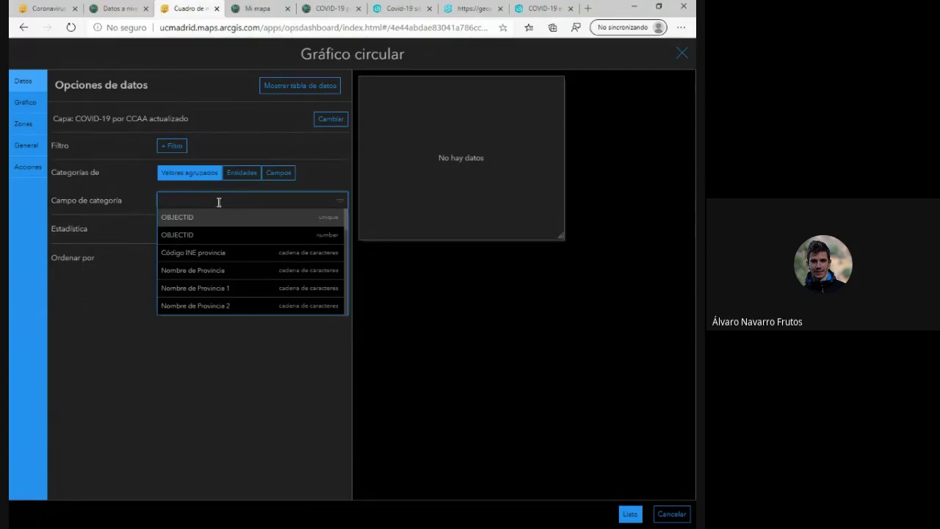
pyautogui.scroll(-1, 228, 239)
pyautogui.scroll(-5, 232, 246)
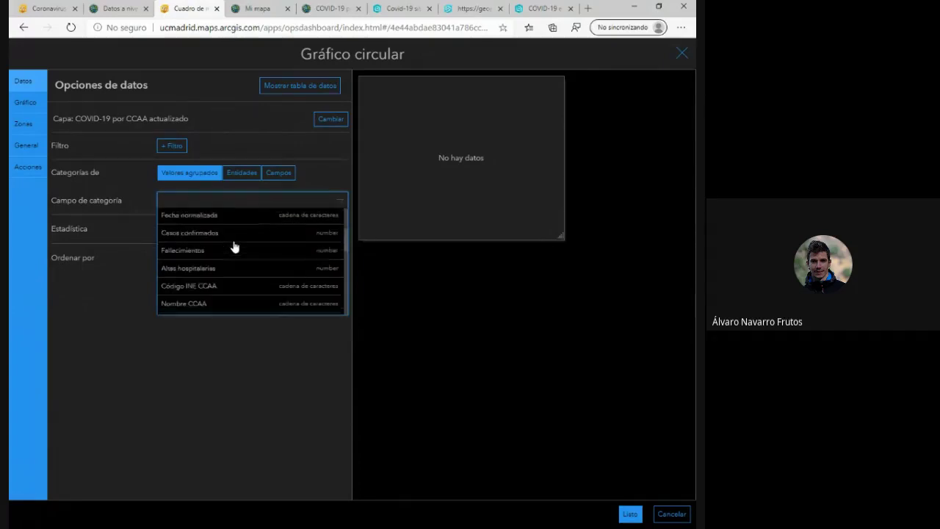
pyautogui.scroll(-5, 233, 245)
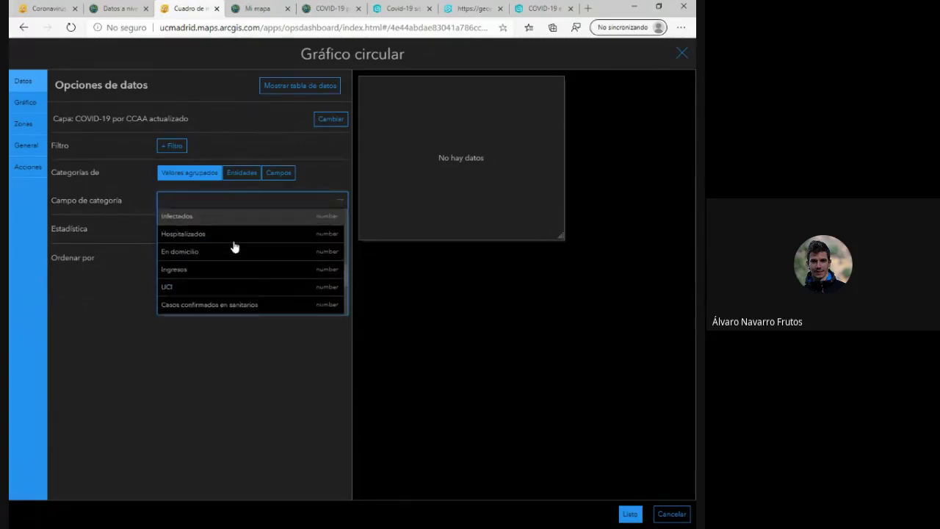
pyautogui.scroll(-3, 240, 245)
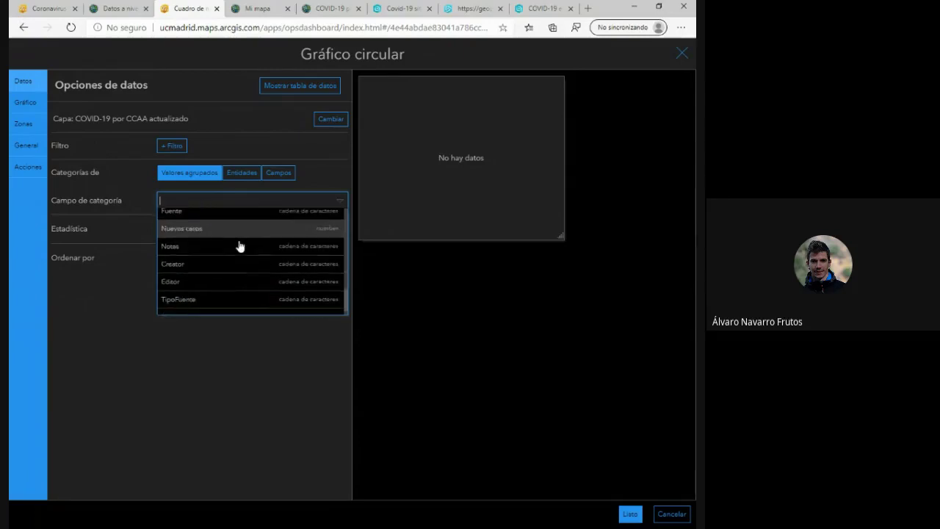
pyautogui.scroll(6, 264, 290)
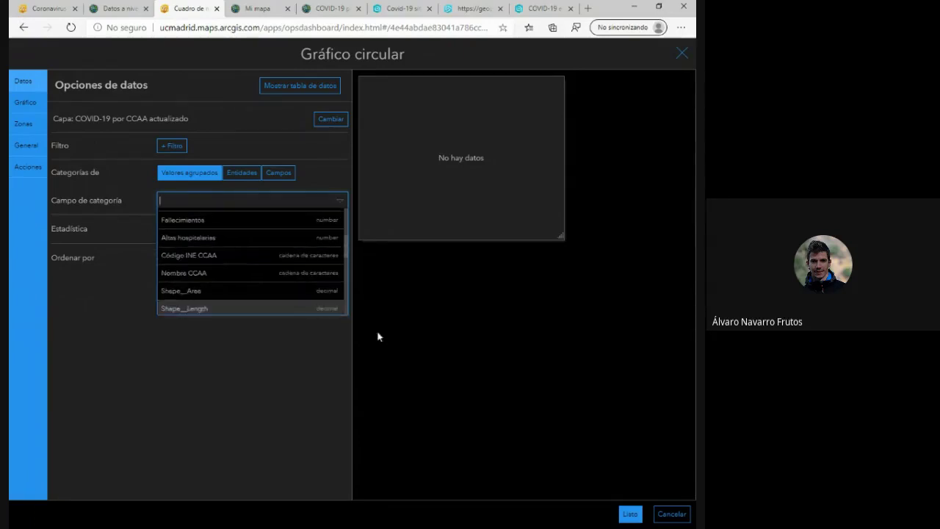
pyautogui.click(672, 514)
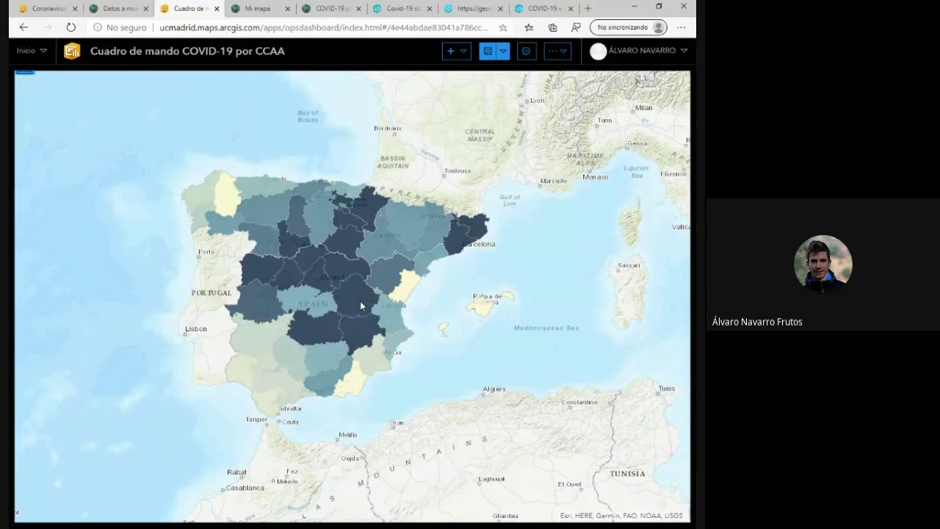
# Inspect Cuenca's attributes on the dashboard map, noting the Nombre de Provincia field, and close its pop-up.
pyautogui.click(359, 302)
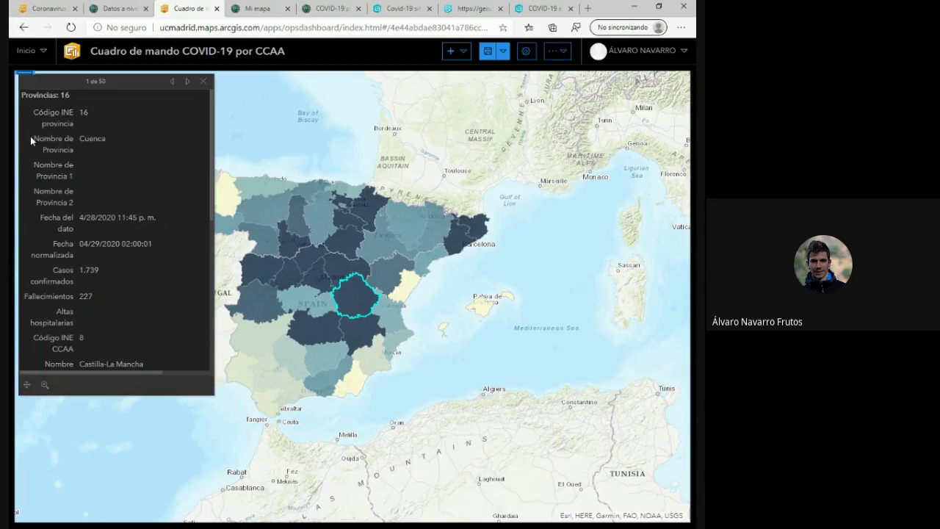
pyautogui.moveTo(33, 138); pyautogui.dragTo(67, 149)
pyautogui.click(67, 149)
pyautogui.scroll(-2, 67, 150)
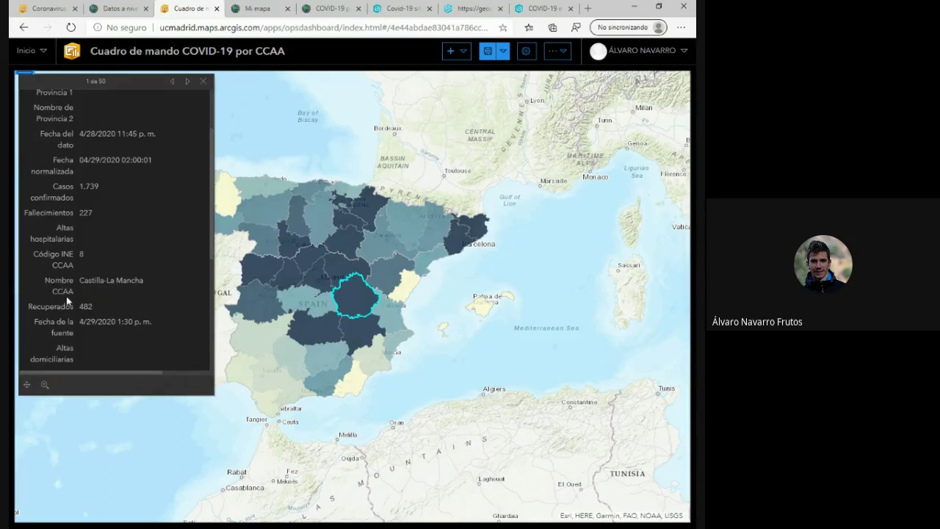
pyautogui.scroll(-5, 66, 296)
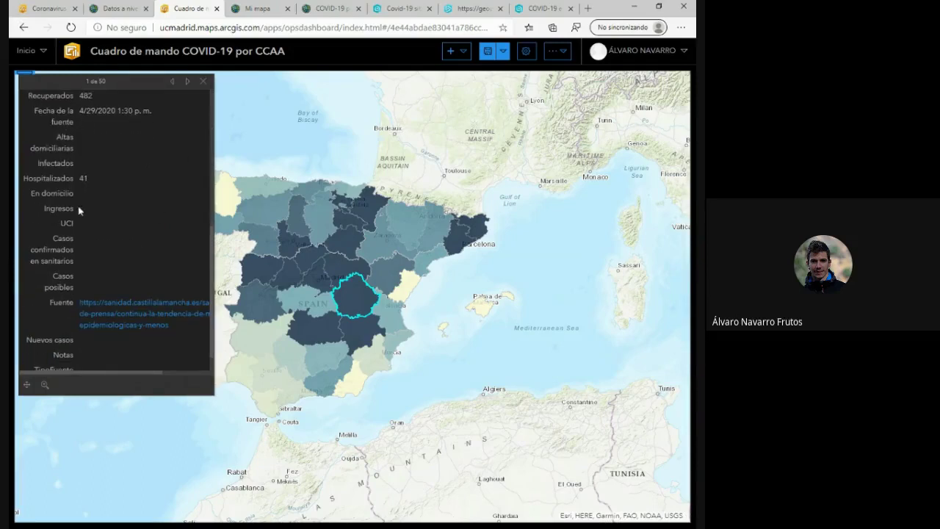
pyautogui.scroll(7, 79, 211)
pyautogui.moveTo(34, 134); pyautogui.dragTo(71, 150)
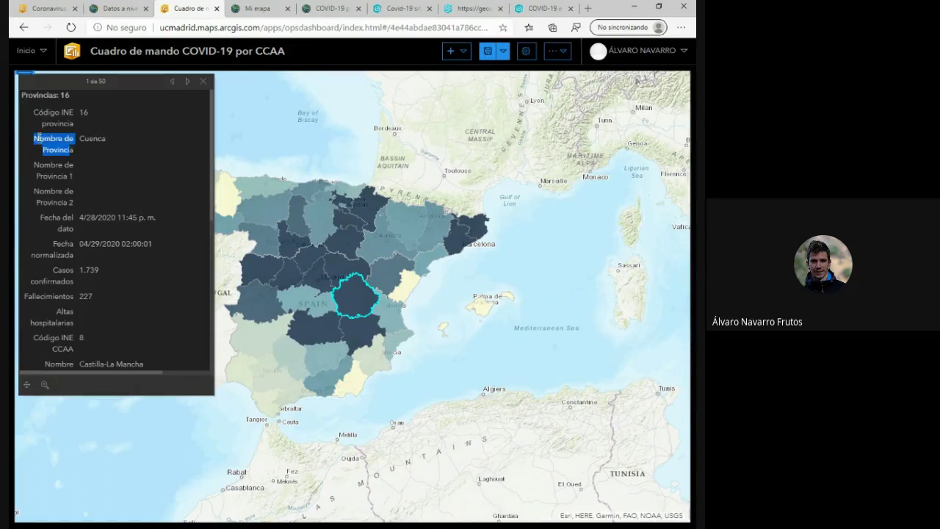
pyautogui.click(40, 135)
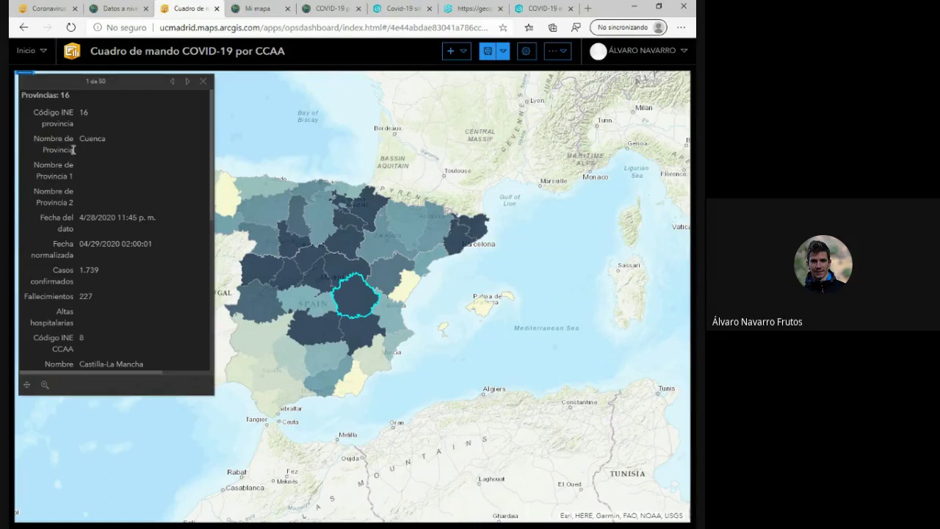
pyautogui.click(205, 88)
# Add a Gráfico circular based on the COVID-19 por CCAA actualizado layer, using Nombre de Provincia as its category field.
pyautogui.click(465, 57)
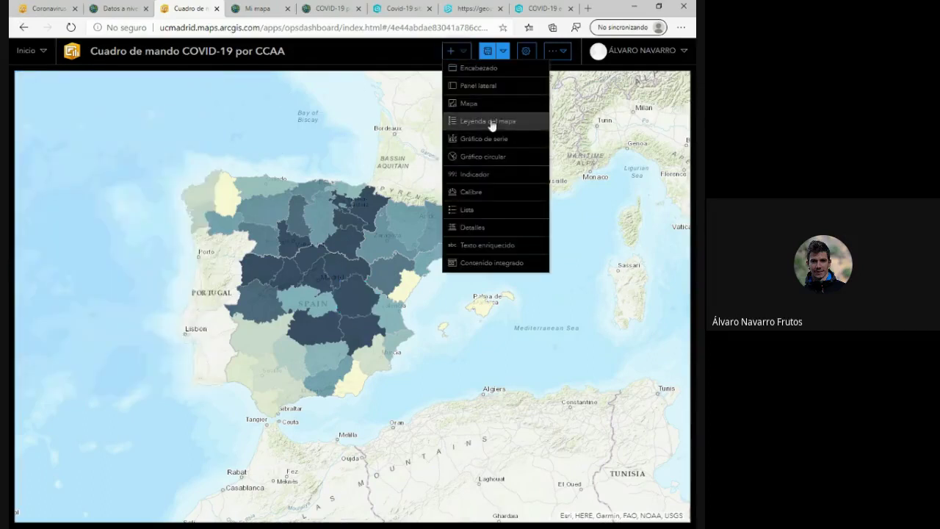
pyautogui.click(485, 156)
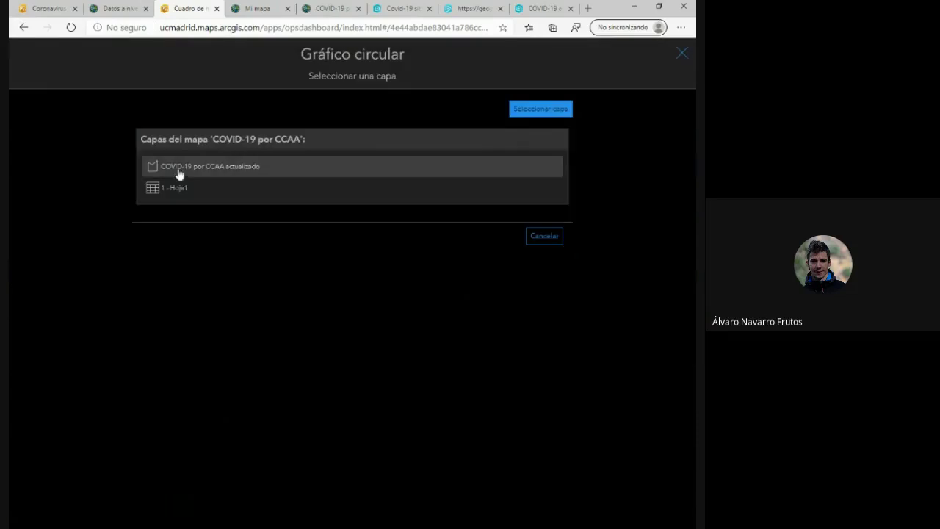
pyautogui.click(179, 167)
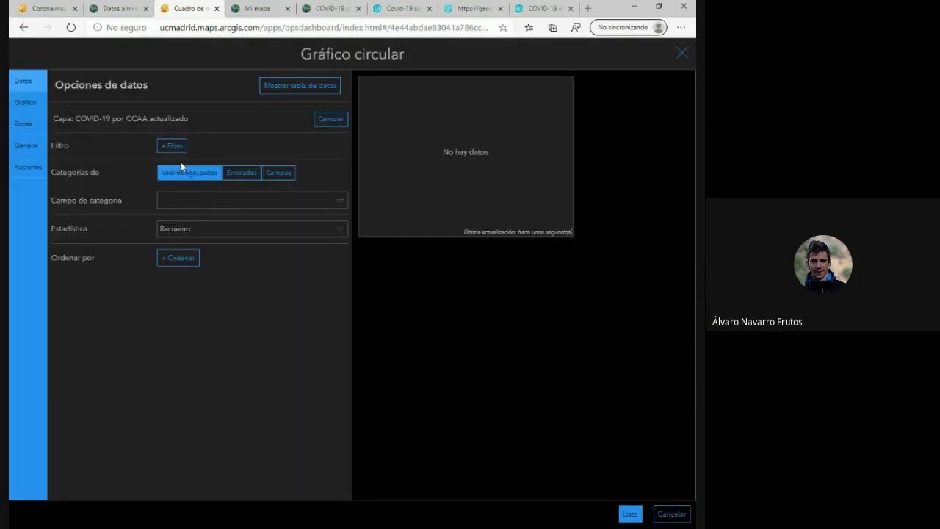
pyautogui.click(211, 200)
pyautogui.scroll(-1, 280, 277)
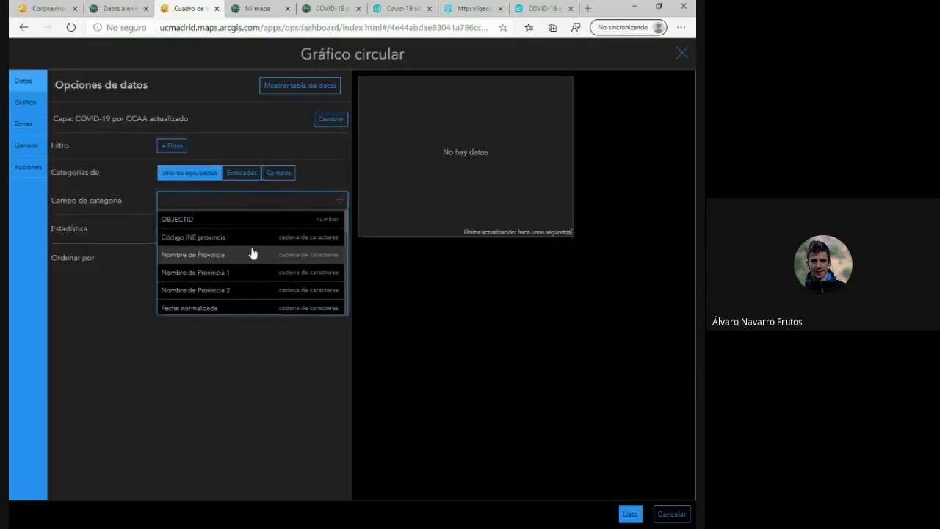
pyautogui.click(252, 260)
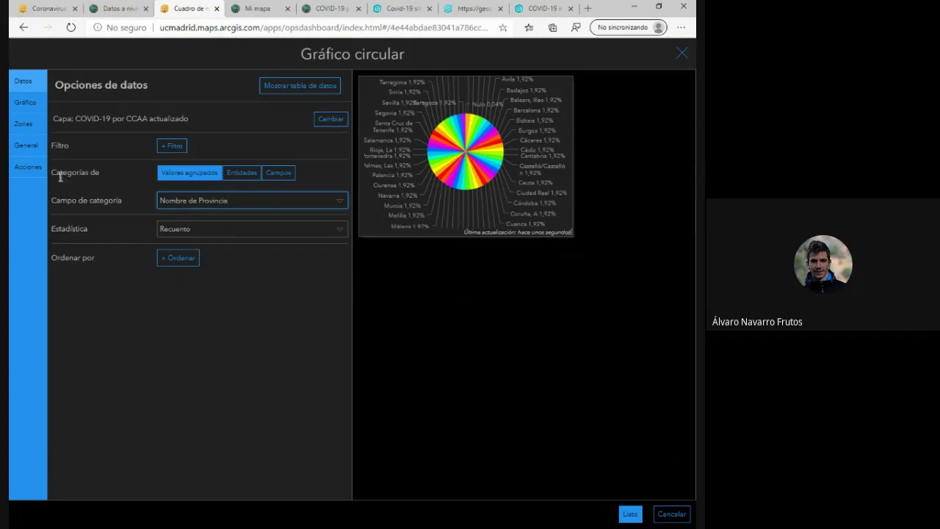
# Turn off Texto de última actualización for the province pie chart and return to its data options.
pyautogui.click(25, 144)
pyautogui.click(164, 272)
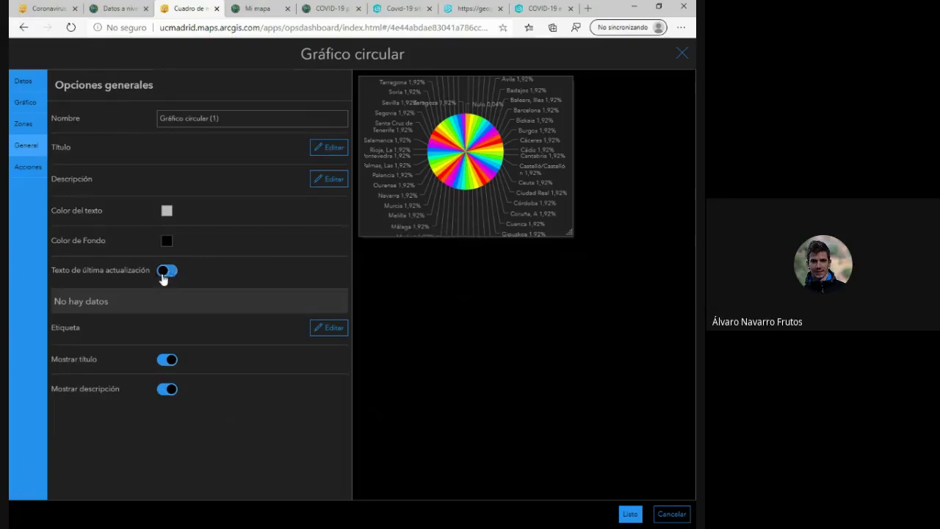
pyautogui.click(26, 84)
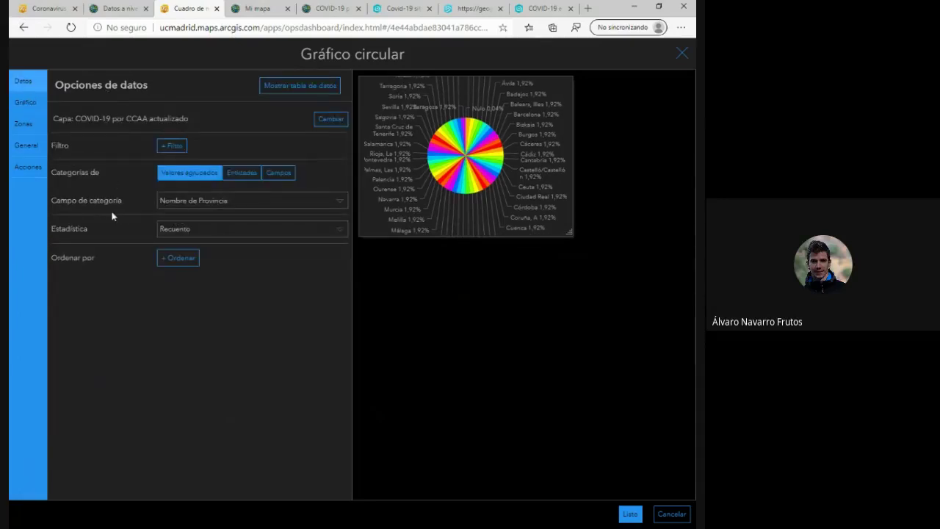
# Examine the available statistics and category fields for the province pie chart.
pyautogui.click(195, 230)
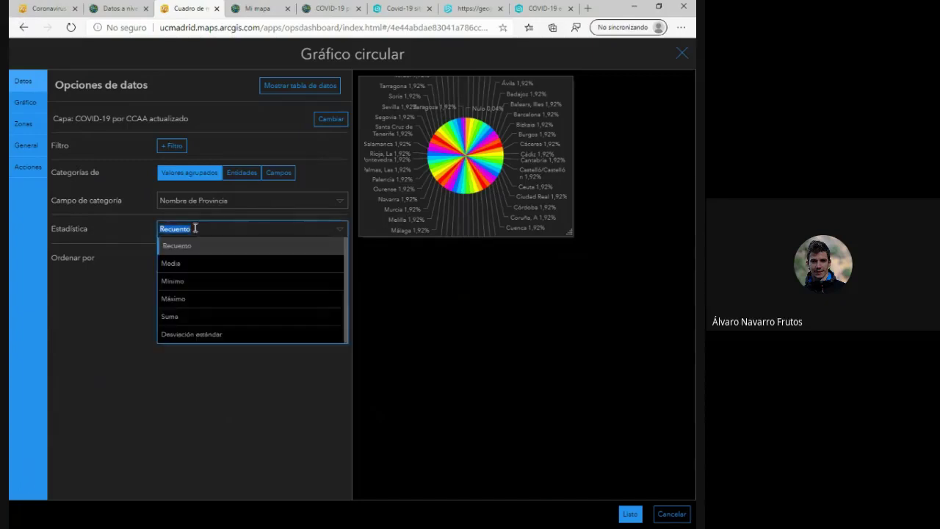
pyautogui.click(61, 294)
pyautogui.click(200, 200)
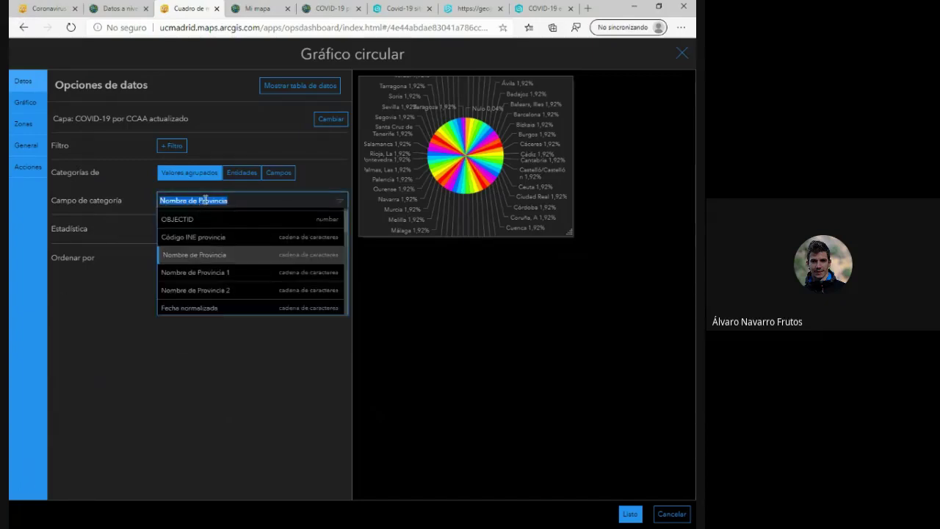
pyautogui.click(127, 300)
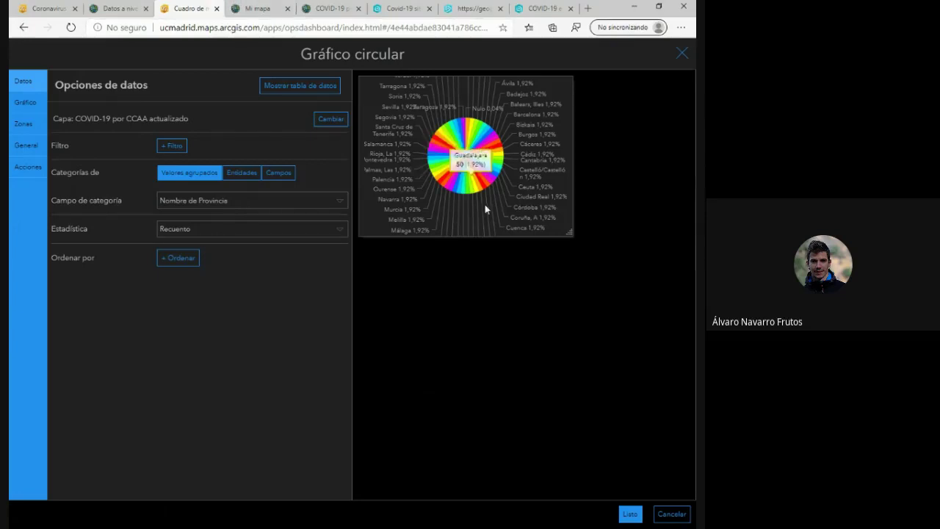
# Move the dashboard page into its own browser window and dismiss the Compartir notice in Mi mapa.
pyautogui.click(263, 8)
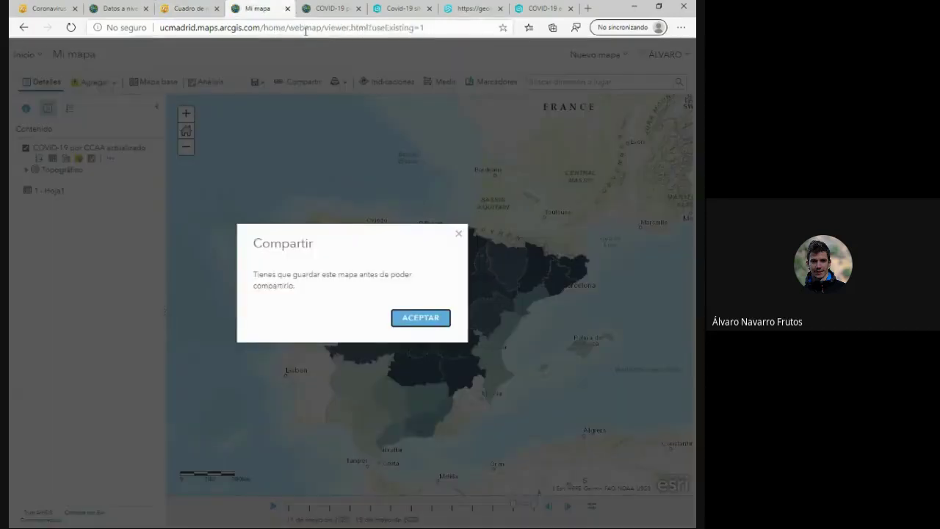
pyautogui.click(343, 8)
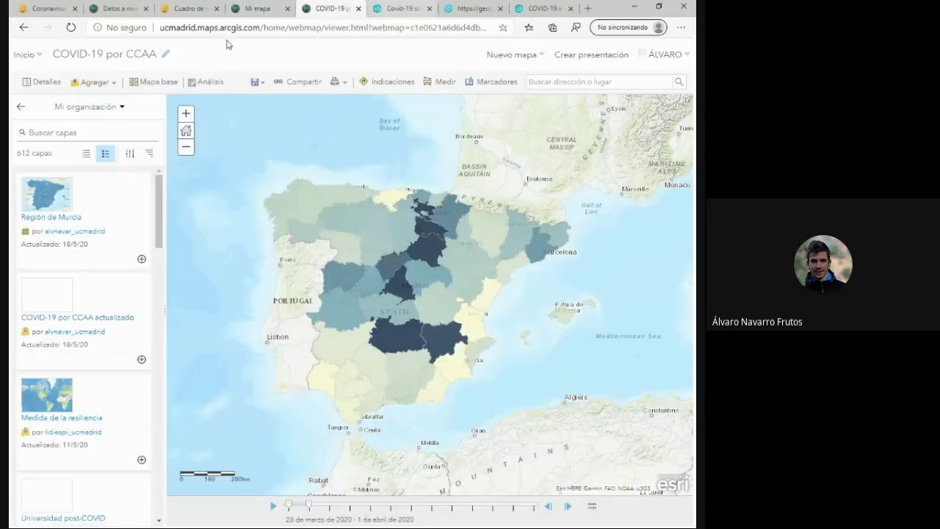
pyautogui.click(189, 8)
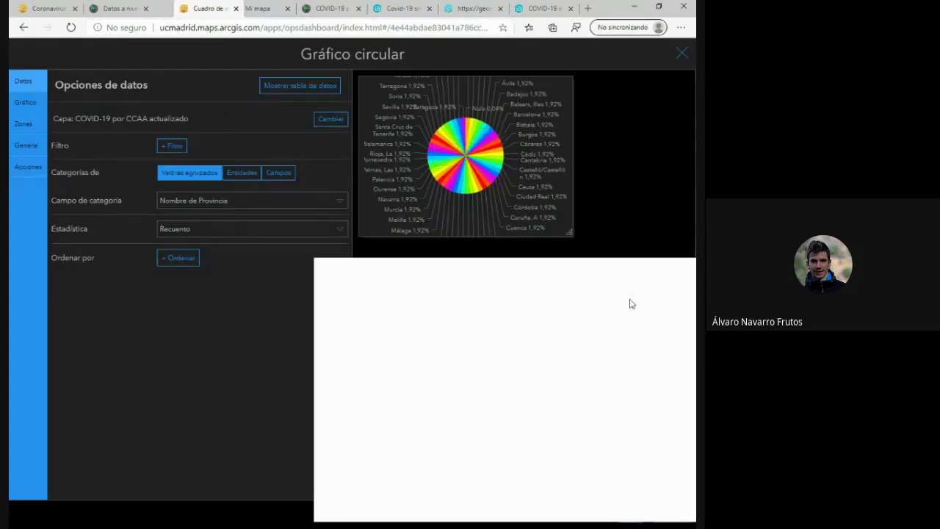
pyautogui.moveTo(629, 303); pyautogui.dragTo(624, 302)
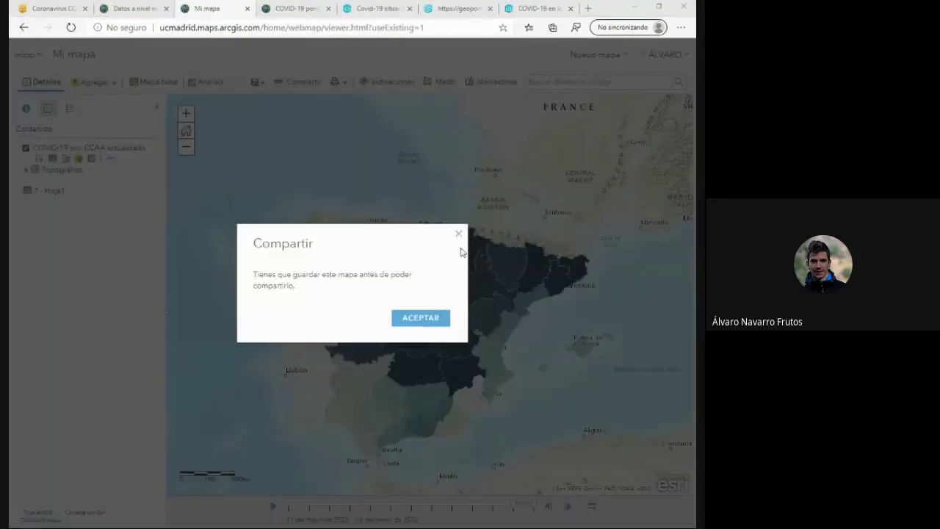
pyautogui.click(459, 235)
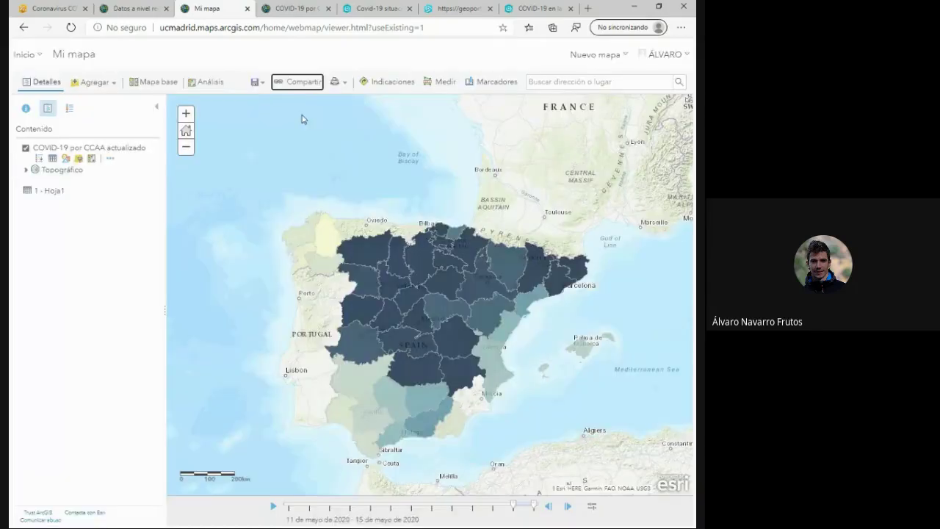
# Close the Mi mapa page, keep the dashboard page maximized in its own window, and return to the COVID-19 por CCAA map.
pyautogui.hotkey('ctrl', 'w')
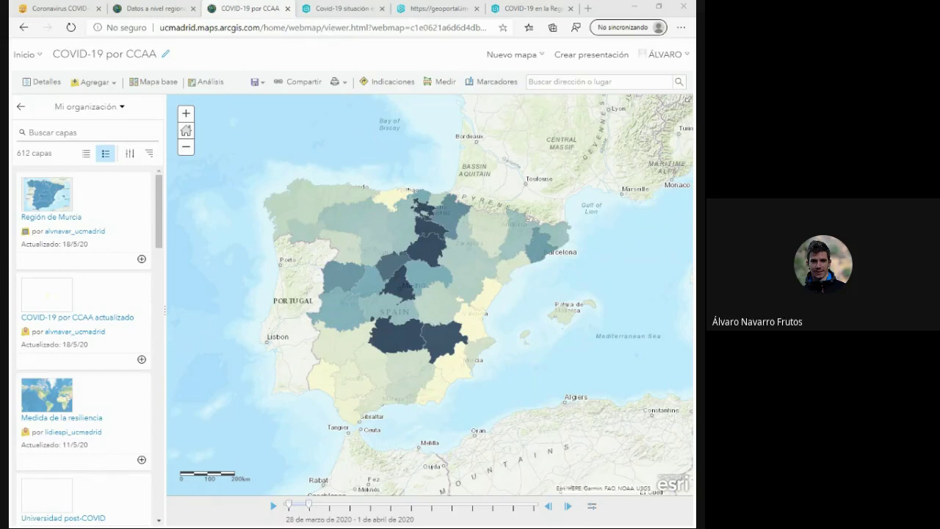
pyautogui.hotkey('alt', 'Tab')
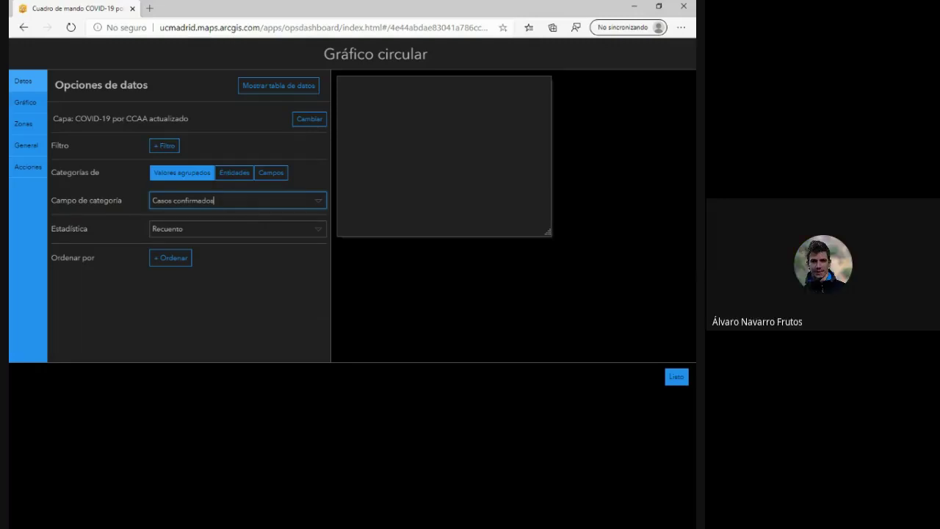
pyautogui.moveTo(331, 8); pyautogui.dragTo(244, 66)
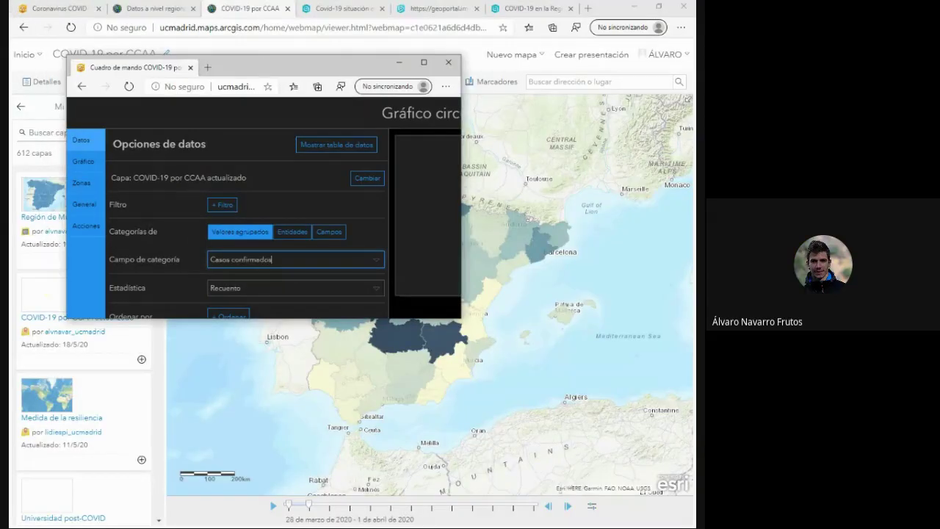
pyautogui.press('super+Up')
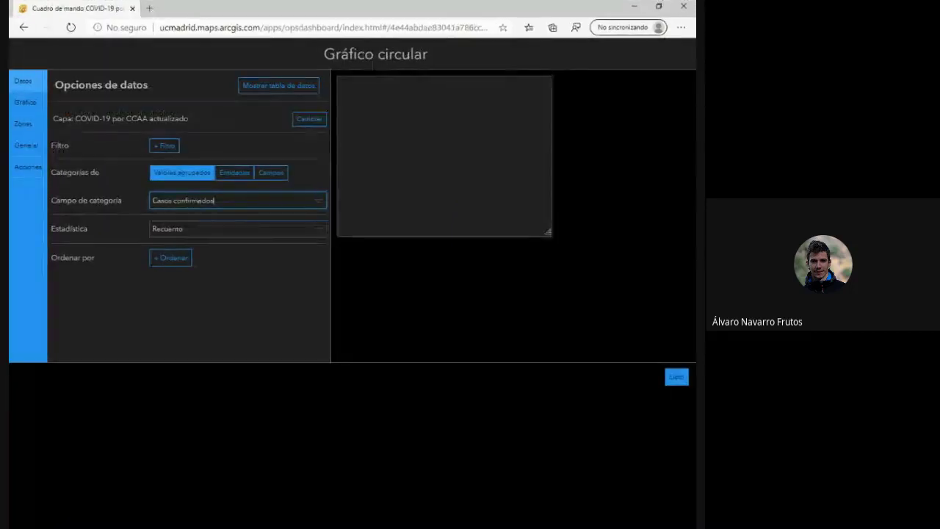
pyautogui.hotkey('alt', 'Tab')
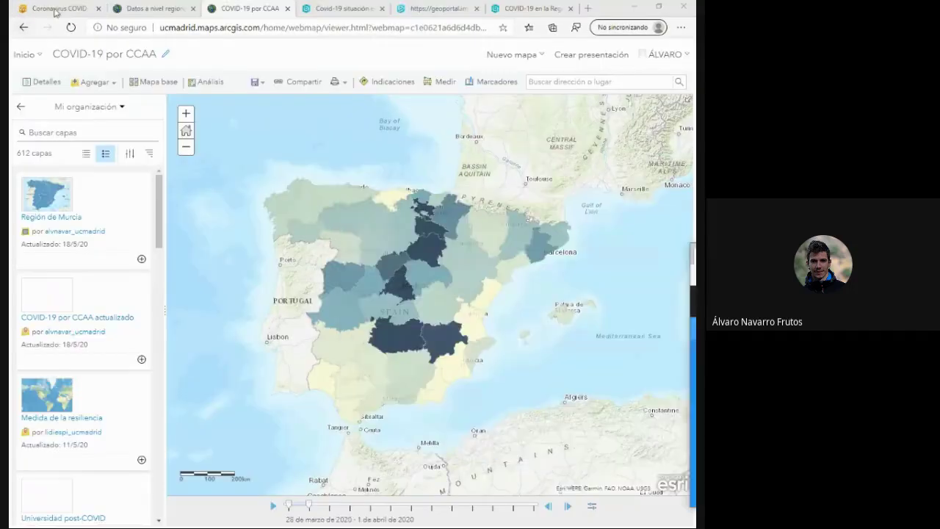
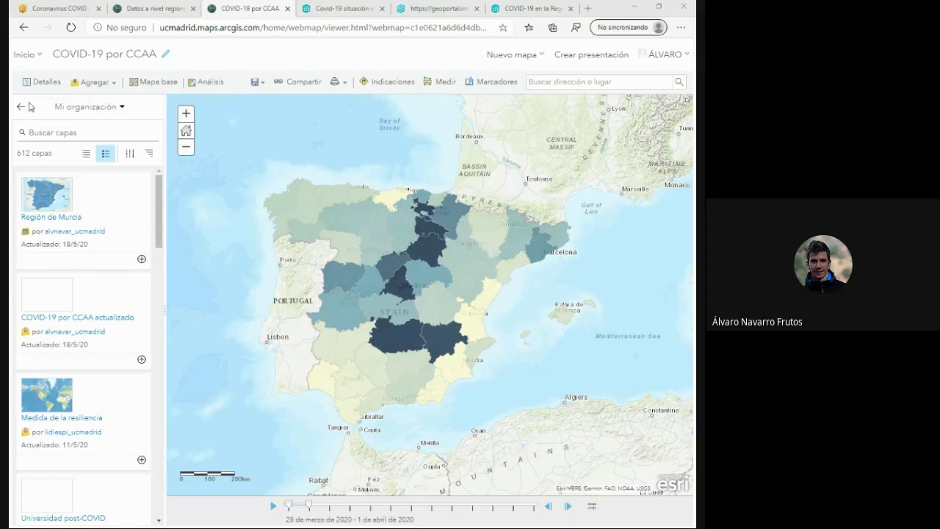
# Switch the layer search from Mi organización to ArcGIS Online and search for "ccaa covid".
pyautogui.click(84, 108)
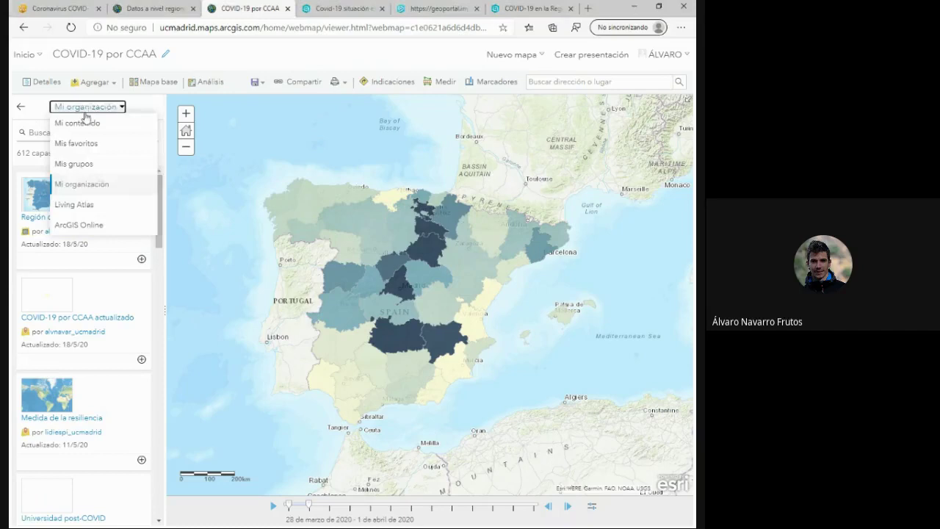
pyautogui.click(86, 225)
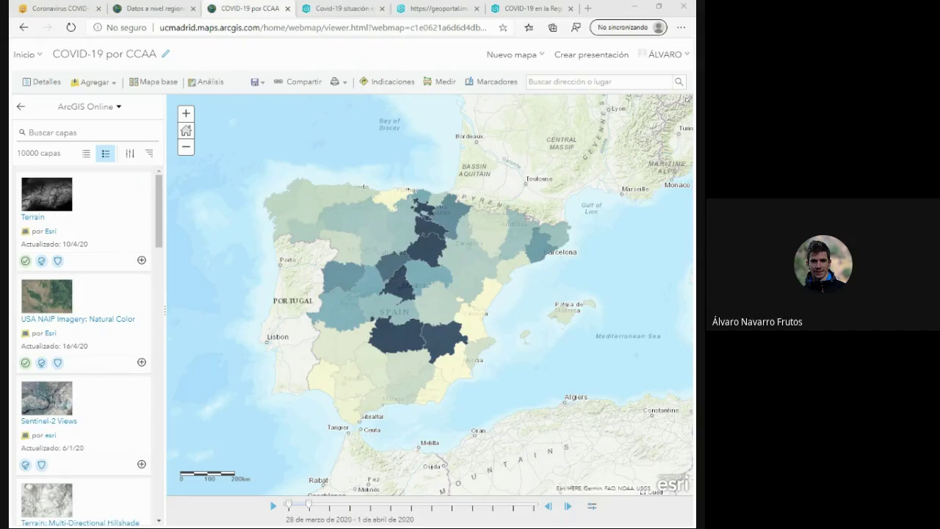
pyautogui.click(98, 133)
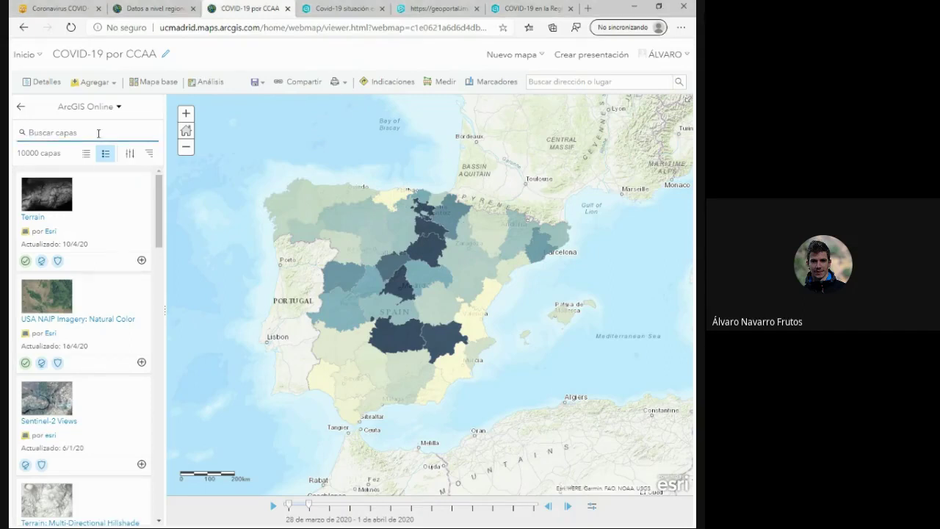
pyautogui.write('coaa covid')
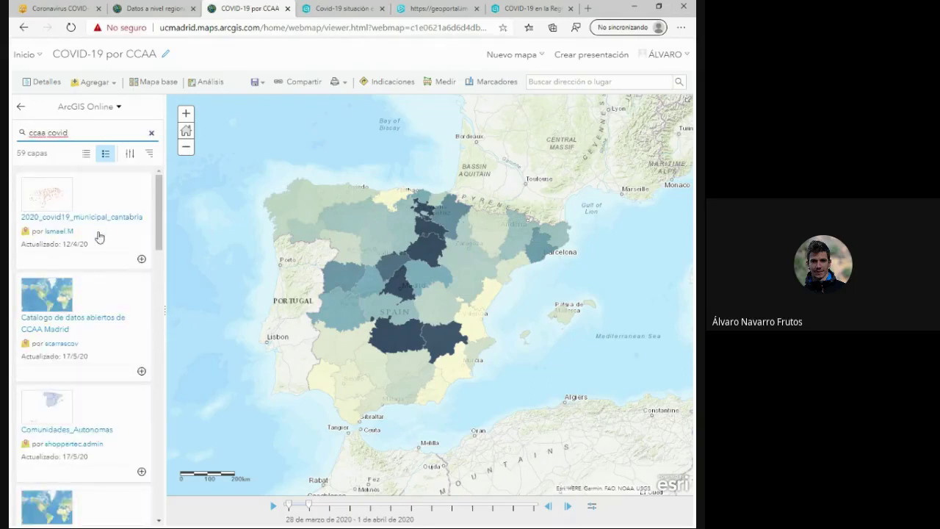
# Add the Catalogo de datos abiertos de CCAA Madrid layer to the map and return to the map contents.
pyautogui.click(96, 326)
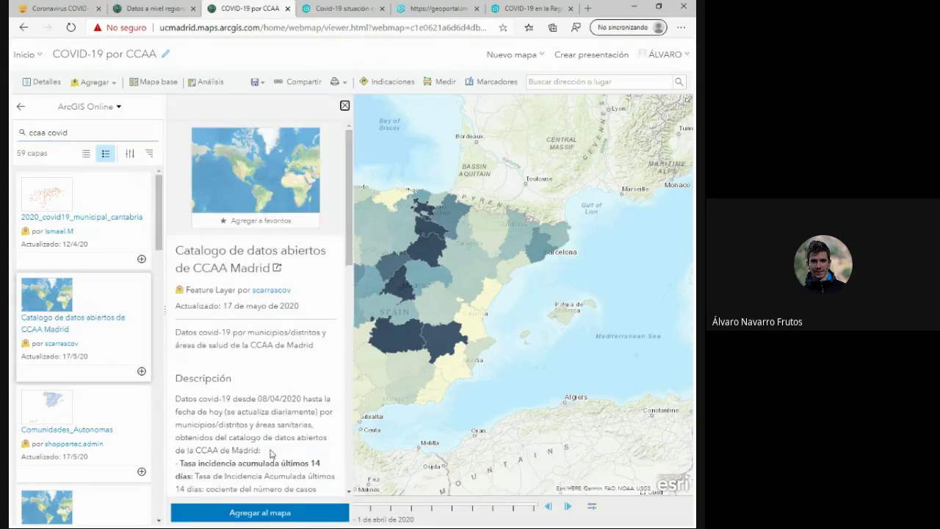
pyautogui.moveTo(213, 421); pyautogui.dragTo(257, 413)
pyautogui.click(263, 459)
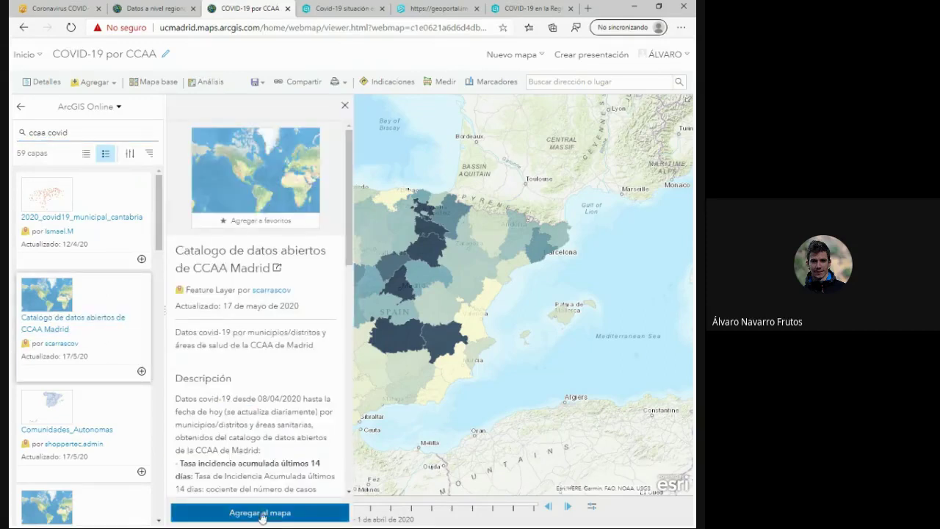
pyautogui.click(262, 515)
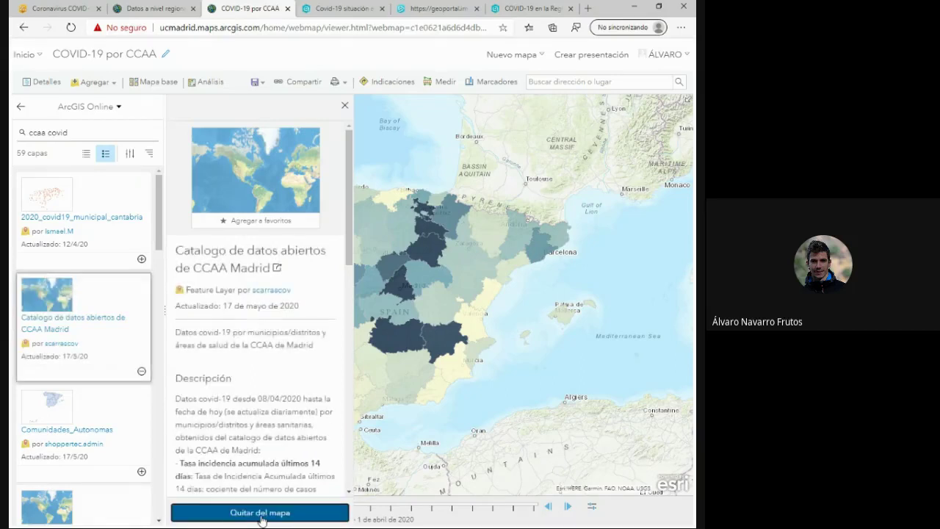
pyautogui.click(344, 107)
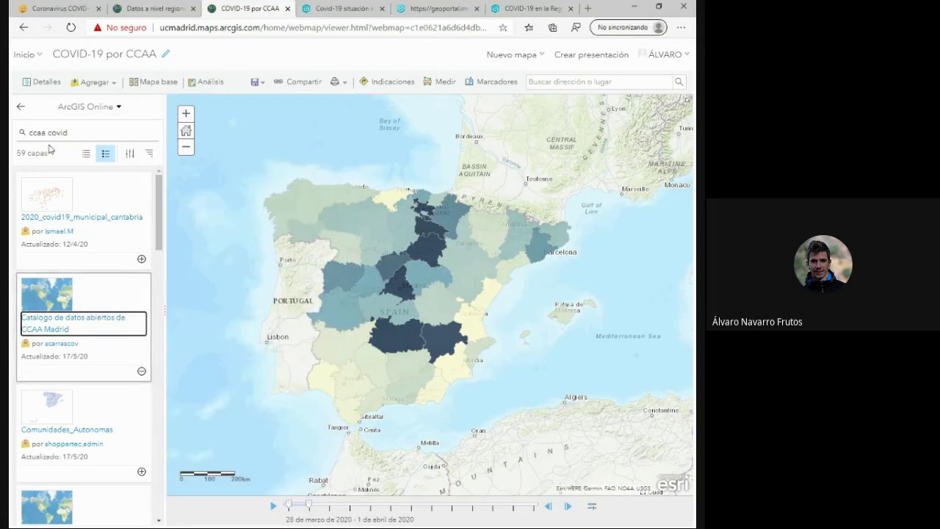
pyautogui.click(21, 107)
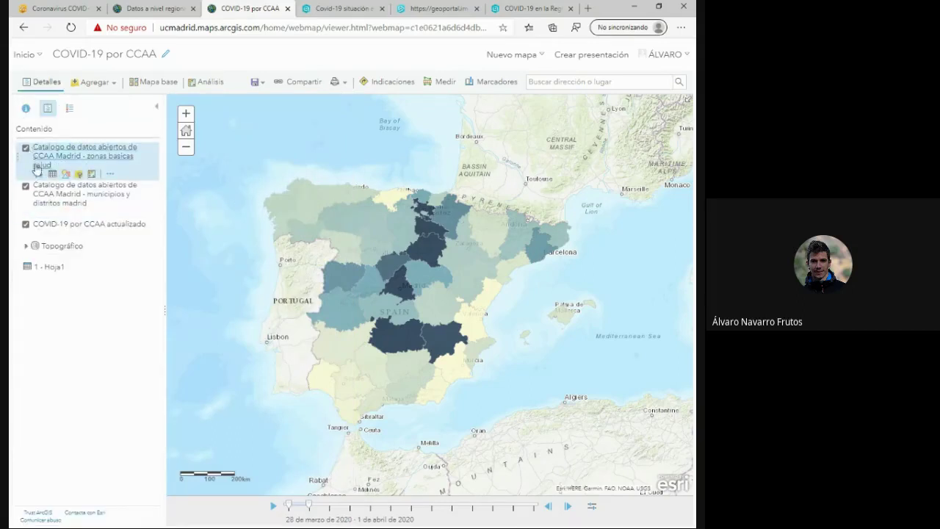
# Hide the COVID-19 por CCAA actualizado layer and open the attribute table of the municipios y distritos madrid layer.
pyautogui.click(26, 226)
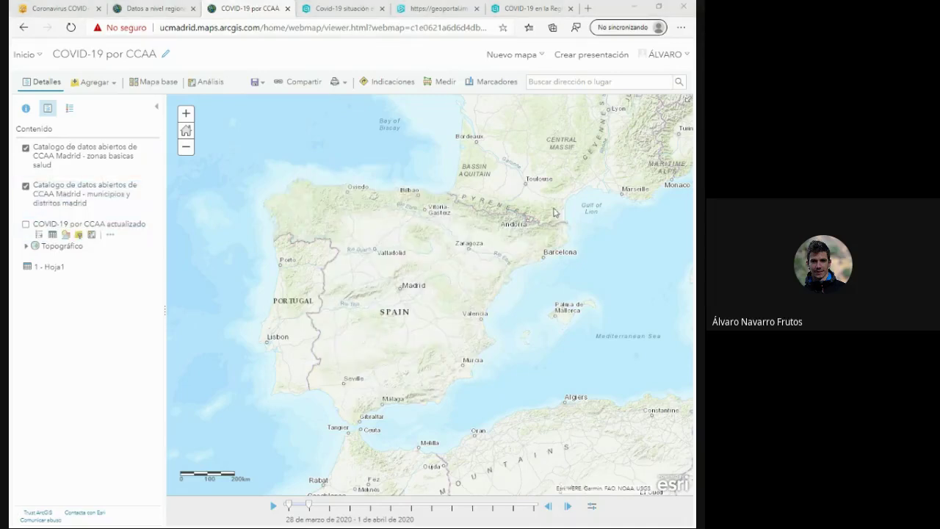
pyautogui.click(52, 213)
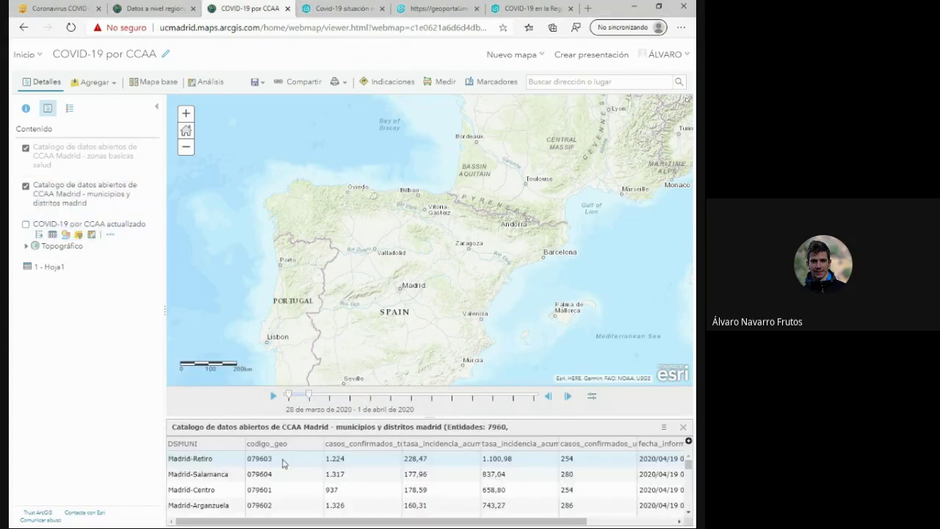
pyautogui.scroll(-1, 309, 505)
# Zoom the map to the extent of the municipios y distritos madrid layer.
pyautogui.moveTo(64, 215)
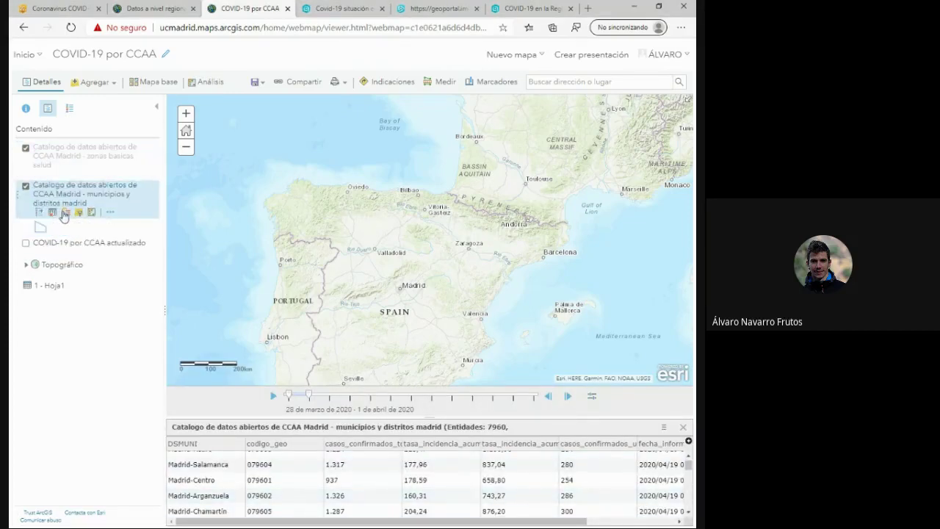
pyautogui.click(110, 212)
pyautogui.click(146, 221)
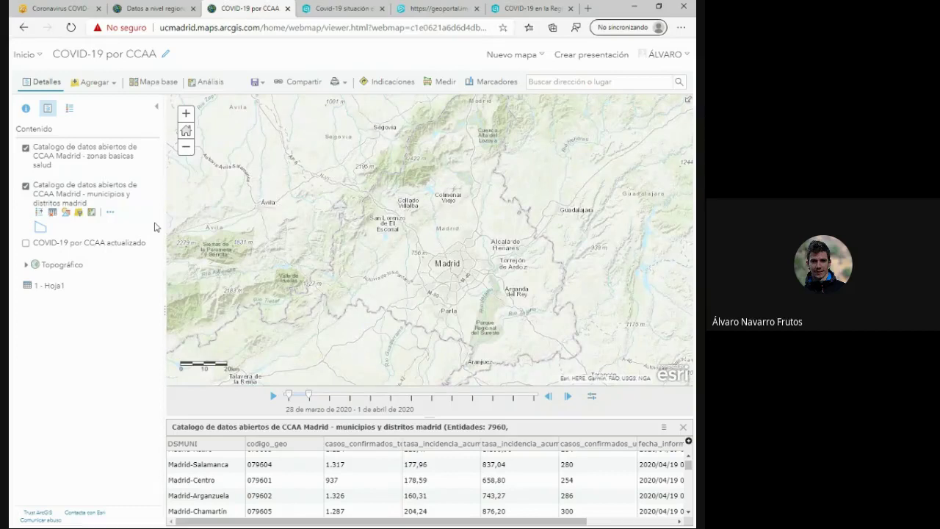
# Style the zonas basicas salud layer by casos_confirmados_ultimos_14dias with the Recuentos y cantidades (color) drawing style.
pyautogui.moveTo(109, 172)
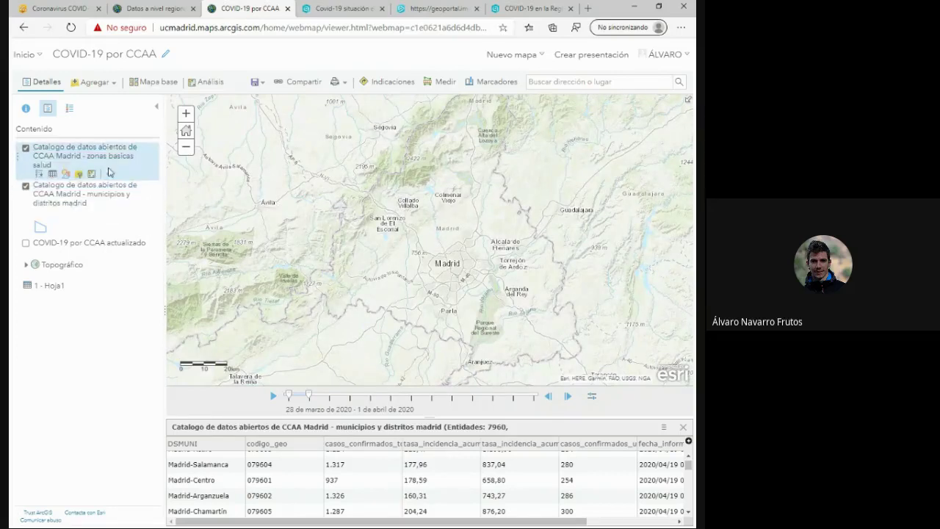
pyautogui.moveTo(131, 193)
pyautogui.click(65, 174)
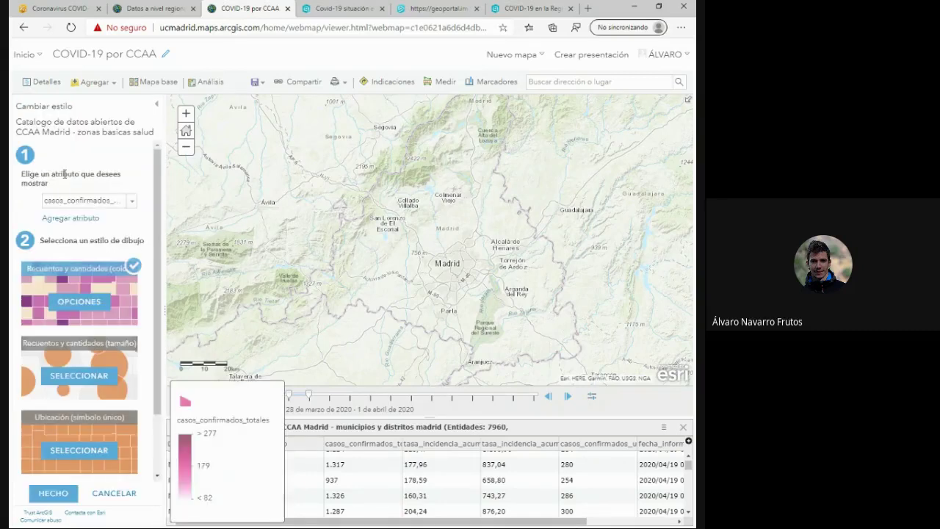
pyautogui.click(132, 201)
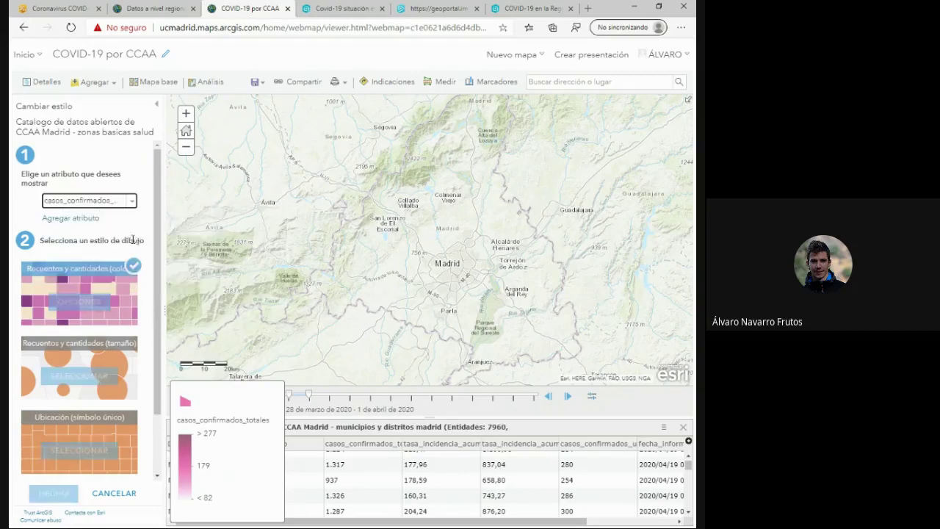
pyautogui.click(130, 233)
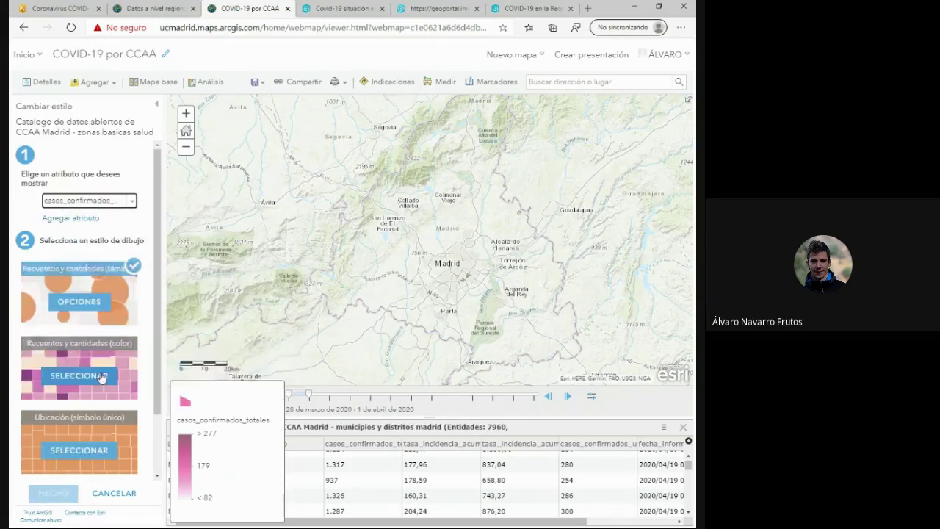
pyautogui.click(99, 378)
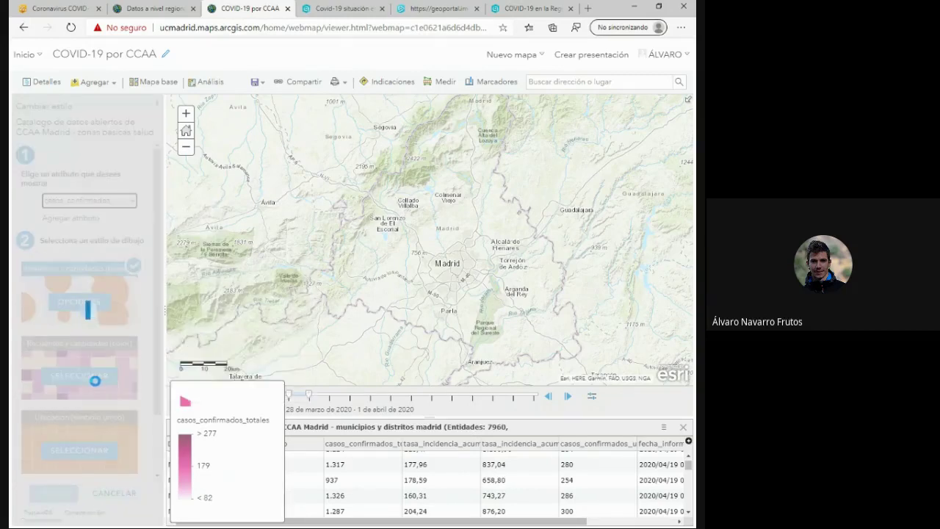
pyautogui.click(95, 387)
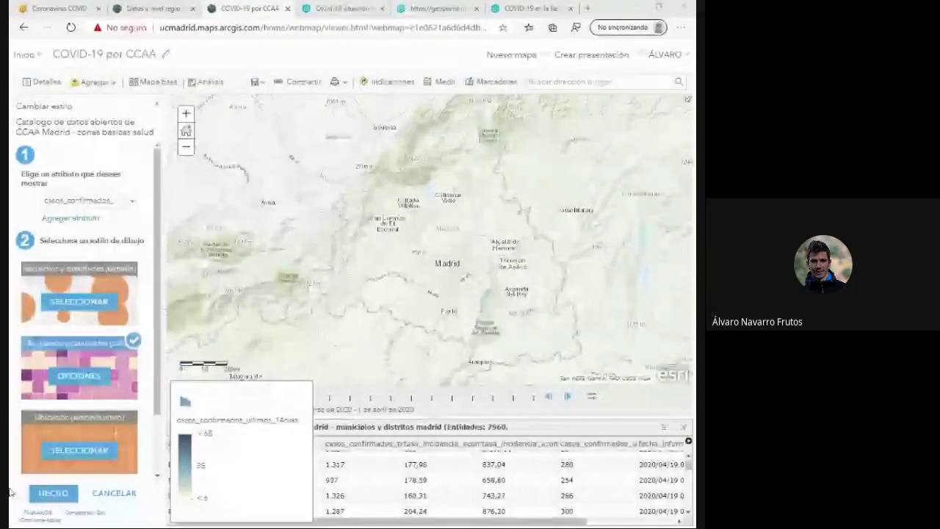
pyautogui.click(53, 493)
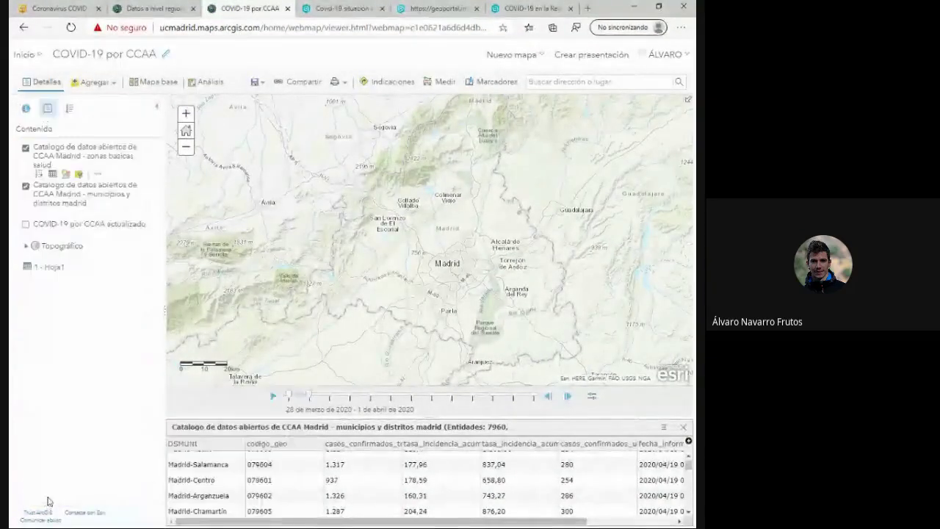
# Reopen the layer search and look for "covid" in the Living Atlas.
pyautogui.scroll(-1, 347, 259)
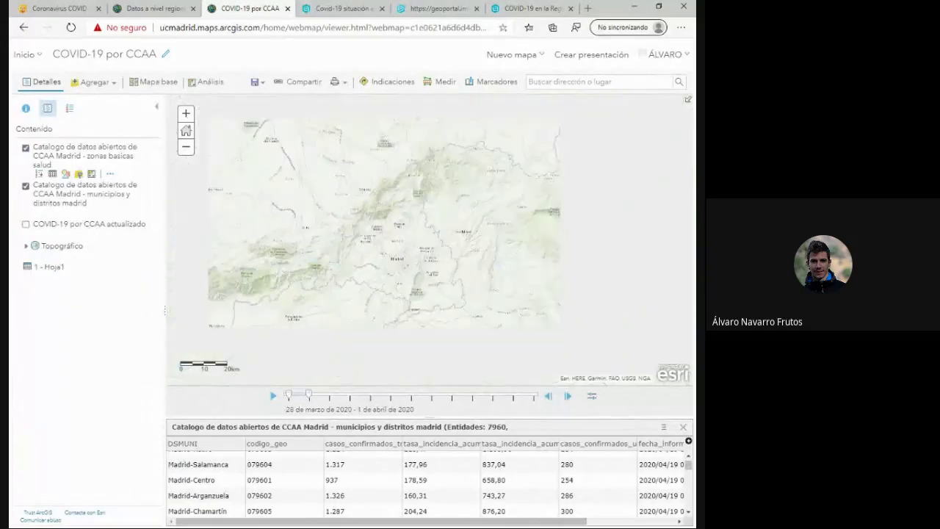
pyautogui.click(94, 82)
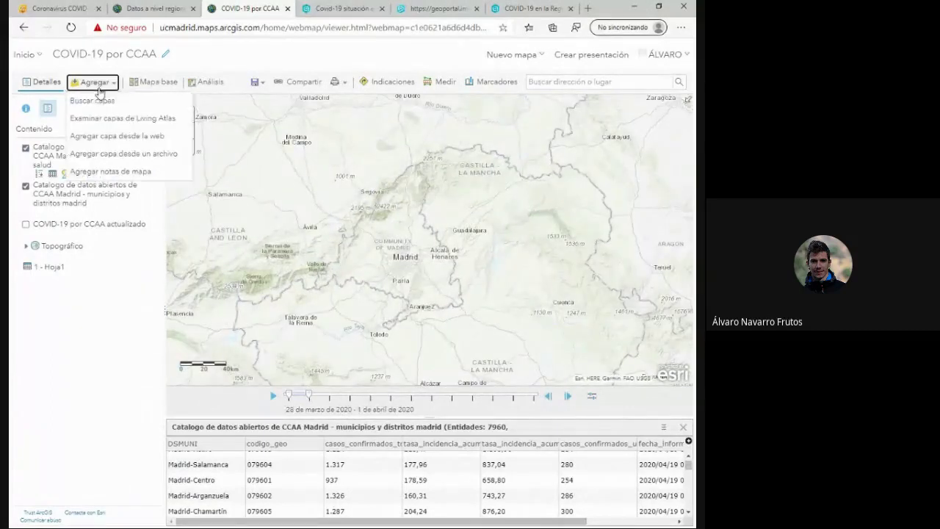
pyautogui.click(103, 102)
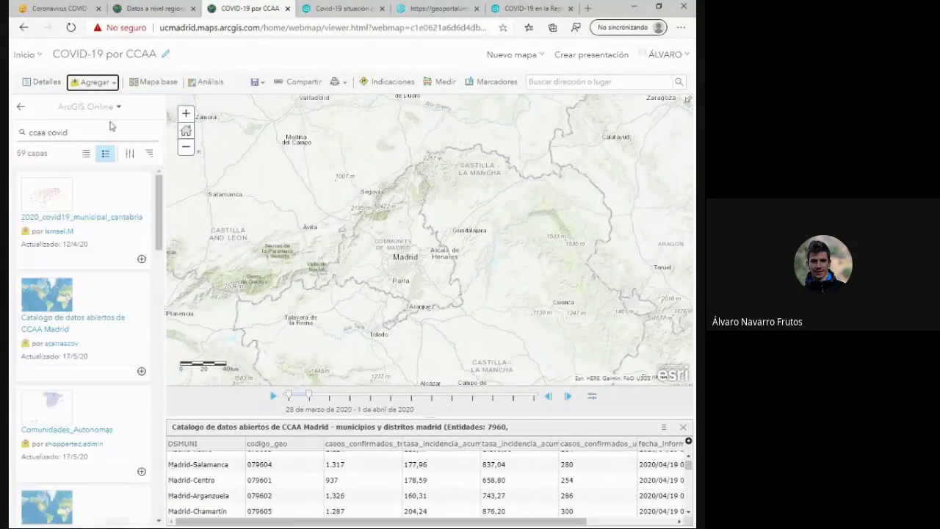
pyautogui.click(110, 107)
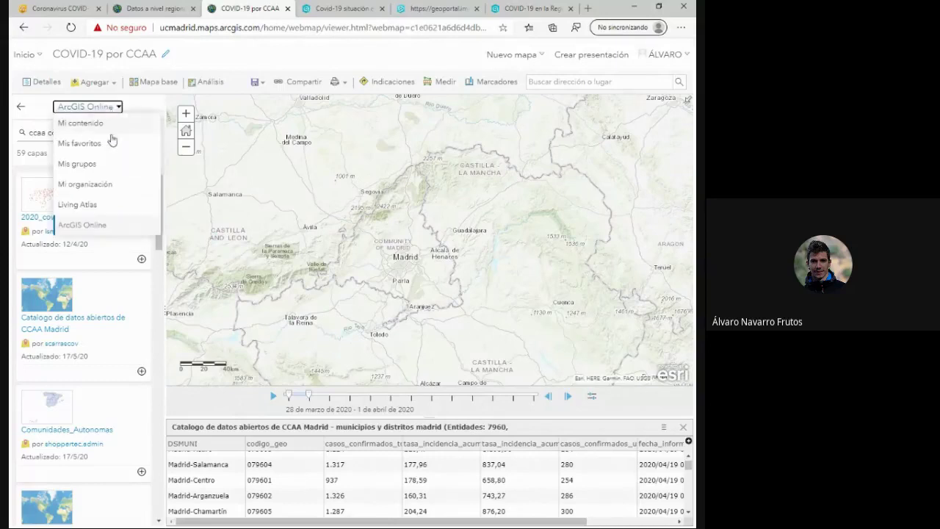
pyautogui.click(93, 206)
pyautogui.doubleClick(38, 132)
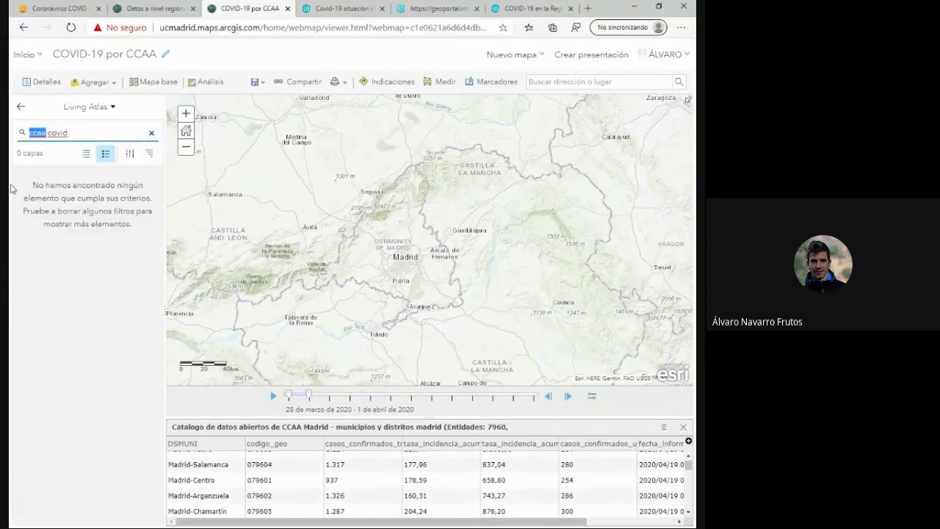
pyautogui.press('BackSpace')
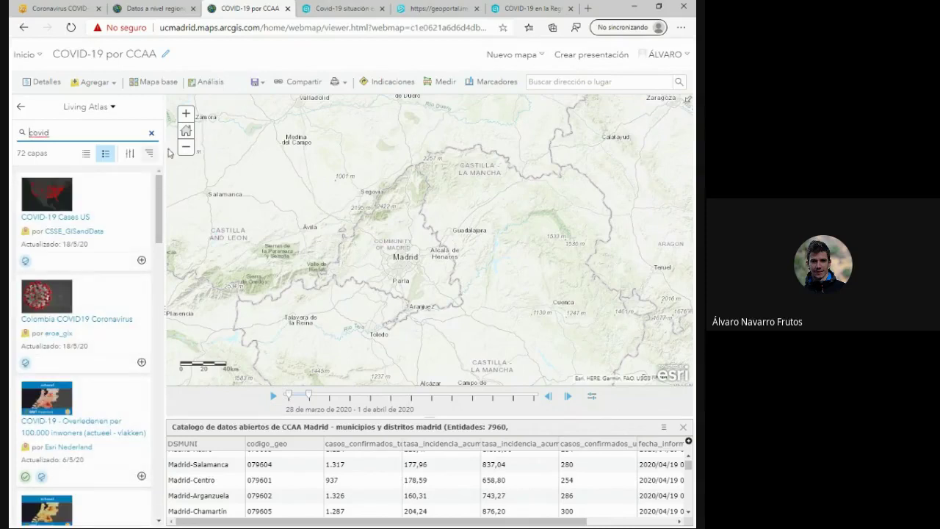
# Limit the Living Atlas results to content within the map area and add the COVID-19 Trends for Countries layer.
pyautogui.click(88, 155)
pyautogui.click(105, 156)
pyautogui.click(128, 155)
pyautogui.click(327, 137)
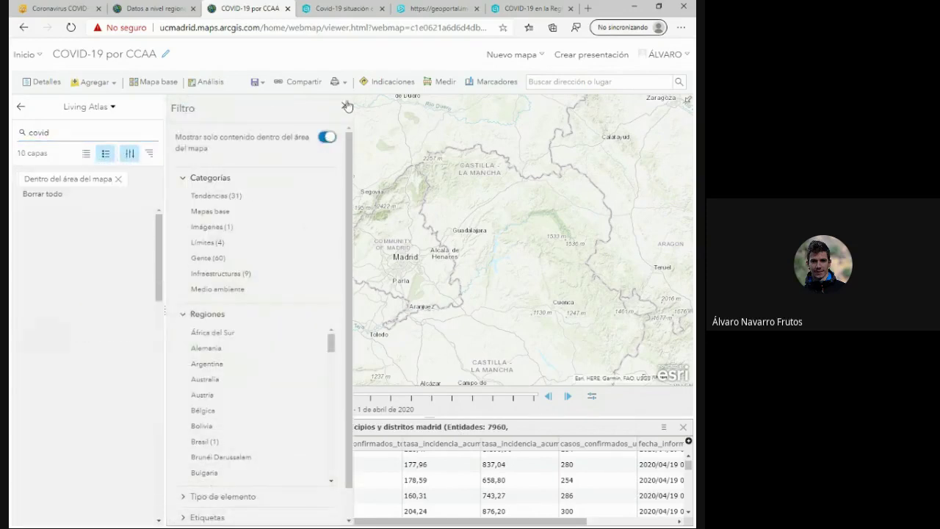
pyautogui.click(344, 108)
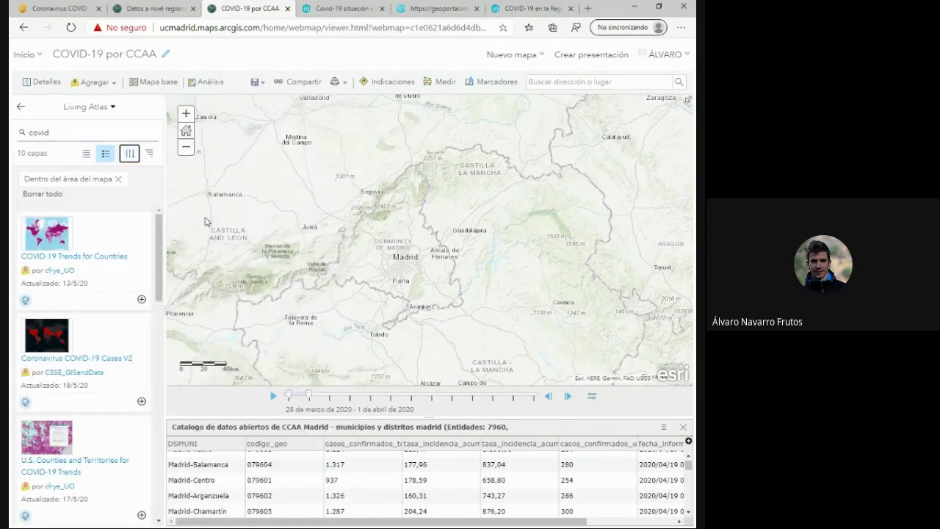
pyautogui.click(141, 300)
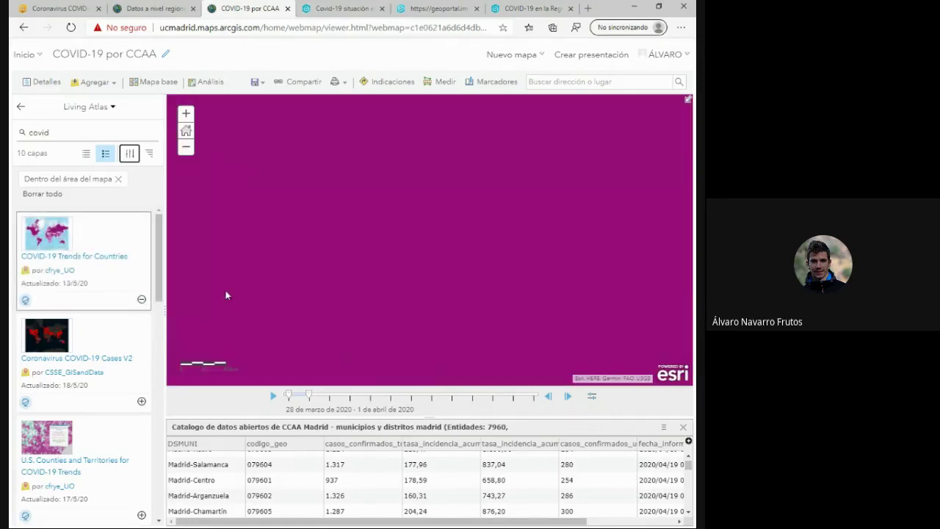
# Zoom the map to the extent of the COVID-19 Trends for Countries layer and close the municipios y distritos madrid attribute table.
pyautogui.click(21, 107)
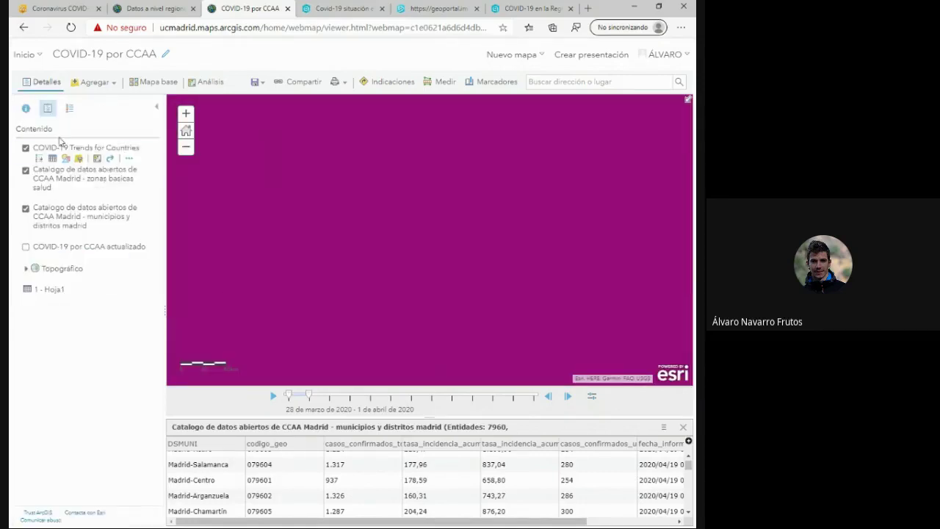
pyautogui.click(129, 159)
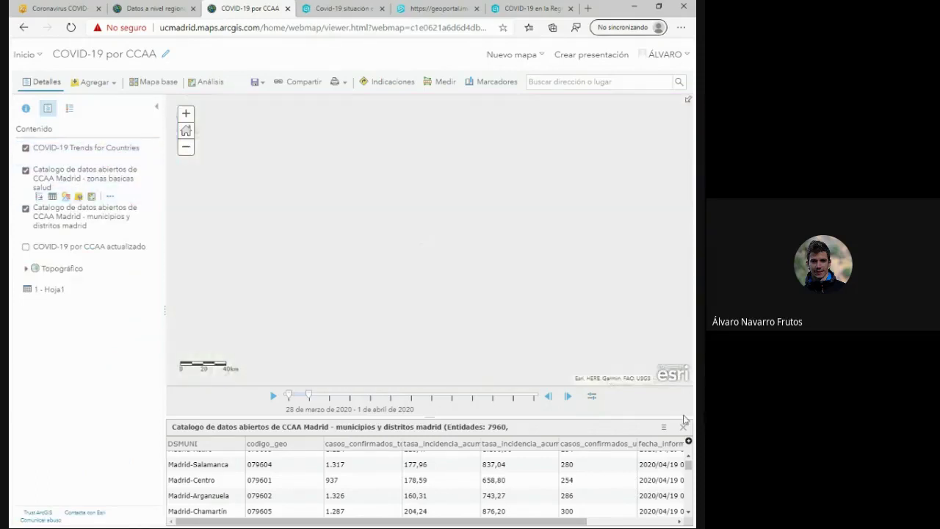
pyautogui.click(683, 427)
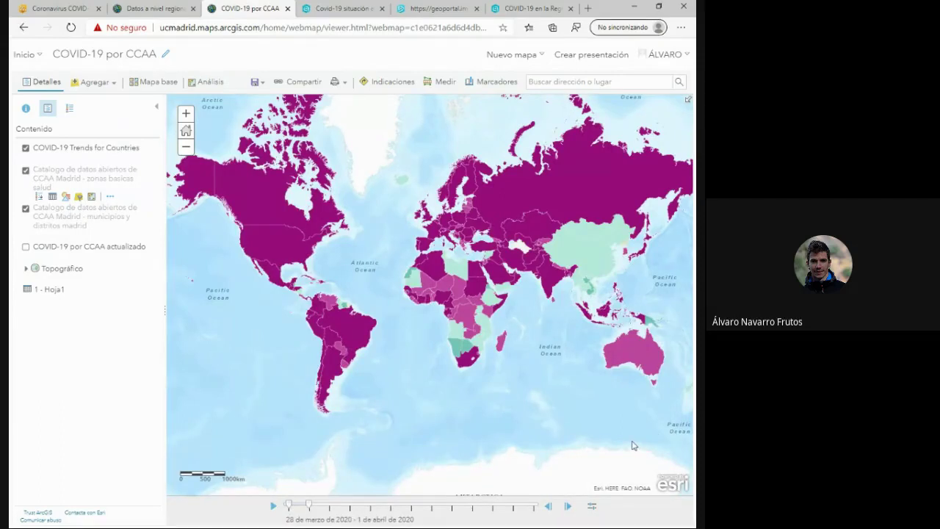
# Examine the COVID-19 trend pop-ups for Algeria and Spain on the map.
pyautogui.click(439, 271)
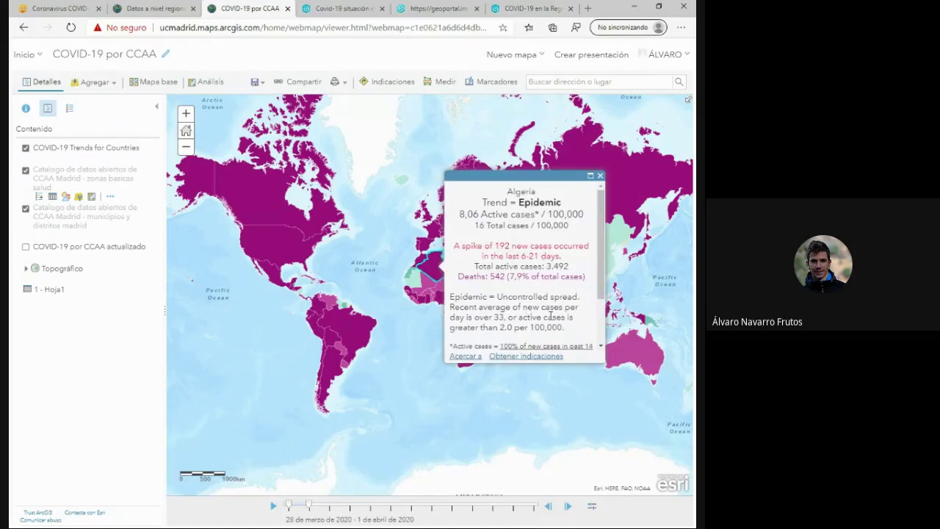
pyautogui.scroll(-1, 550, 317)
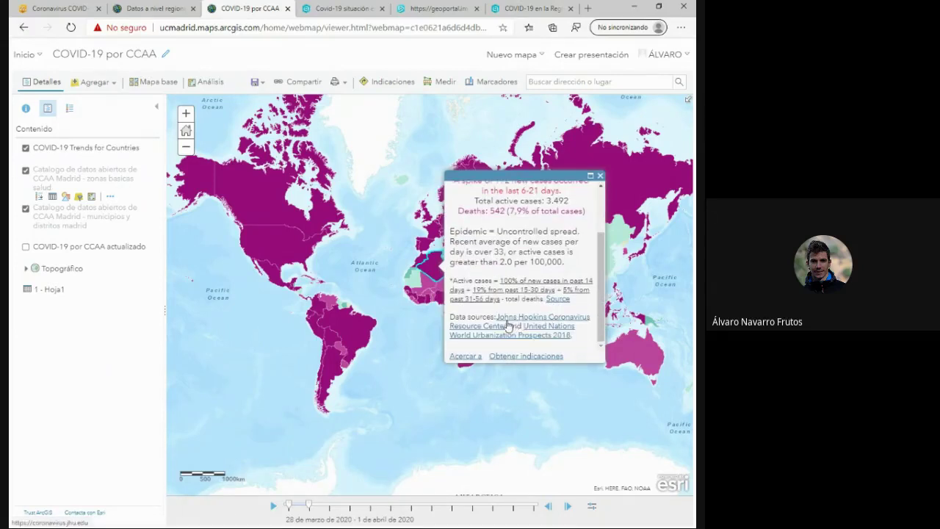
pyautogui.scroll(3, 502, 279)
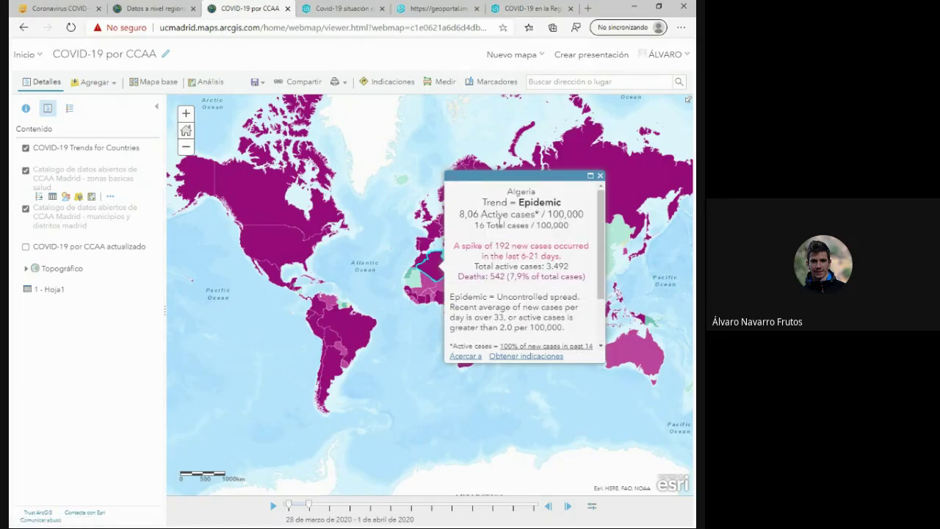
pyautogui.click(600, 176)
pyautogui.scroll(2, 415, 256)
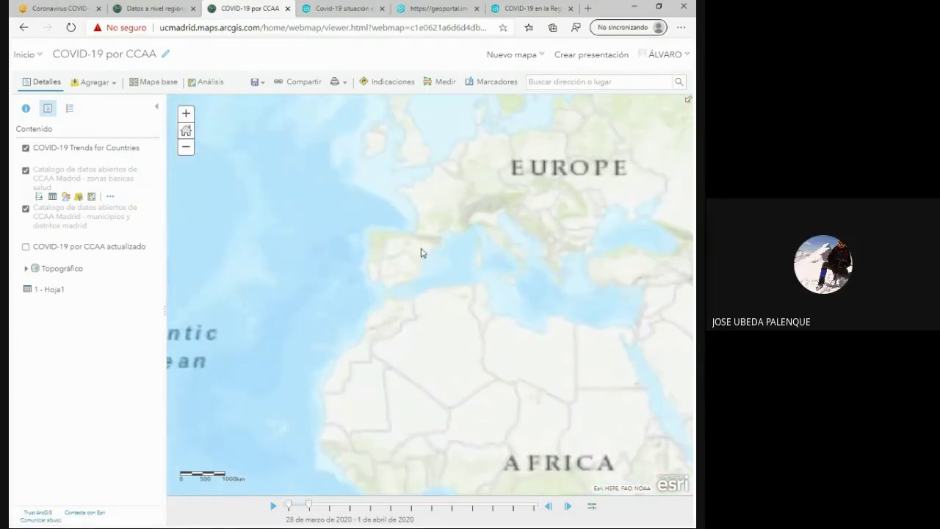
pyautogui.click(407, 261)
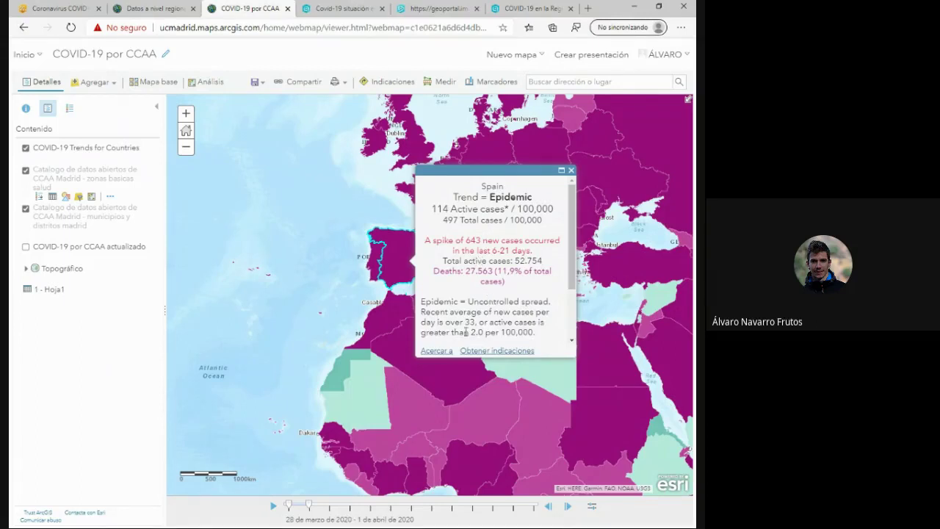
pyautogui.moveTo(337, 287); pyautogui.dragTo(310, 297)
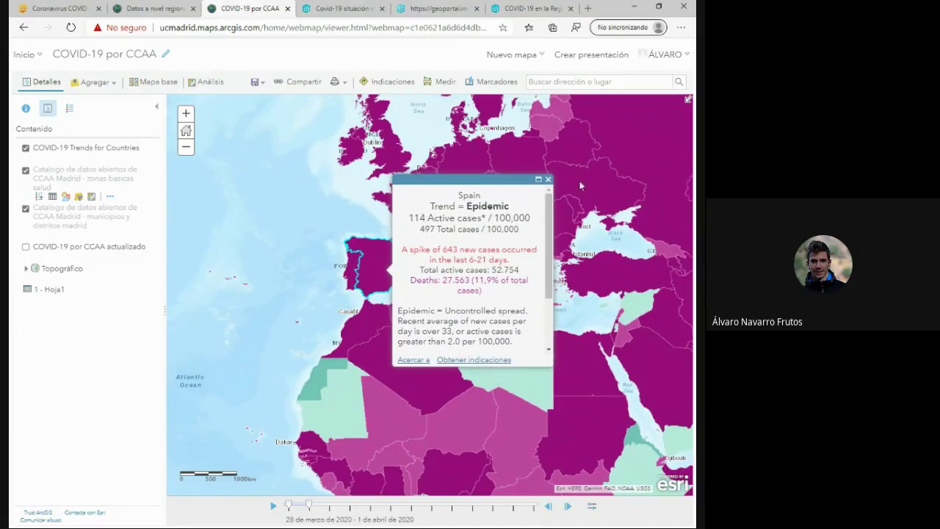
pyautogui.click(548, 179)
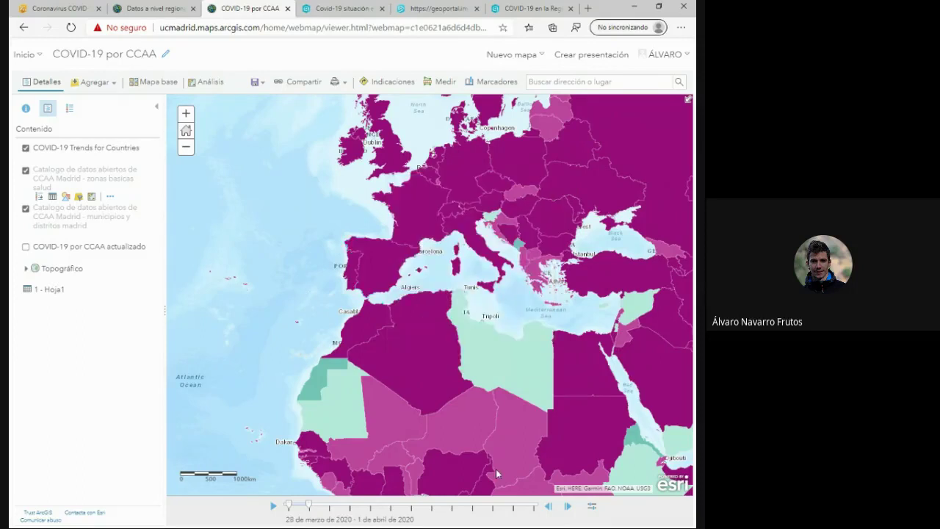
# Hide the zonas basicas salud and municipios y distritos madrid layers.
pyautogui.click(25, 171)
pyautogui.click(25, 210)
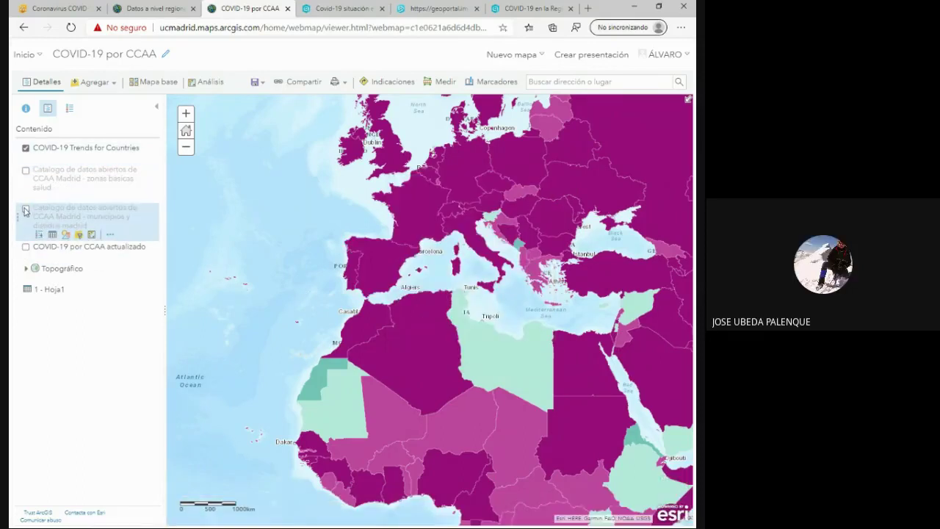
pyautogui.click(150, 8)
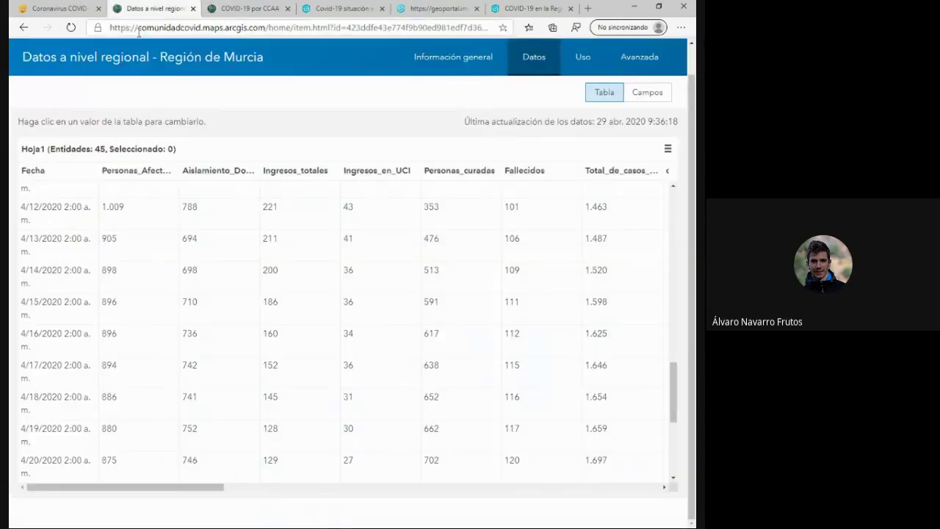
pyautogui.click(249, 8)
pyautogui.click(63, 7)
pyautogui.click(249, 9)
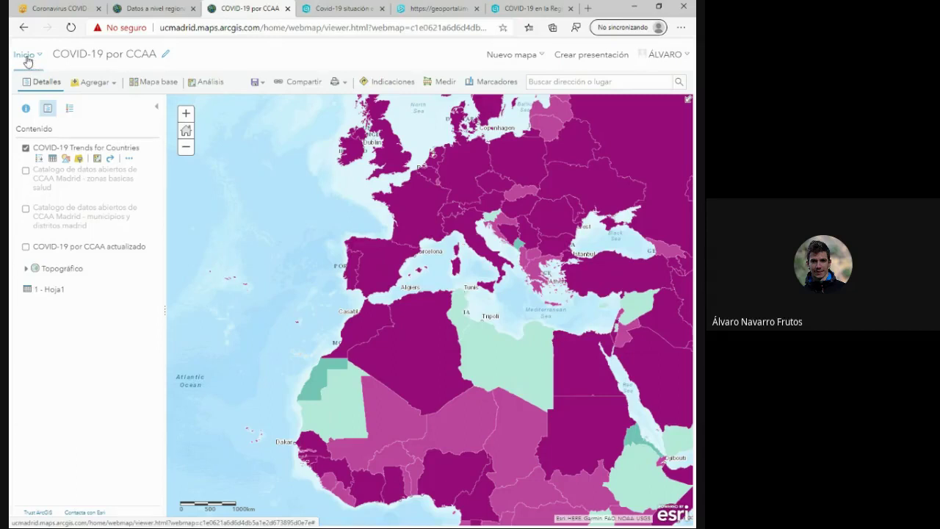
# Fit the map view to the COVID-19 Trends for Countries layer and save the web map.
pyautogui.click(129, 158)
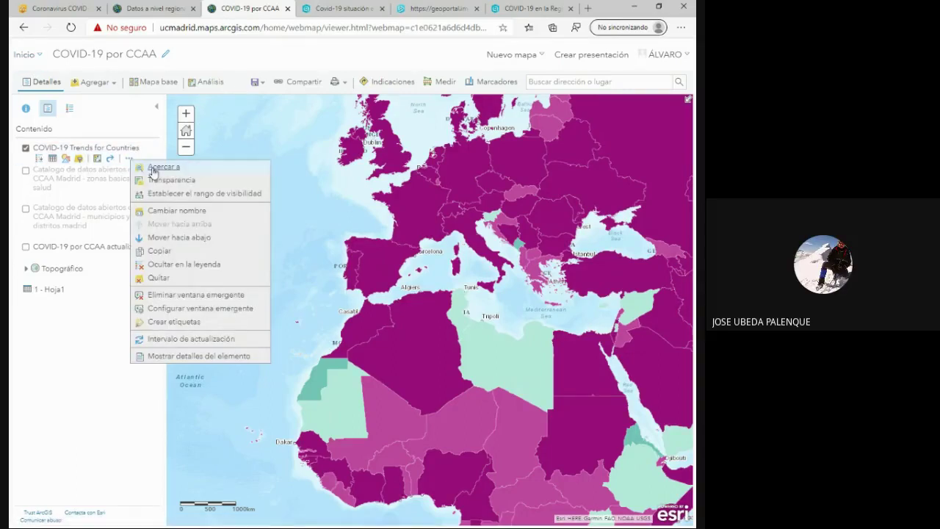
pyautogui.click(155, 167)
pyautogui.click(257, 82)
pyautogui.click(263, 96)
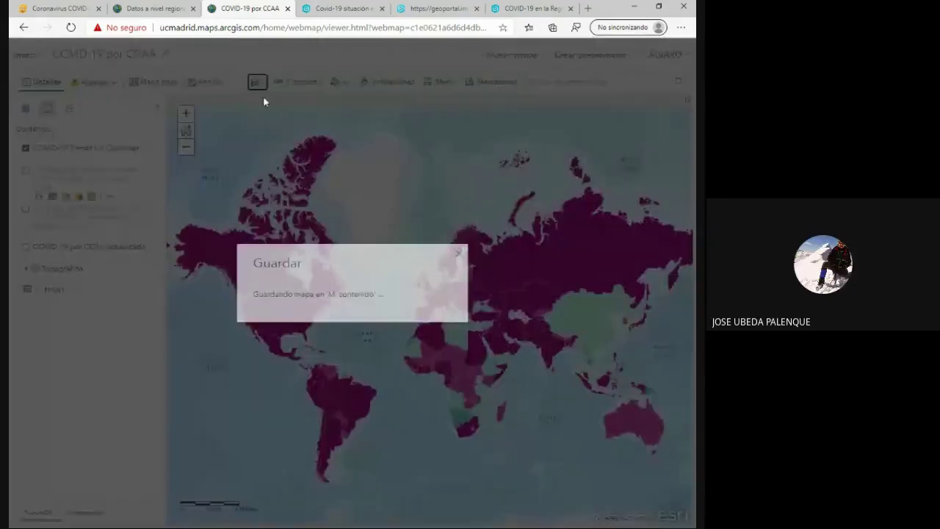
pyautogui.click(459, 254)
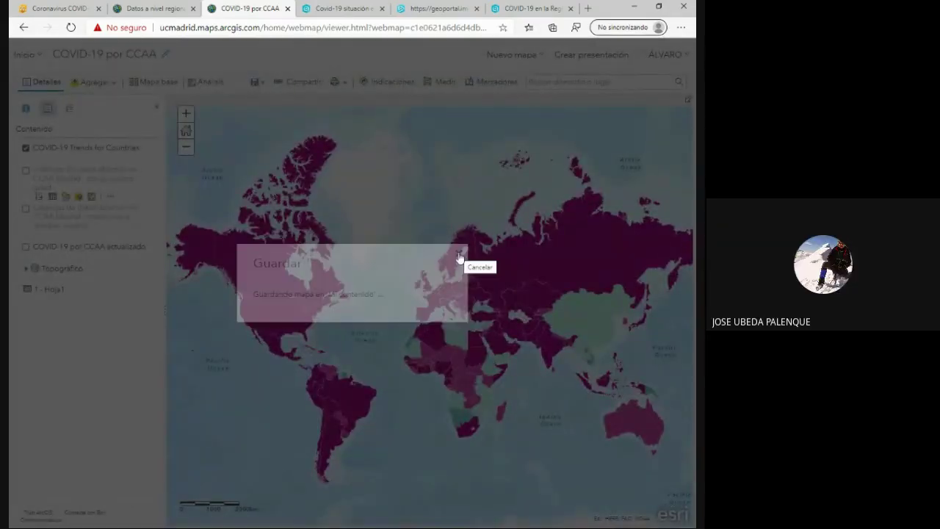
# Go to the personal content list and reopen the COVID-19 por CCAA web map in Map Viewer.
pyautogui.click(22, 56)
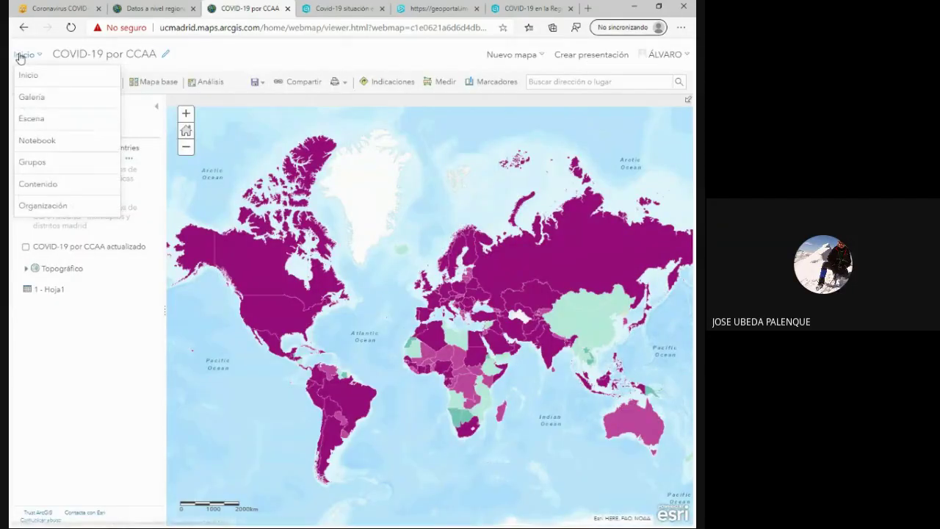
pyautogui.click(34, 184)
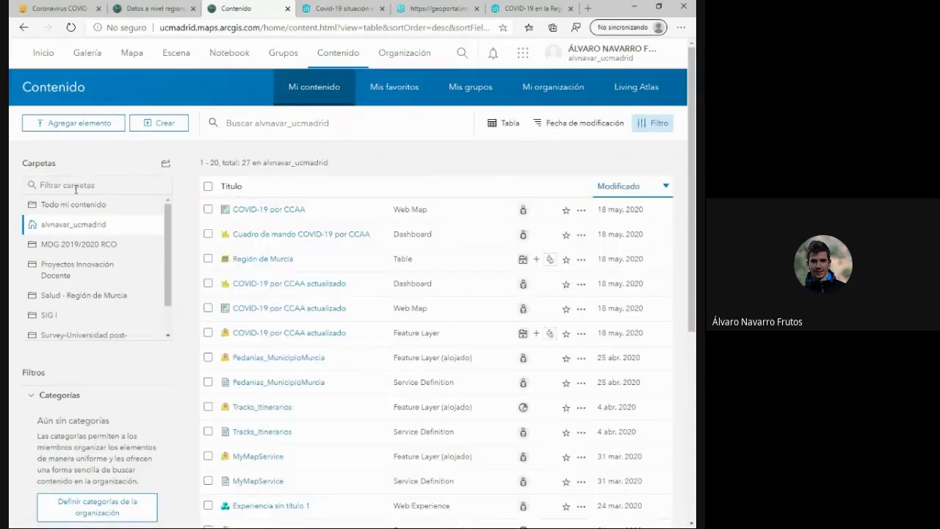
pyautogui.click(209, 210)
pyautogui.click(209, 233)
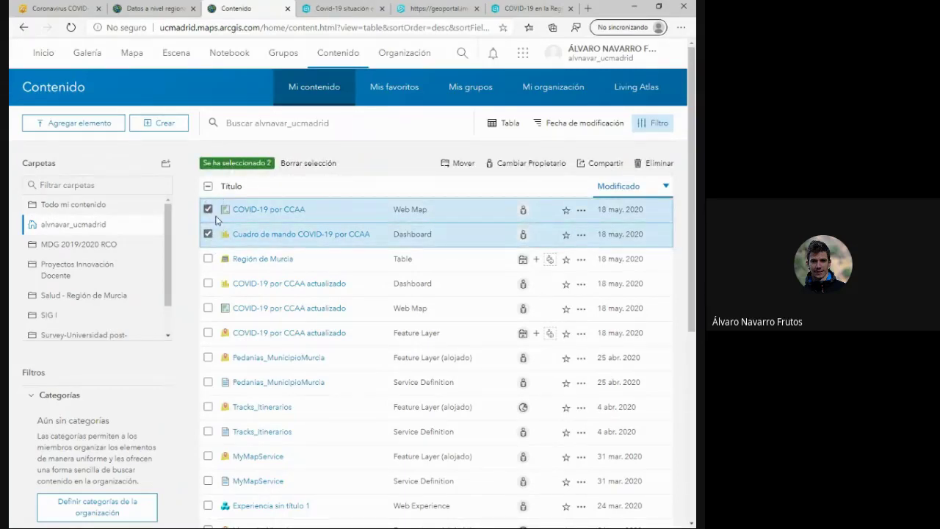
pyautogui.click(285, 209)
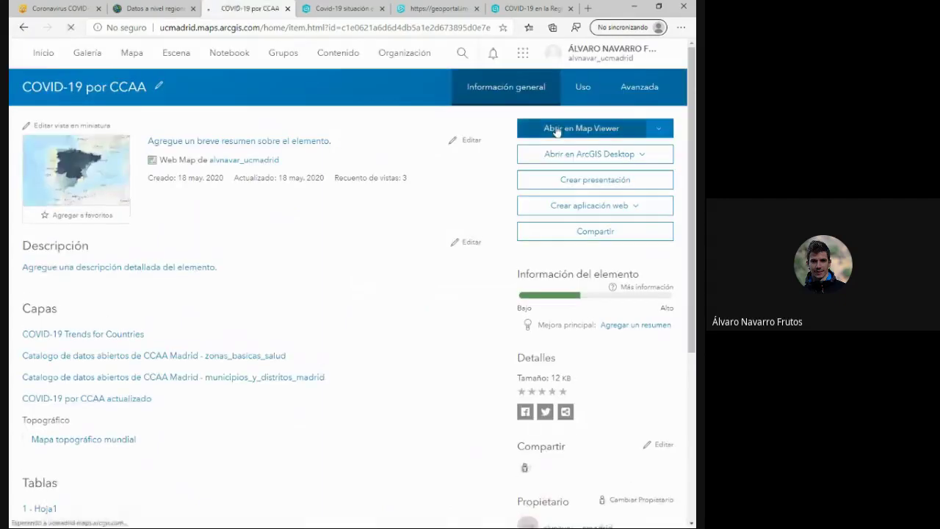
pyautogui.click(557, 130)
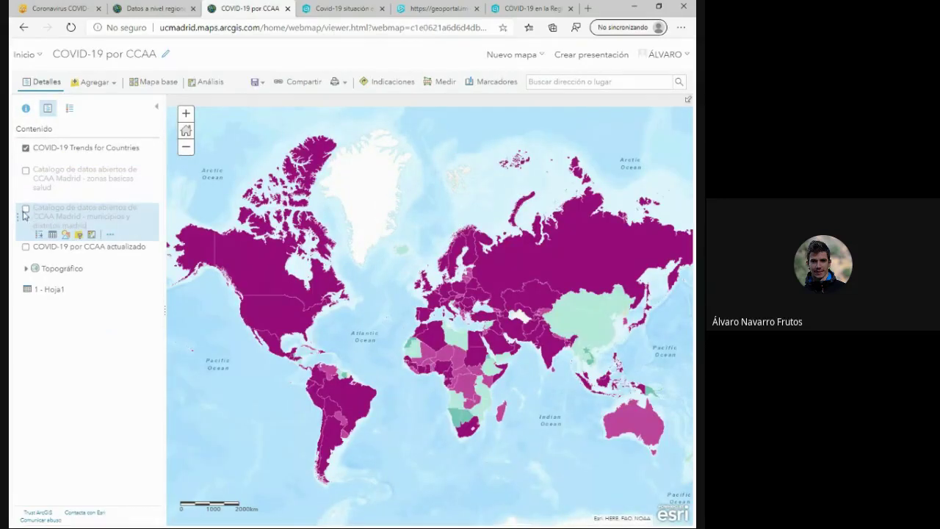
# Remove the municipios y distritos madrid and COVID-19 por CCAA actualizado layers from the map.
pyautogui.click(110, 235)
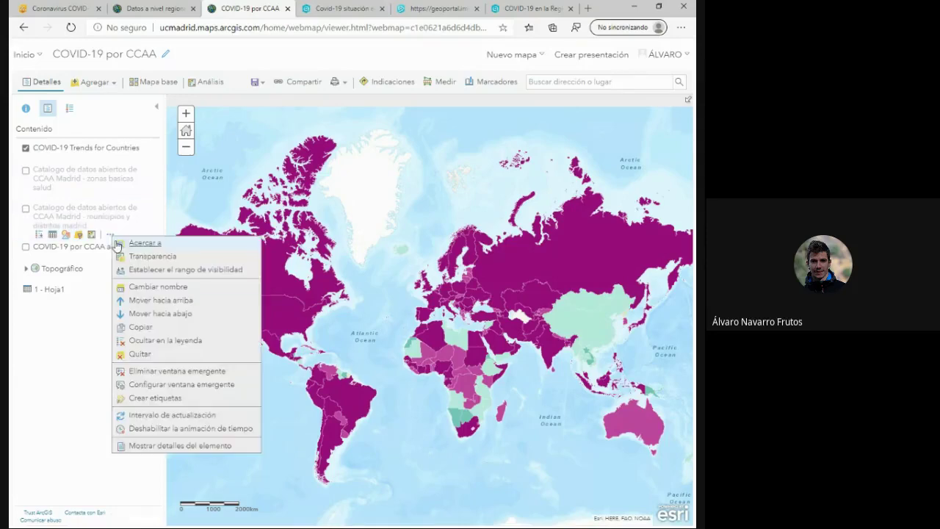
pyautogui.click(144, 354)
pyautogui.click(327, 321)
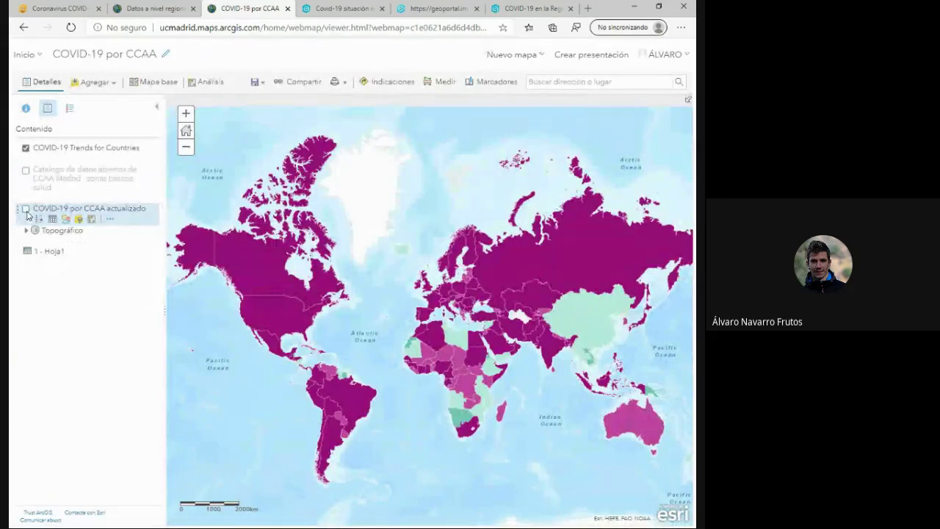
pyautogui.click(111, 219)
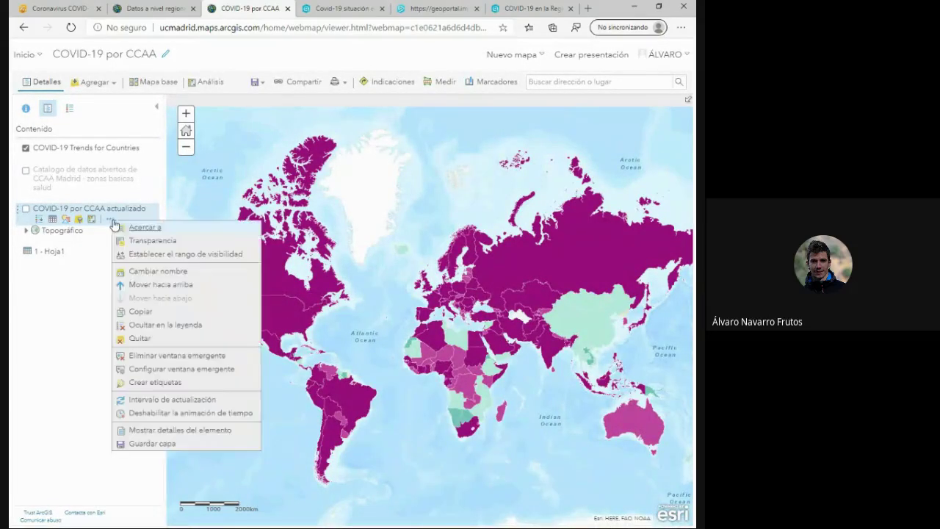
pyautogui.click(129, 337)
pyautogui.click(314, 314)
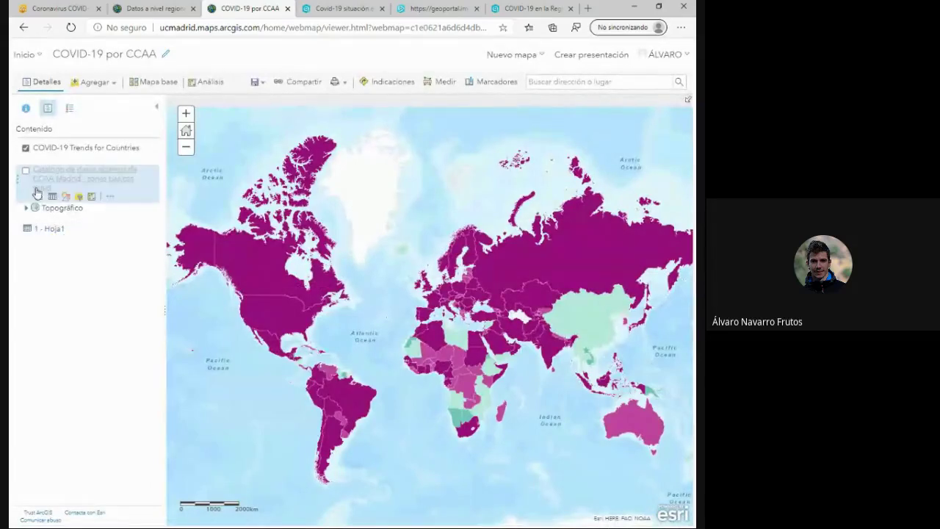
# Remove the zonas basicas salud layer from the map and save the web map.
pyautogui.click(110, 197)
pyautogui.click(139, 315)
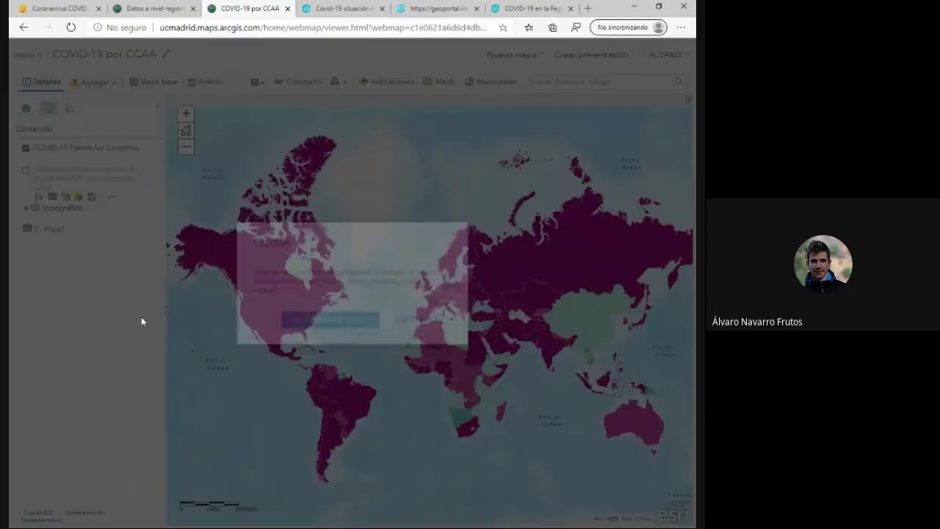
pyautogui.click(349, 323)
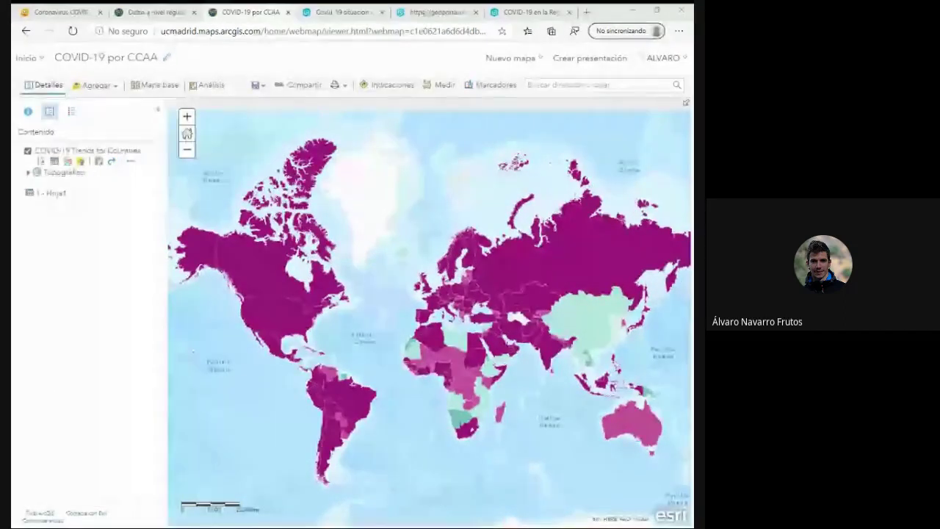
pyautogui.click(255, 85)
pyautogui.click(261, 97)
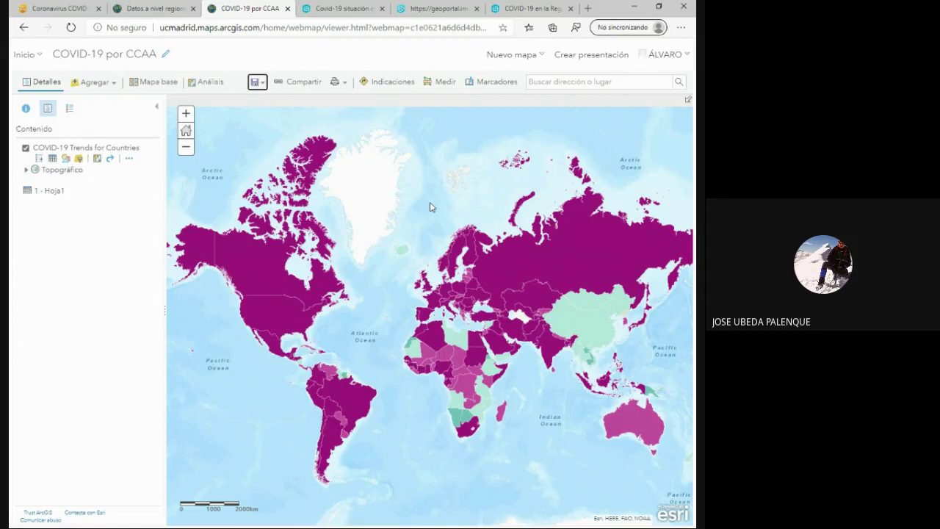
# Open the layer search and switch its source to Living Atlas.
pyautogui.click(99, 83)
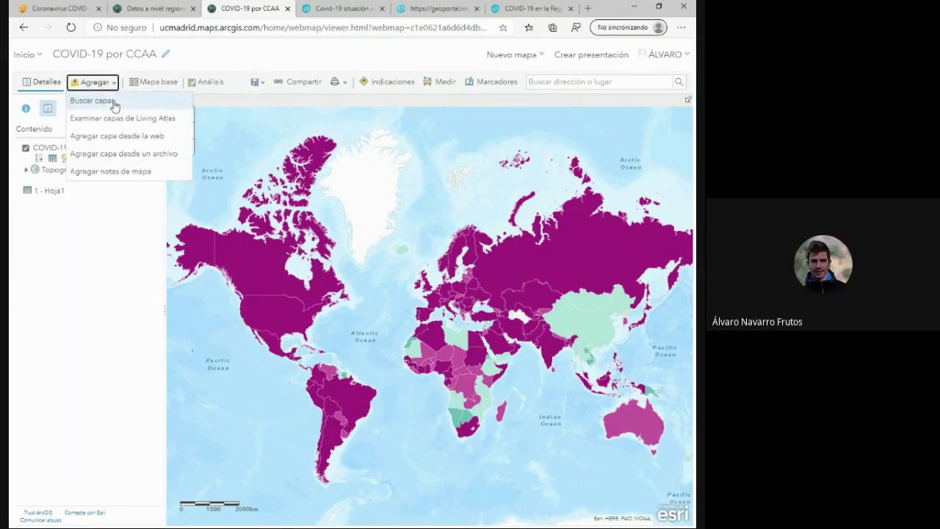
pyautogui.click(114, 106)
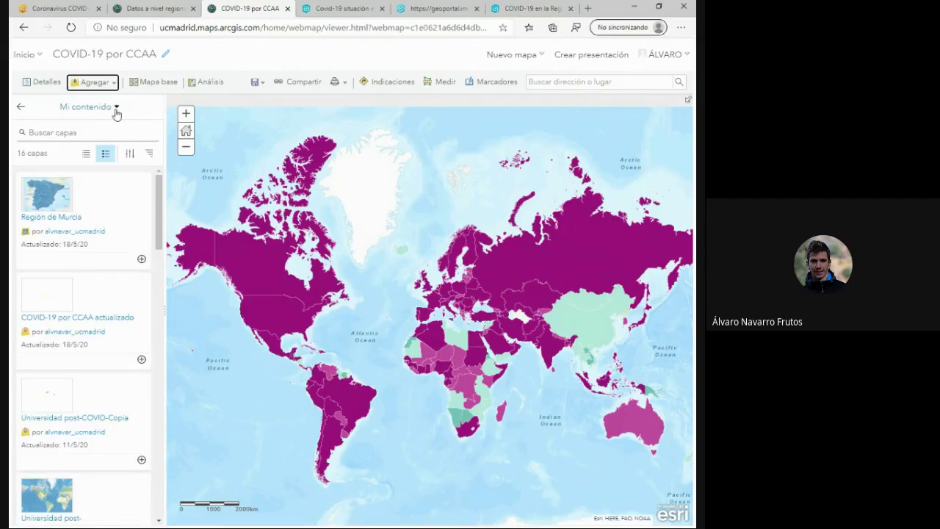
pyautogui.click(115, 110)
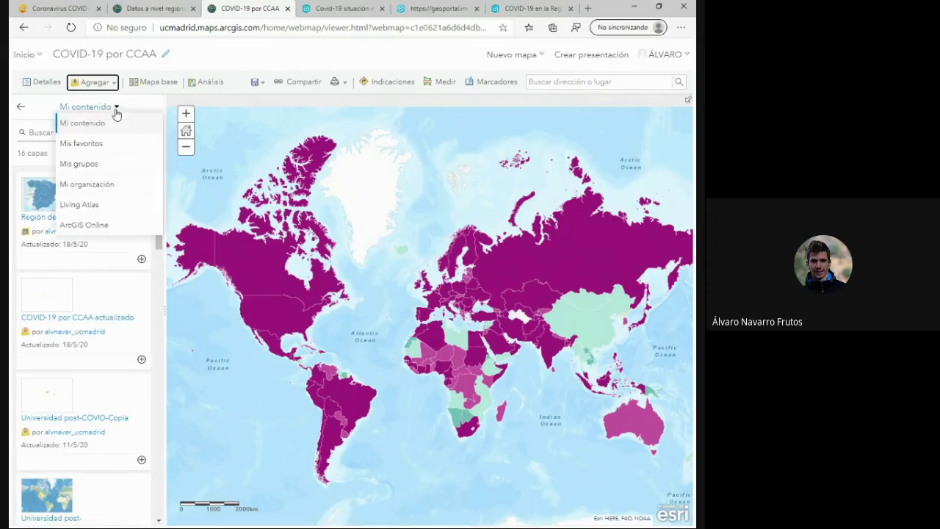
pyautogui.click(97, 210)
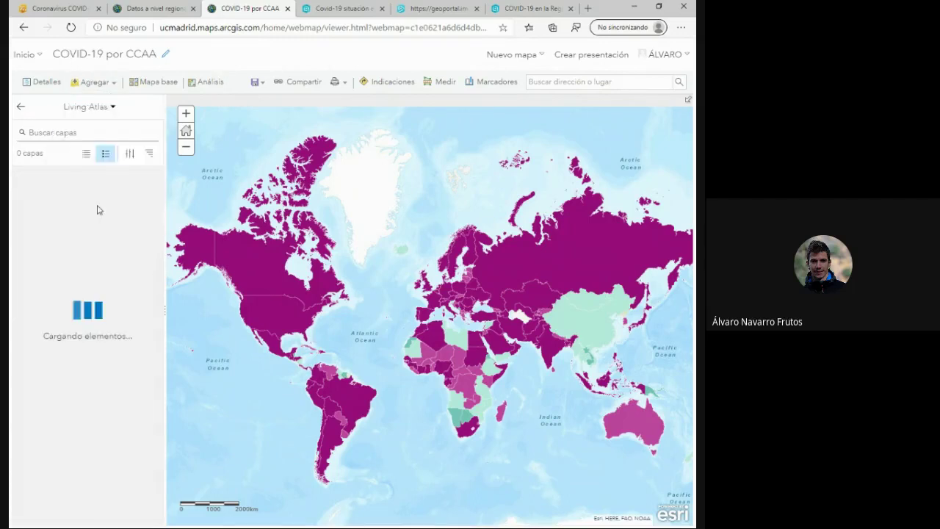
pyautogui.click(94, 133)
pyautogui.write('cov')
pyautogui.press('BackSpace')
pyautogui.press('BackSpace')
pyautogui.press('BackSpace')
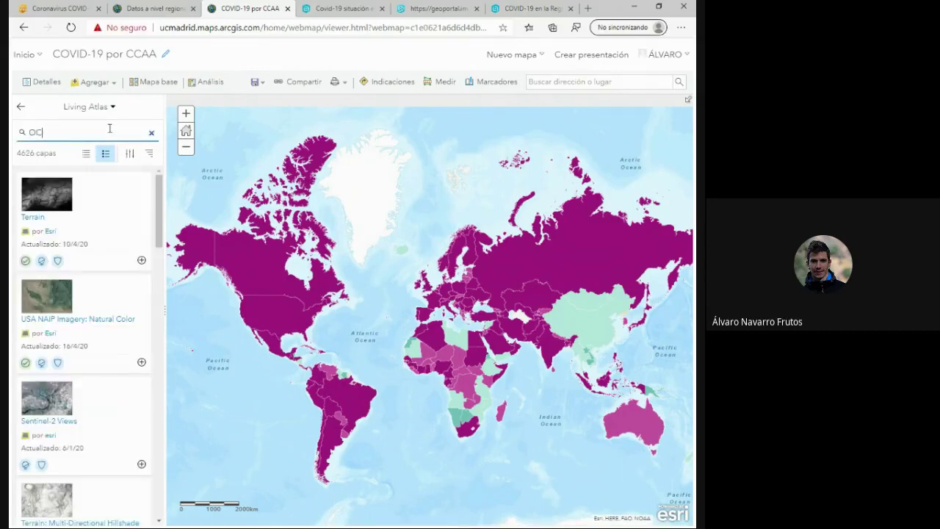
# Return to the map contents and hide the COVID-19 Trends for Countries layer over the Madrid area.
pyautogui.scroll(3, 426, 319)
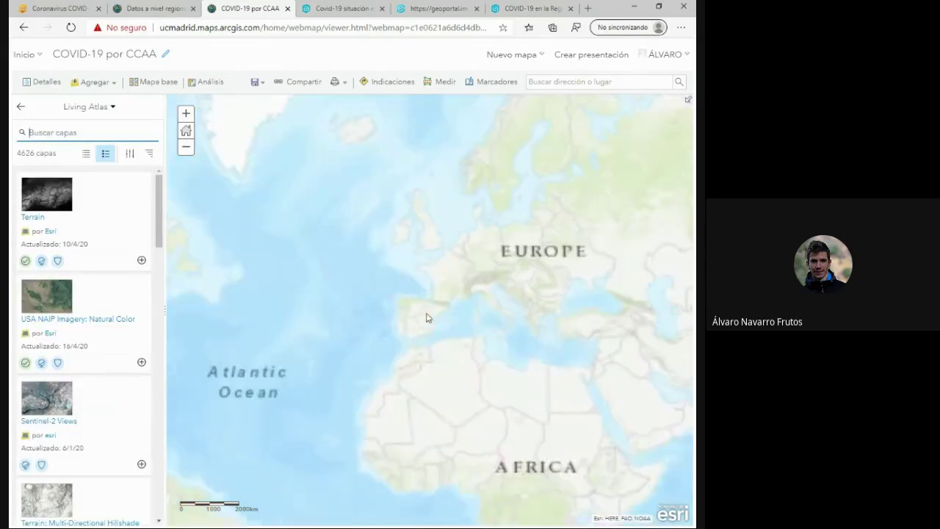
pyautogui.scroll(6, 420, 312)
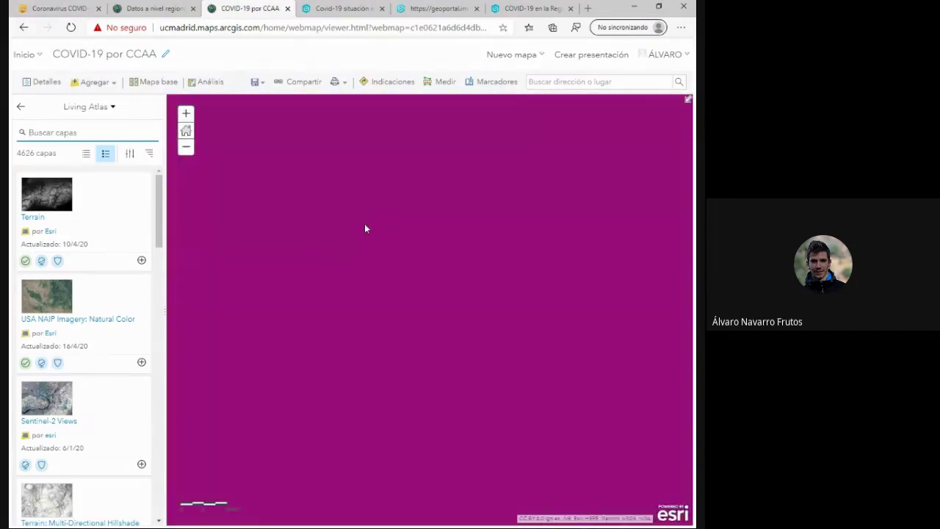
pyautogui.click(22, 108)
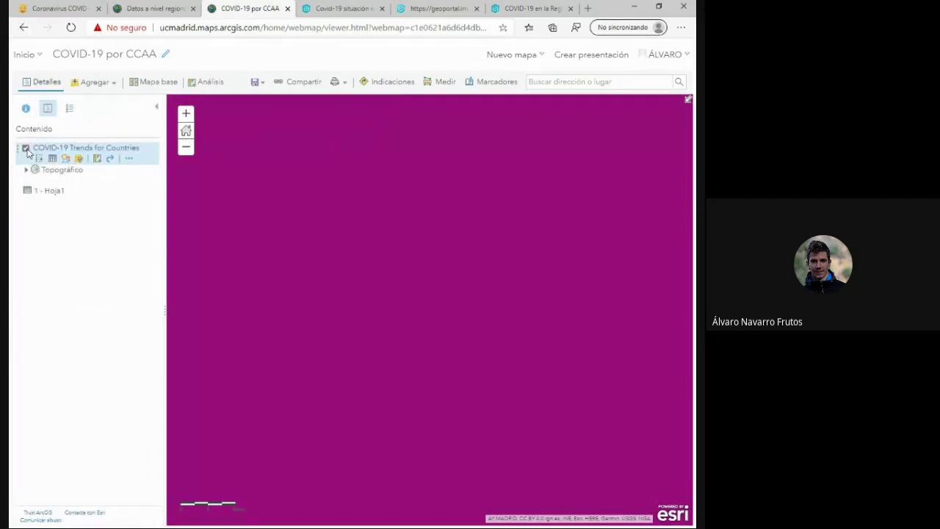
pyautogui.click(26, 149)
# Browse the Living Atlas layers for COVID and filter the results to only content within the map area.
pyautogui.click(94, 82)
pyautogui.click(122, 119)
pyautogui.click(95, 83)
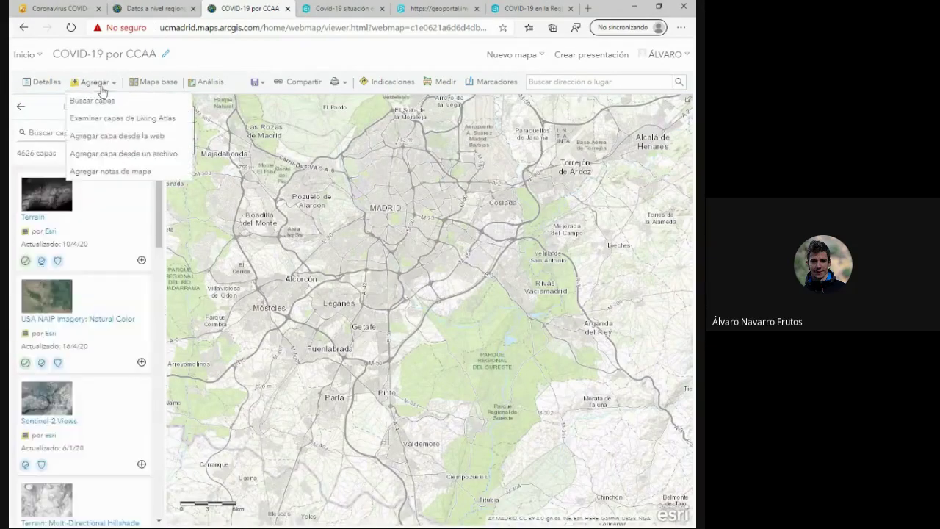
pyautogui.click(115, 122)
pyautogui.click(88, 133)
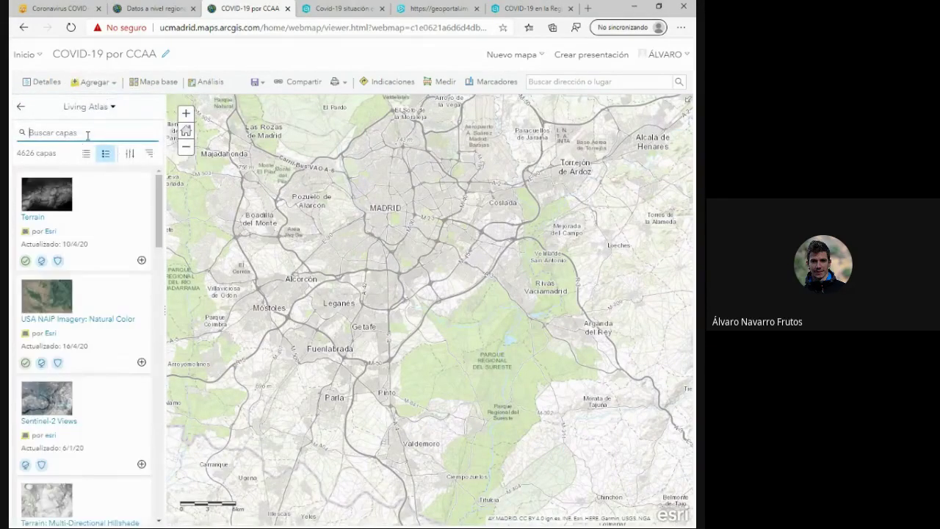
pyautogui.write('COVID')
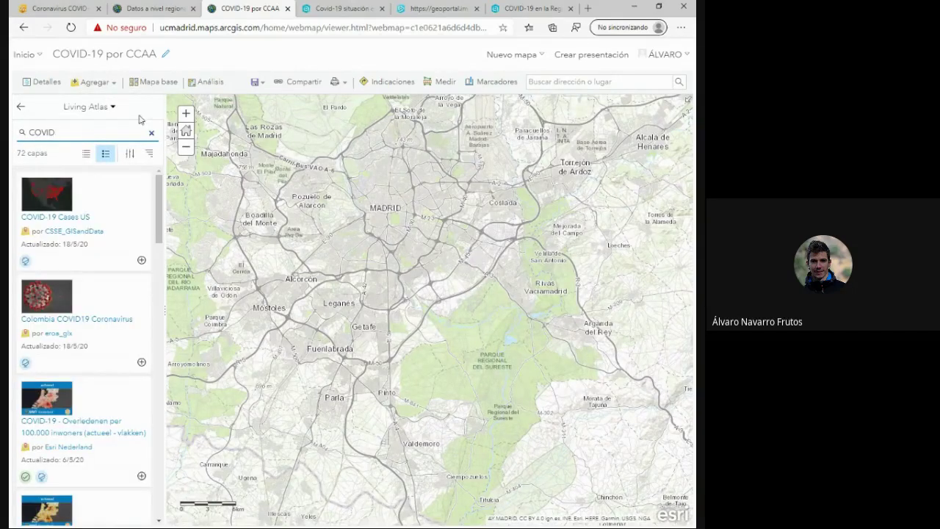
pyautogui.click(129, 154)
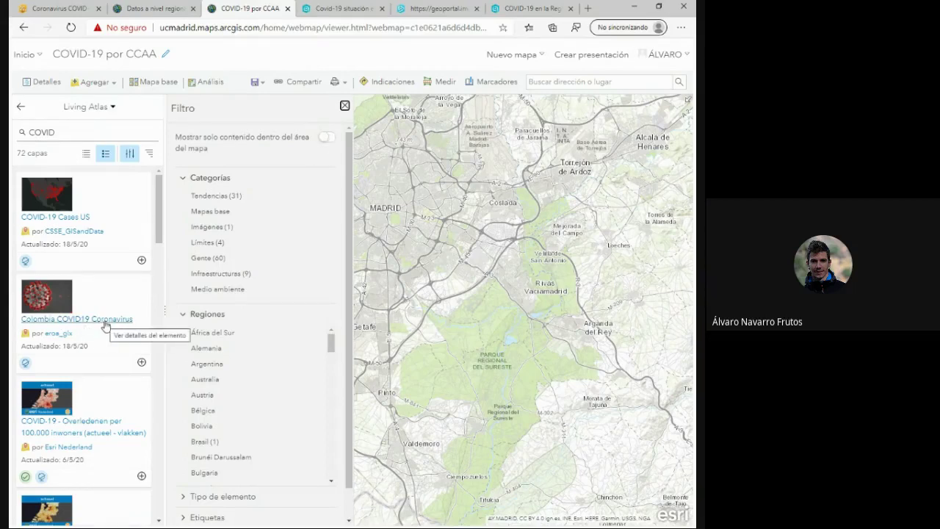
pyautogui.click(326, 137)
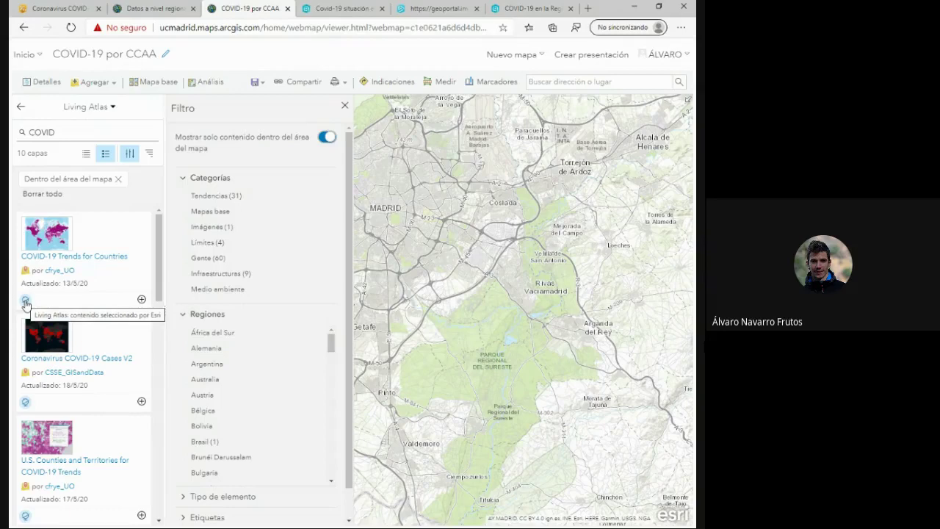
# Open the details of the COVID-19 Trends for Countries layer and read its trend report, trend categories and methodology.
pyautogui.click(100, 255)
pyautogui.scroll(-1, 250, 426)
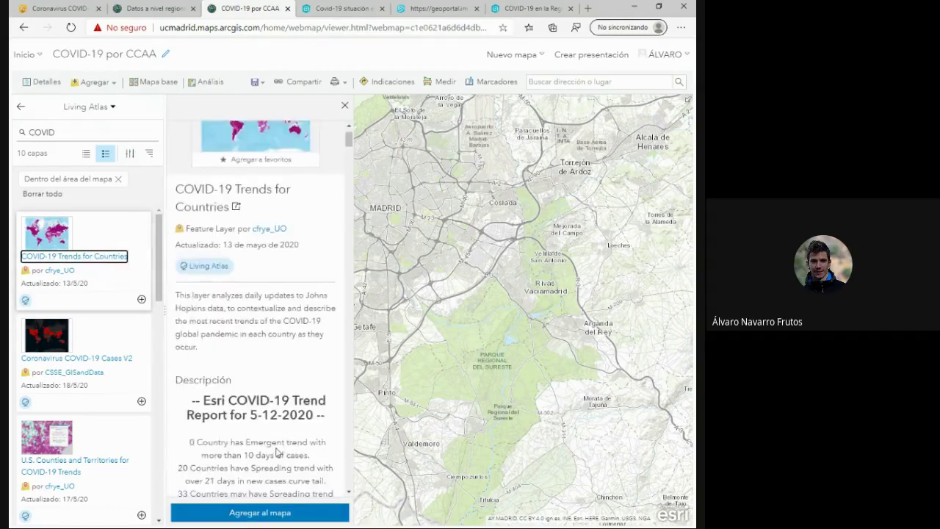
pyautogui.scroll(-2, 276, 452)
pyautogui.scroll(3, 283, 426)
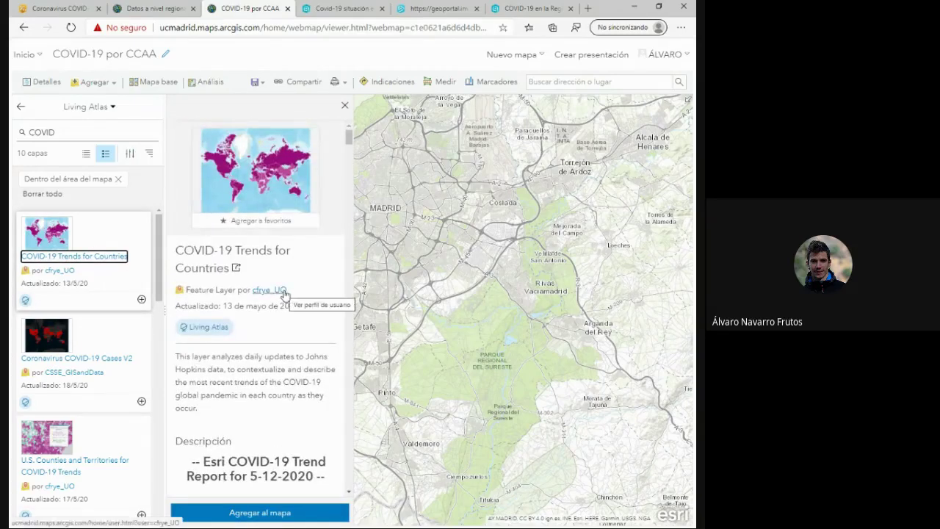
pyautogui.scroll(-3, 278, 401)
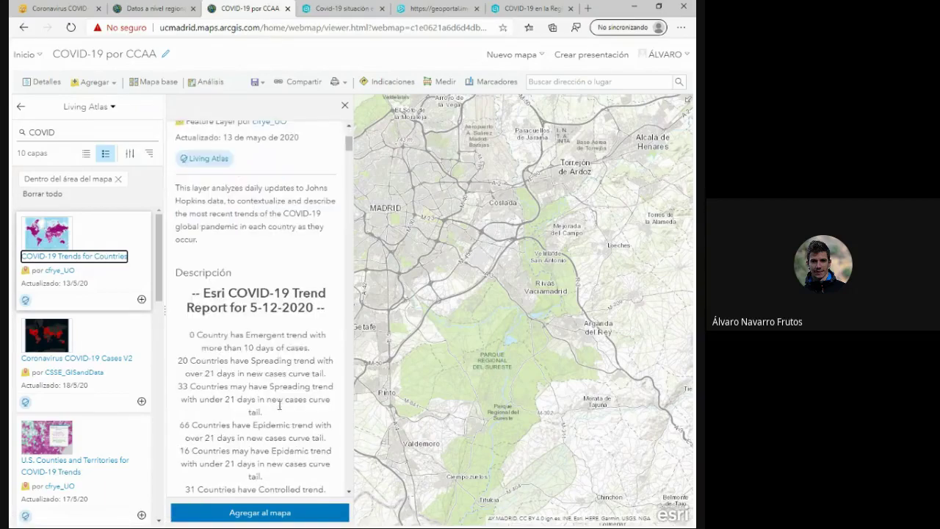
pyautogui.scroll(-5, 279, 406)
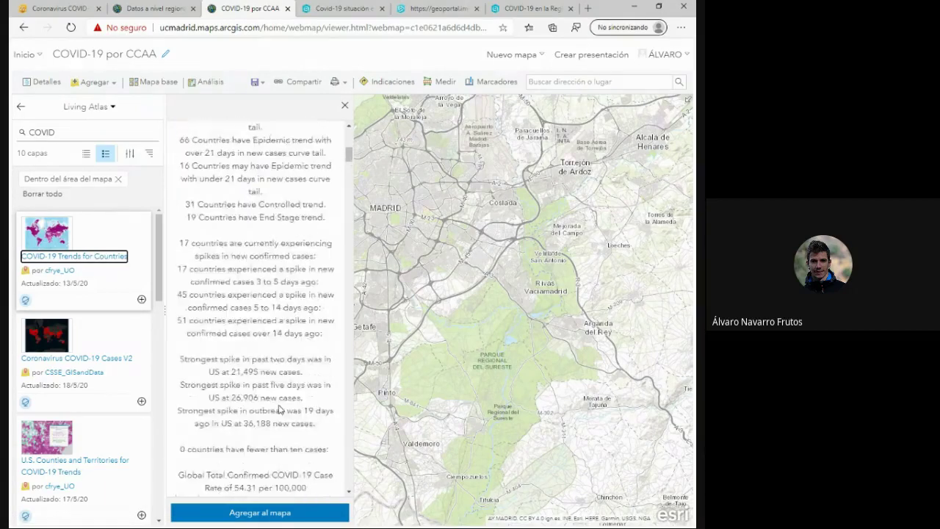
pyautogui.scroll(3, 279, 409)
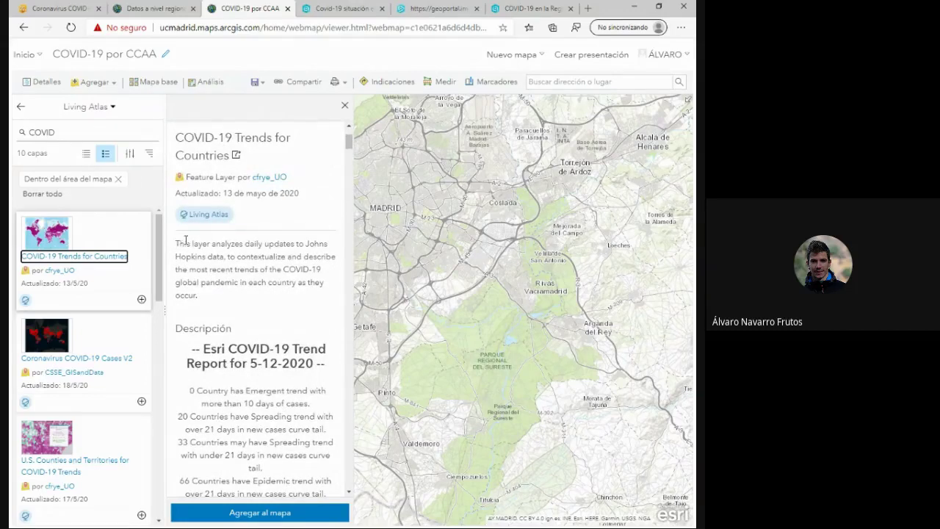
pyautogui.scroll(-12, 233, 297)
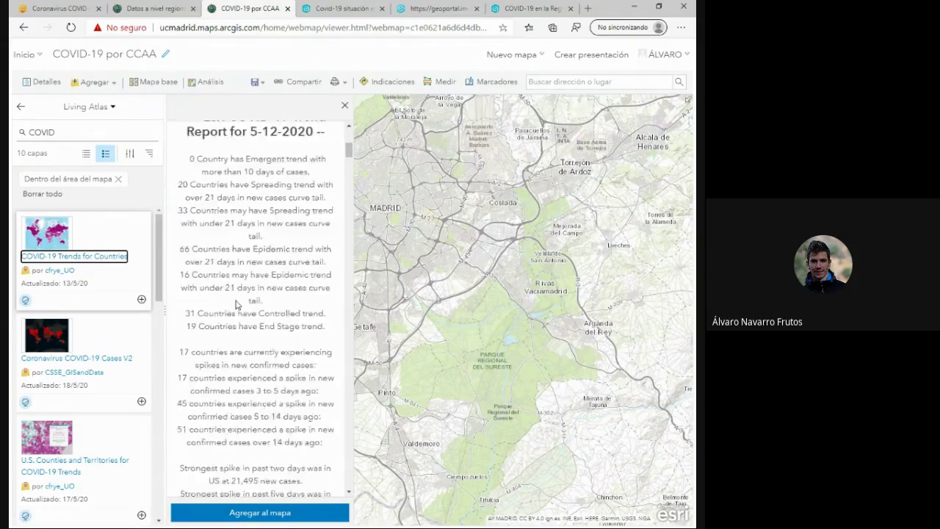
pyautogui.scroll(-15, 236, 305)
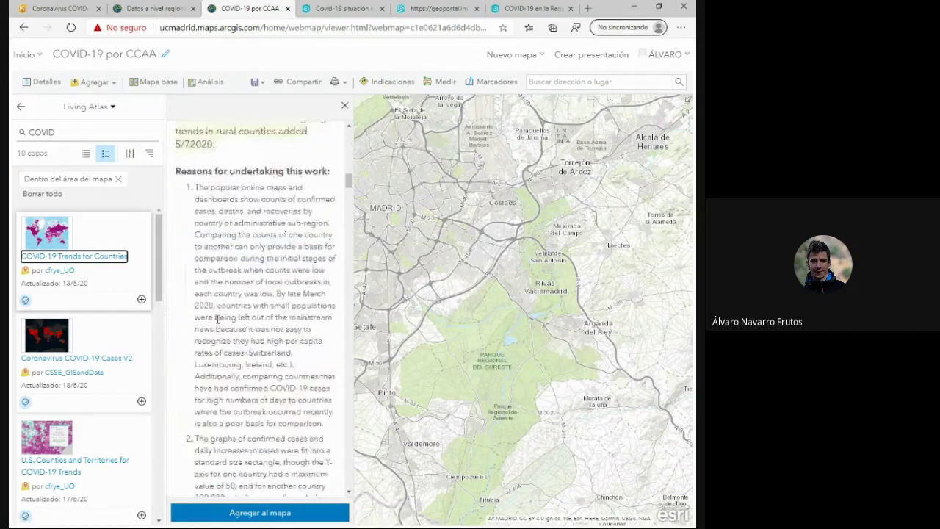
pyautogui.scroll(-15, 239, 300)
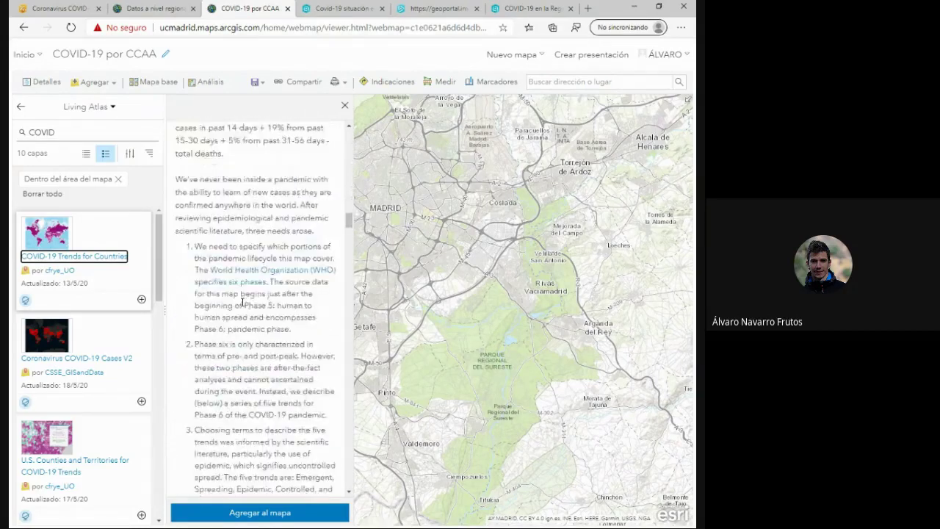
pyautogui.scroll(-8, 262, 294)
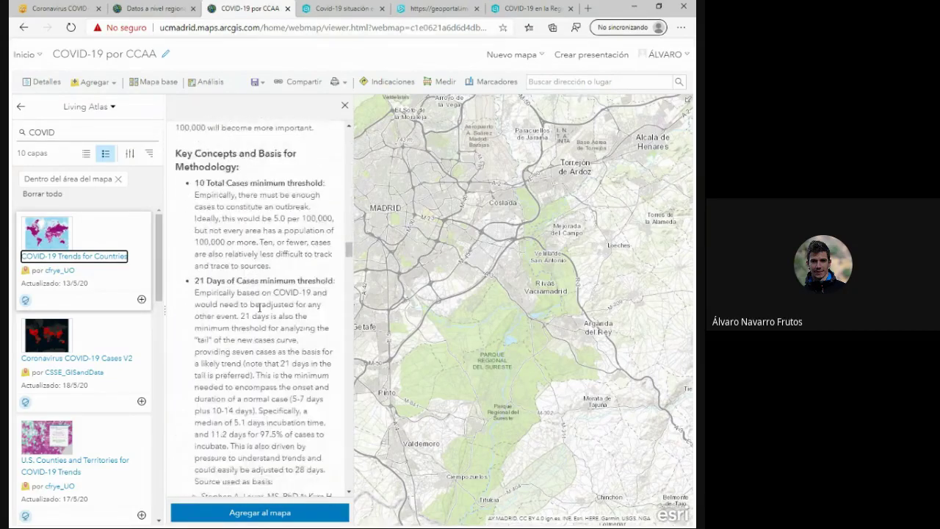
pyautogui.scroll(3, 205, 393)
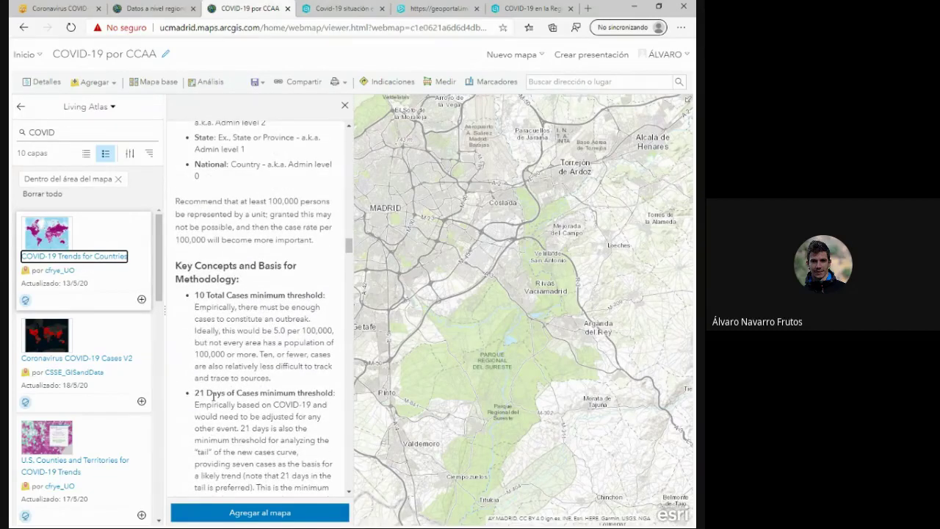
pyautogui.scroll(9, 213, 397)
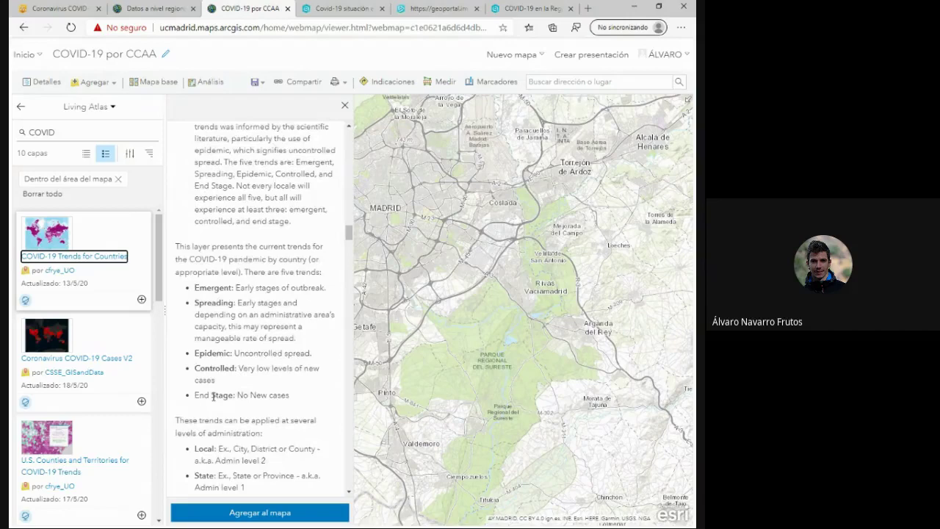
pyautogui.scroll(-10, 213, 397)
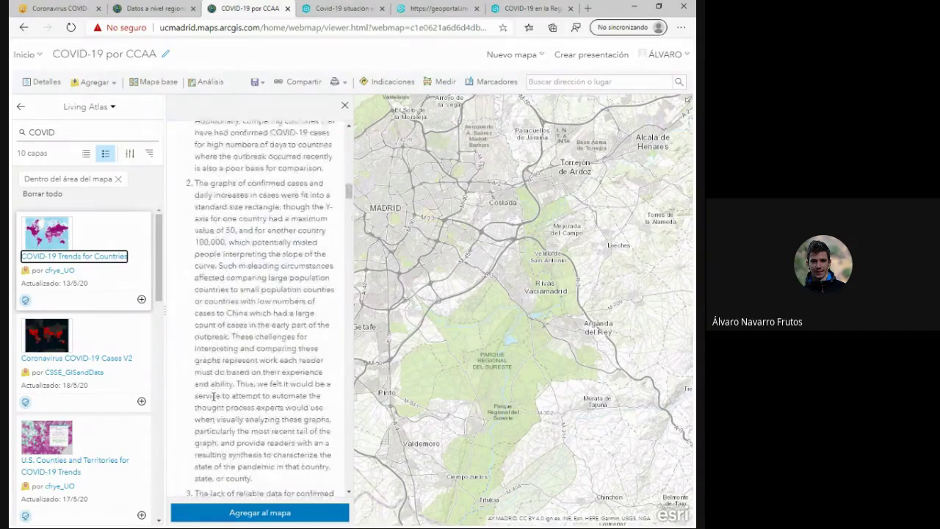
pyautogui.scroll(10, 213, 397)
pyautogui.scroll(10, 213, 397)
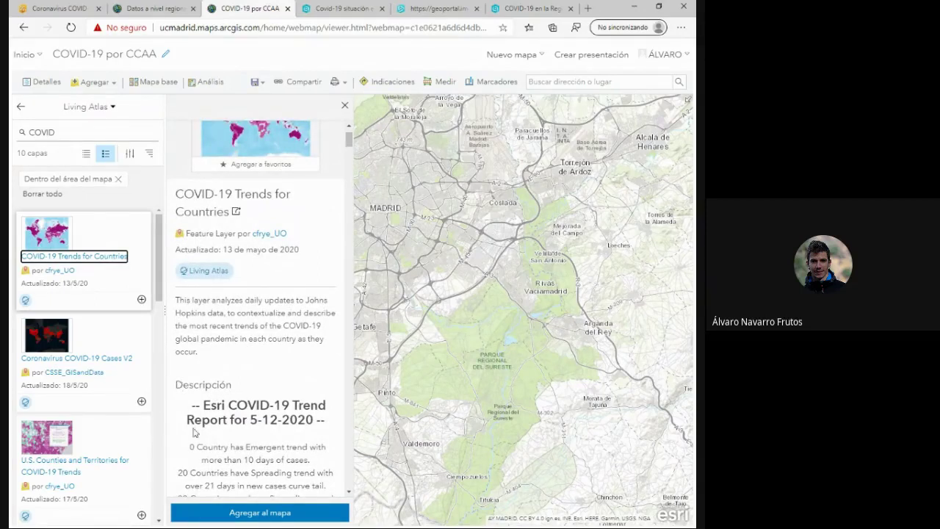
pyautogui.scroll(-1, 195, 430)
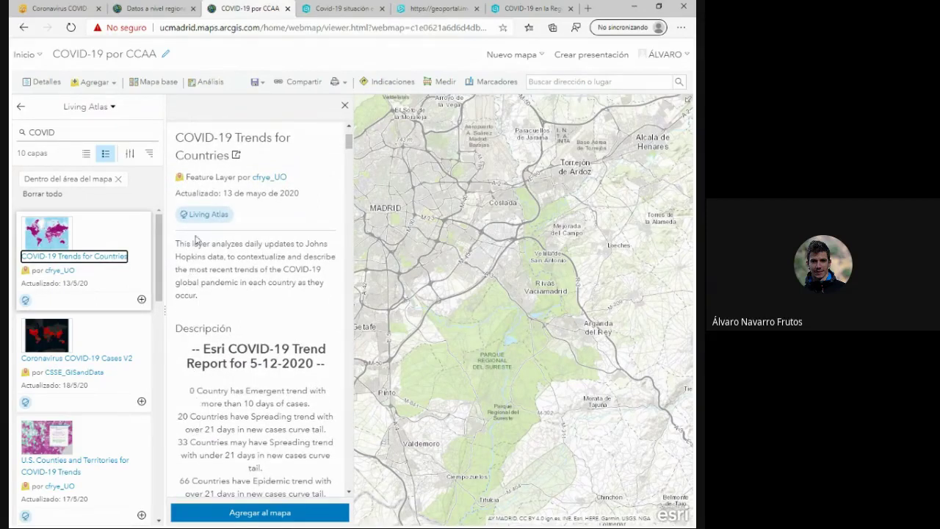
pyautogui.scroll(-4, 211, 346)
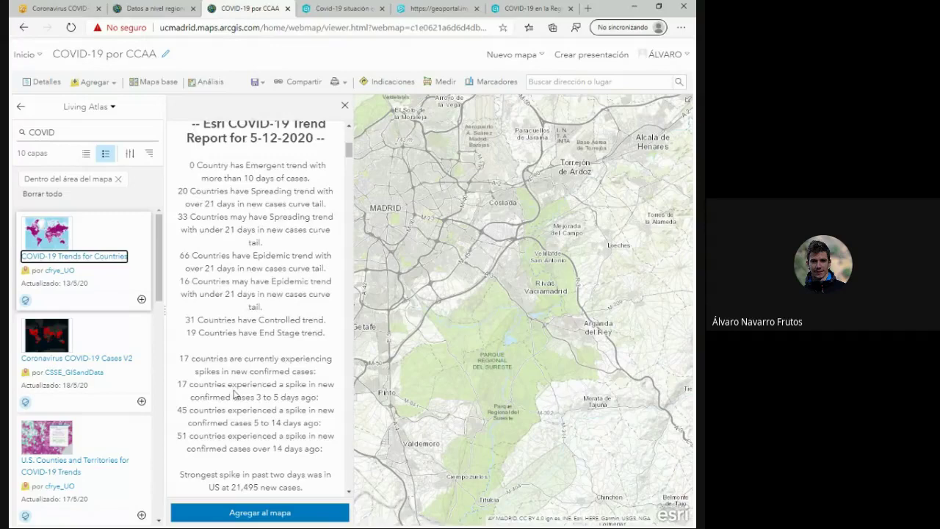
pyautogui.scroll(-1, 234, 395)
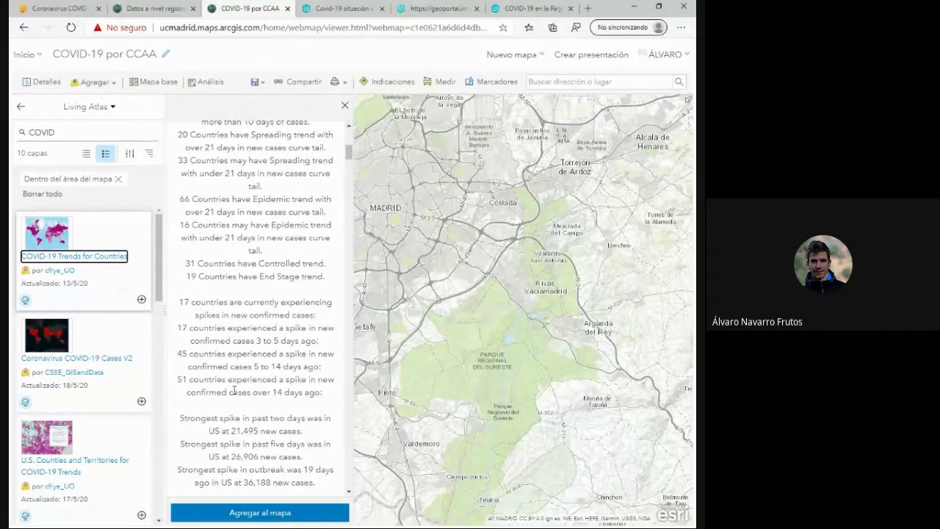
pyautogui.scroll(10, 234, 392)
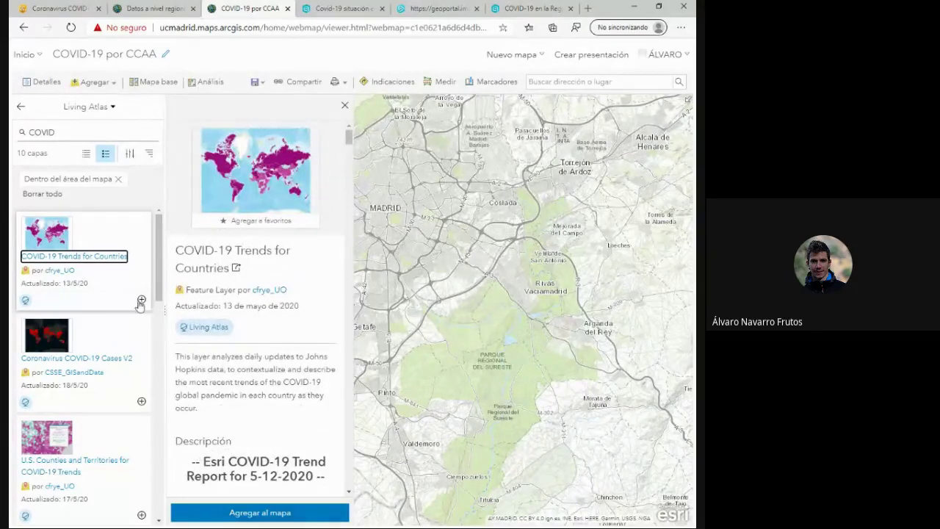
# Close the COVID-19 Trends for Countries item details and return from the Living Atlas search to the map's contents.
pyautogui.click(344, 106)
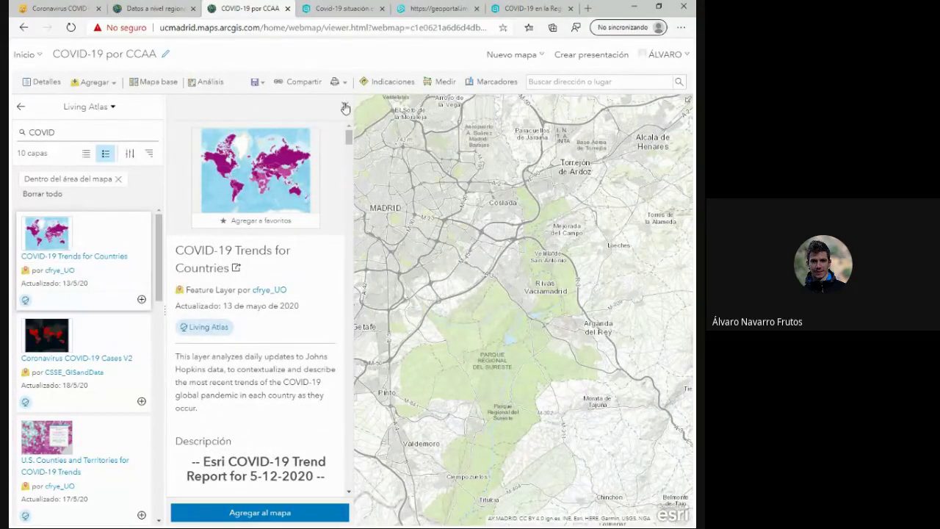
pyautogui.click(344, 107)
pyautogui.click(21, 106)
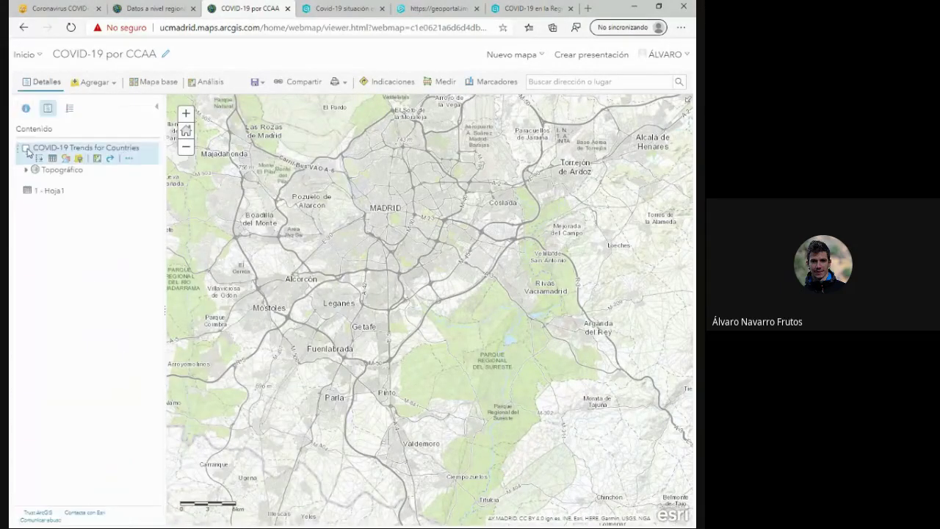
# Turn on the COVID-19 Trends for Countries layer and zoom the map to its full extent.
pyautogui.click(25, 149)
pyautogui.click(128, 158)
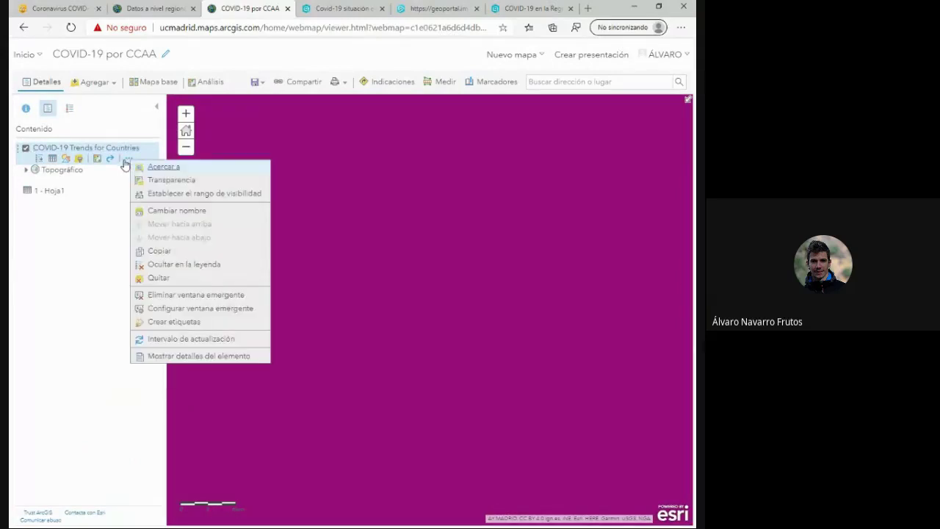
pyautogui.click(172, 171)
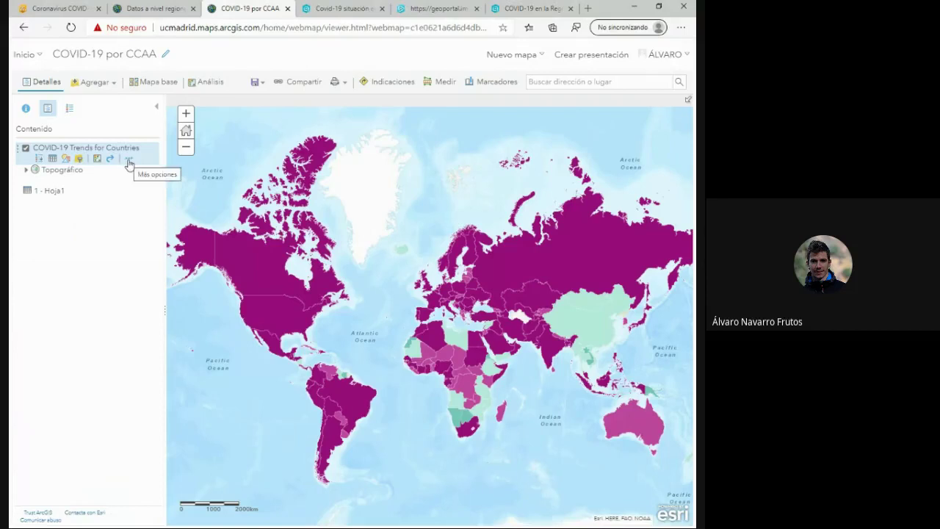
pyautogui.click(129, 161)
pyautogui.click(165, 169)
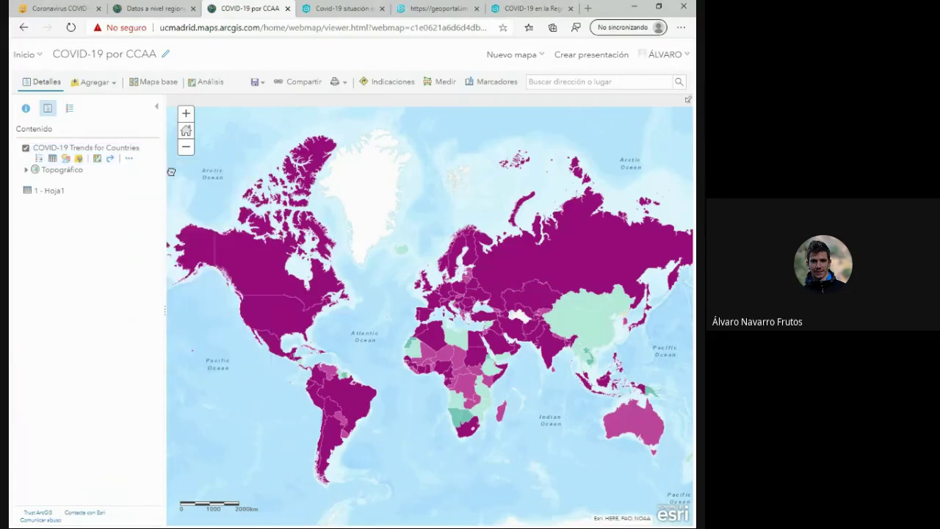
pyautogui.click(130, 160)
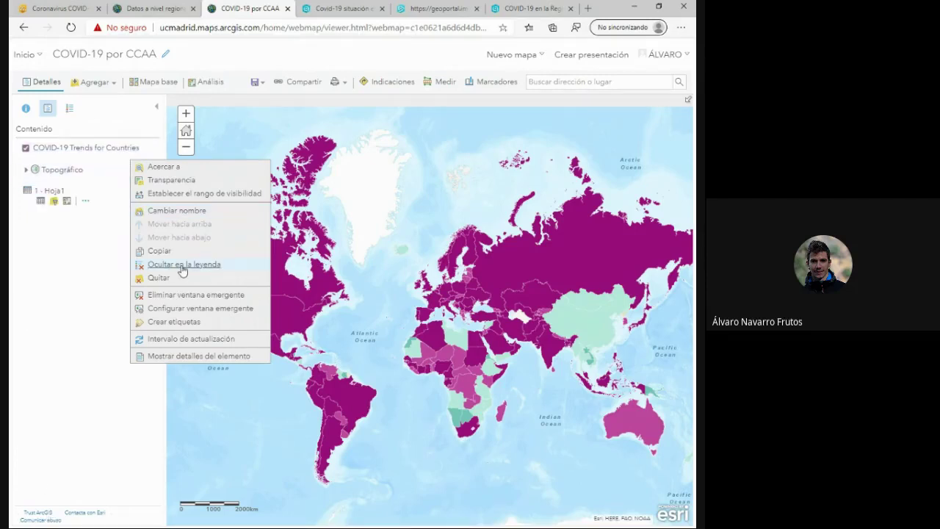
pyautogui.click(105, 308)
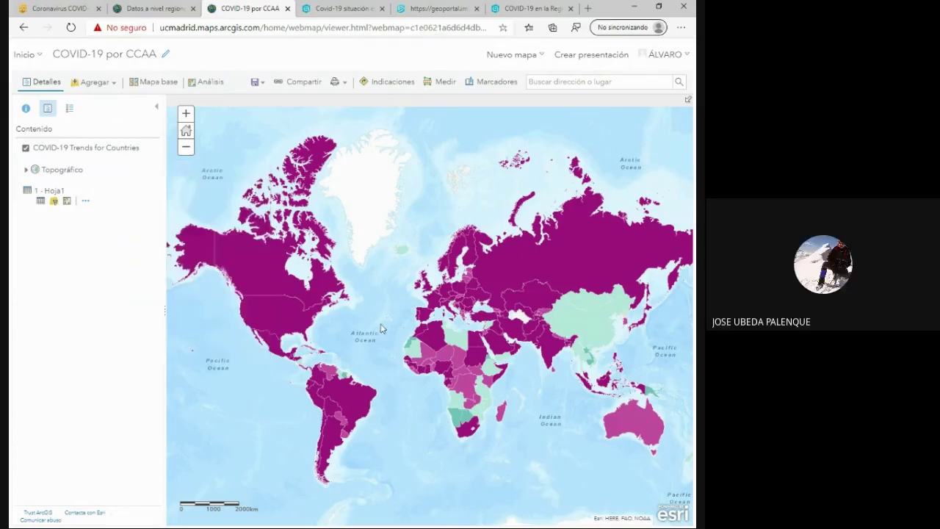
# Examine Mauritania's COVID-19 trend pop-up on the world map, and close it.
pyautogui.click(416, 351)
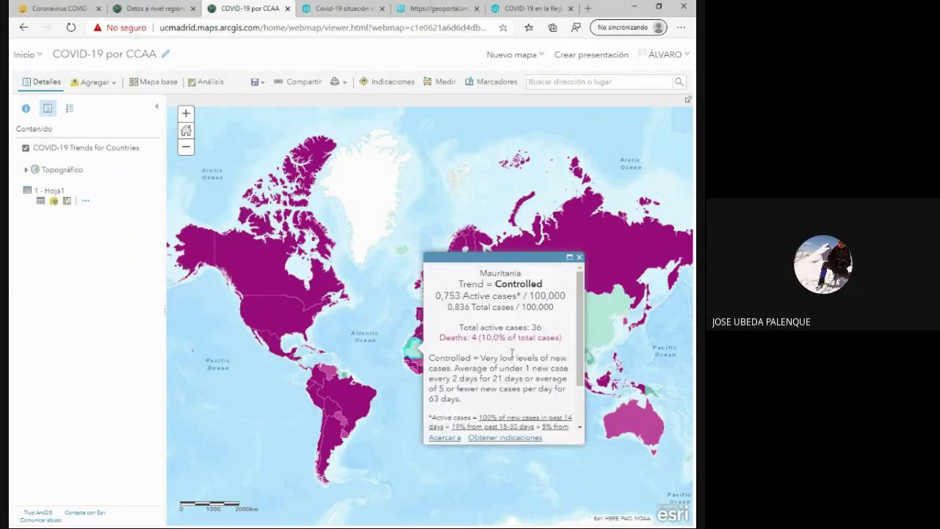
pyautogui.scroll(-1, 514, 354)
pyautogui.scroll(1, 517, 360)
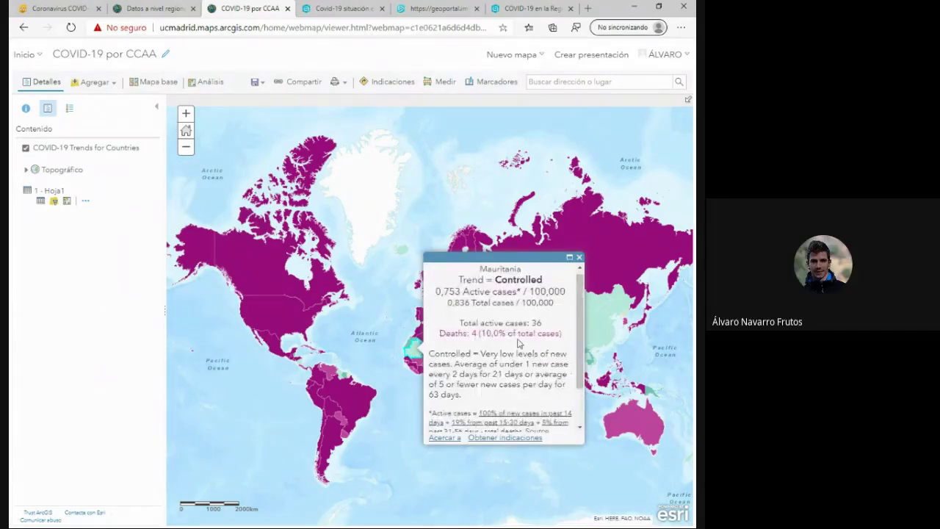
pyautogui.scroll(1, 518, 342)
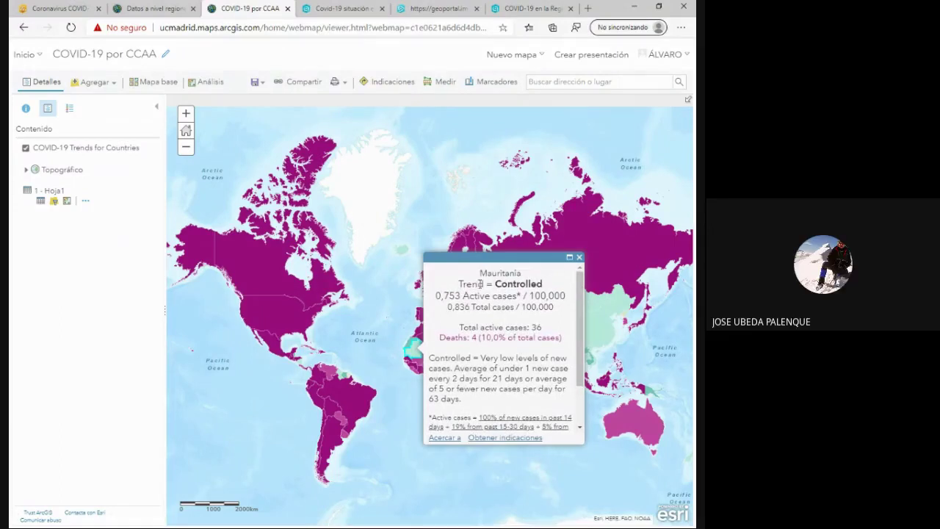
pyautogui.click(579, 257)
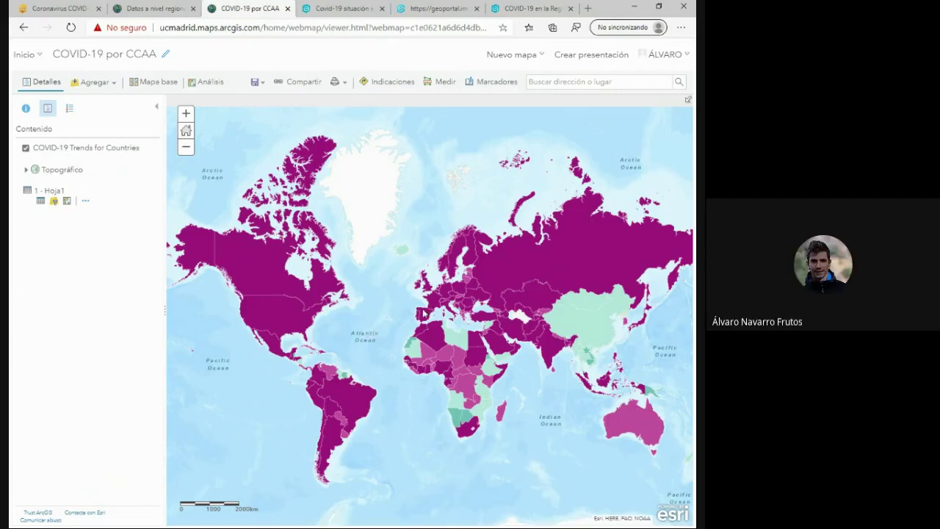
# Examine Spain's COVID-19 trend pop-up on the world map, and close it.
pyautogui.click(425, 316)
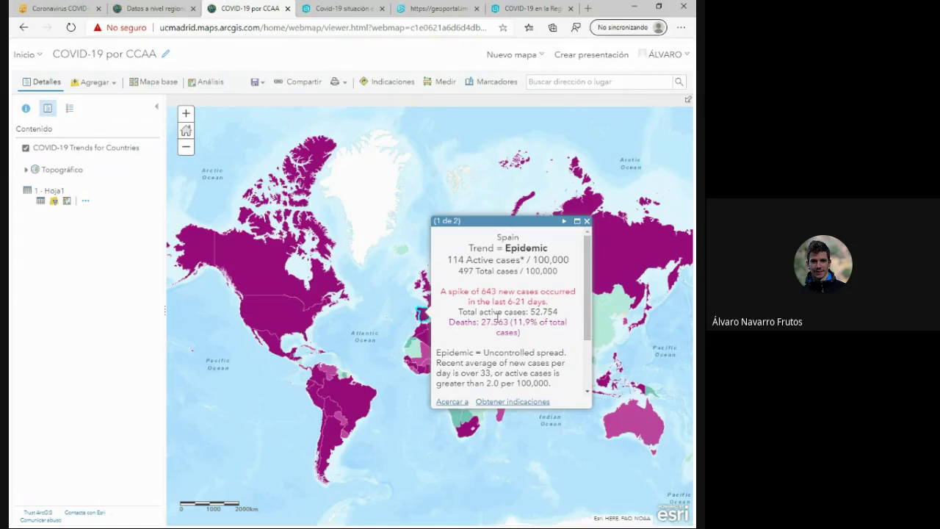
pyautogui.scroll(-1, 495, 317)
pyautogui.scroll(1, 495, 318)
pyautogui.click(586, 221)
pyautogui.moveTo(63, 161)
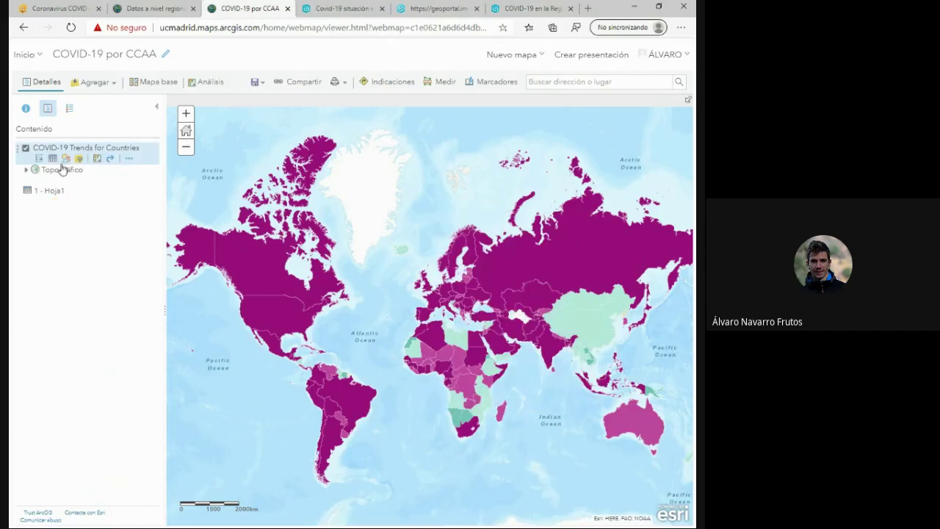
pyautogui.click(131, 161)
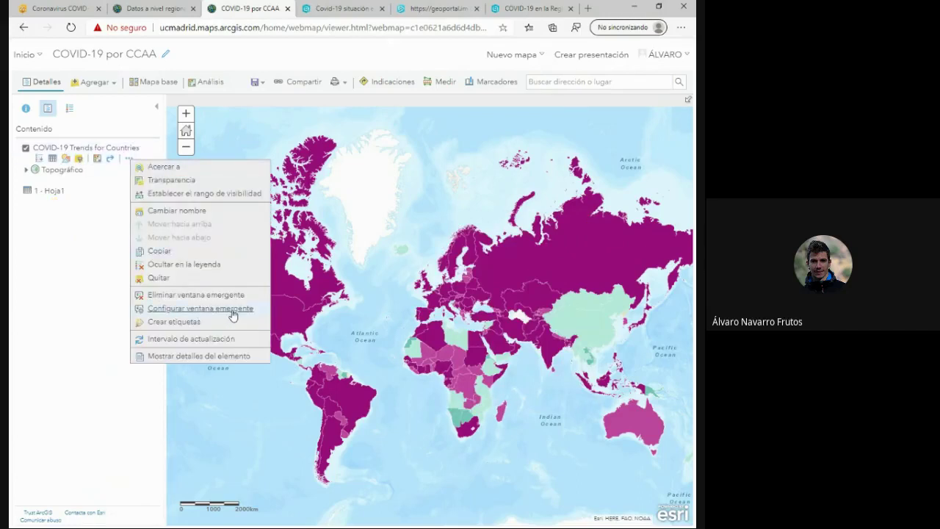
# Add the Universidad post-COVID_stakeholder layer from your own content to the map and return to the contents list.
pyautogui.click(95, 82)
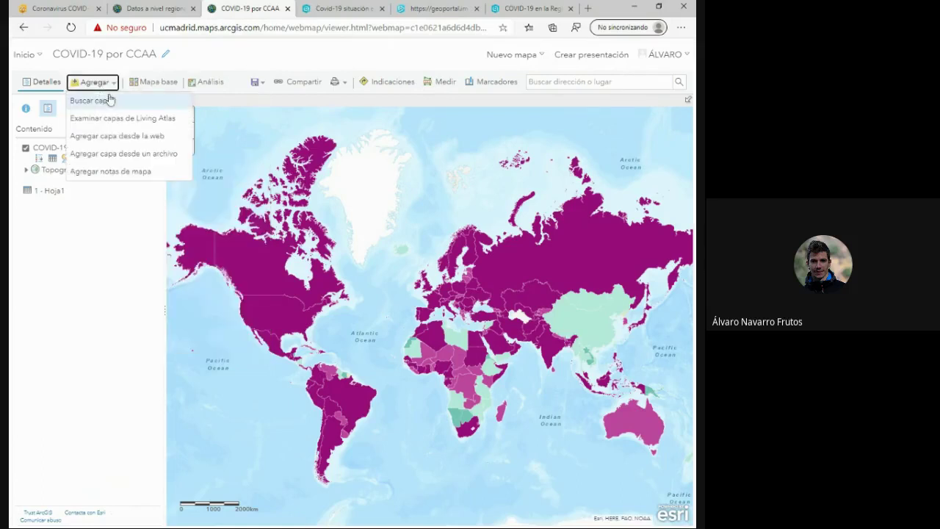
pyautogui.click(109, 100)
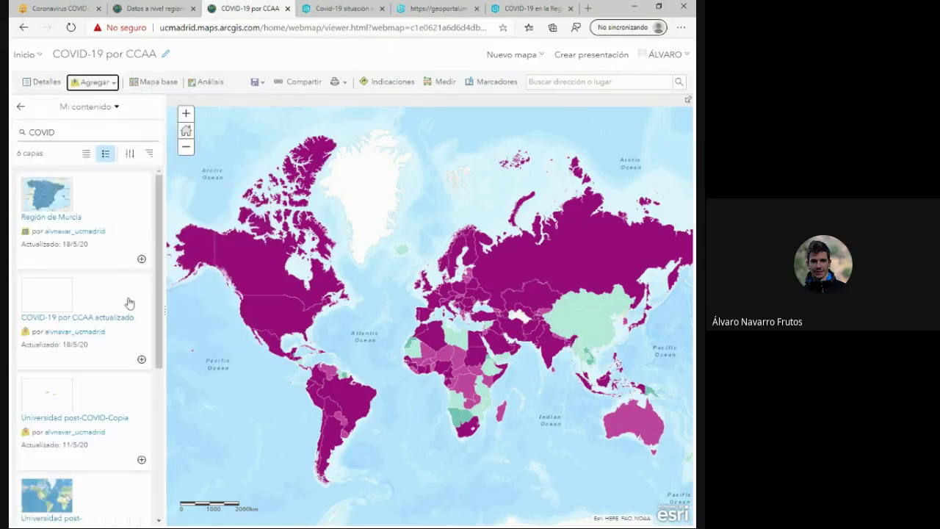
pyautogui.scroll(-4, 129, 302)
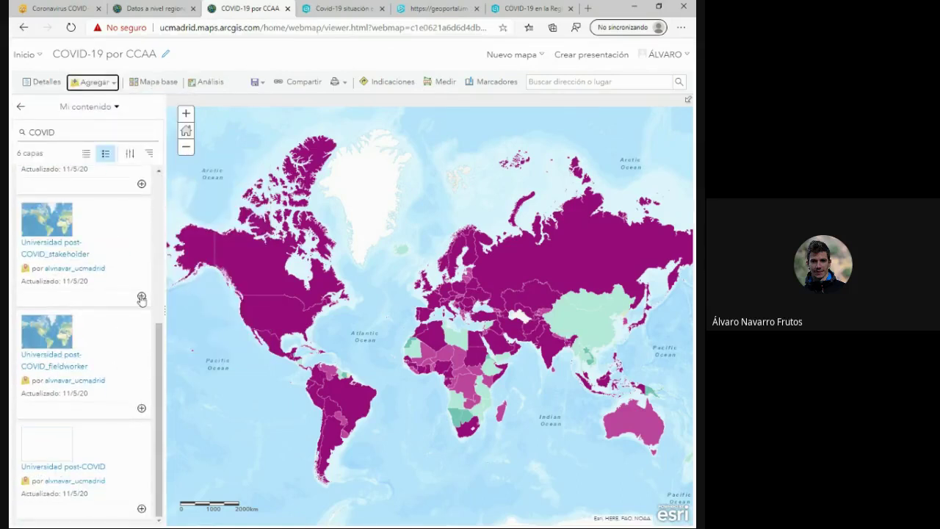
pyautogui.click(142, 297)
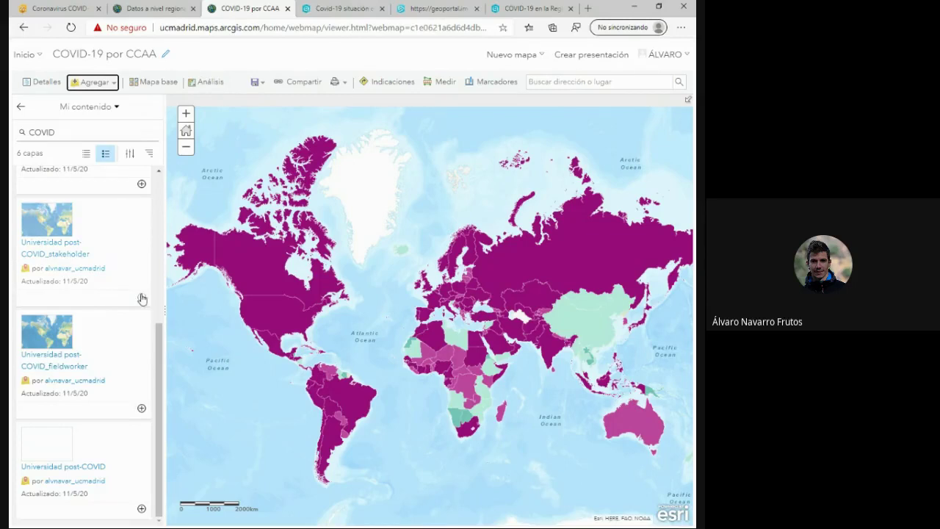
pyautogui.click(24, 108)
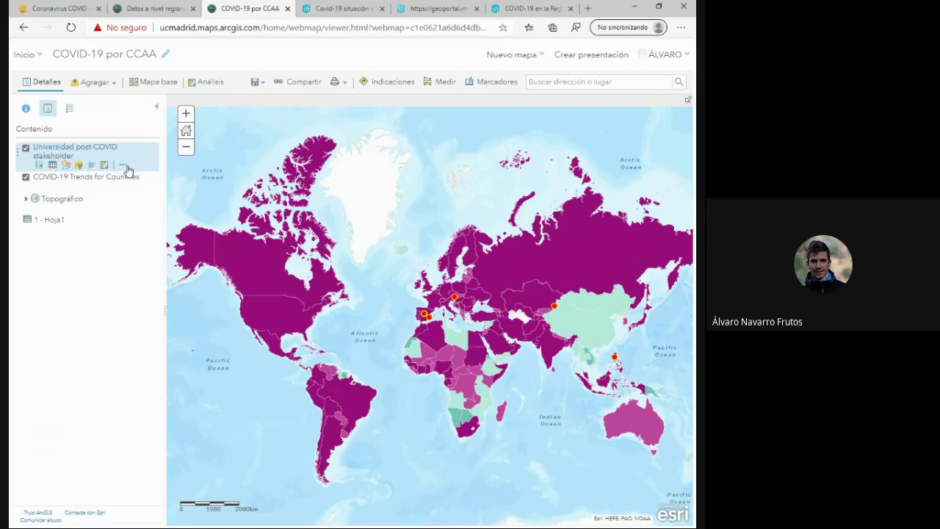
# Zoom to the Universidad post-COVID stakeholder points around Spain and hide the COVID-19 Trends for Countries layer.
pyautogui.click(127, 171)
pyautogui.click(150, 173)
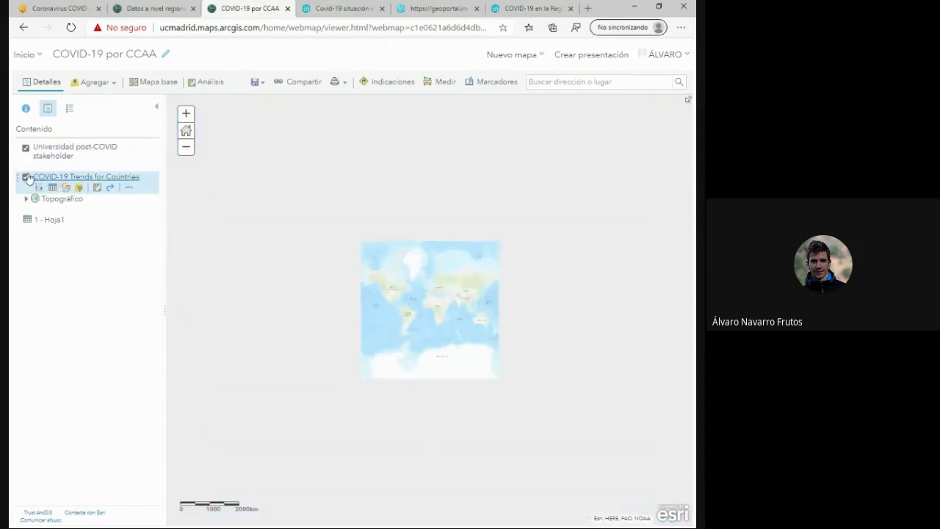
pyautogui.click(26, 178)
pyautogui.scroll(2, 432, 296)
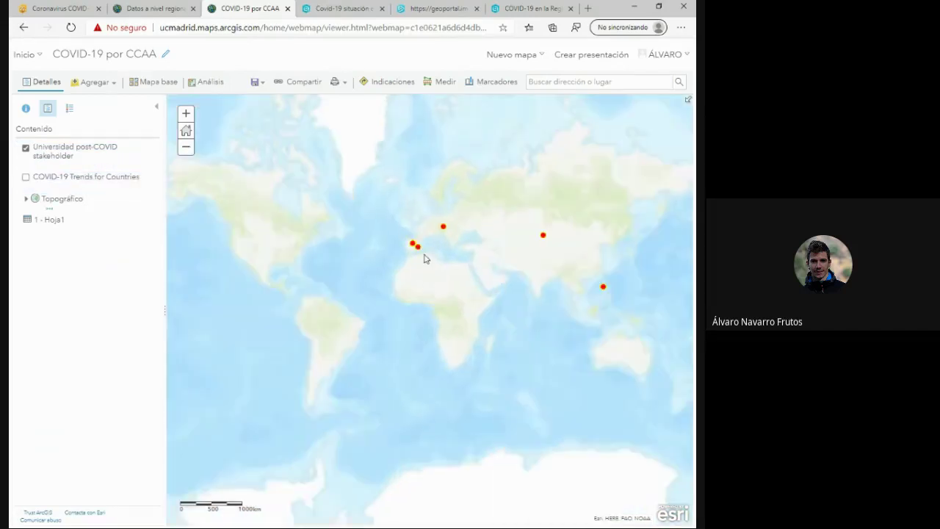
pyautogui.scroll(3, 419, 249)
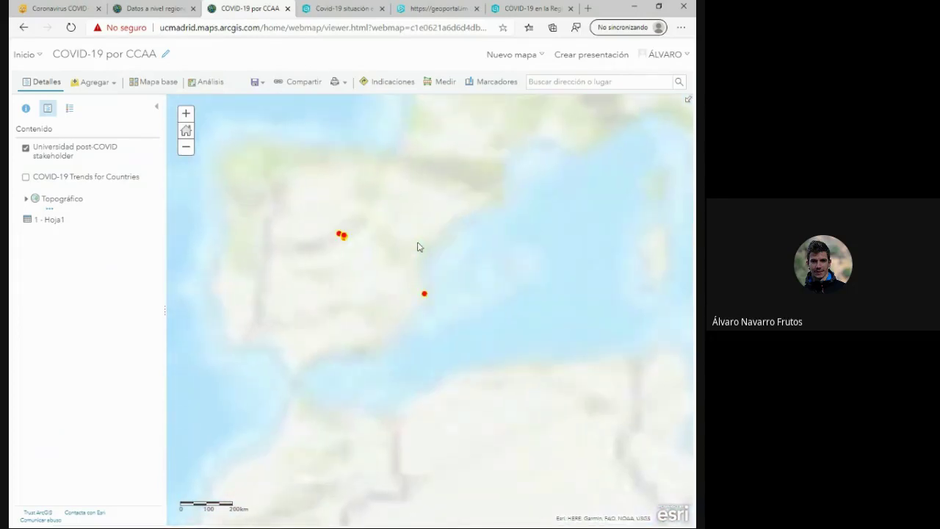
# Review the survey answers on COVID-19 symptoms and basic needs for the point between Valencia and Murcia, and close the pop-up.
pyautogui.click(424, 295)
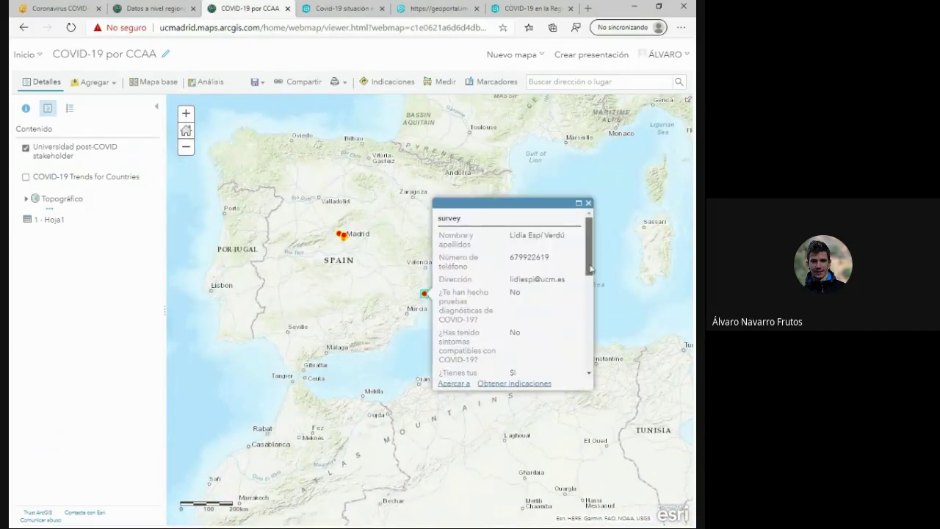
pyautogui.moveTo(589, 268); pyautogui.dragTo(606, 285)
pyautogui.moveTo(443, 265); pyautogui.dragTo(529, 269)
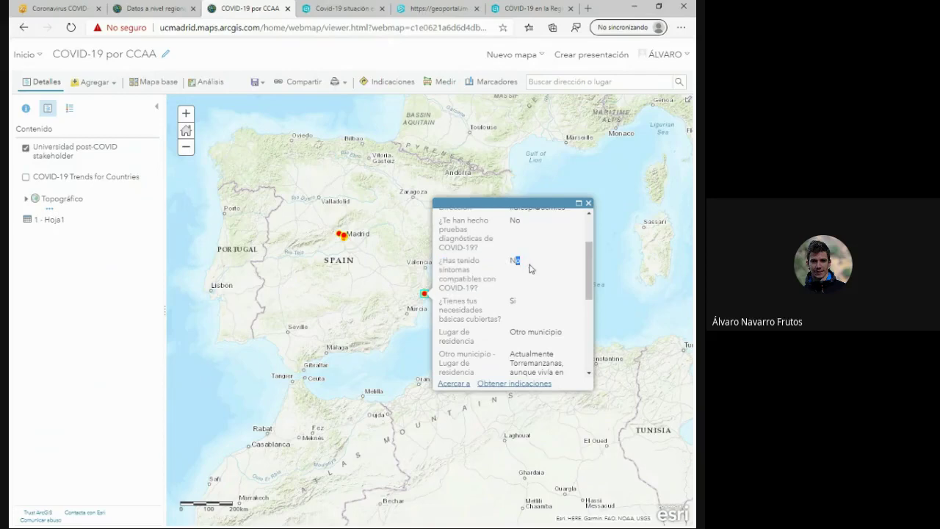
pyautogui.moveTo(440, 301); pyautogui.dragTo(477, 318)
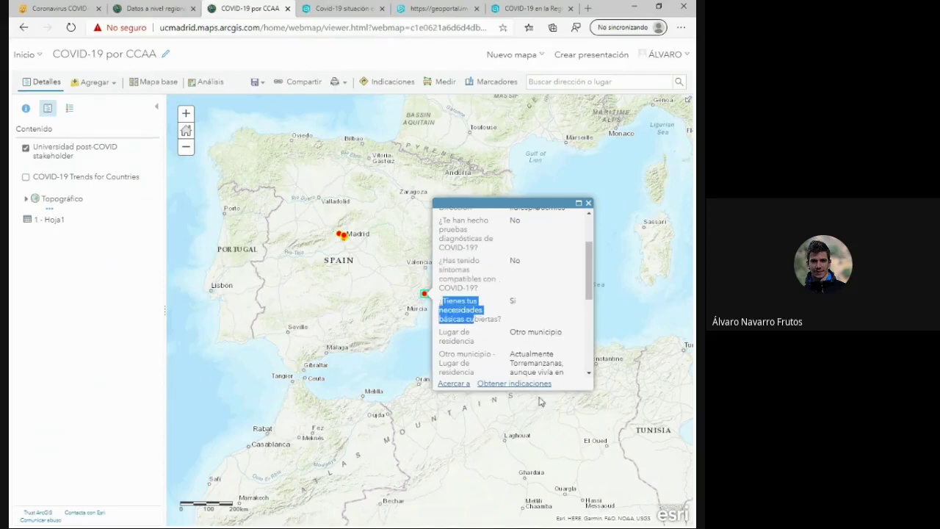
pyautogui.click(587, 204)
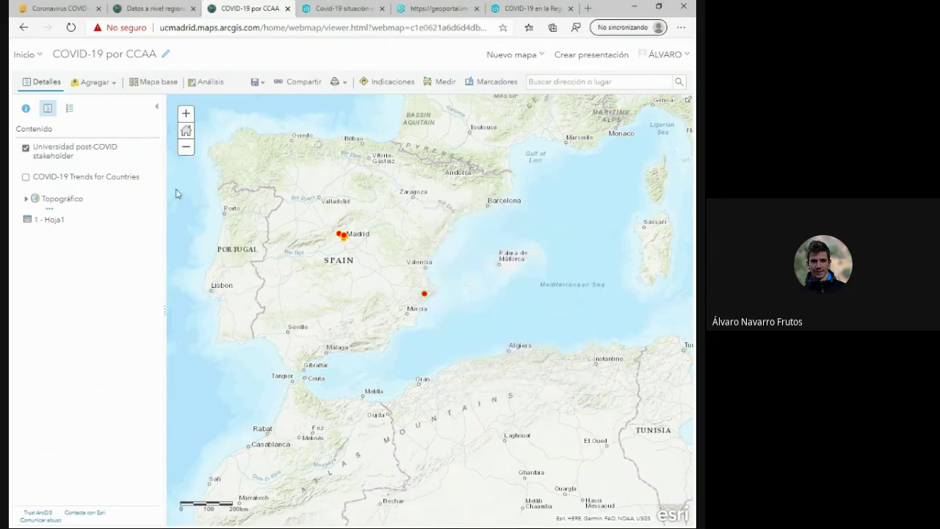
# Show the COVID-19 Trends for Countries layer and hide the Universidad post-COVID stakeholder layer.
pyautogui.moveTo(106, 189)
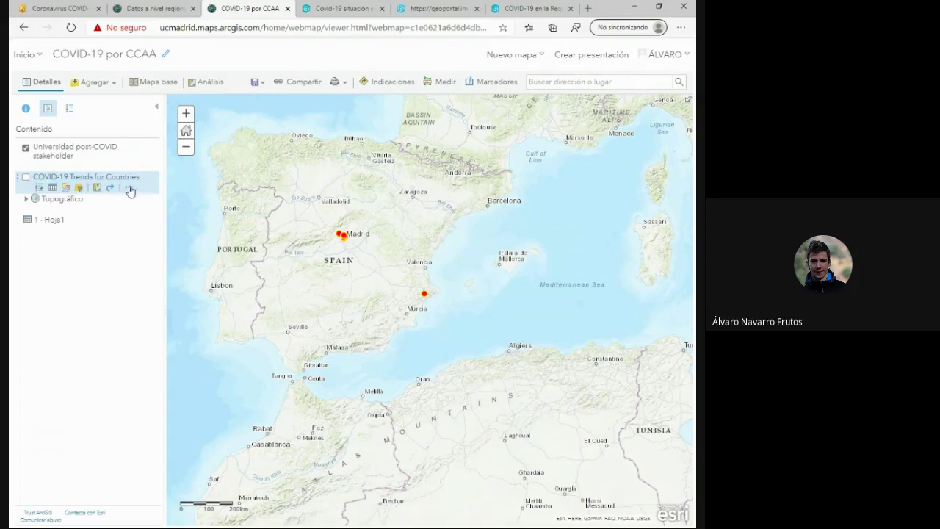
pyautogui.click(25, 177)
pyautogui.click(26, 148)
# Examine the new-case spike, trend explanation and data sources in Spain's COVID-19 Trends pop-up.
pyautogui.click(382, 259)
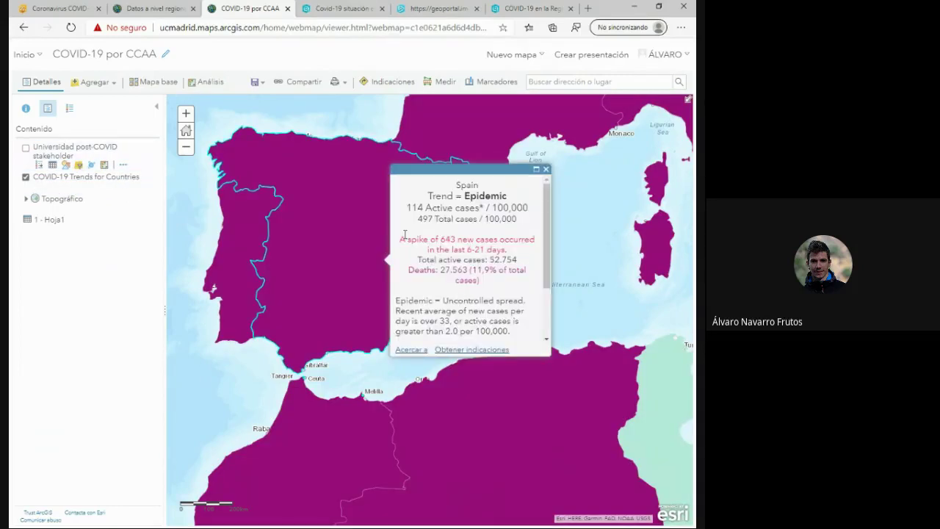
pyautogui.moveTo(404, 234); pyautogui.dragTo(494, 251)
pyautogui.click(495, 259)
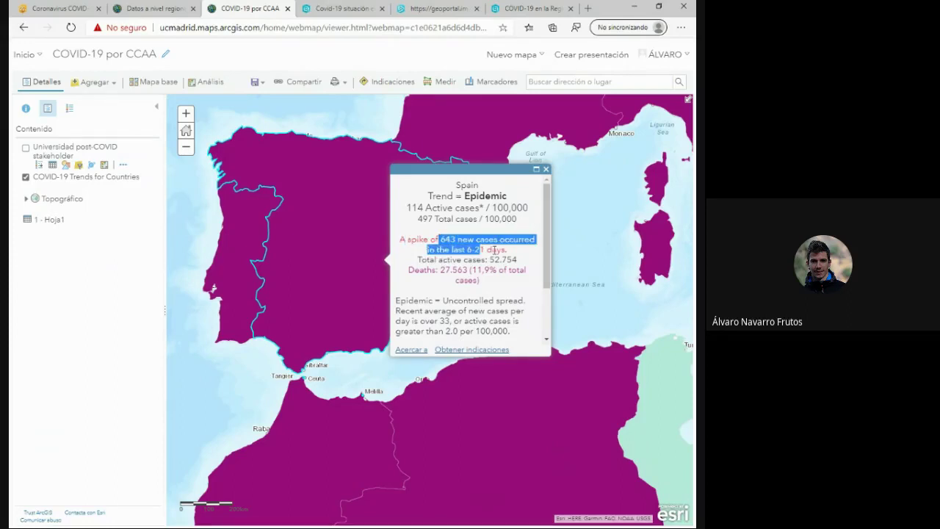
pyautogui.click(500, 251)
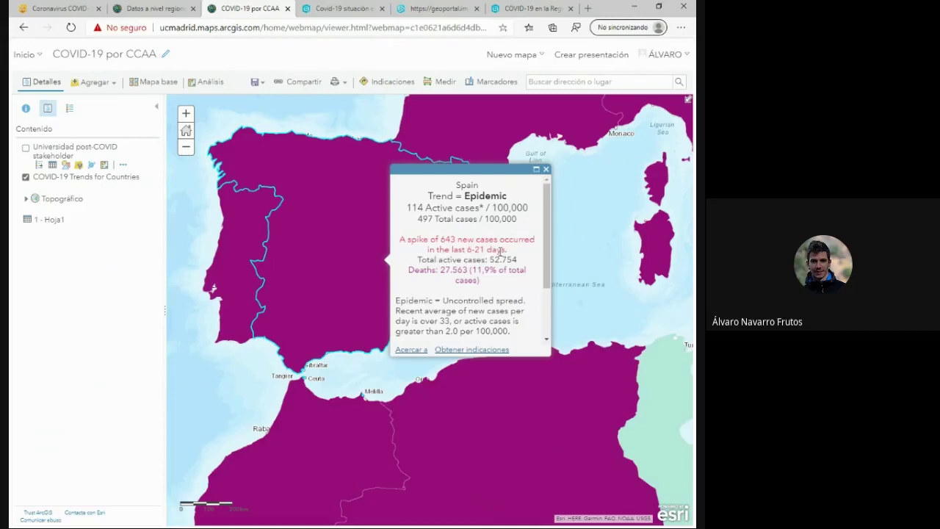
pyautogui.moveTo(441, 239); pyautogui.dragTo(456, 240)
pyautogui.click(457, 241)
pyautogui.scroll(-2, 456, 242)
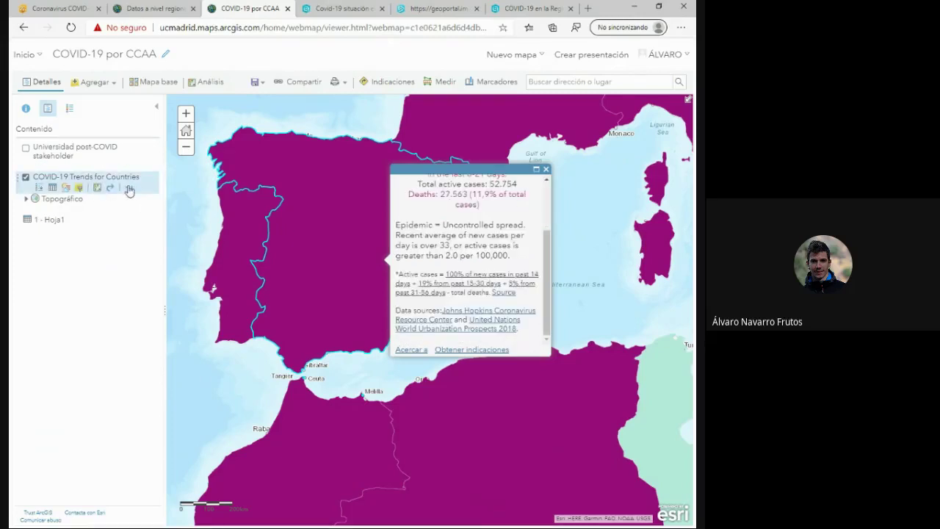
# Open the pop-up configuration of the COVID-19 Trends for Countries layer and review its content settings and attribute expressions.
pyautogui.click(129, 187)
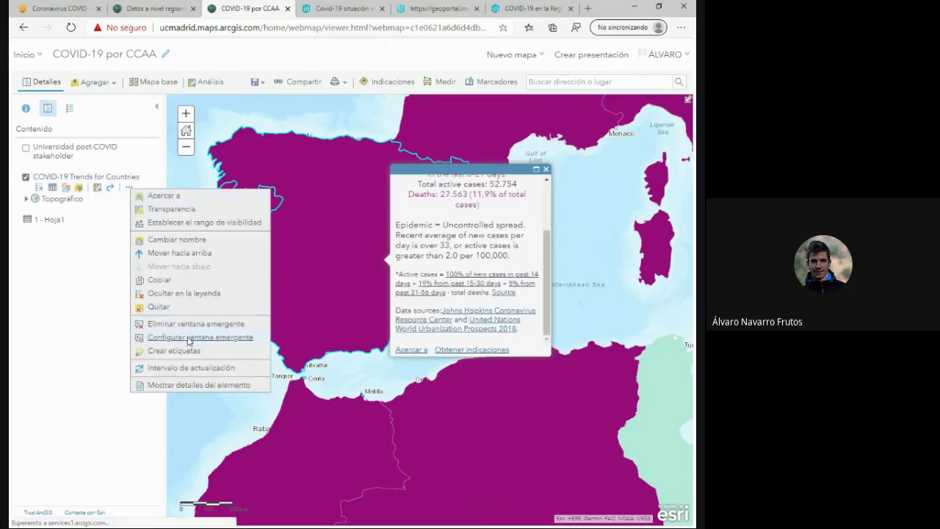
pyautogui.click(187, 338)
pyautogui.scroll(-1, 128, 323)
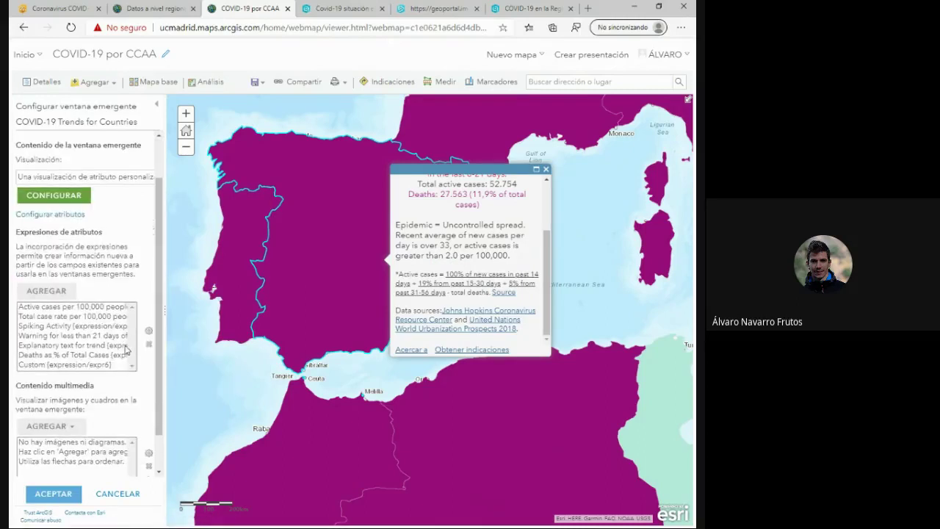
pyautogui.scroll(1, 126, 347)
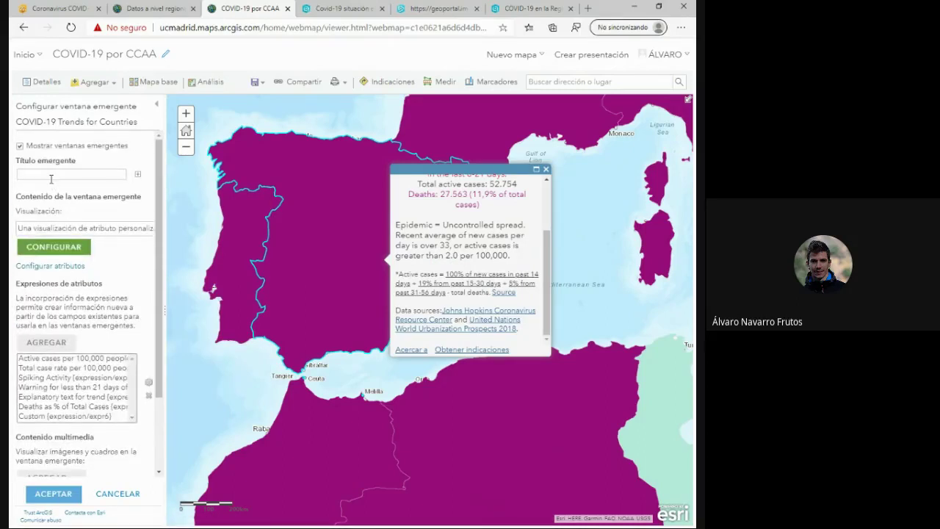
pyautogui.scroll(3, 483, 243)
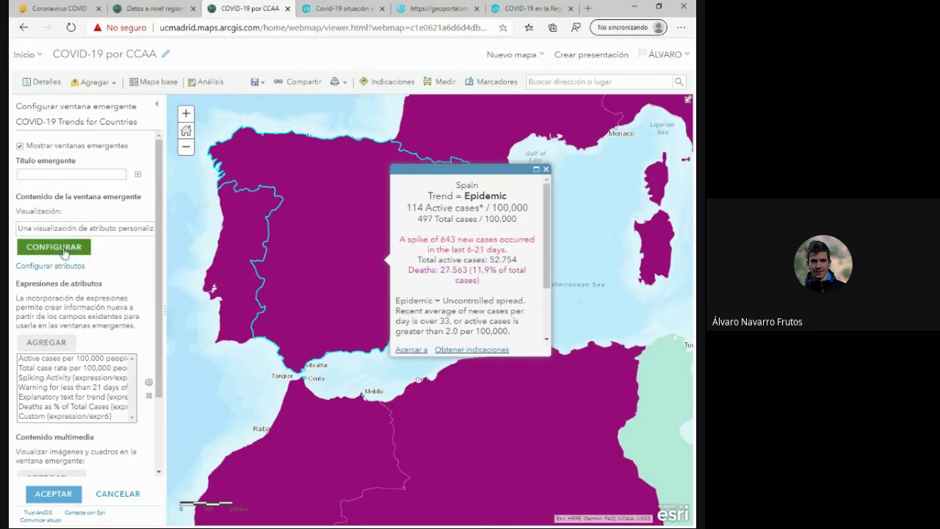
# Keep the custom attribute display for the COVID-19 Trends for Countries pop-up, open its configuration and review the field and expression layout.
pyautogui.click(125, 232)
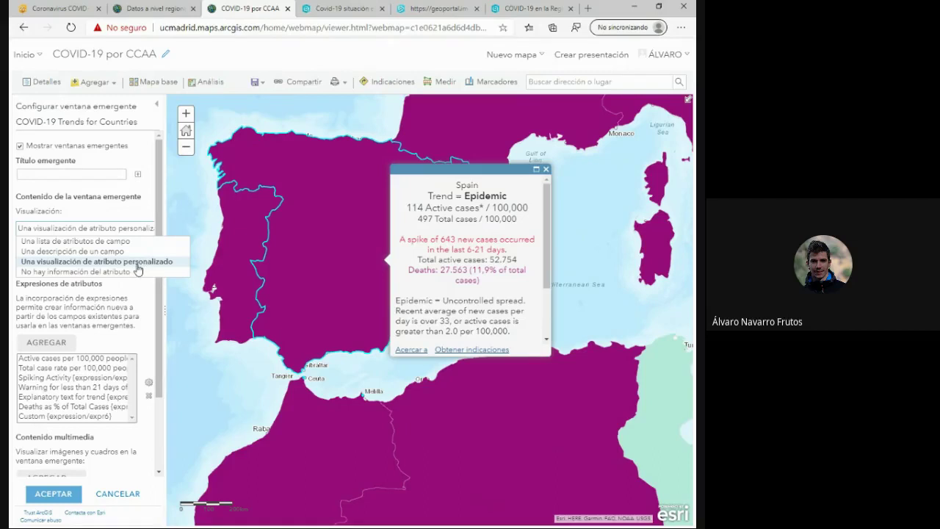
pyautogui.click(110, 261)
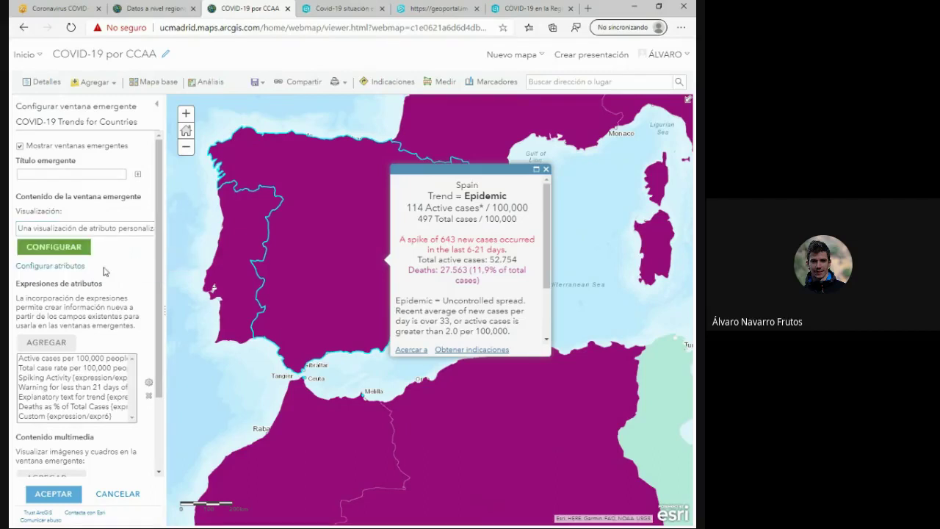
pyautogui.click(85, 250)
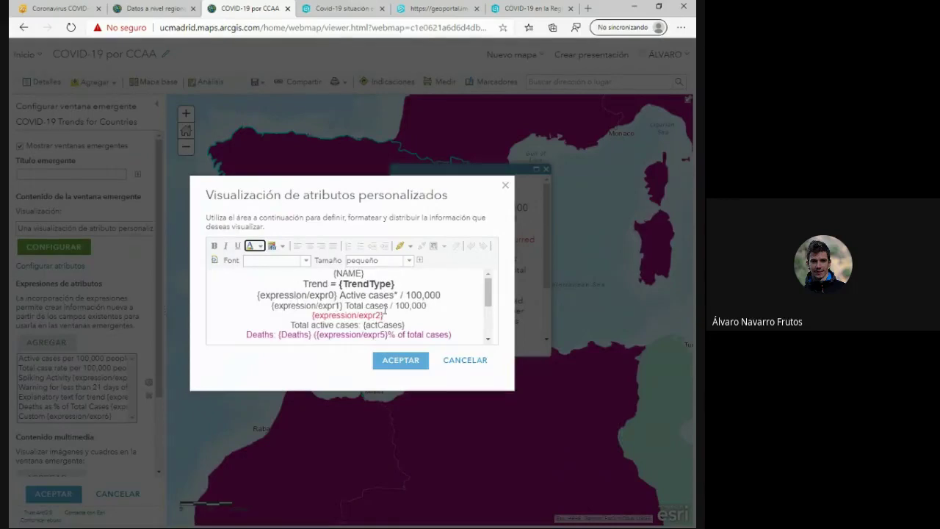
pyautogui.scroll(-2, 262, 294)
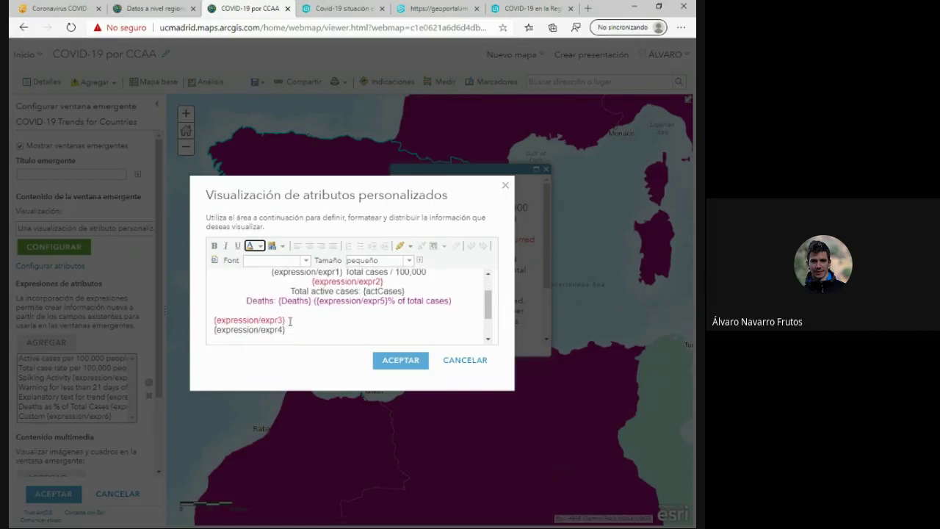
pyautogui.scroll(2, 291, 321)
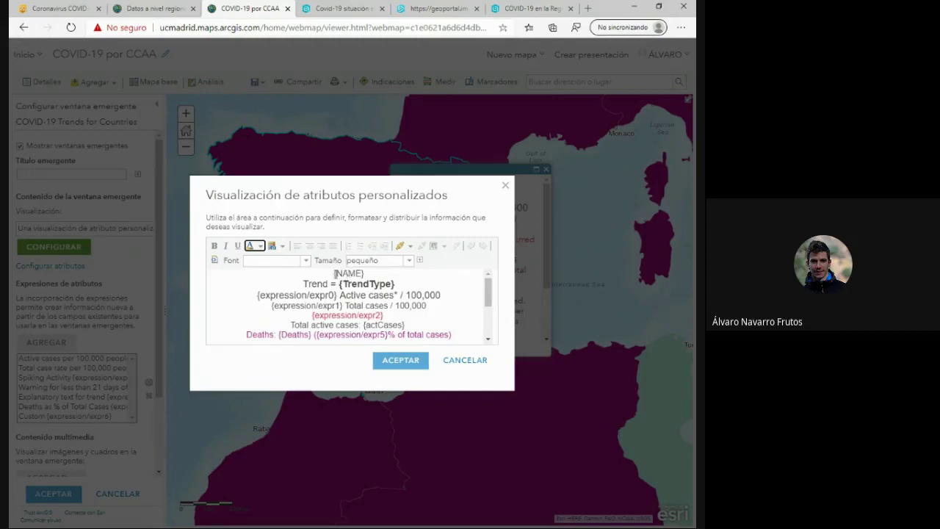
# Browse the fields insertable after {NAME}, cancel the custom display configuration, and check the country name and trend in Spain's pop-up.
pyautogui.moveTo(336, 273); pyautogui.dragTo(364, 273)
pyautogui.click(366, 272)
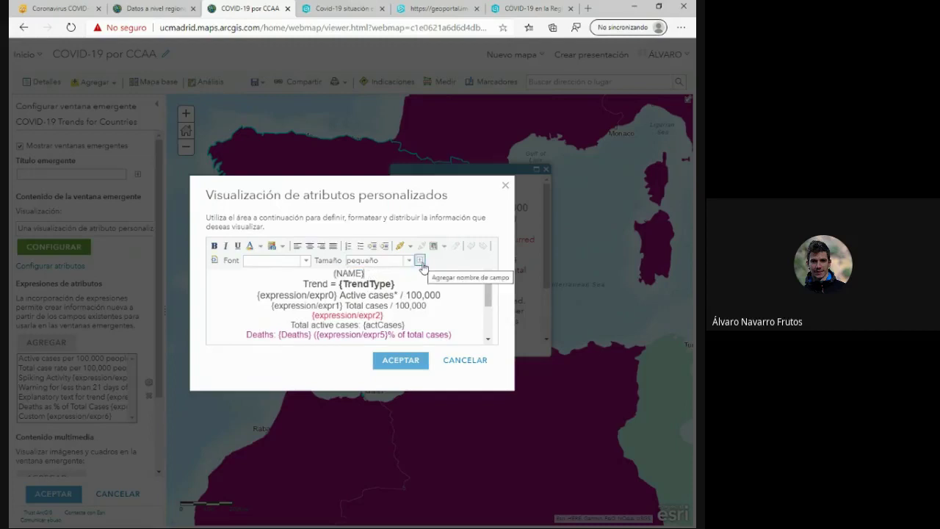
pyautogui.click(420, 260)
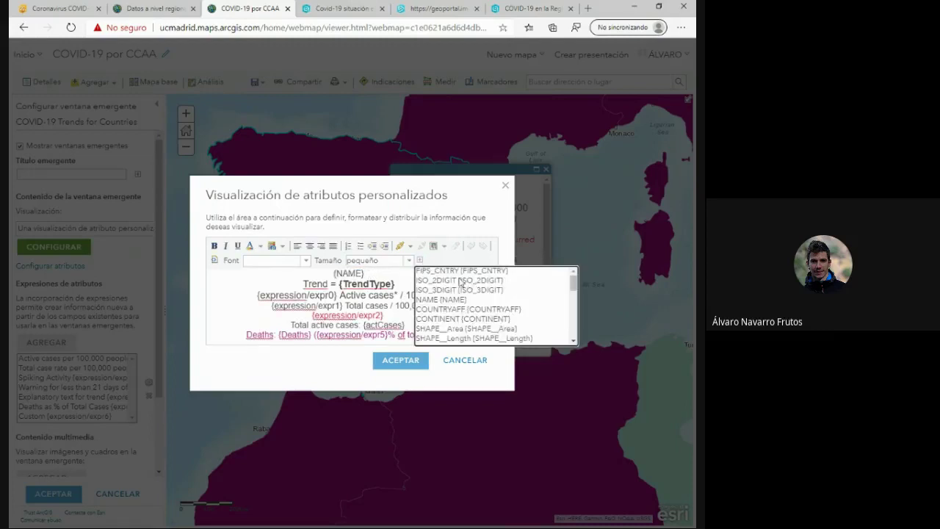
pyautogui.scroll(-6, 451, 304)
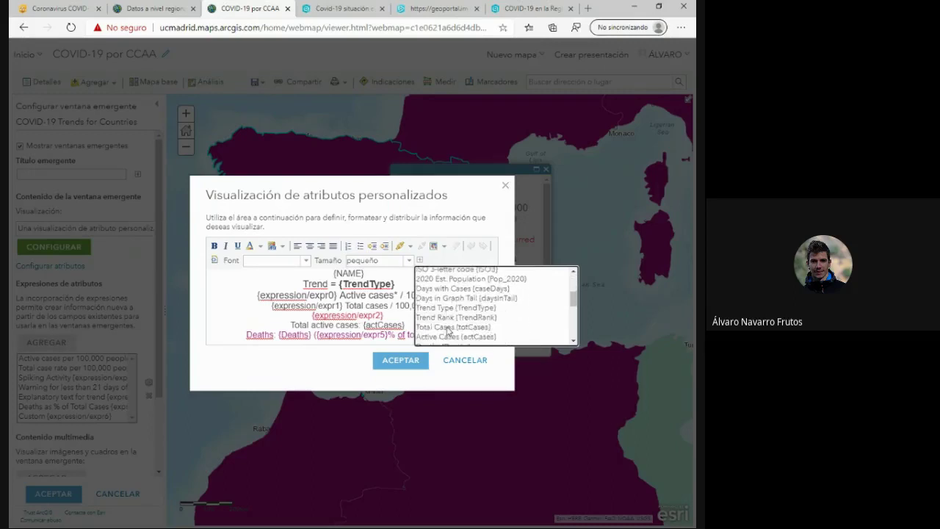
pyautogui.scroll(-2, 449, 331)
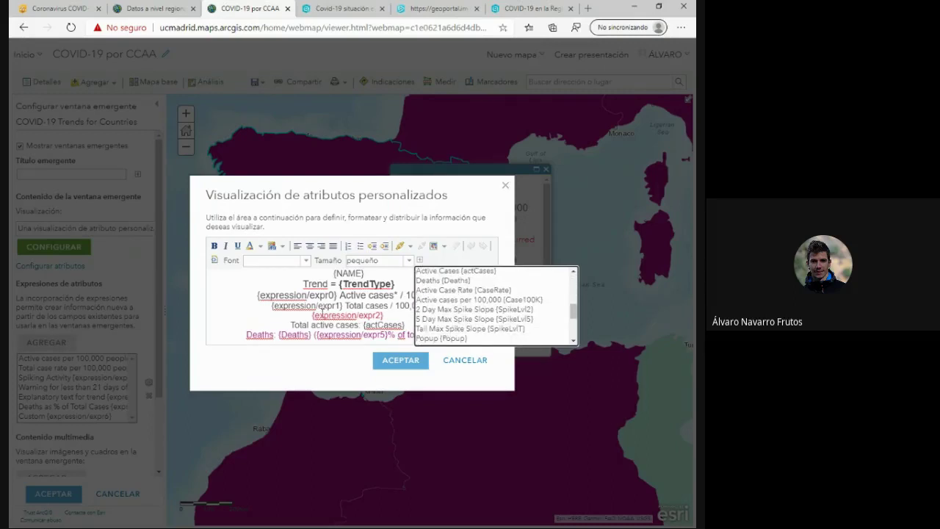
pyautogui.click(484, 388)
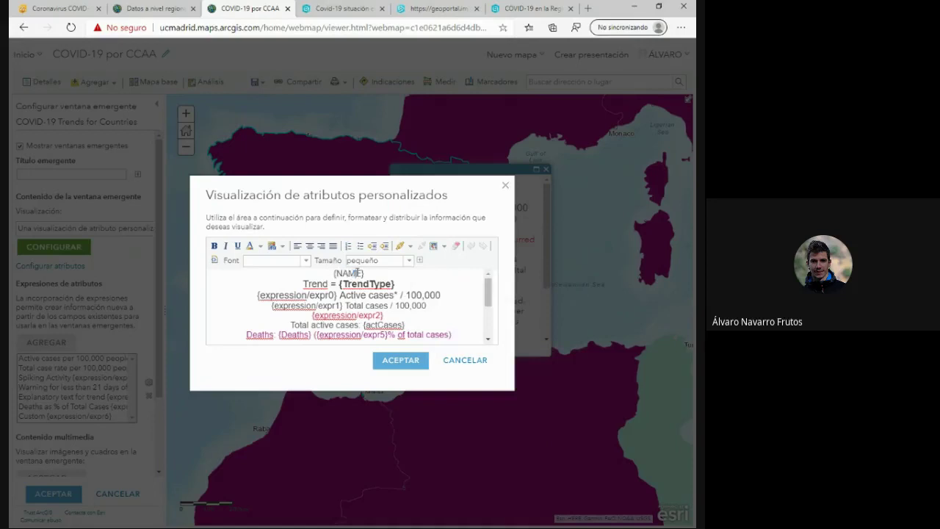
pyautogui.click(468, 365)
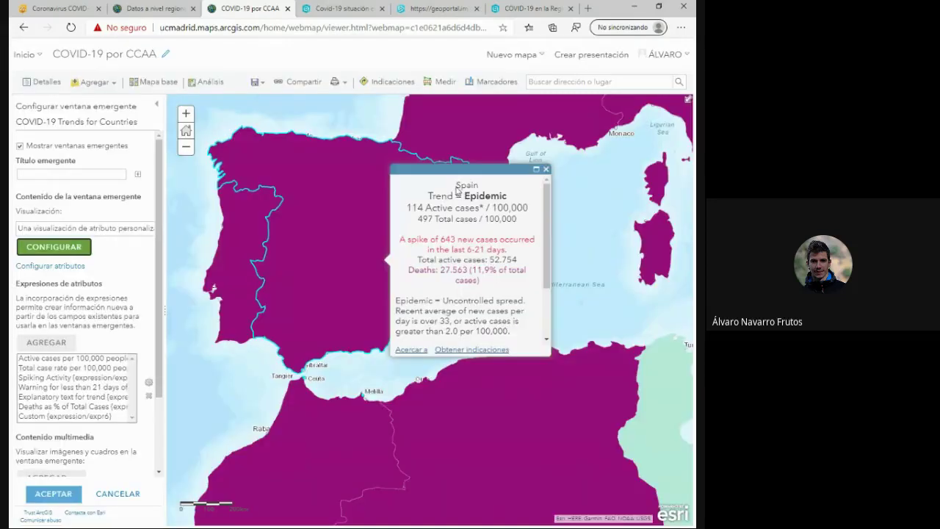
pyautogui.doubleClick(474, 185)
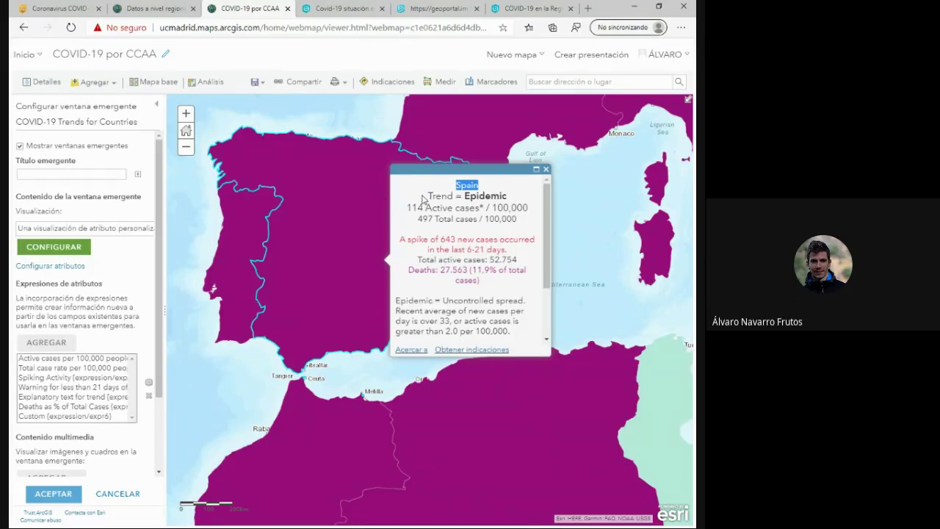
pyautogui.moveTo(426, 196); pyautogui.dragTo(441, 197)
# Open a new attribute expression, examine the commented Average example in its script, and cancel without creating it.
pyautogui.scroll(-1, 72, 389)
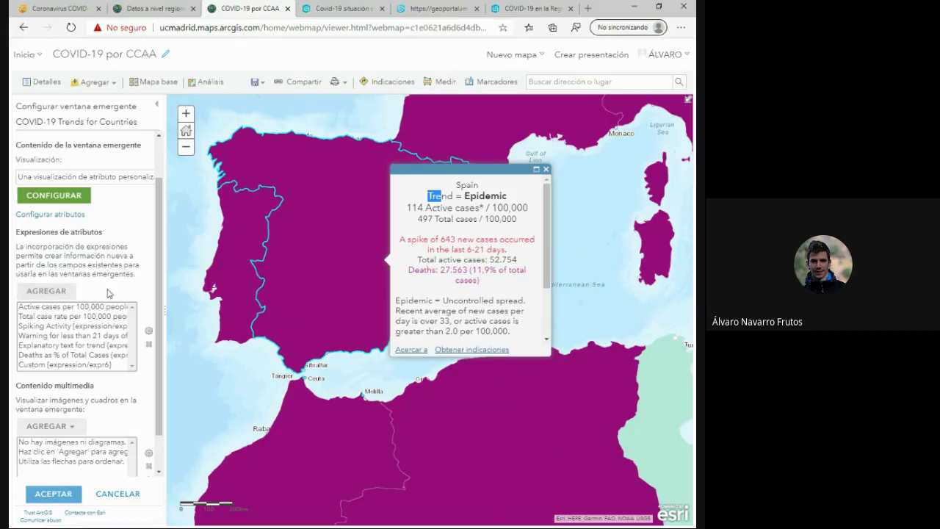
pyautogui.click(51, 290)
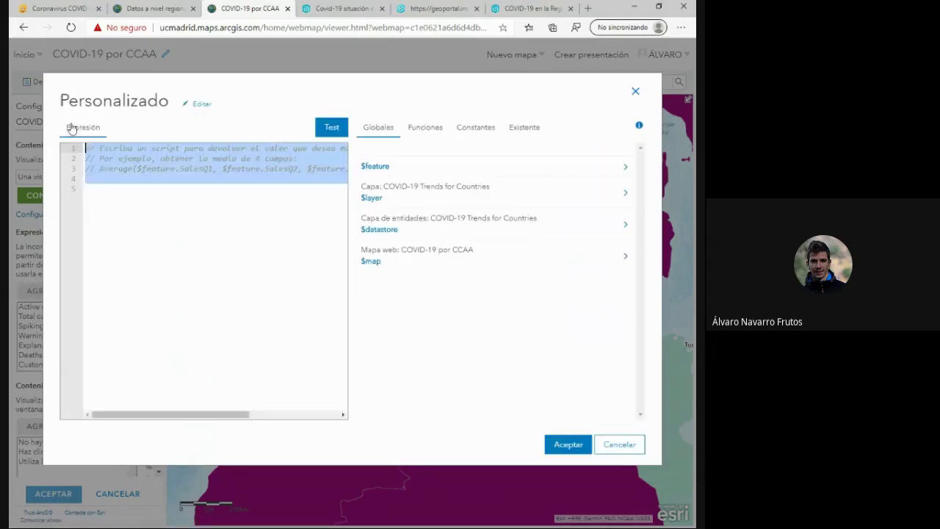
pyautogui.press('Delete')
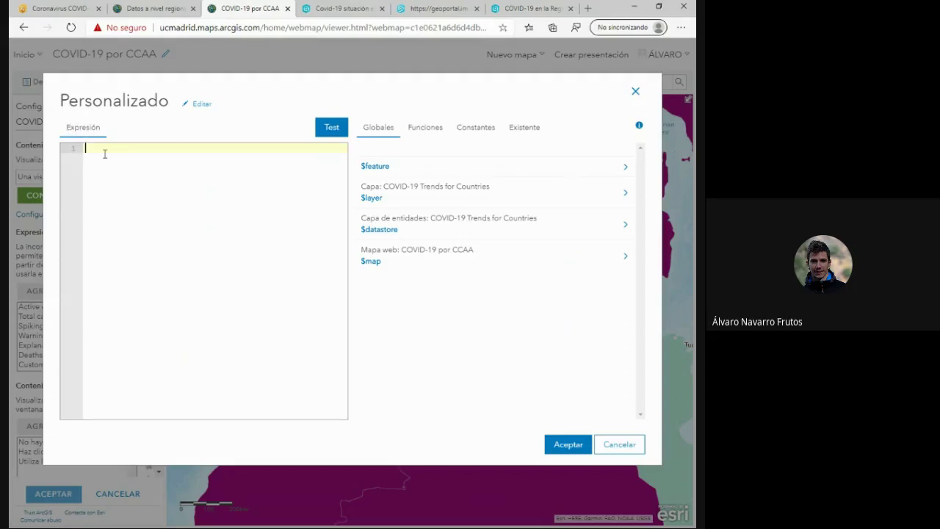
pyautogui.hotkey('ctrl', 'z')
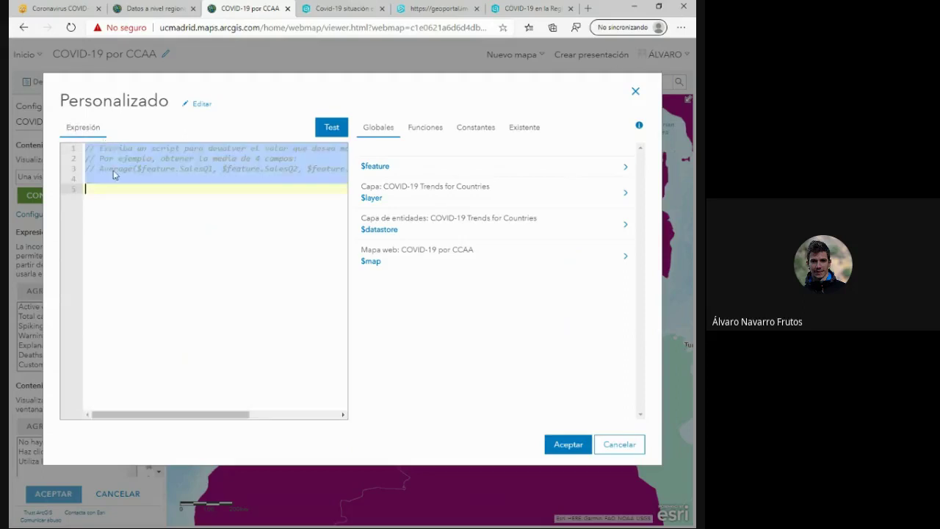
pyautogui.click(115, 169)
pyautogui.moveTo(214, 417)
pyautogui.mouseDown()
pyautogui.moveTo(239, 416)
pyautogui.moveTo(196, 416)
pyautogui.mouseUp()
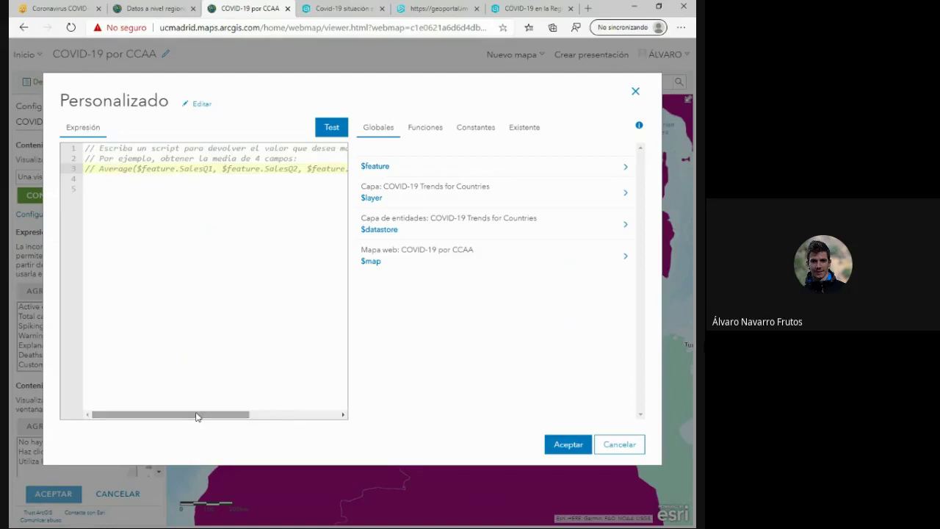
pyautogui.moveTo(100, 168); pyautogui.dragTo(143, 174)
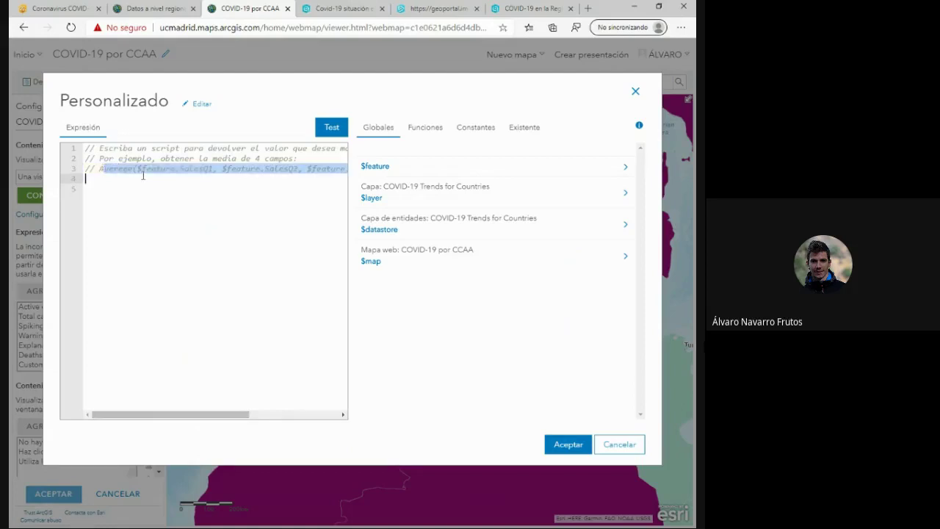
pyautogui.click(143, 176)
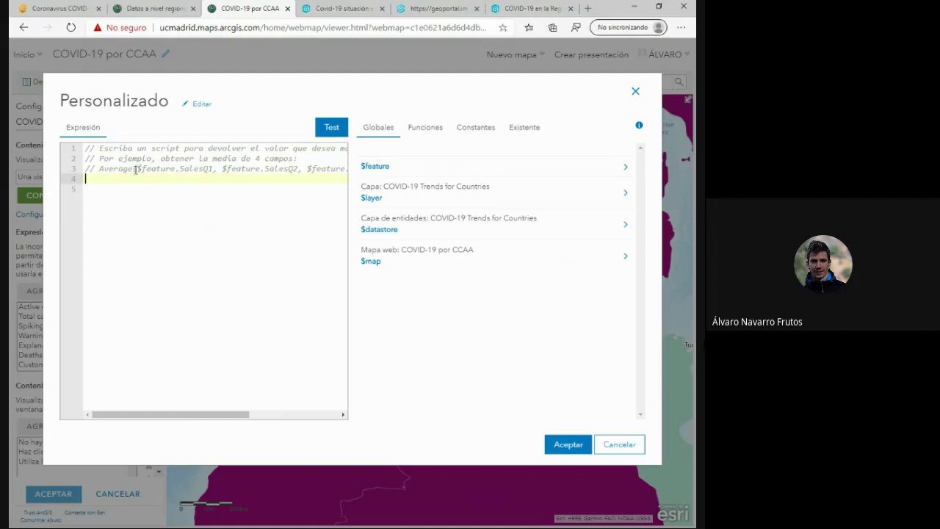
pyautogui.moveTo(99, 168); pyautogui.dragTo(291, 170)
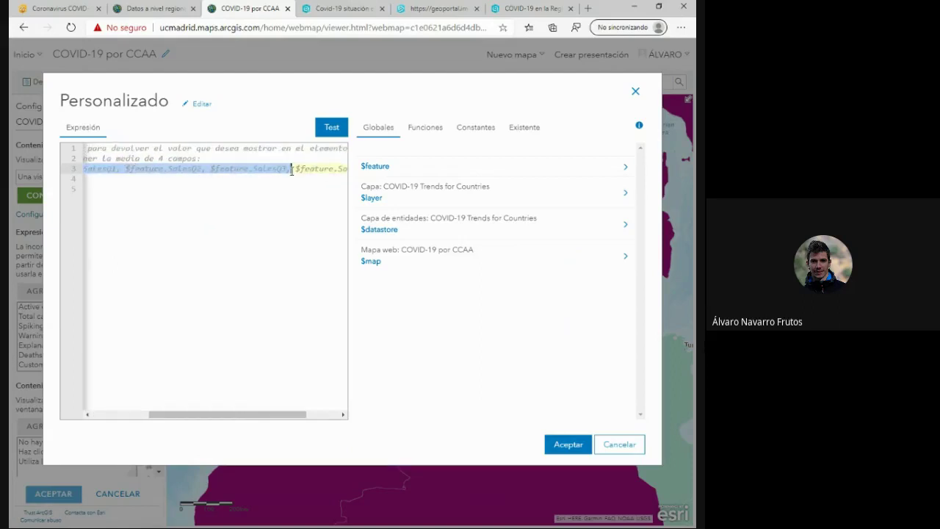
pyautogui.click(291, 169)
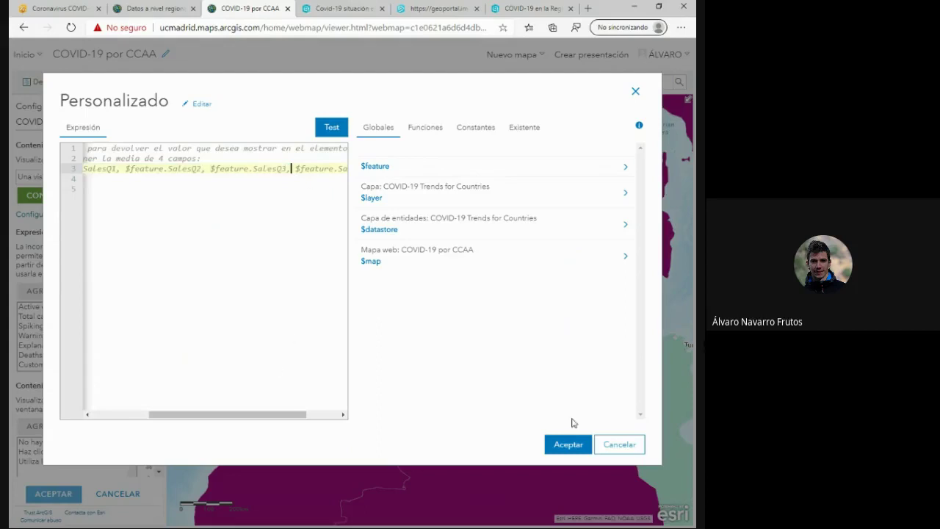
pyautogui.click(636, 445)
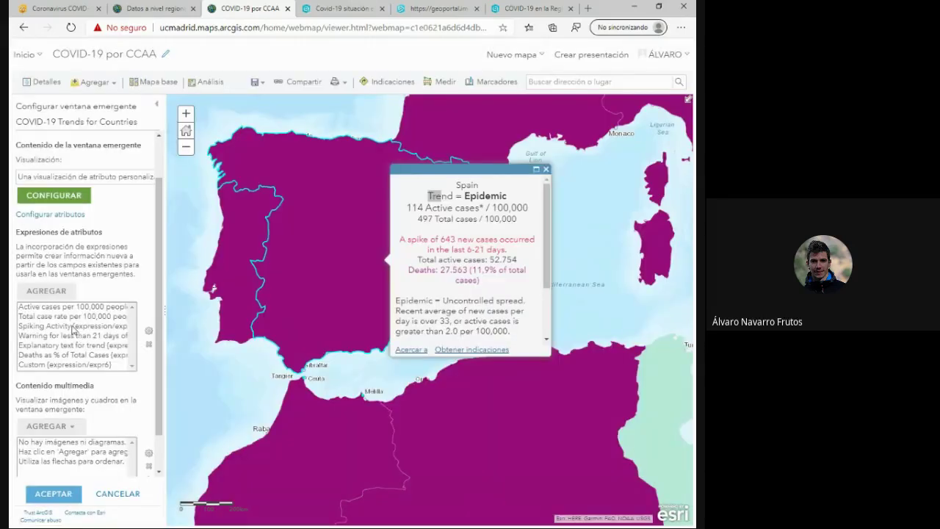
# Open the existing "Active cases per 100,000 people" attribute expression and look over its script from beginning to end.
pyautogui.click(51, 311)
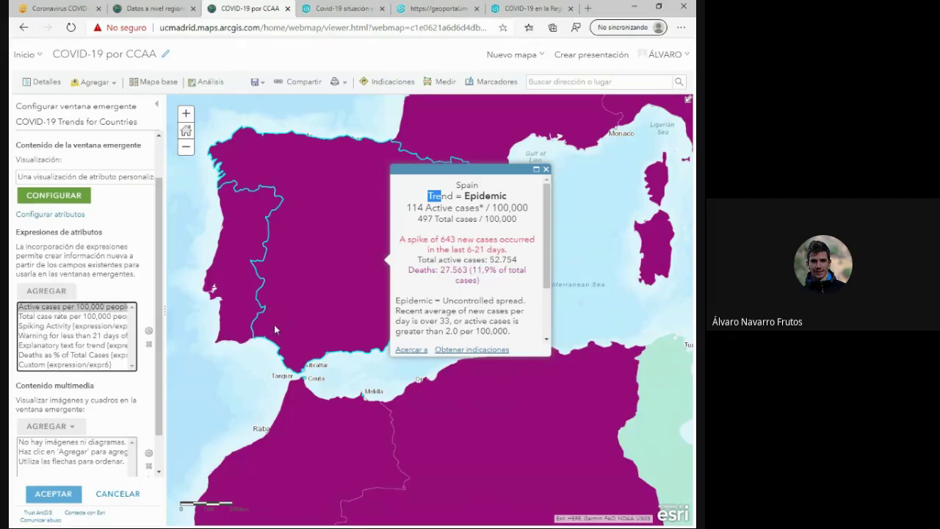
pyautogui.doubleClick(109, 307)
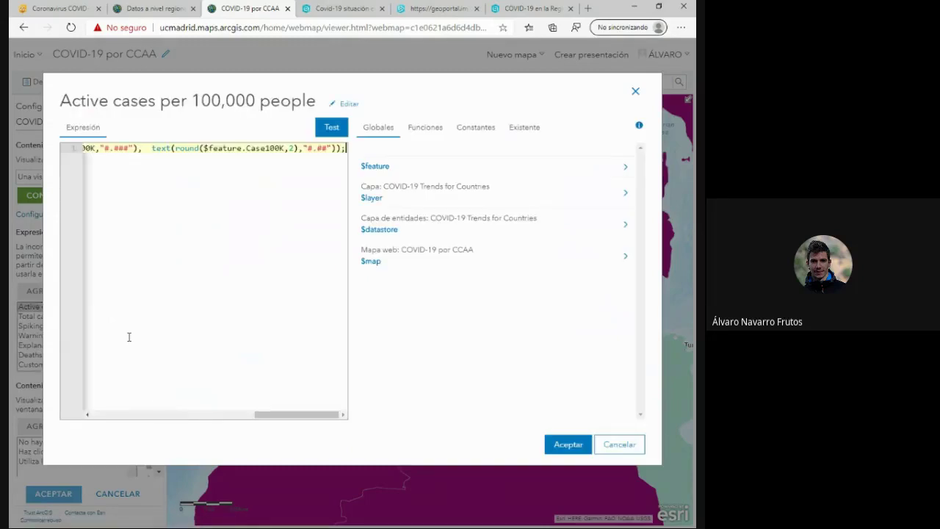
pyautogui.moveTo(269, 415); pyautogui.dragTo(89, 417)
pyautogui.moveTo(108, 148); pyautogui.dragTo(144, 149)
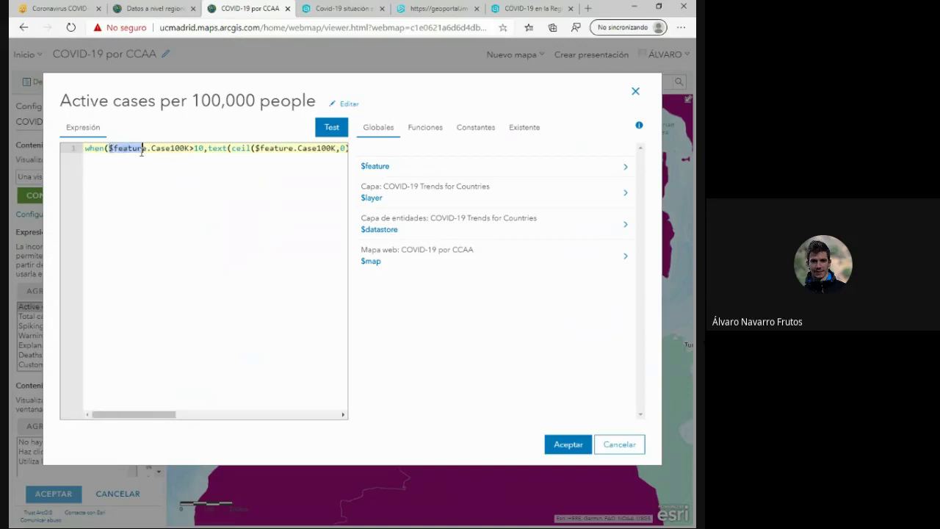
pyautogui.doubleClick(163, 148)
pyautogui.hotkey('ctrl', 'a')
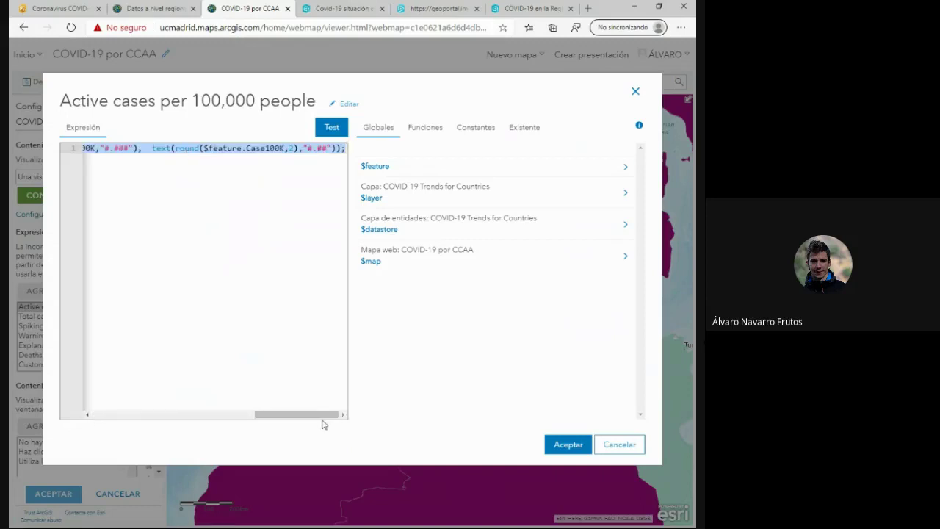
pyautogui.moveTo(321, 415); pyautogui.dragTo(168, 414)
pyautogui.click(127, 387)
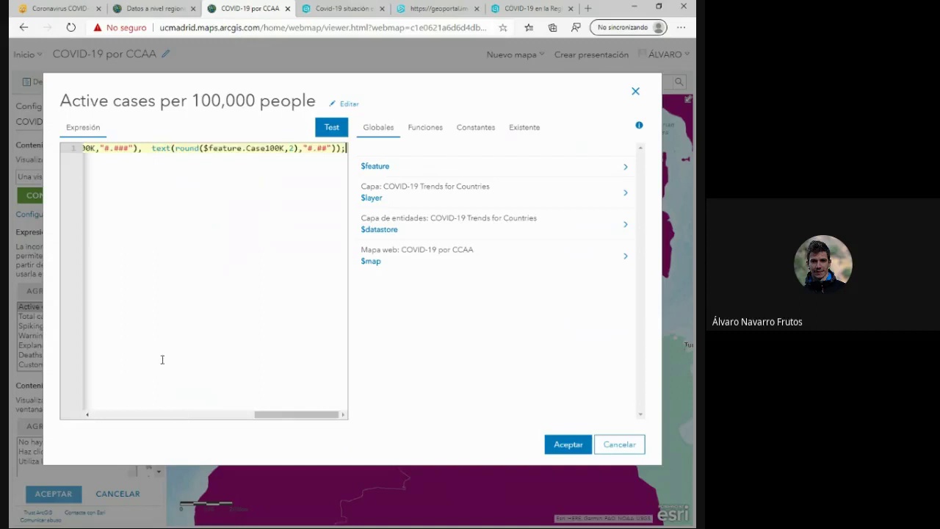
# Enlarge the page and examine the when() conditions on Case100K and their text formats throughout the expression script.
pyautogui.hotkey('ctrl', '+')
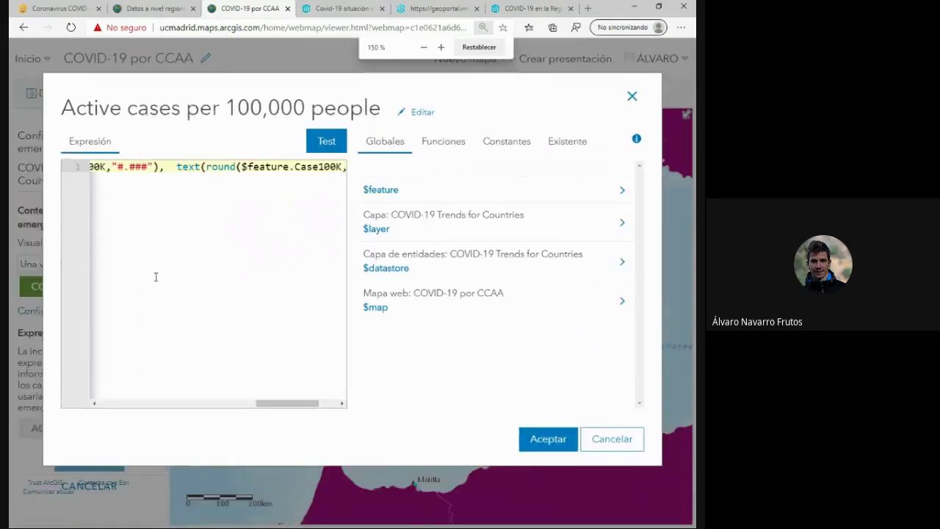
pyautogui.hotkey('ctrl', '+')
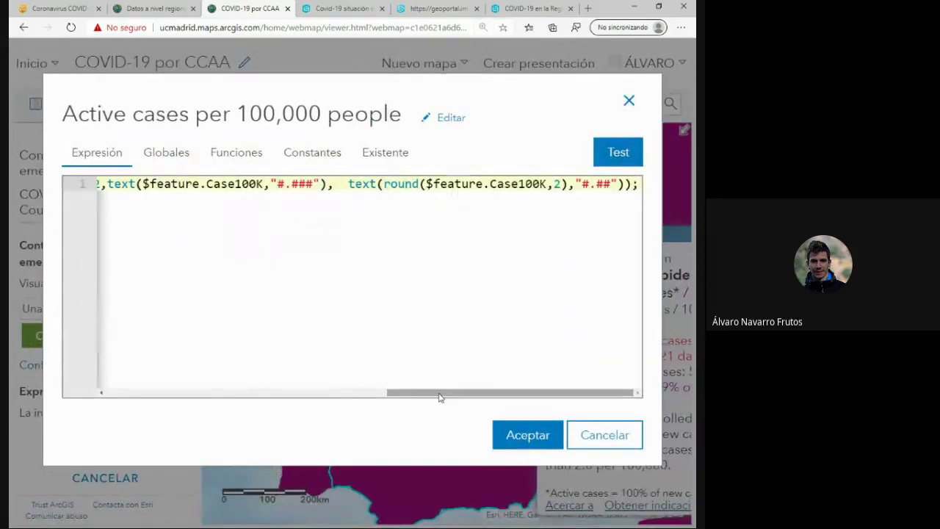
pyautogui.moveTo(441, 392); pyautogui.dragTo(99, 399)
pyautogui.click(196, 243)
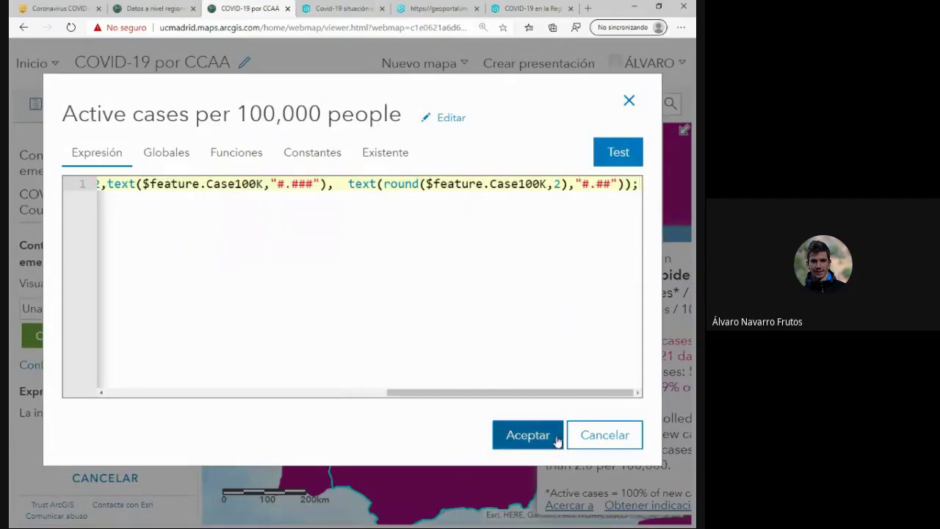
pyautogui.moveTo(508, 399); pyautogui.dragTo(506, 370)
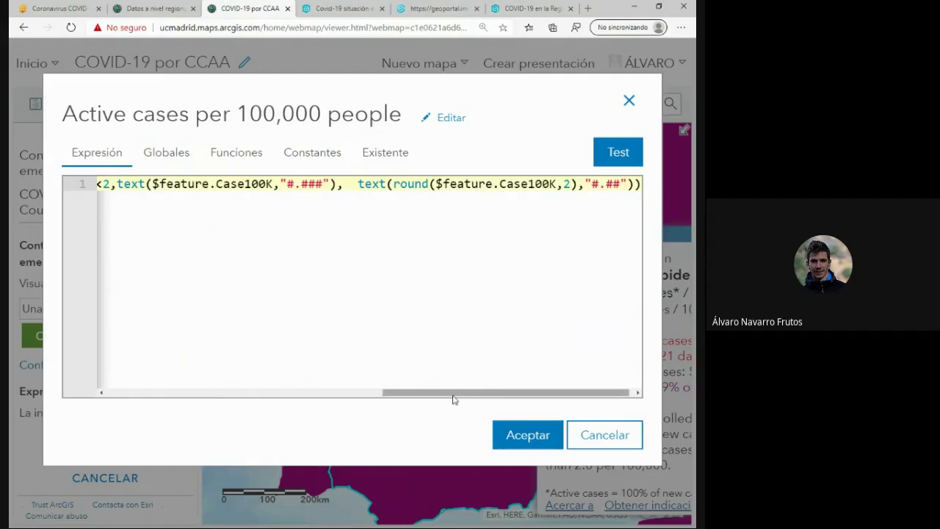
pyautogui.moveTo(451, 393); pyautogui.dragTo(161, 390)
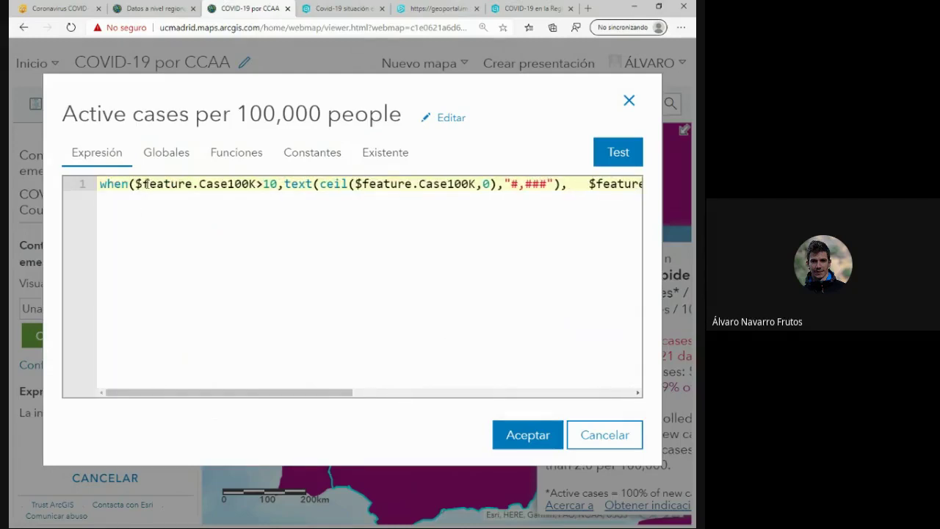
pyautogui.moveTo(200, 184); pyautogui.dragTo(257, 184)
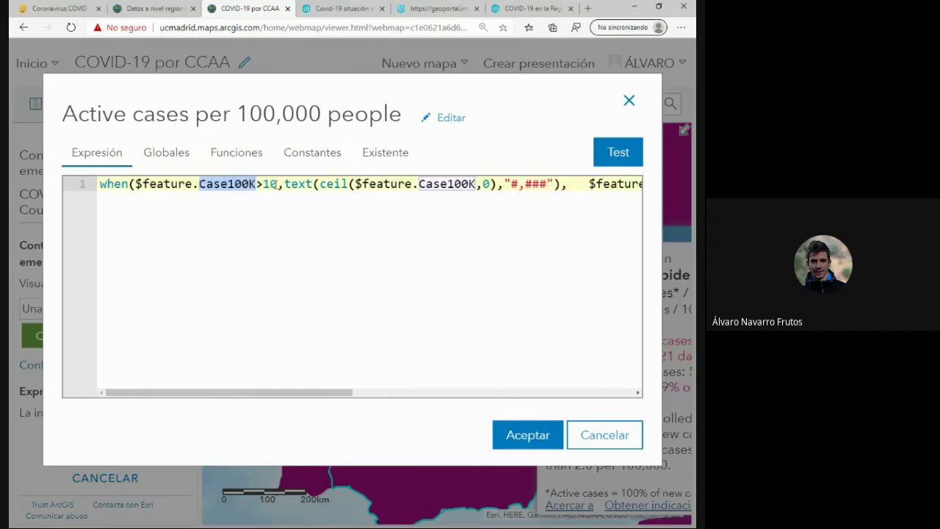
pyautogui.moveTo(342, 395); pyautogui.dragTo(420, 395)
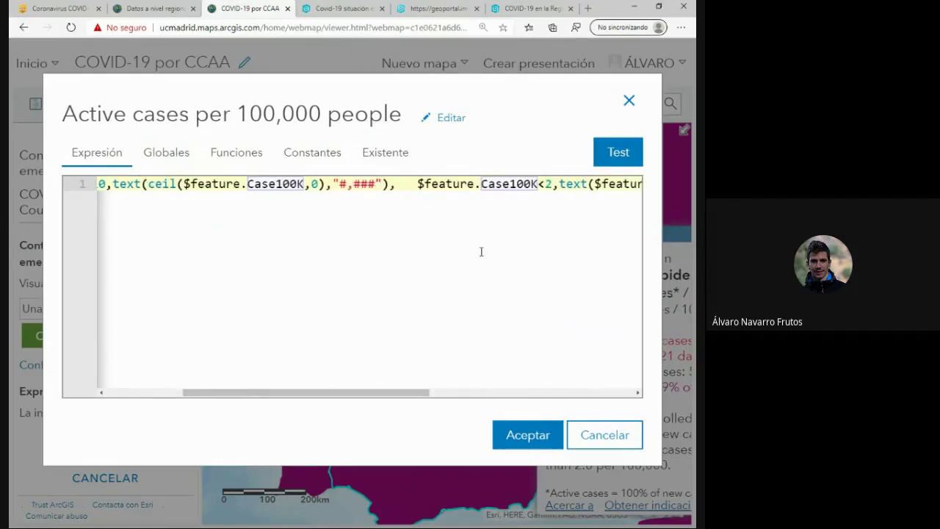
pyautogui.moveTo(392, 393); pyautogui.dragTo(490, 400)
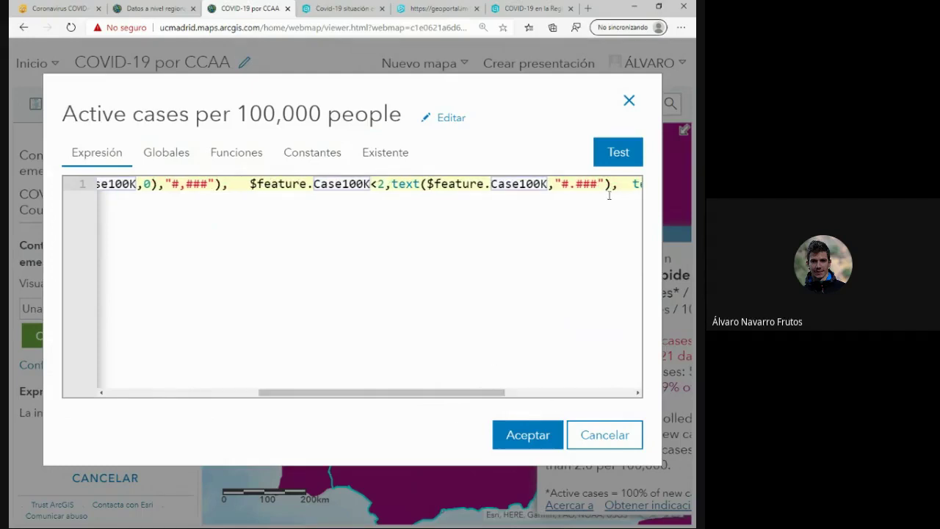
# Test the "Active cases per 100,000 people" expression, check the result's value and type, and cancel the expression editor.
pyautogui.click(616, 157)
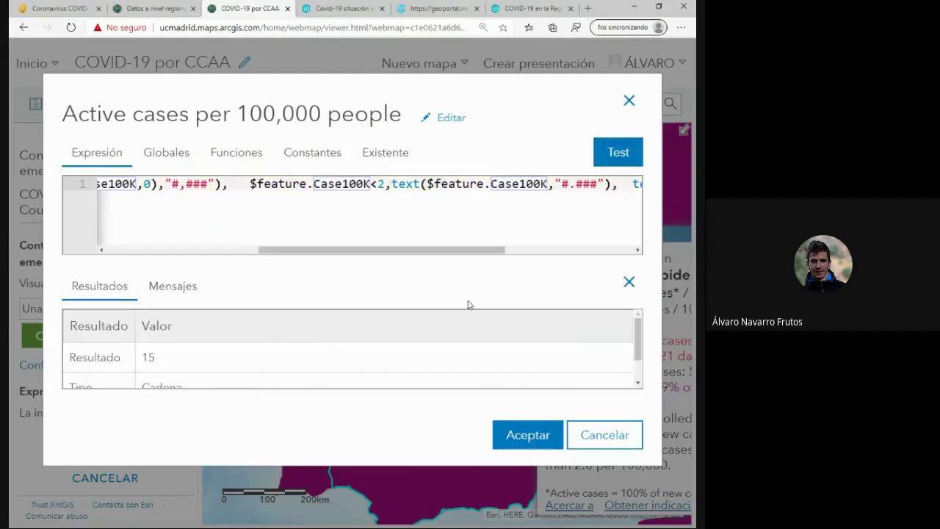
pyautogui.hotkey('ctrl', '-')
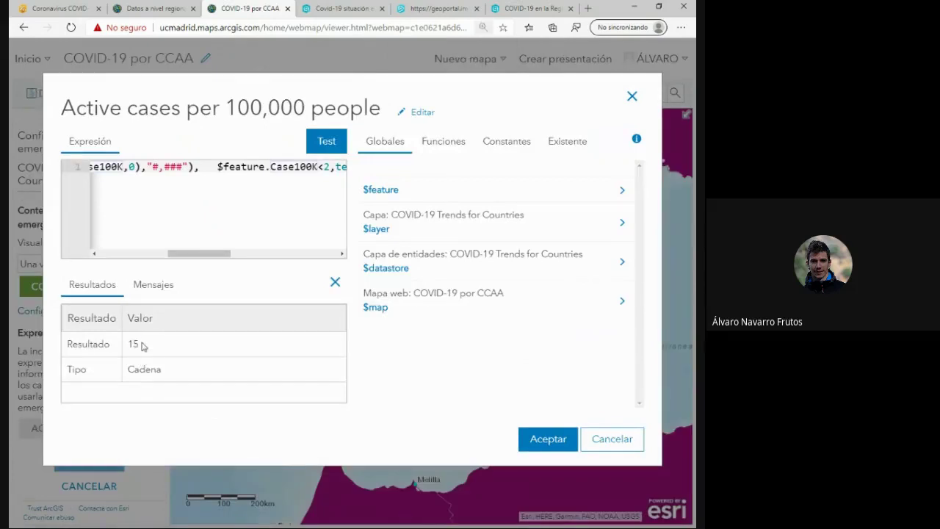
pyautogui.moveTo(140, 344); pyautogui.dragTo(124, 349)
pyautogui.moveTo(164, 371); pyautogui.dragTo(125, 372)
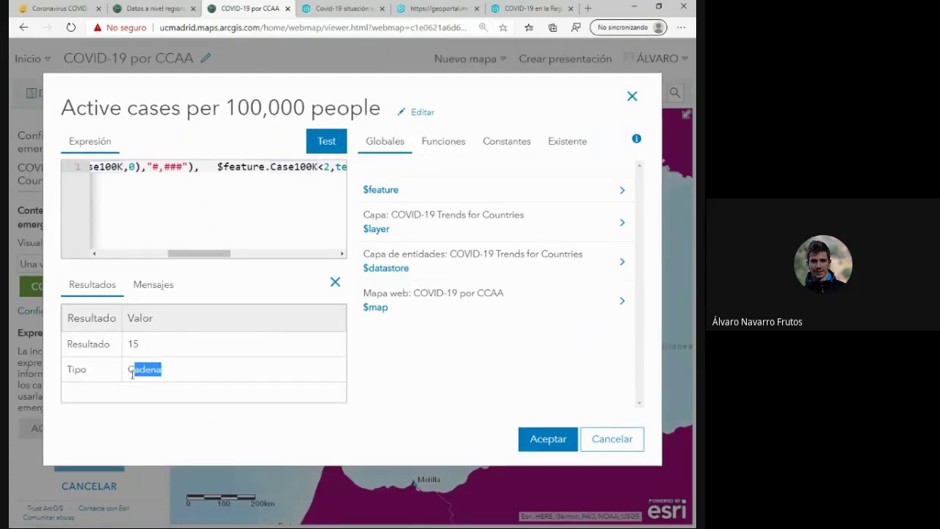
pyautogui.click(127, 373)
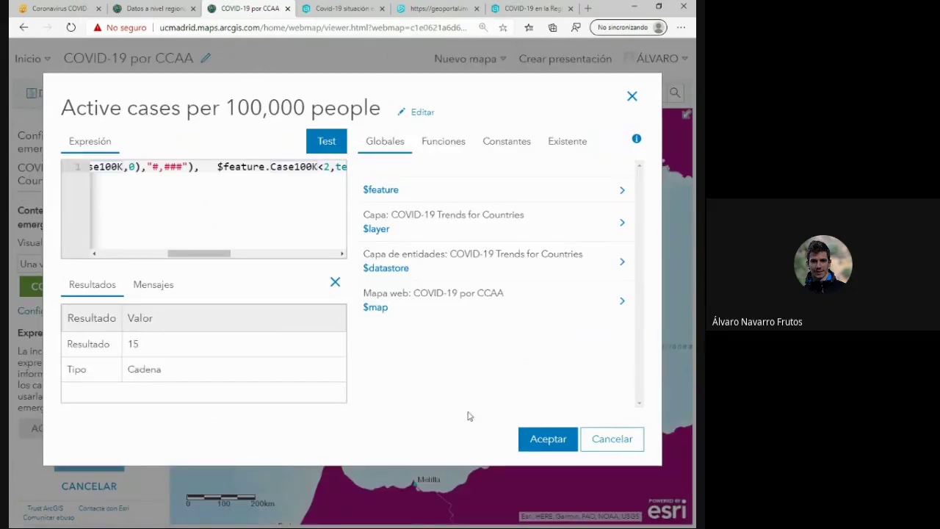
pyautogui.click(612, 439)
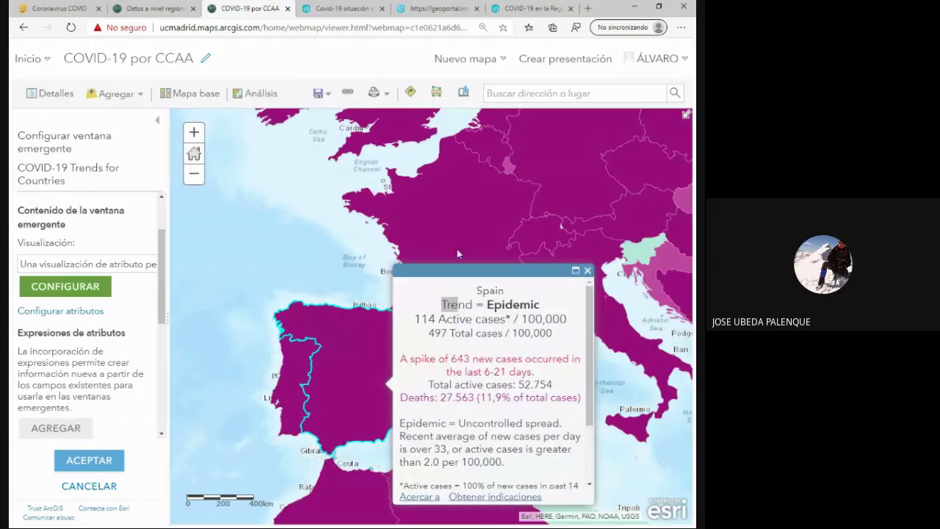
# Reset the page zoom to 100% and close Spain's pop-up on the map.
pyautogui.click(681, 27)
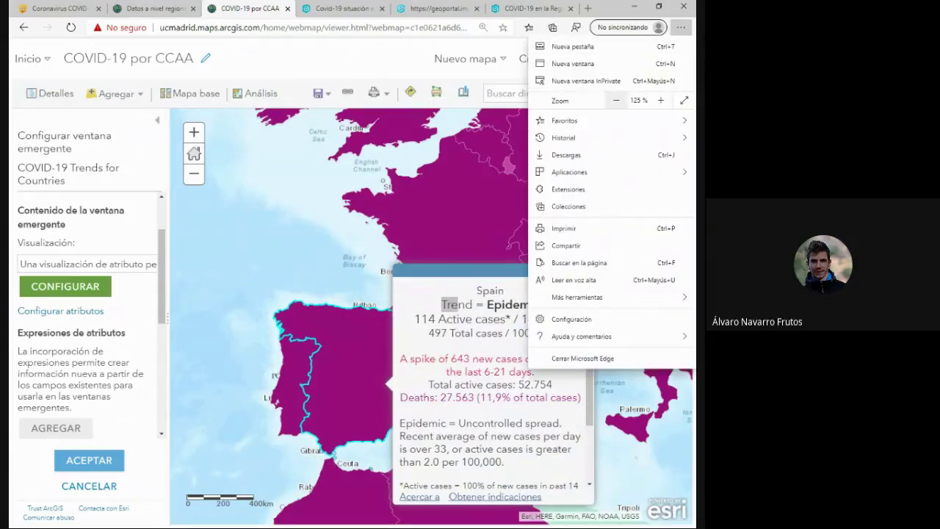
pyautogui.click(616, 100)
pyautogui.click(617, 100)
pyautogui.click(616, 100)
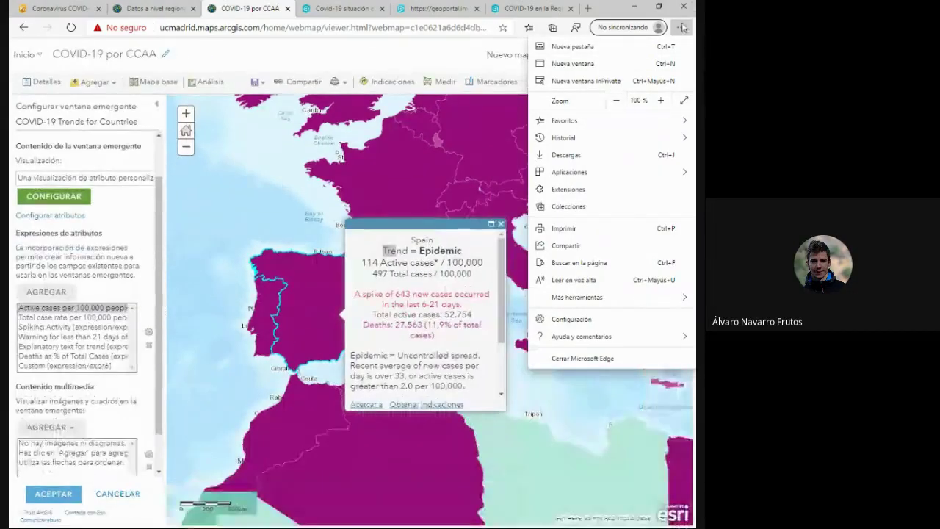
pyautogui.click(682, 27)
pyautogui.click(501, 223)
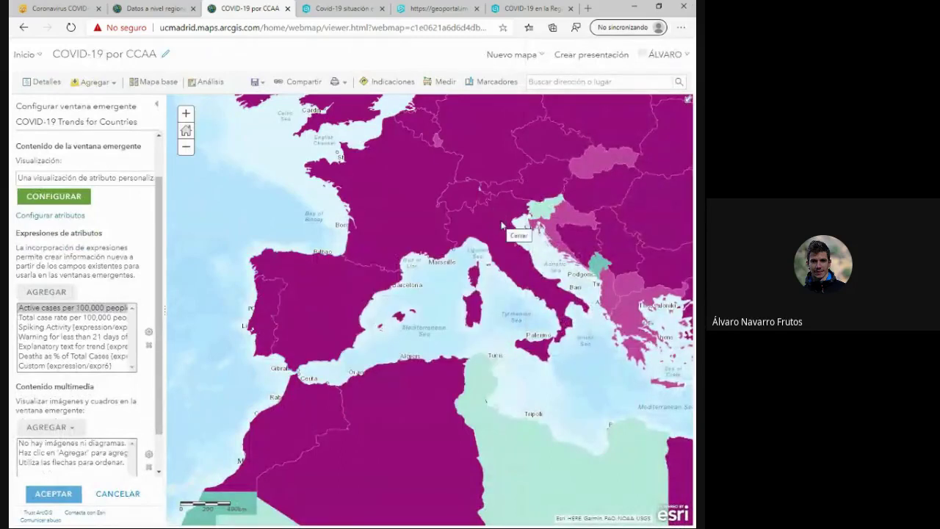
# Open the "Spiking Activity" attribute expression, look at its variable declarations, run a test, and dismiss the results.
pyautogui.doubleClick(44, 328)
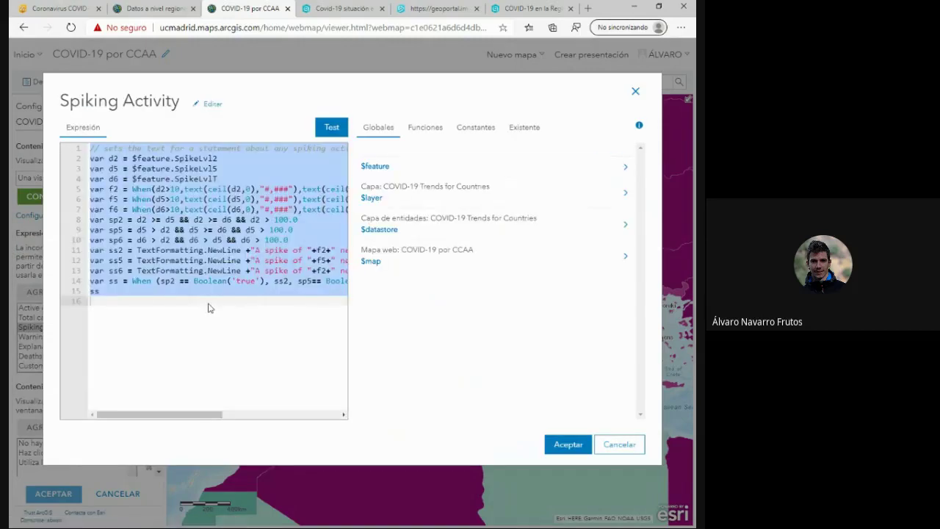
pyautogui.click(210, 303)
pyautogui.doubleClick(100, 159)
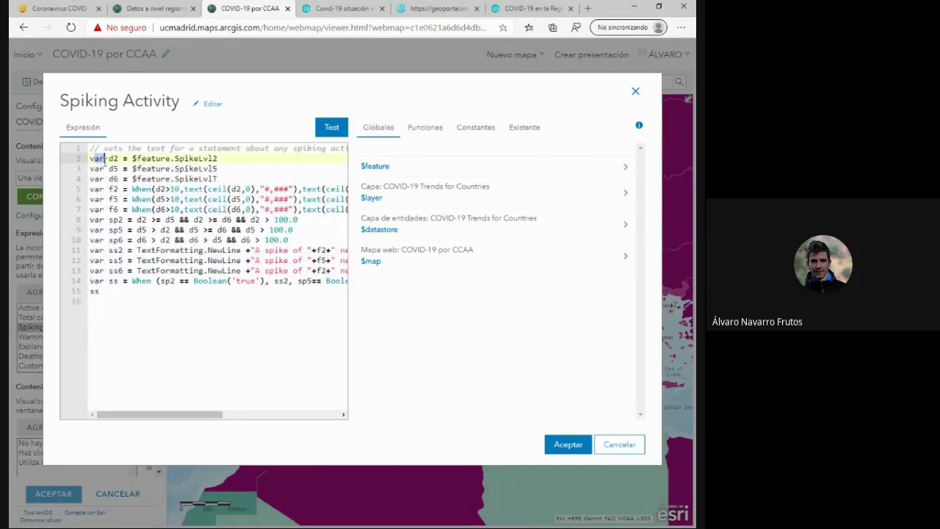
pyautogui.doubleClick(108, 168)
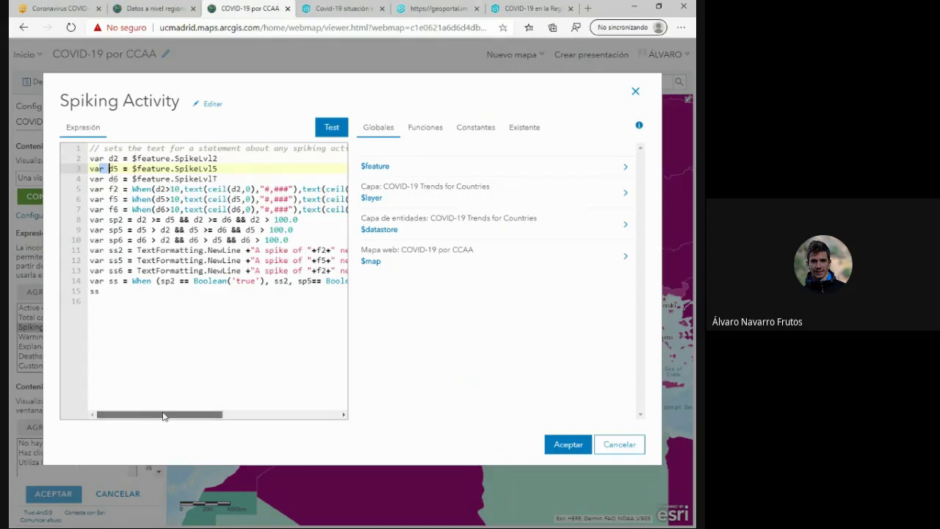
pyautogui.moveTo(163, 415)
pyautogui.mouseDown()
pyautogui.moveTo(230, 410)
pyautogui.moveTo(168, 408)
pyautogui.mouseUp()
pyautogui.moveTo(162, 416)
pyautogui.mouseDown()
pyautogui.moveTo(179, 414)
pyautogui.moveTo(158, 411)
pyautogui.mouseUp()
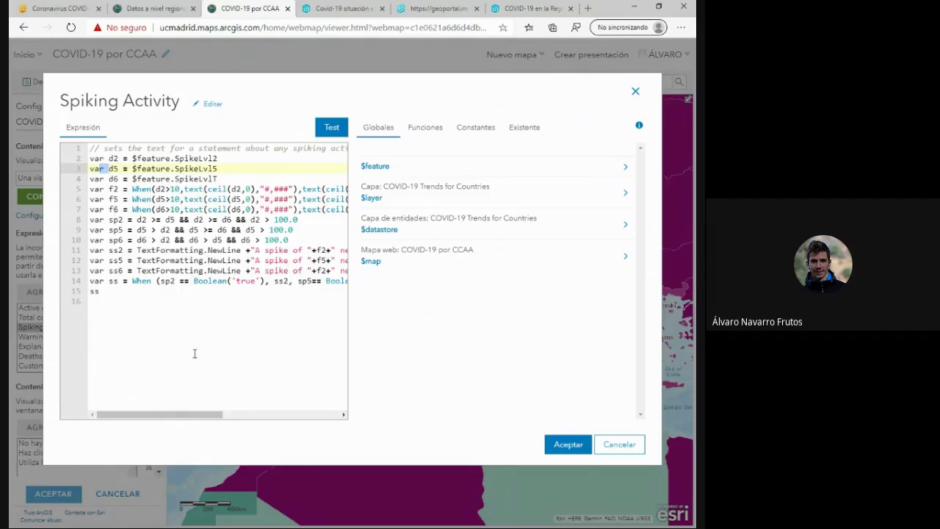
pyautogui.click(340, 129)
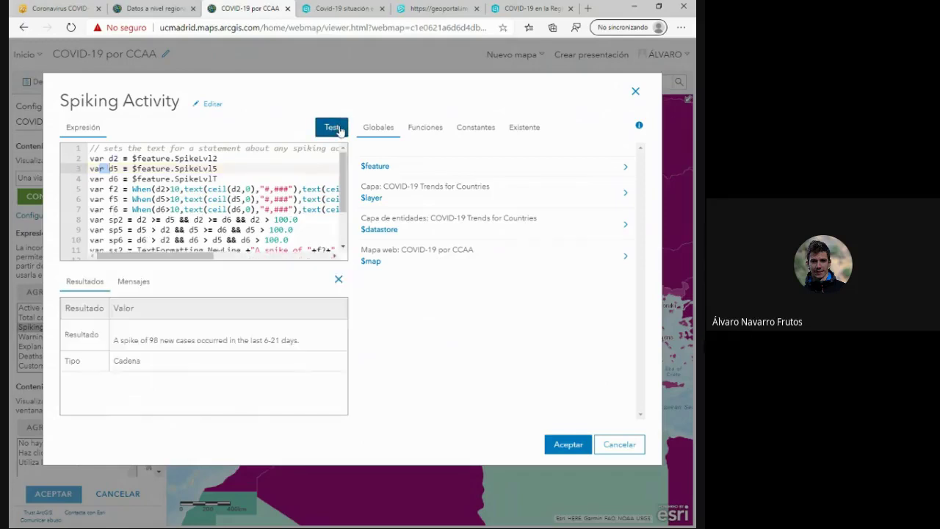
pyautogui.click(338, 280)
# Examine the d2, d5 and d6 variables in the Spiking Activity script and the When condition that formats d2 values above 10.
pyautogui.moveTo(177, 416); pyautogui.dragTo(284, 416)
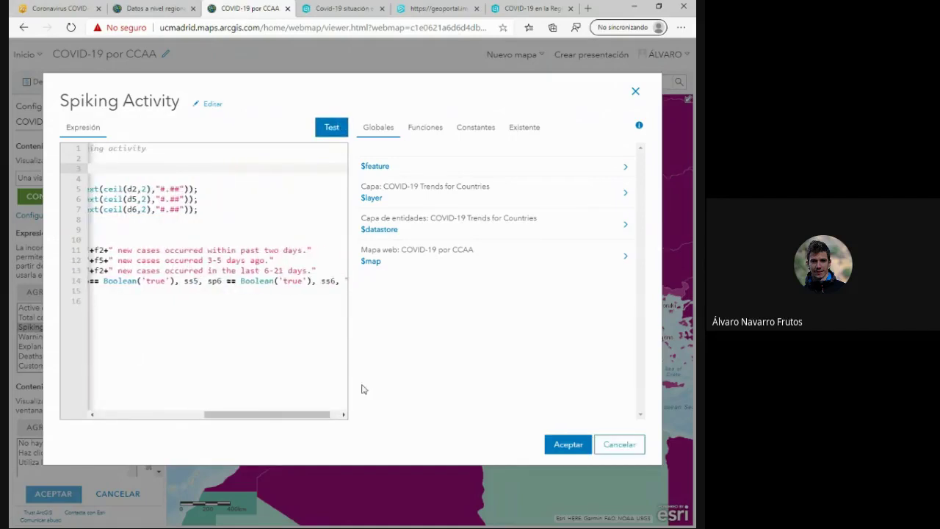
pyautogui.moveTo(254, 416); pyautogui.dragTo(144, 409)
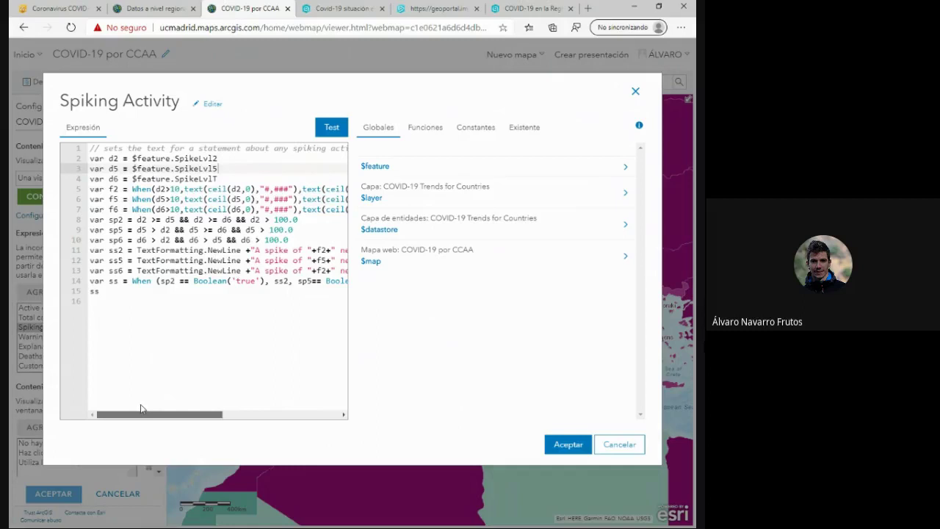
pyautogui.moveTo(118, 156); pyautogui.dragTo(129, 187)
pyautogui.click(204, 188)
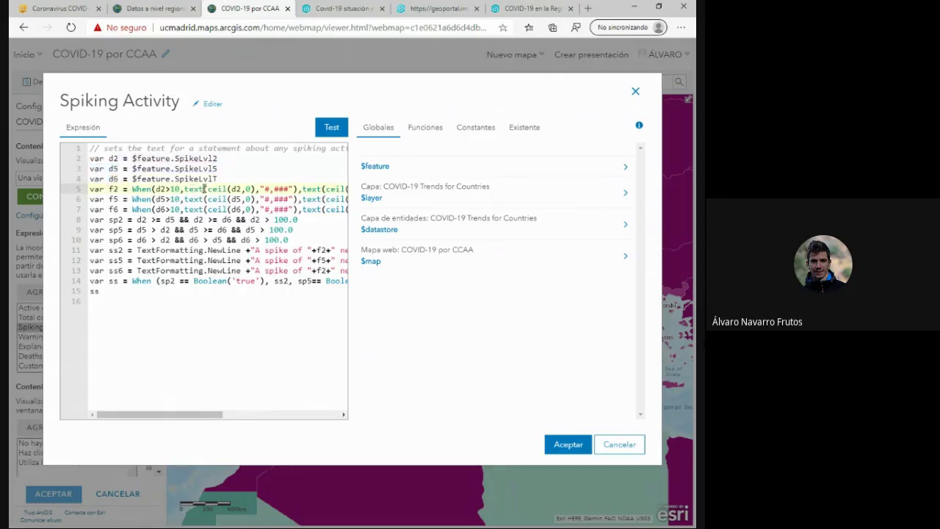
pyautogui.moveTo(166, 189); pyautogui.dragTo(182, 189)
pyautogui.doubleClick(115, 157)
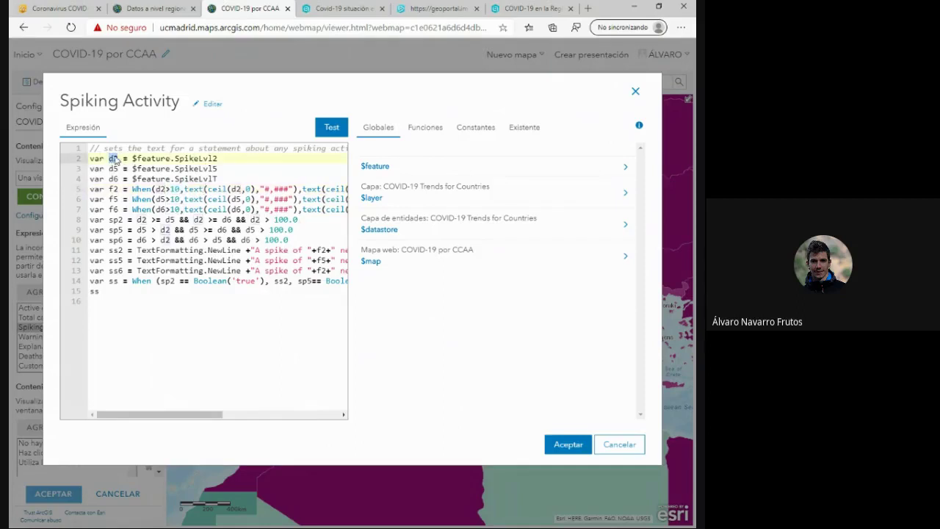
pyautogui.click(109, 168)
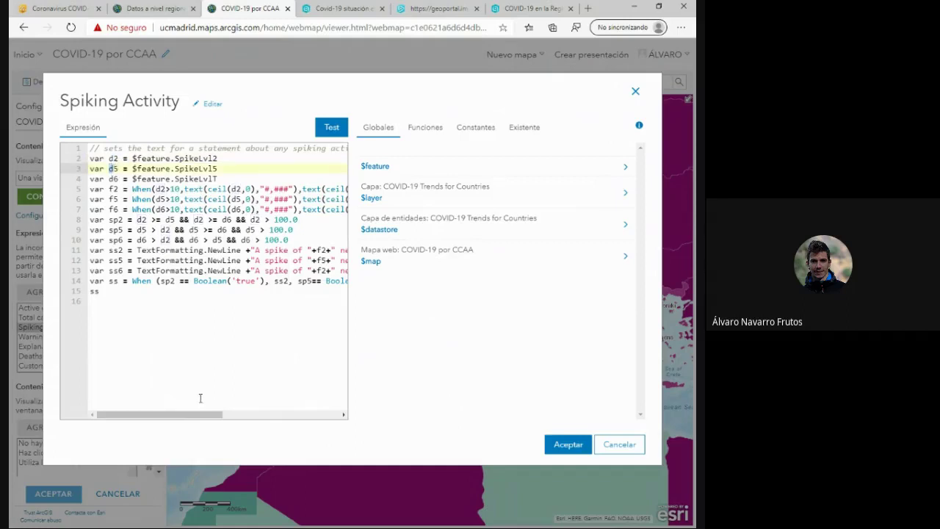
# Read the "new cases occurred within past two days" message text in the Spiking Activity script and cancel the editor.
pyautogui.moveTo(189, 414); pyautogui.dragTo(209, 414)
pyautogui.moveTo(247, 410); pyautogui.dragTo(286, 408)
pyautogui.moveTo(215, 251); pyautogui.dragTo(331, 252)
pyautogui.click(226, 253)
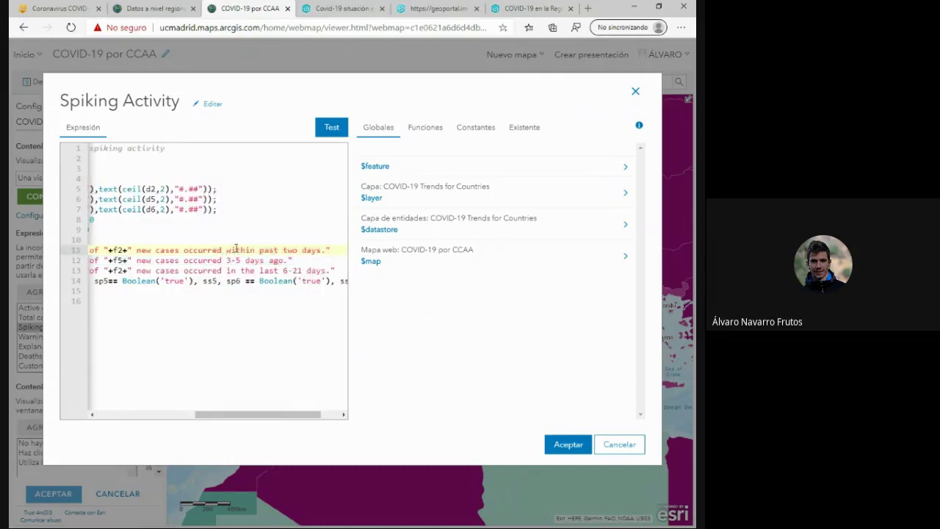
pyautogui.click(619, 444)
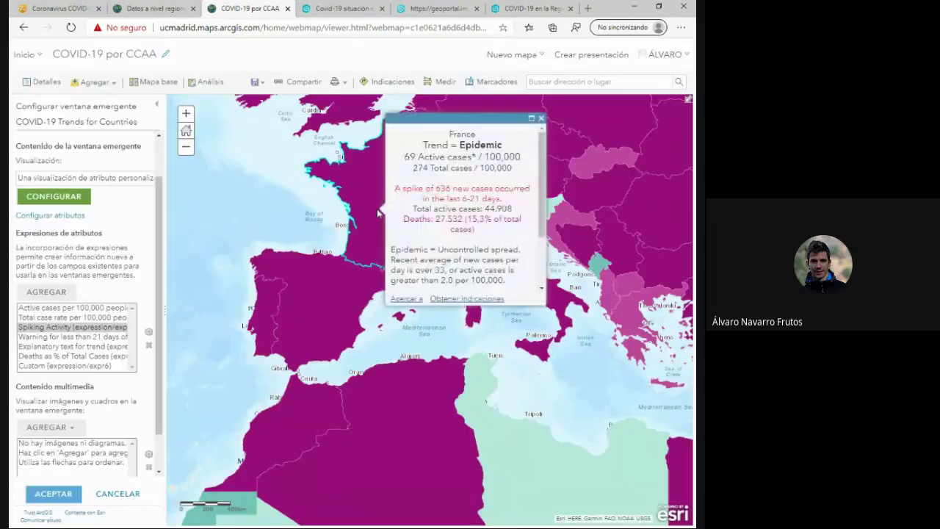
# Compare the spike text in the pop-ups of Spain, Algeria, France, the United Kingdom and Ireland, and close the last pop-up.
pyautogui.click(350, 289)
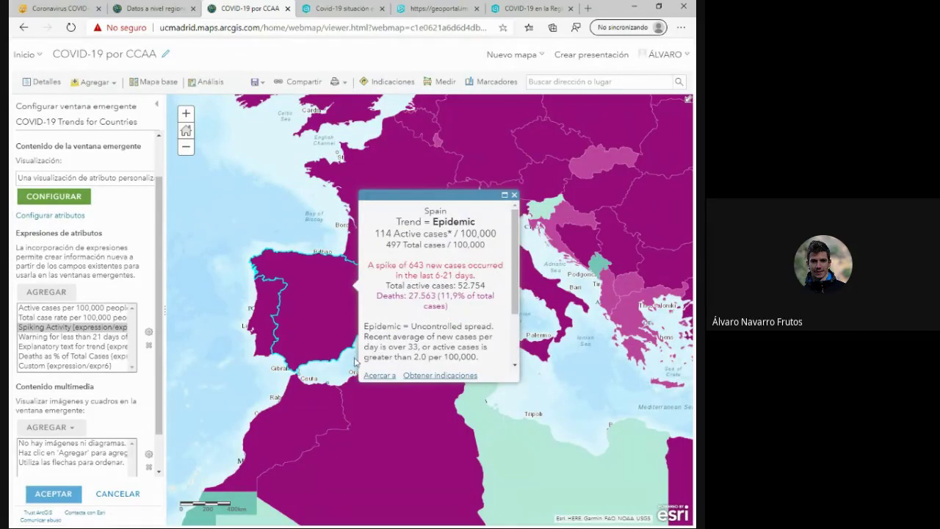
pyautogui.click(329, 420)
pyautogui.click(316, 474)
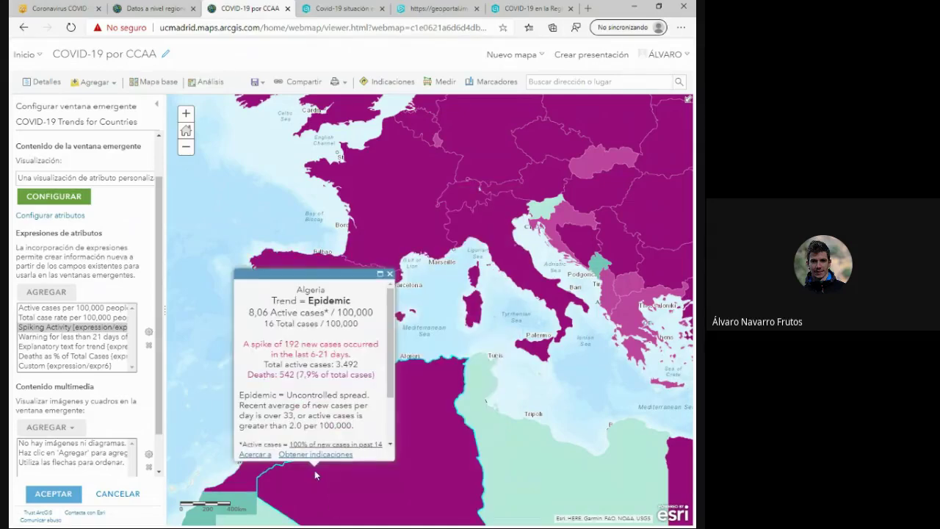
pyautogui.click(386, 216)
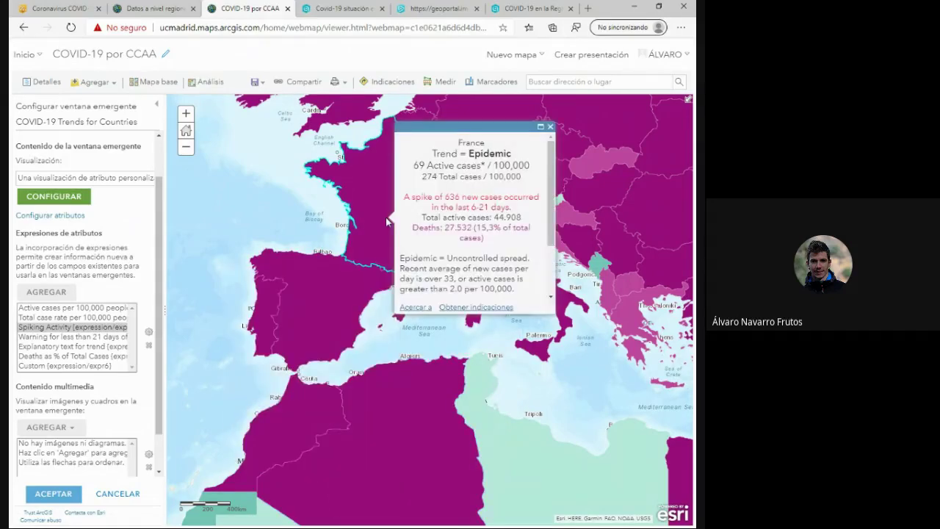
pyautogui.moveTo(318, 214); pyautogui.dragTo(306, 316)
pyautogui.click(330, 210)
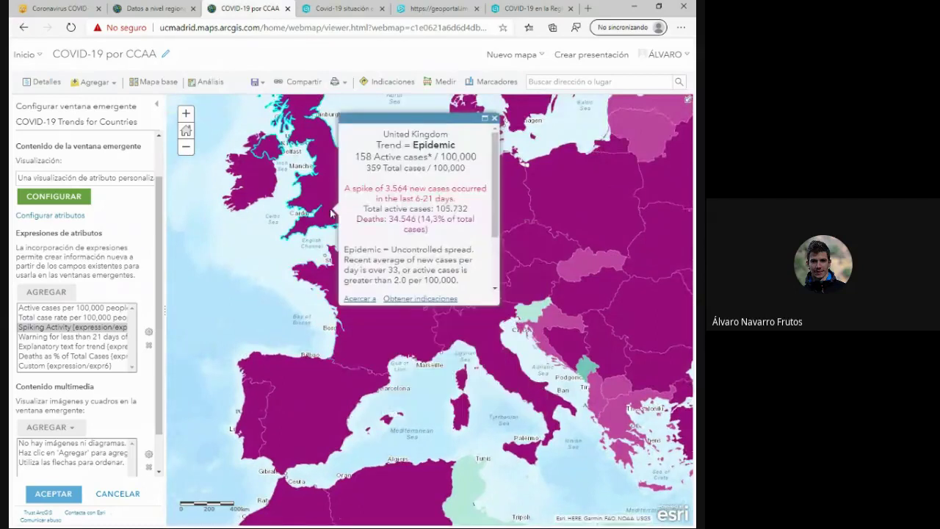
pyautogui.click(274, 187)
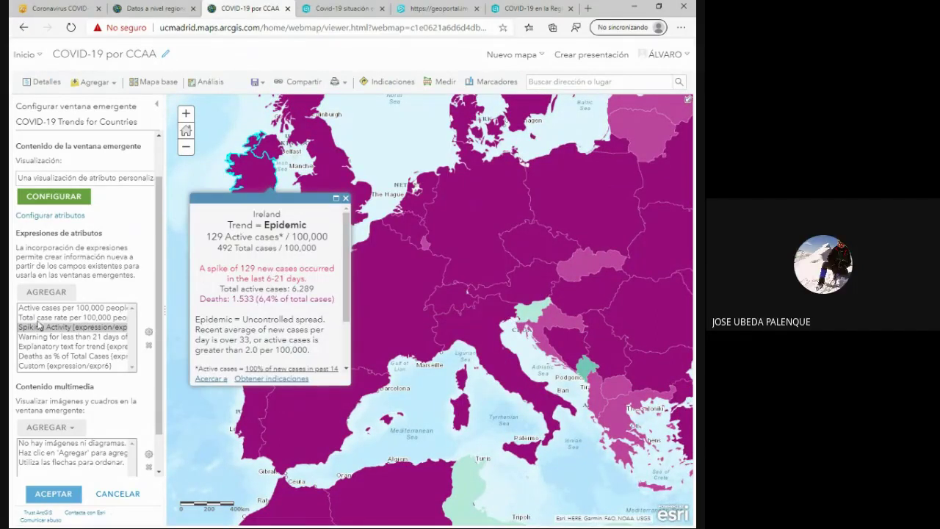
pyautogui.click(345, 198)
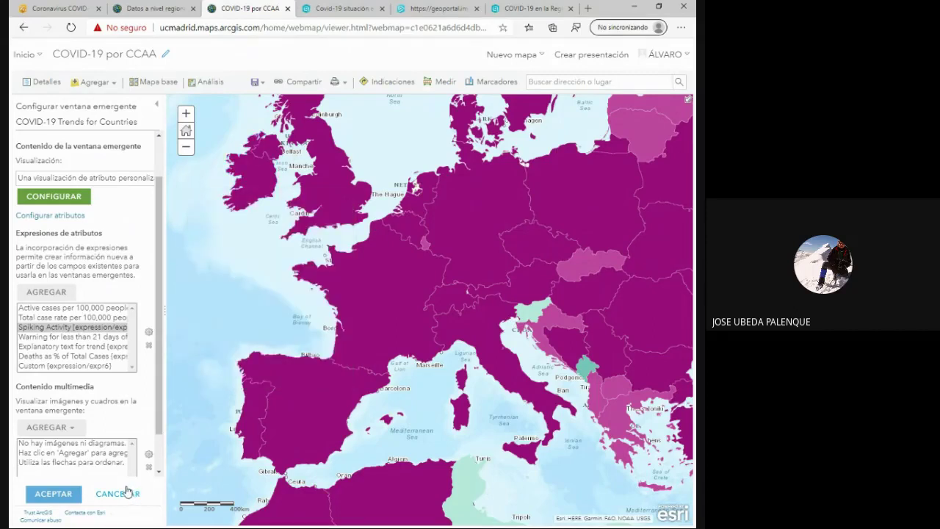
# Open the Spiking Activity expression and rename its declared variables d2, d5 and d6 to a, b and c.
pyautogui.doubleClick(31, 328)
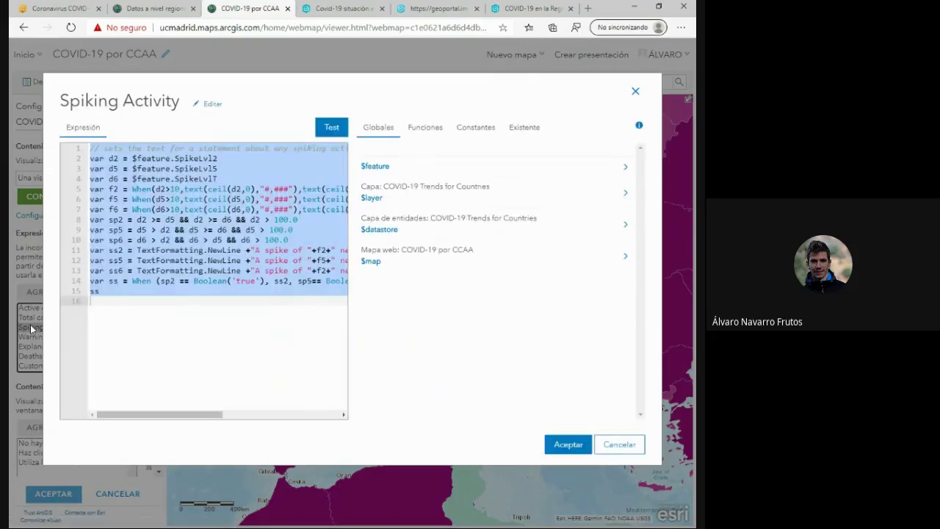
pyautogui.click(123, 181)
pyautogui.click(110, 158)
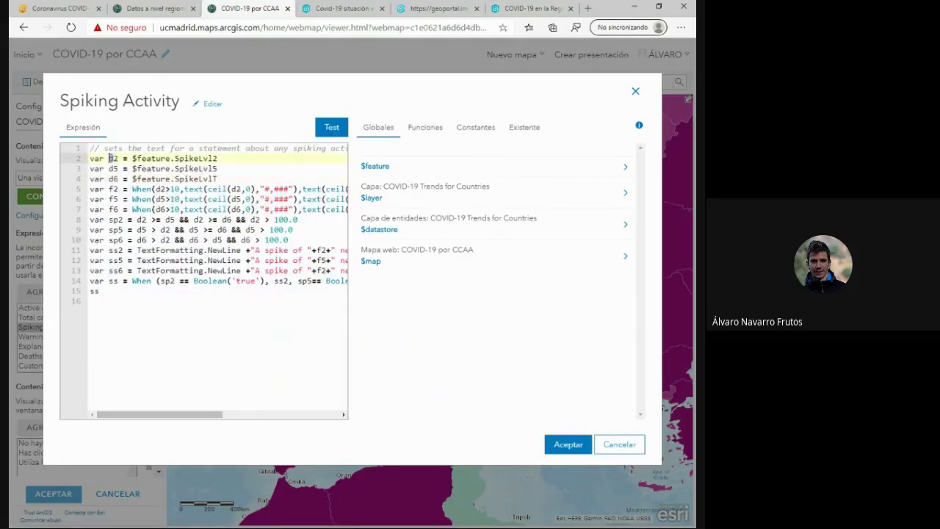
pyautogui.moveTo(109, 158); pyautogui.dragTo(119, 158)
pyautogui.write('a')
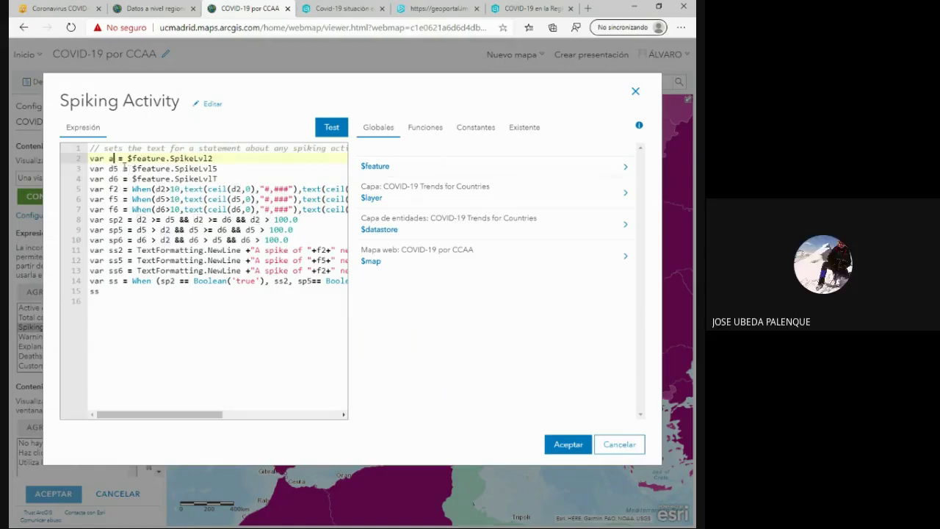
pyautogui.moveTo(109, 169); pyautogui.dragTo(119, 168)
pyautogui.write('b')
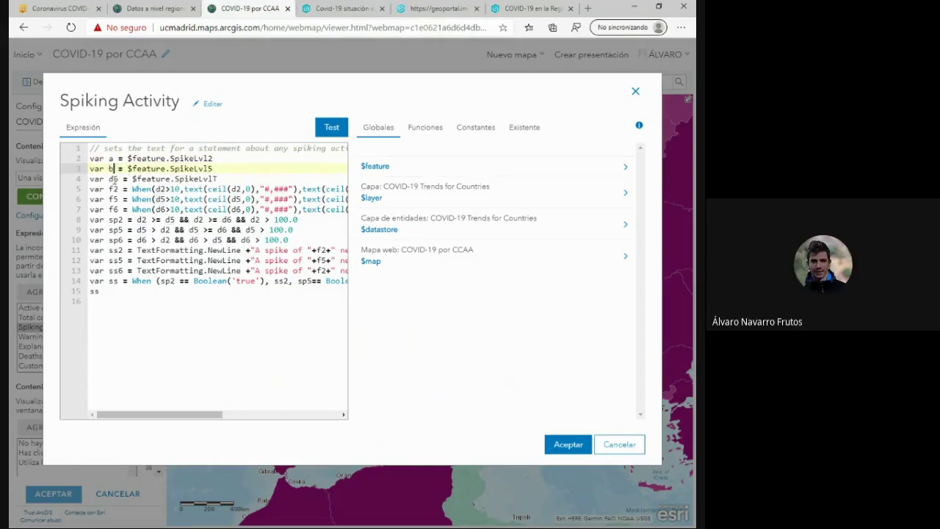
pyautogui.click(116, 179)
pyautogui.press('BackSpace')
pyautogui.press('BackSpace')
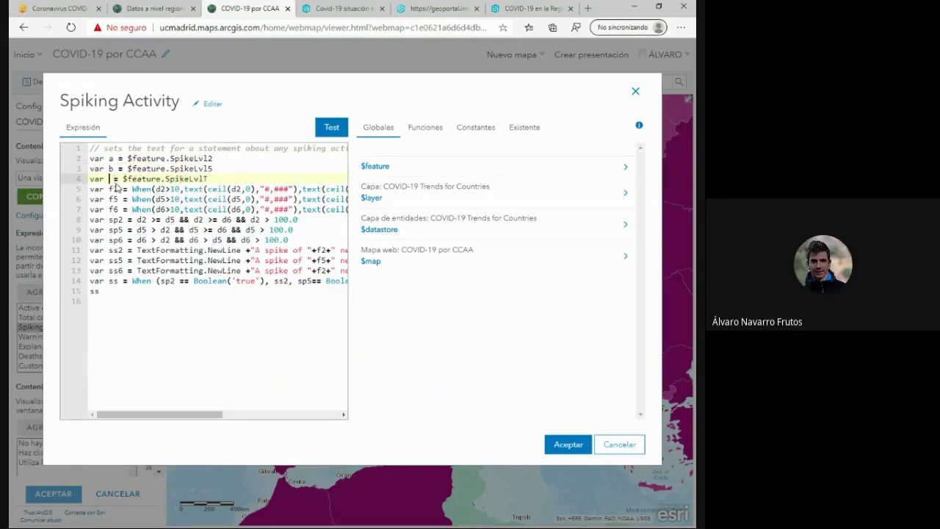
pyautogui.write('c')
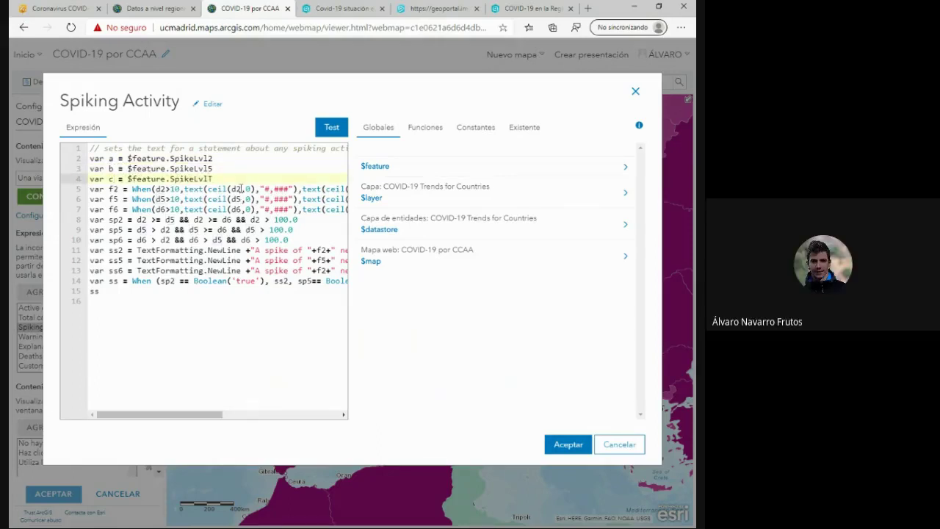
# Replace d2, d5 and d6 with a, b and c inside the first ceil calls, and cancel the expression editor and pop-up configuration.
pyautogui.click(237, 188)
pyautogui.doubleClick(237, 188)
pyautogui.write('a')
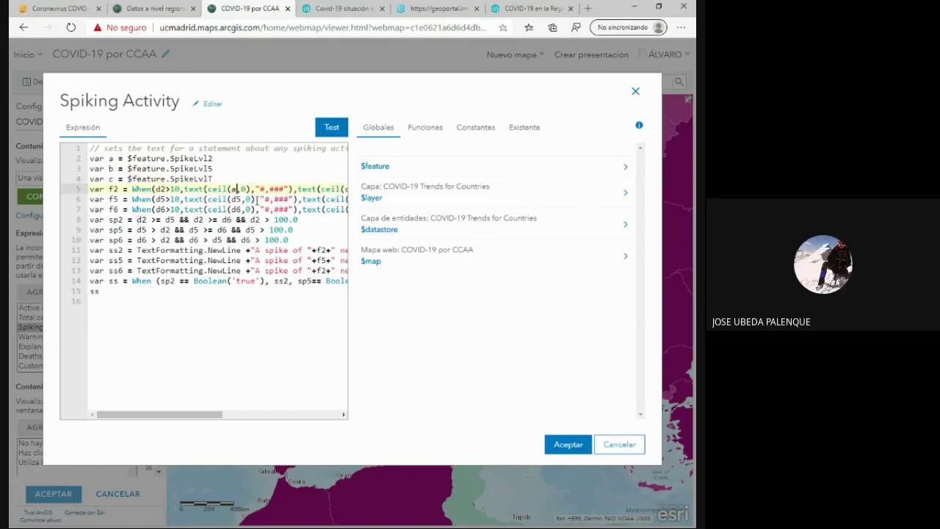
pyautogui.doubleClick(239, 199)
pyautogui.press('BackSpace')
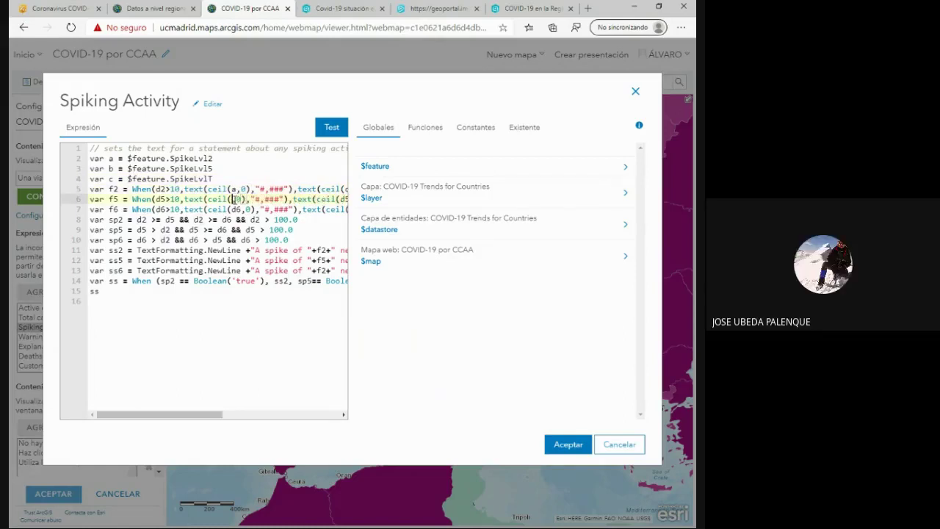
pyautogui.write('b')
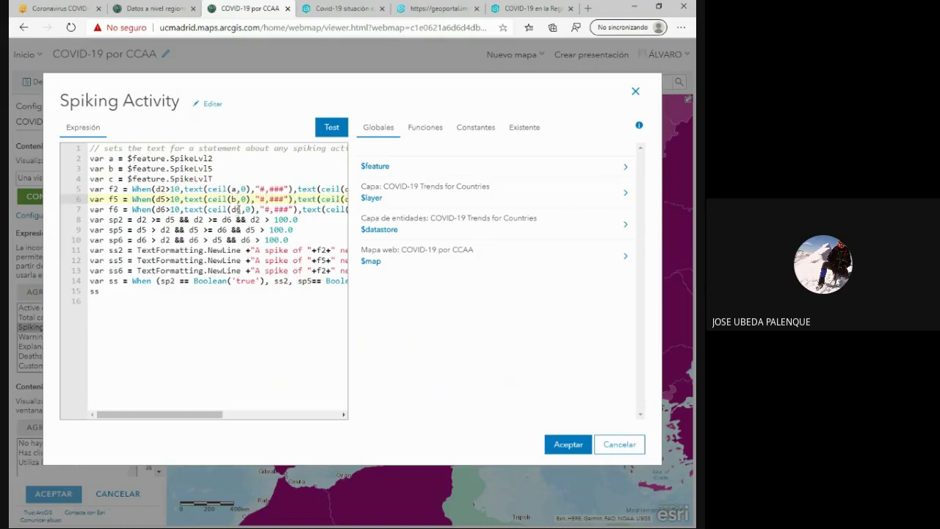
pyautogui.doubleClick(236, 209)
pyautogui.write('c')
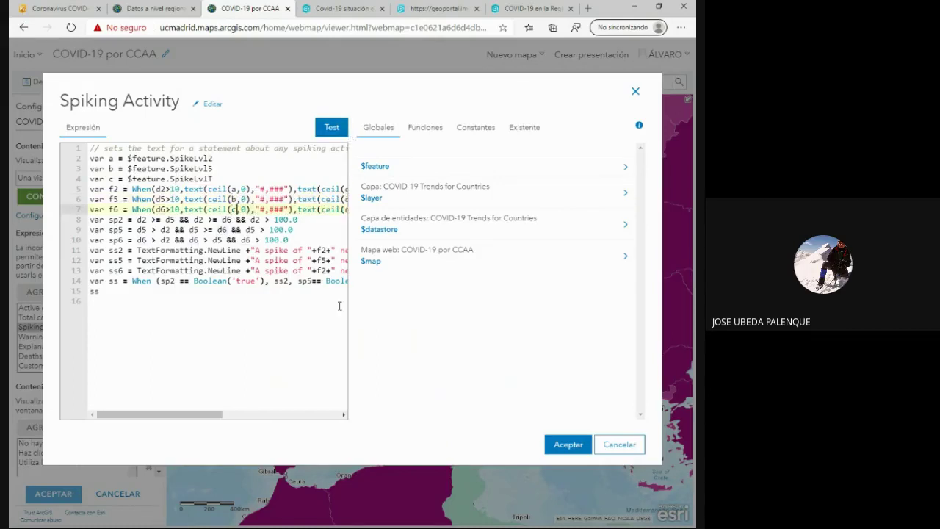
pyautogui.click(268, 364)
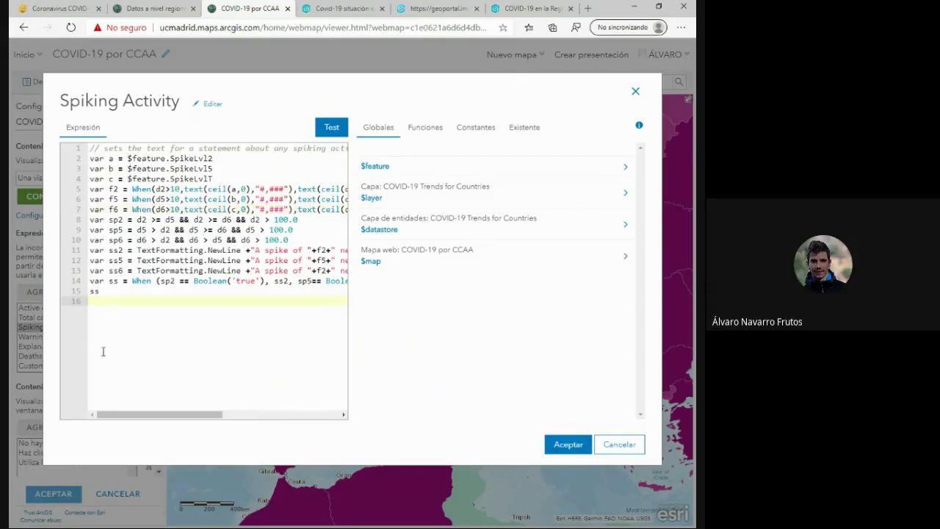
pyautogui.click(624, 449)
pyautogui.click(118, 495)
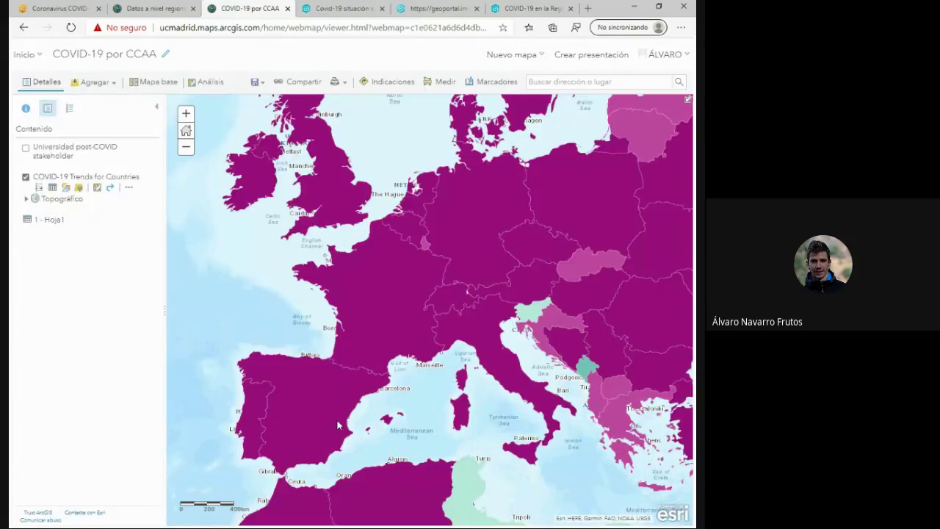
# Open Spain's pop-up and read through its trend, spike and deaths text.
pyautogui.click(336, 419)
pyautogui.scroll(-2, 415, 412)
pyautogui.scroll(2, 415, 402)
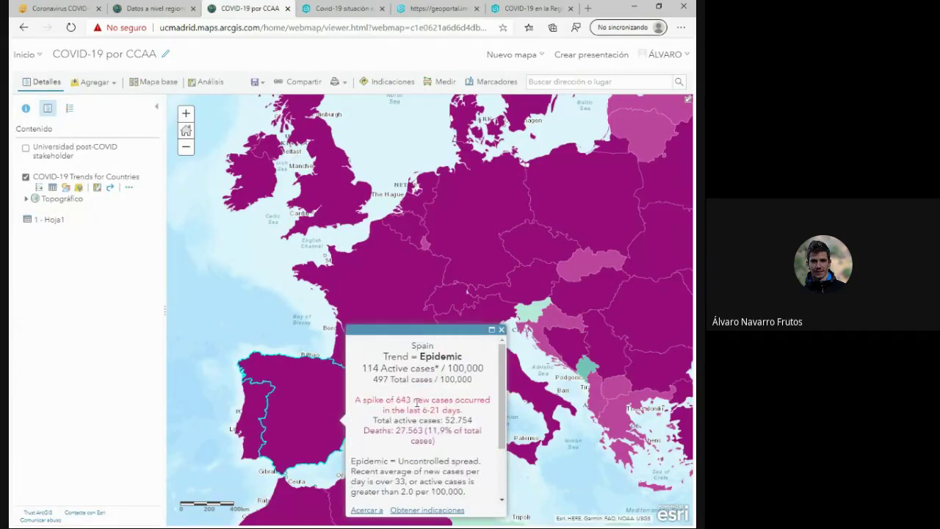
pyautogui.moveTo(388, 344); pyautogui.dragTo(444, 455)
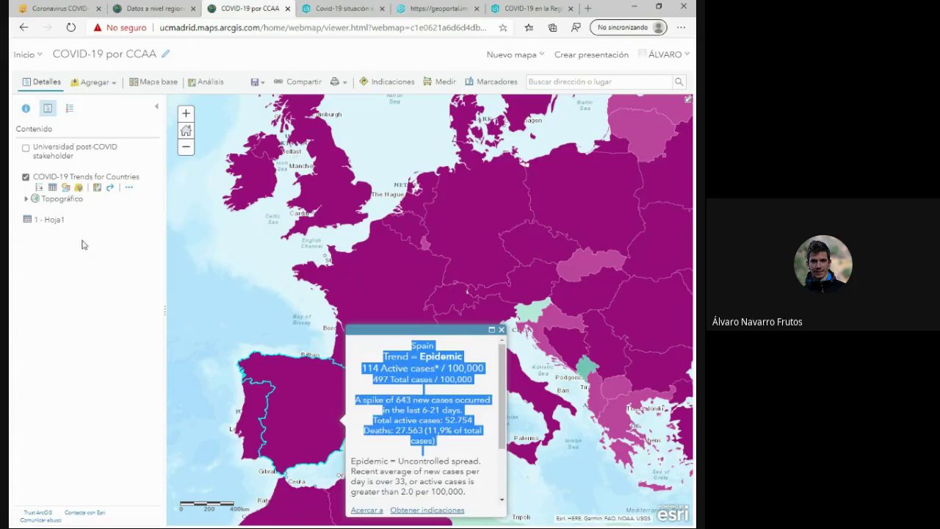
# Show the Universidad post-COVID stakeholder layer instead of COVID-19 Trends for Countries and browse the survey pop-up records at Madrid.
pyautogui.click(25, 148)
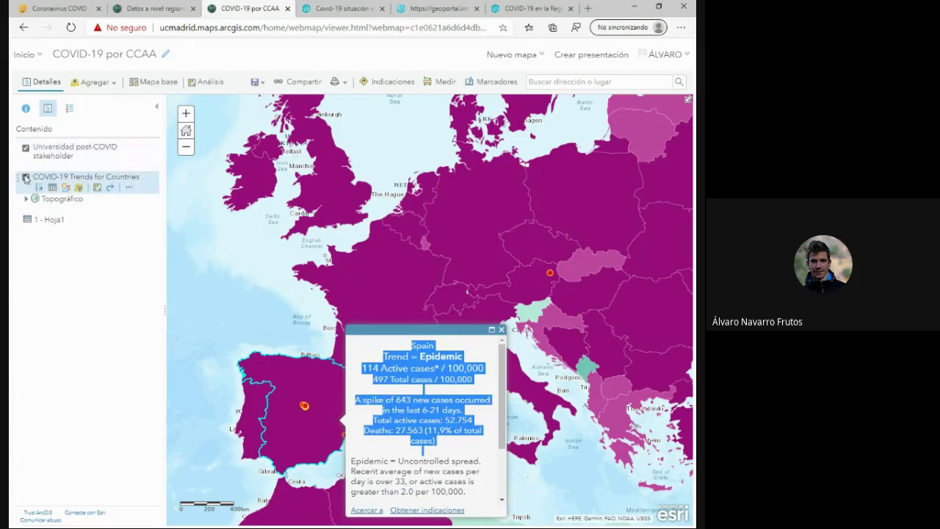
pyautogui.click(26, 177)
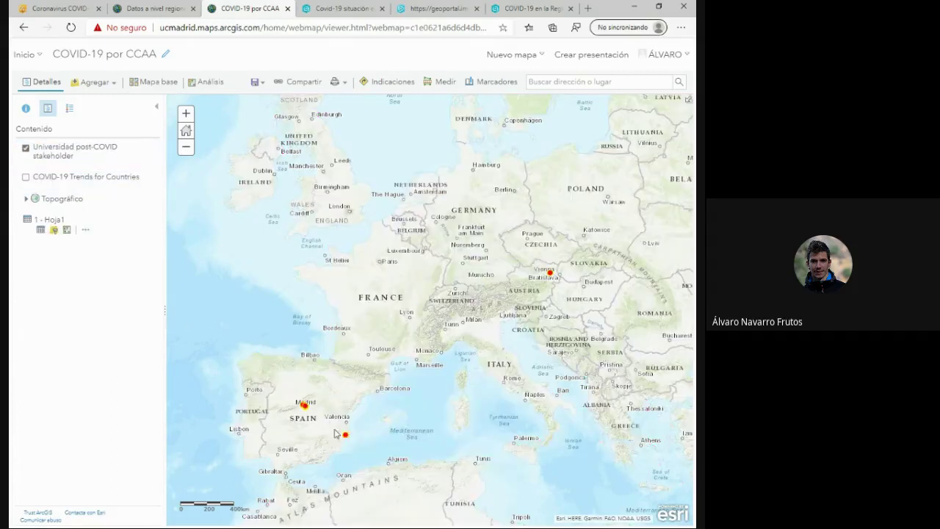
pyautogui.click(305, 406)
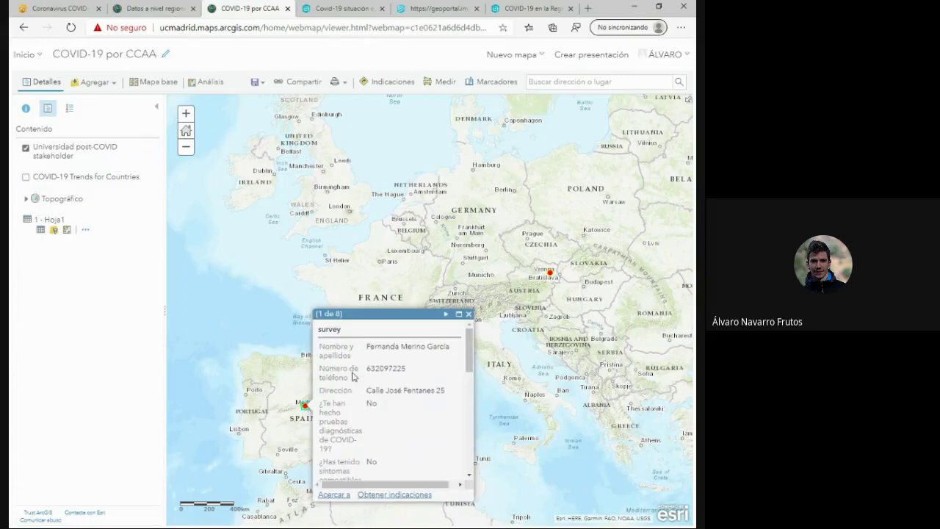
pyautogui.moveTo(320, 329); pyautogui.dragTo(344, 334)
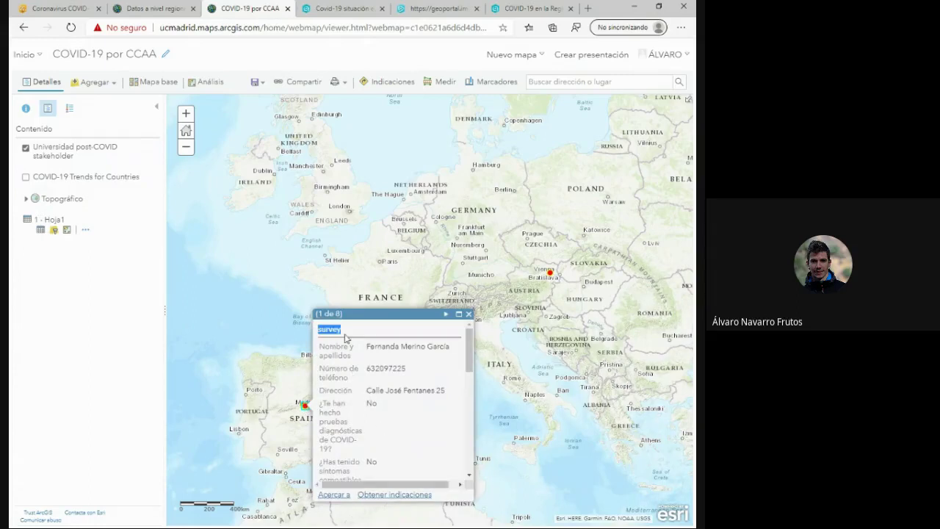
pyautogui.click(445, 316)
pyautogui.click(446, 315)
pyautogui.click(445, 315)
pyautogui.click(446, 315)
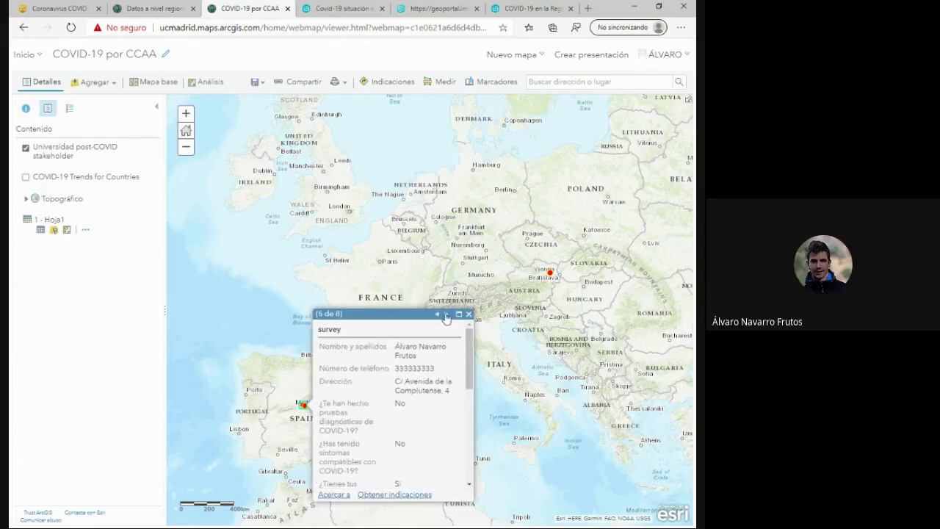
pyautogui.click(445, 315)
pyautogui.click(445, 315)
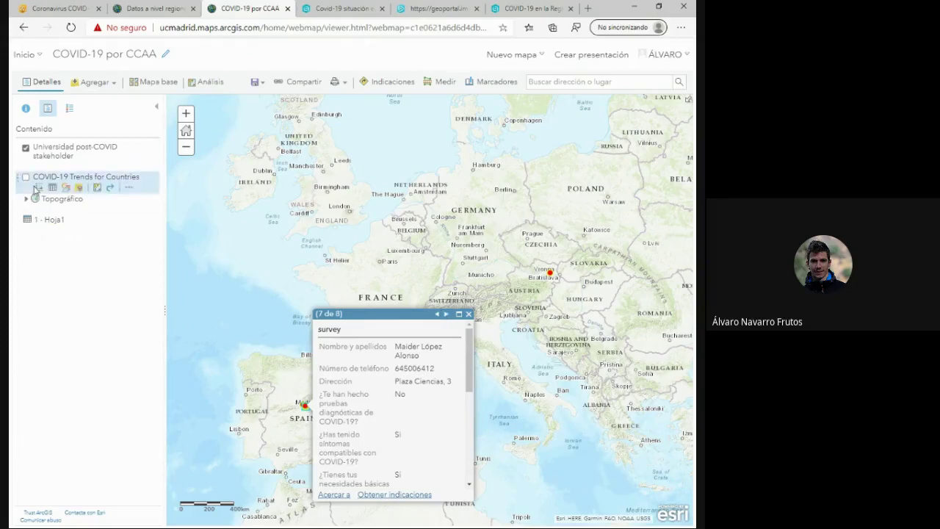
# Switch visibility back to COVID-19 Trends for Countries and view the custom pop-ups of France and Spain.
pyautogui.click(25, 177)
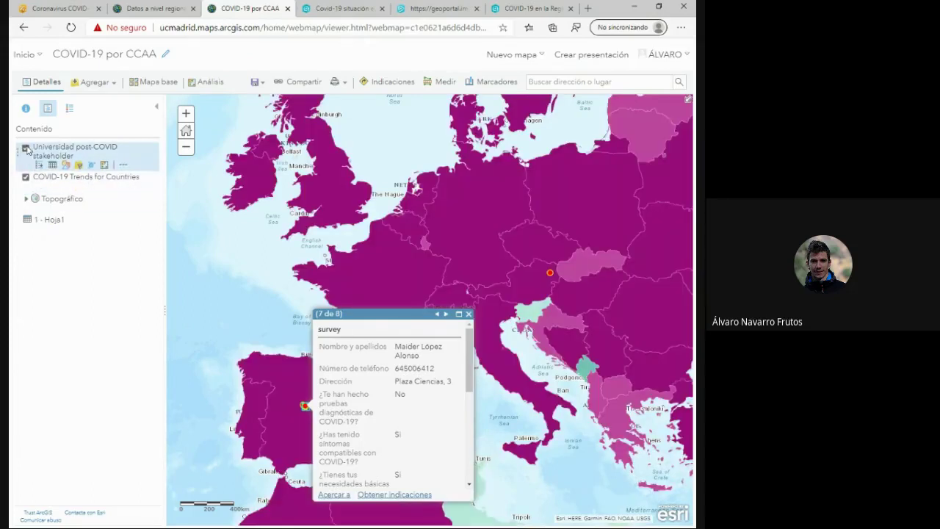
pyautogui.click(26, 148)
pyautogui.click(385, 238)
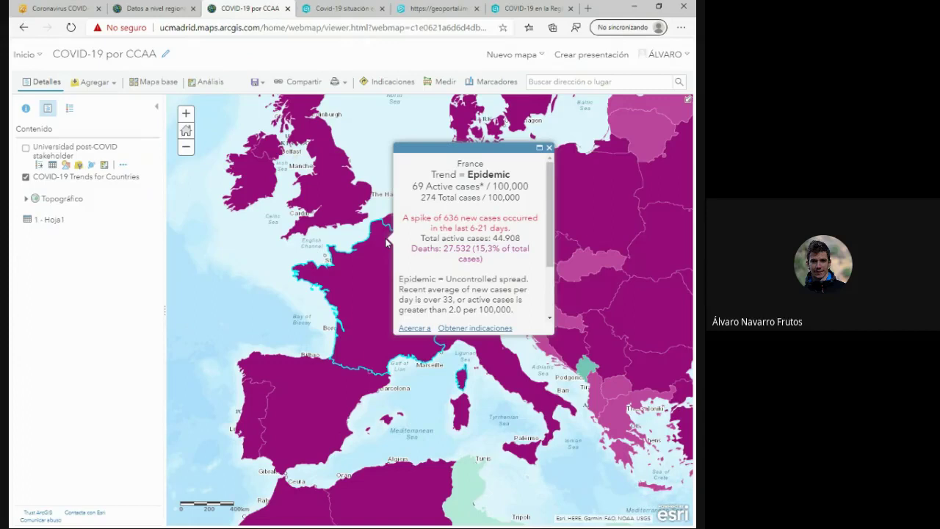
pyautogui.click(549, 148)
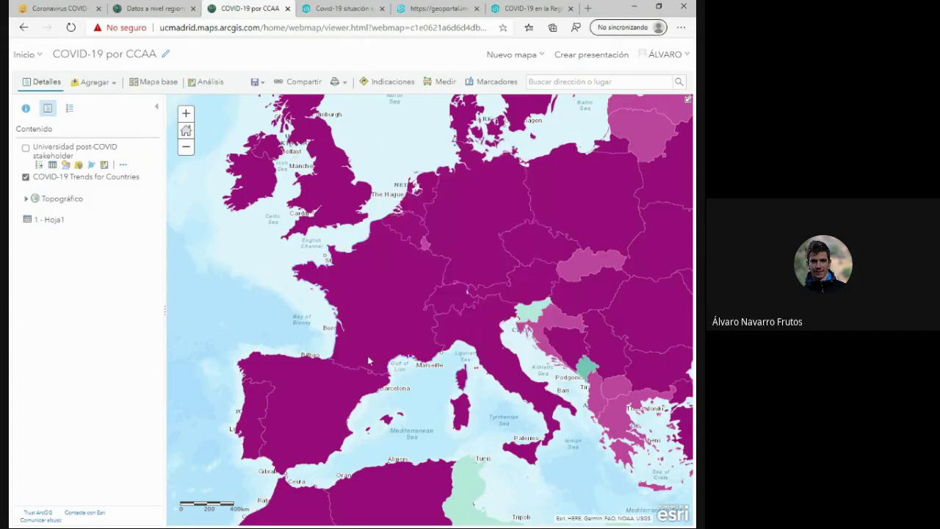
pyautogui.click(357, 383)
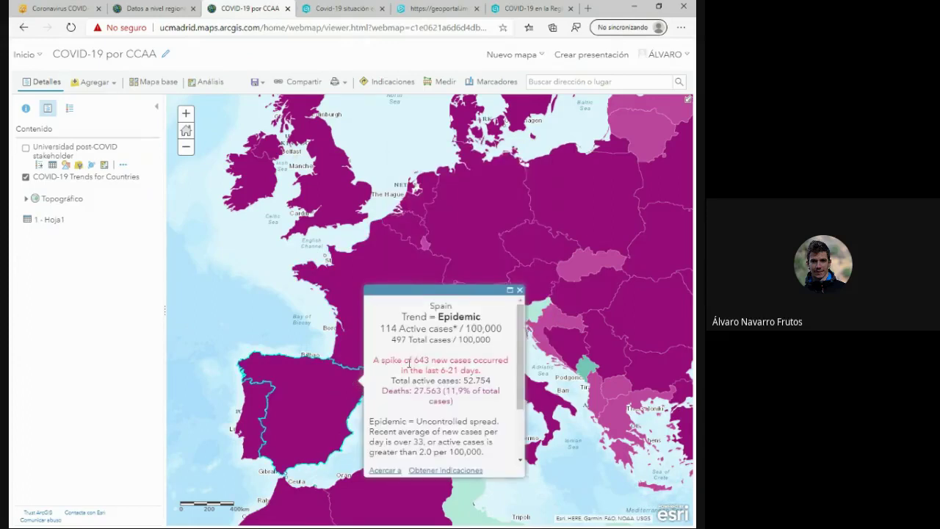
# Display only the Universidad post-COVID stakeholder layer, read a Madrid survey pop-up from its attributes to its attachments, and close it.
pyautogui.click(26, 147)
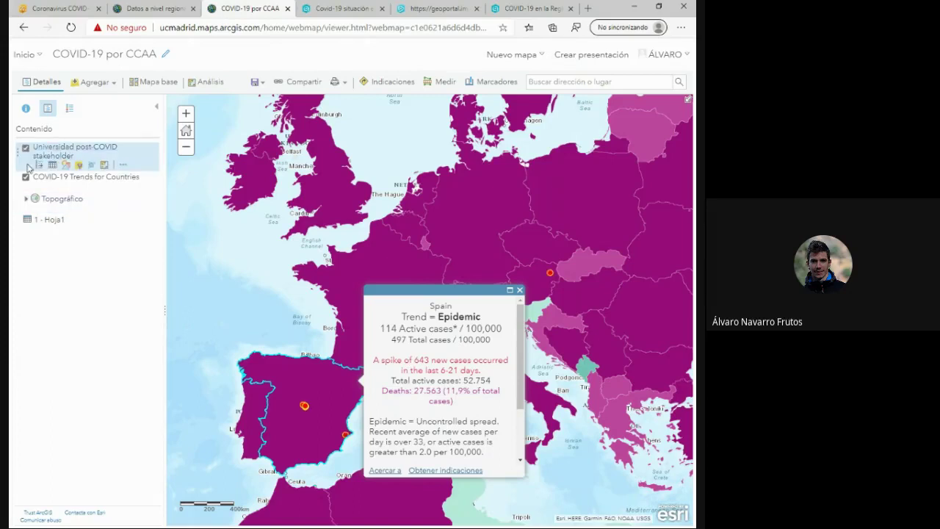
pyautogui.click(26, 177)
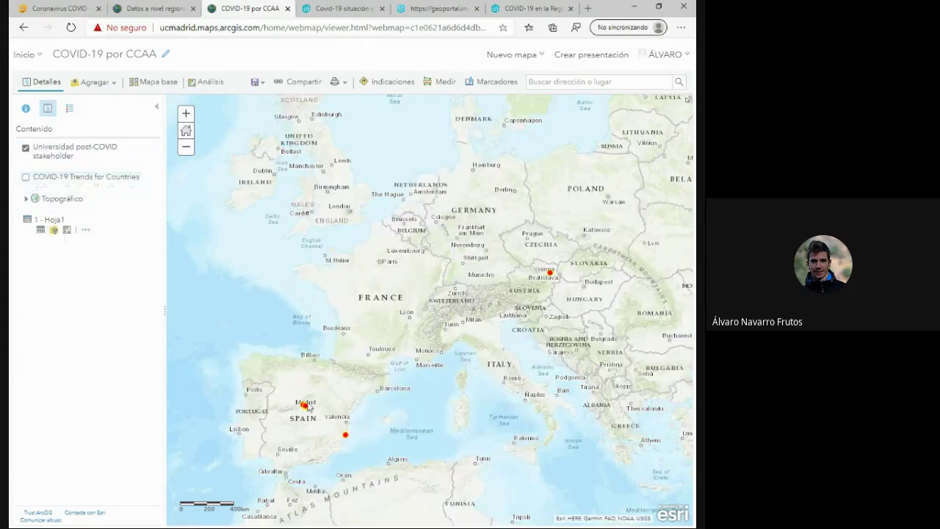
pyautogui.click(304, 406)
pyautogui.scroll(-6, 367, 366)
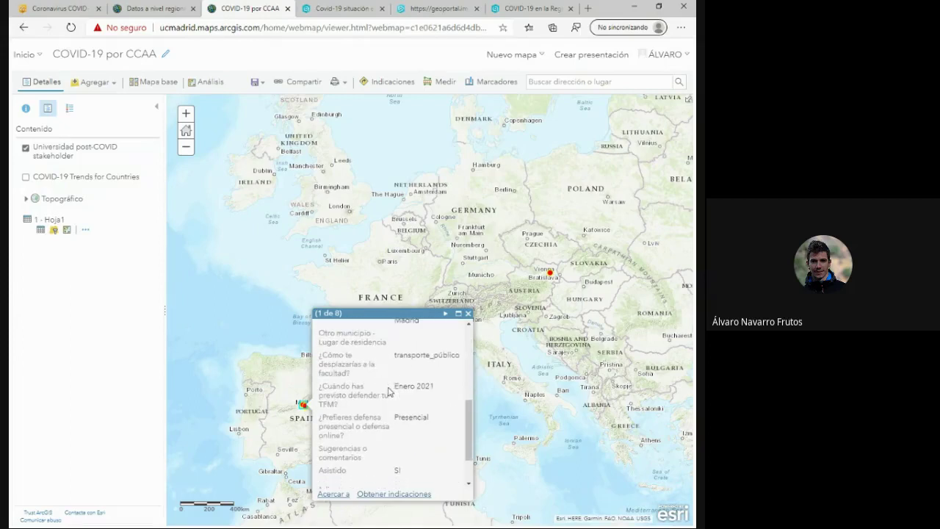
pyautogui.scroll(-2, 393, 407)
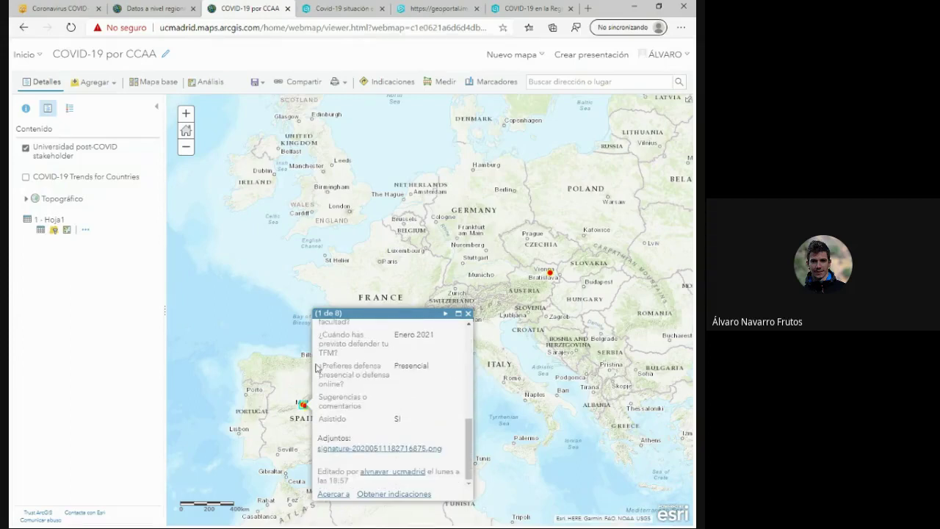
pyautogui.tripleClick(322, 368)
pyautogui.click(452, 341)
pyautogui.scroll(8, 346, 380)
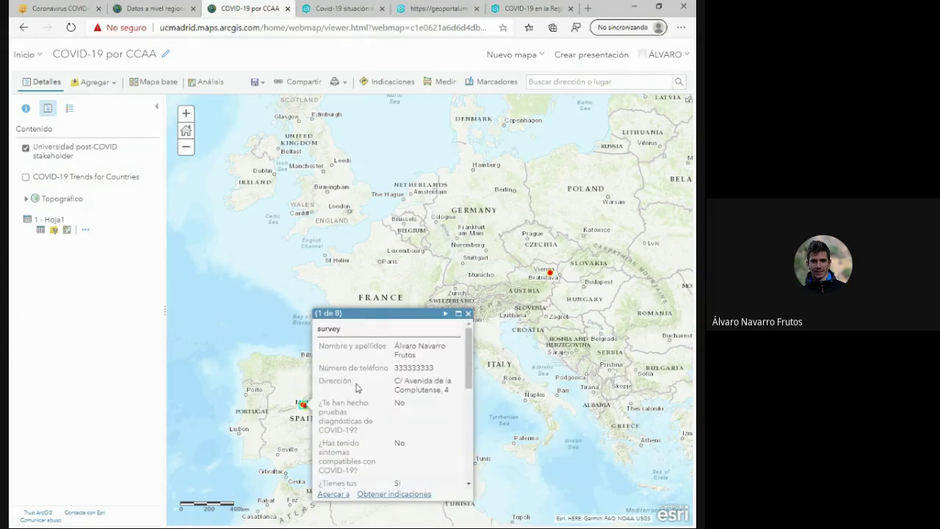
pyautogui.moveTo(352, 382); pyautogui.dragTo(351, 421)
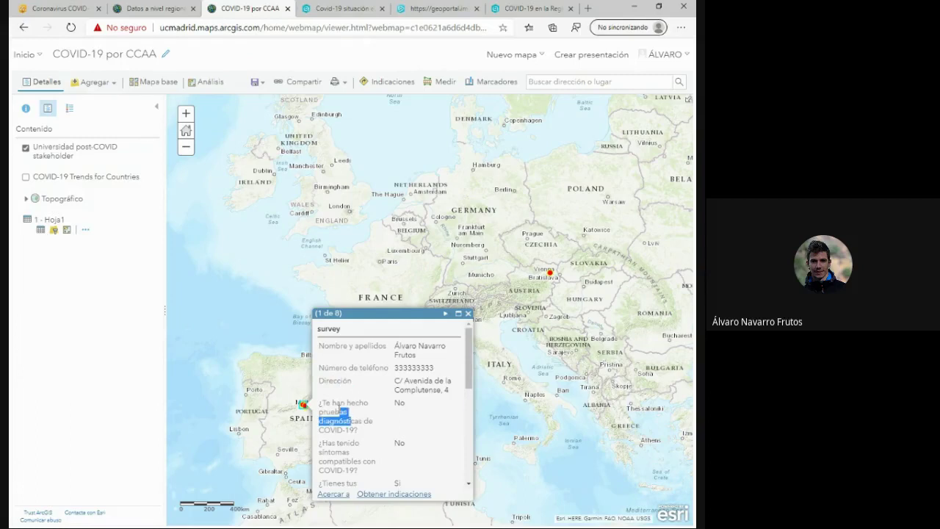
pyautogui.click(469, 314)
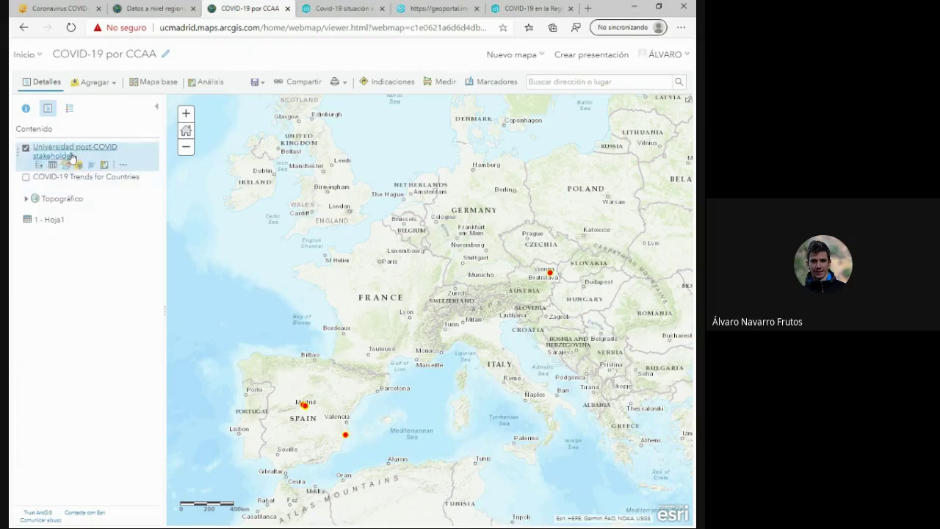
# Make COVID-19 Trends for Countries visible and remove the Universidad post-COVID stakeholder layer from the map.
pyautogui.click(25, 177)
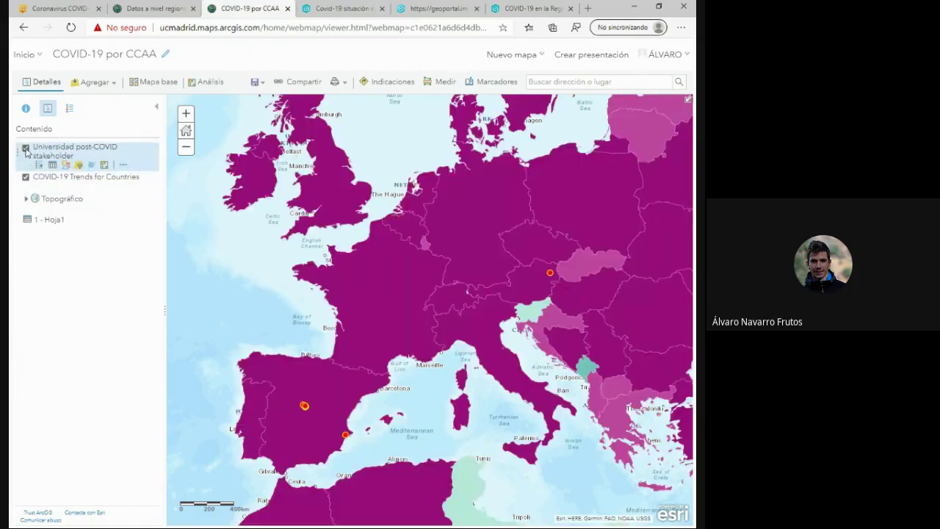
pyautogui.click(26, 148)
pyautogui.click(124, 165)
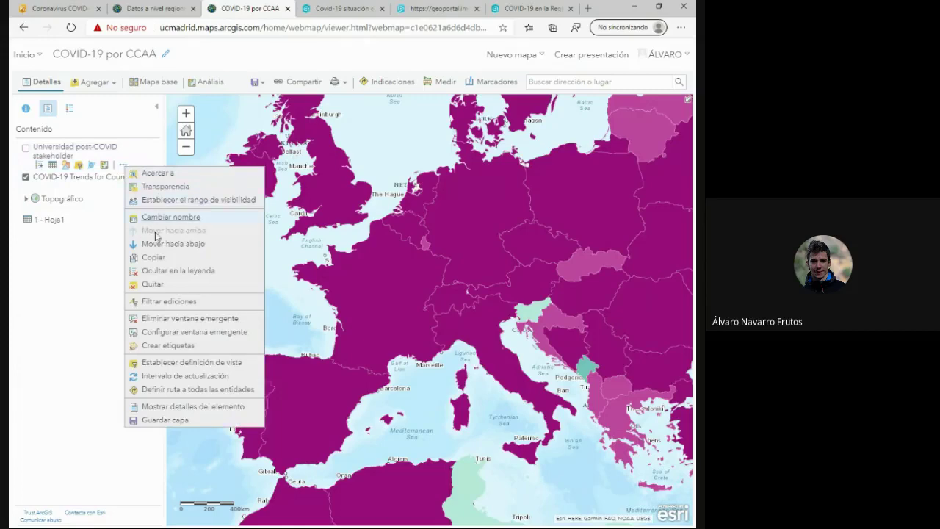
pyautogui.click(155, 283)
pyautogui.click(330, 314)
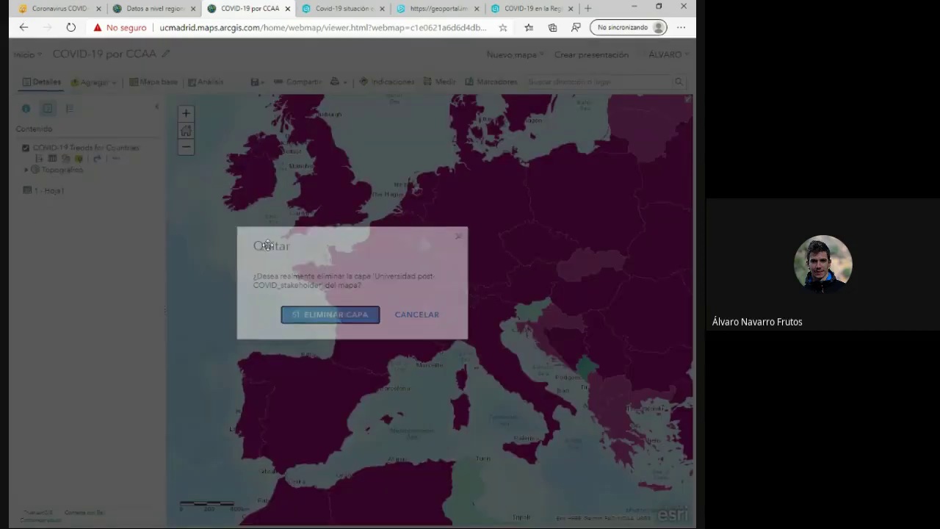
# Fit the map view to the COVID-19 Trends for Countries layer and save the web map.
pyautogui.click(130, 160)
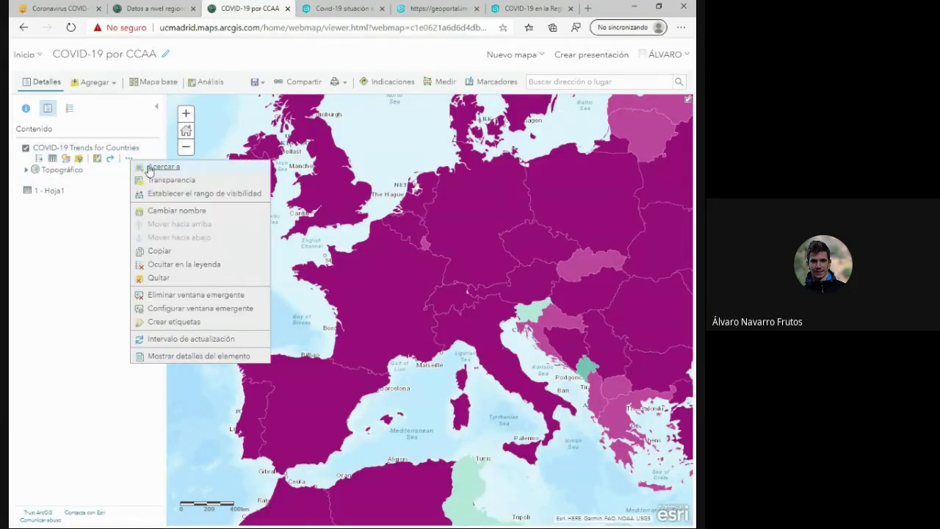
pyautogui.click(149, 169)
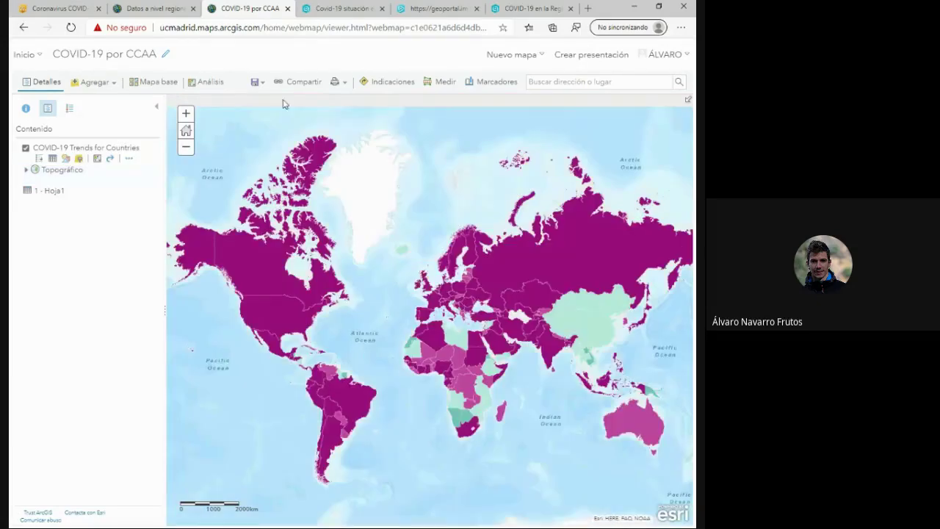
pyautogui.click(259, 82)
pyautogui.click(267, 96)
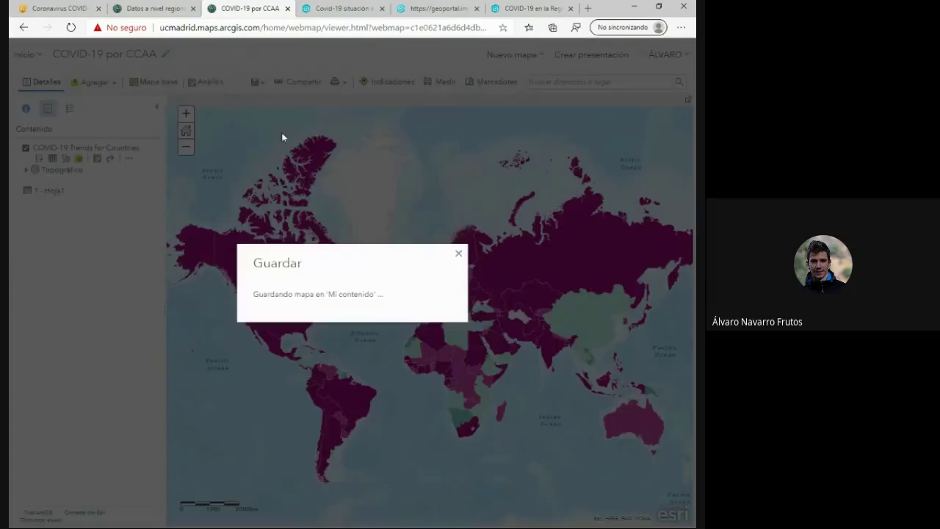
pyautogui.click(459, 255)
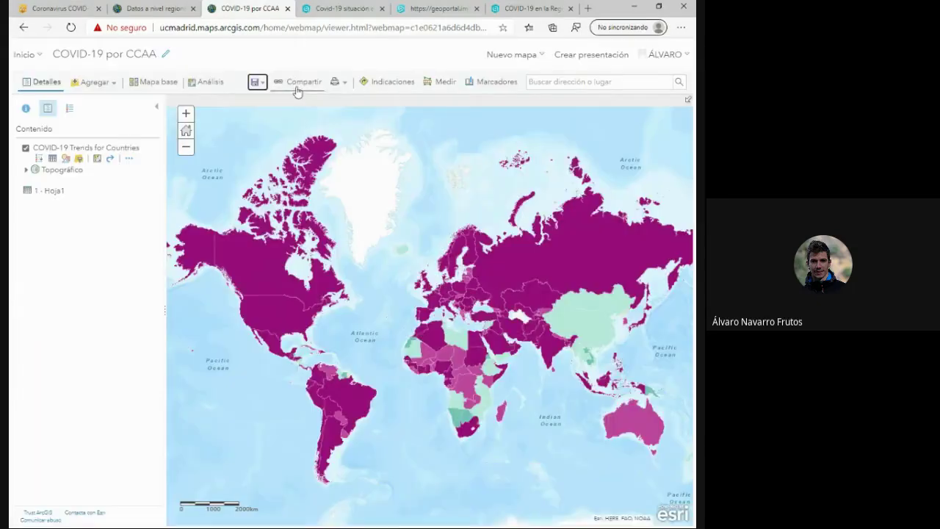
# Check the map's sharing options without changing them, and open the dashboard Cuadro de mando COVID-19 por CCAA from the content for editing.
pyautogui.click(296, 85)
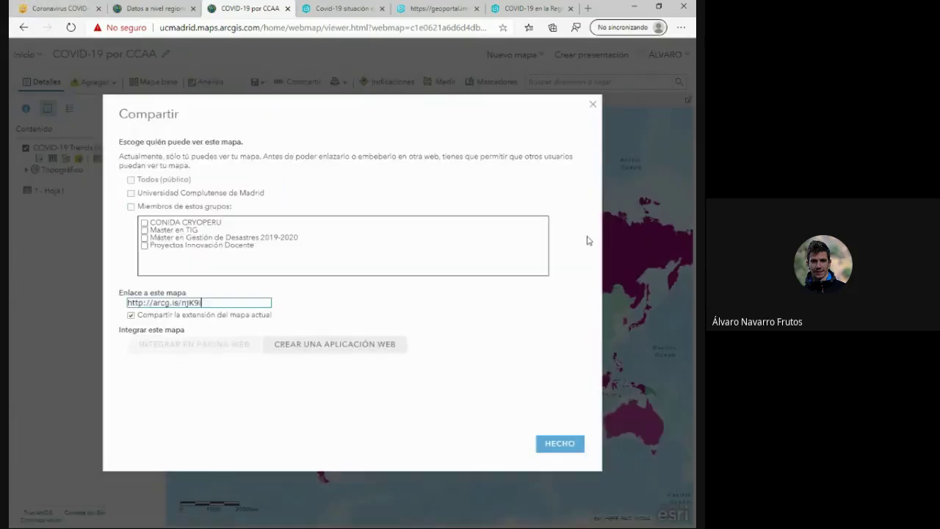
pyautogui.click(593, 104)
pyautogui.moveTo(36, 62)
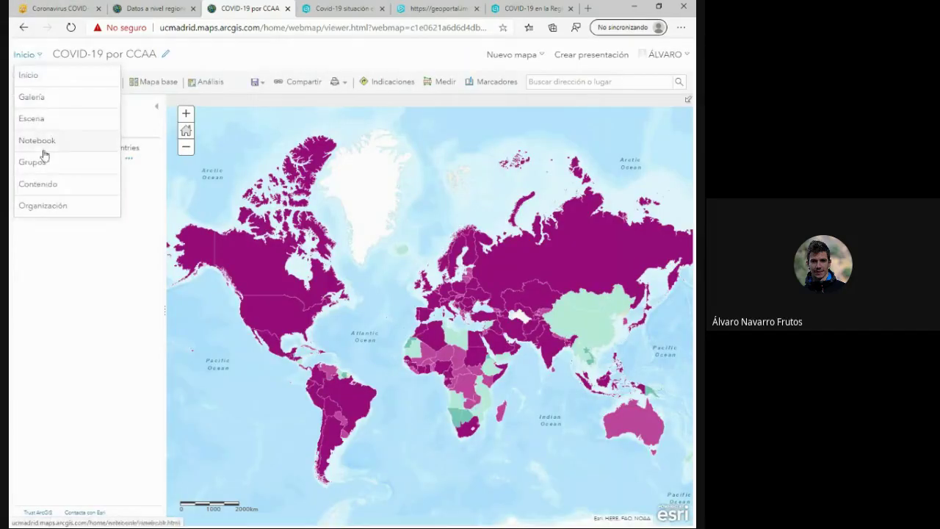
pyautogui.click(39, 184)
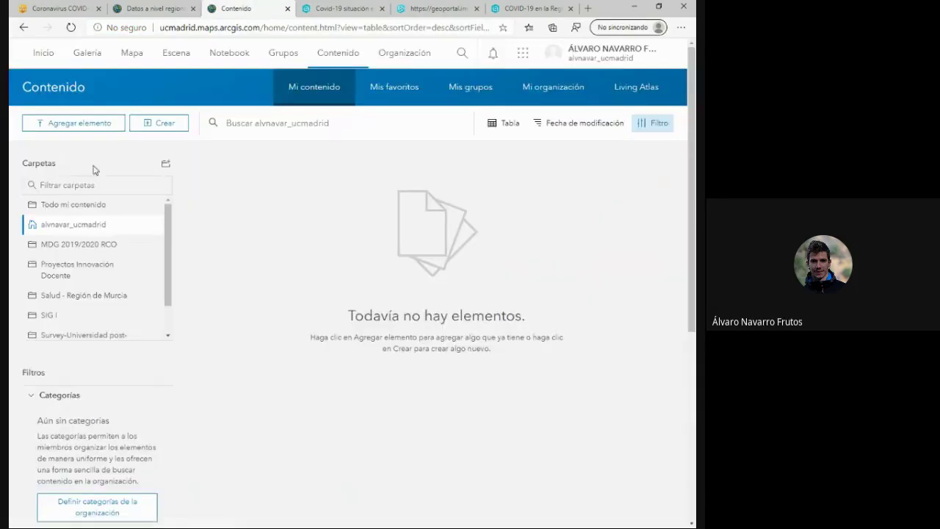
pyautogui.click(277, 238)
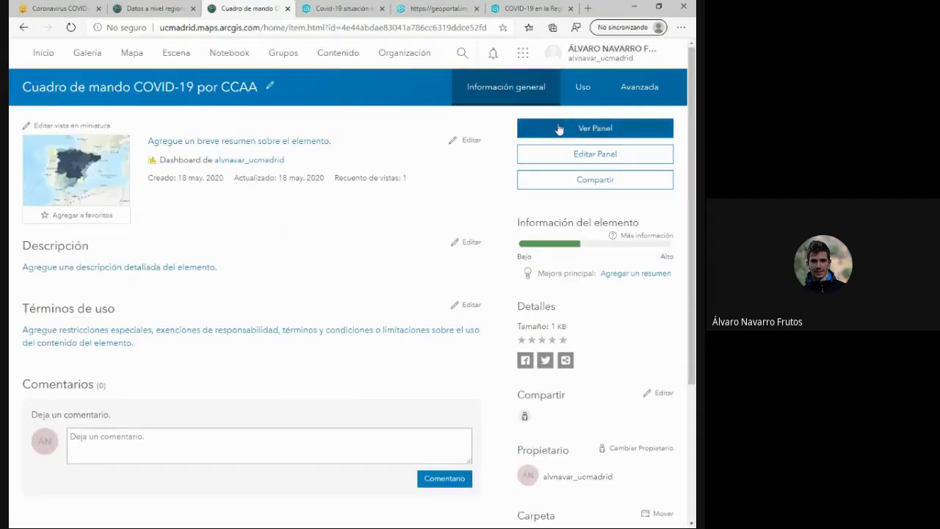
pyautogui.click(563, 150)
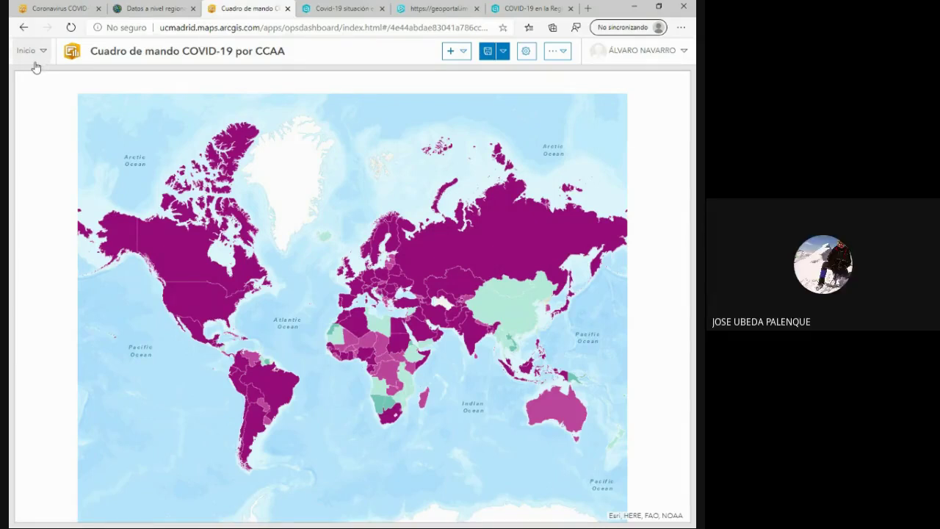
# Open the settings for a new header element on the dashboard.
pyautogui.click(463, 51)
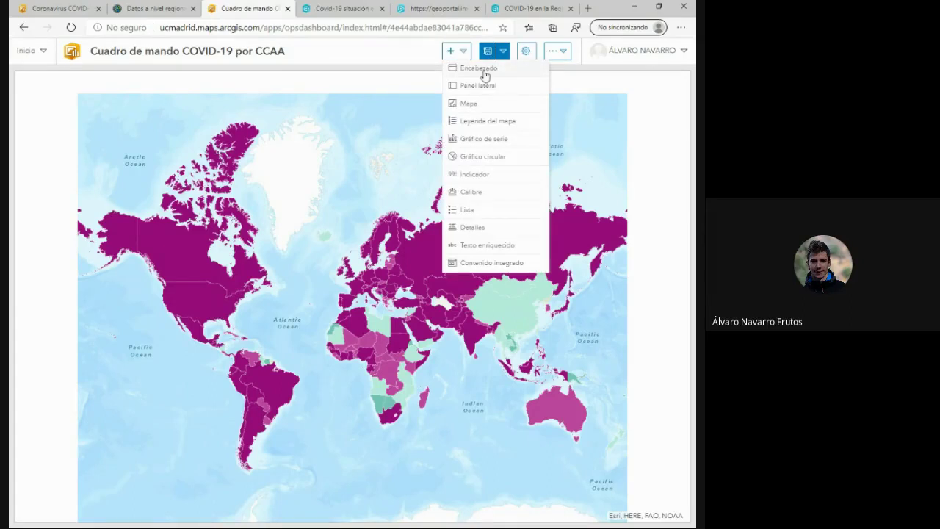
pyautogui.click(482, 69)
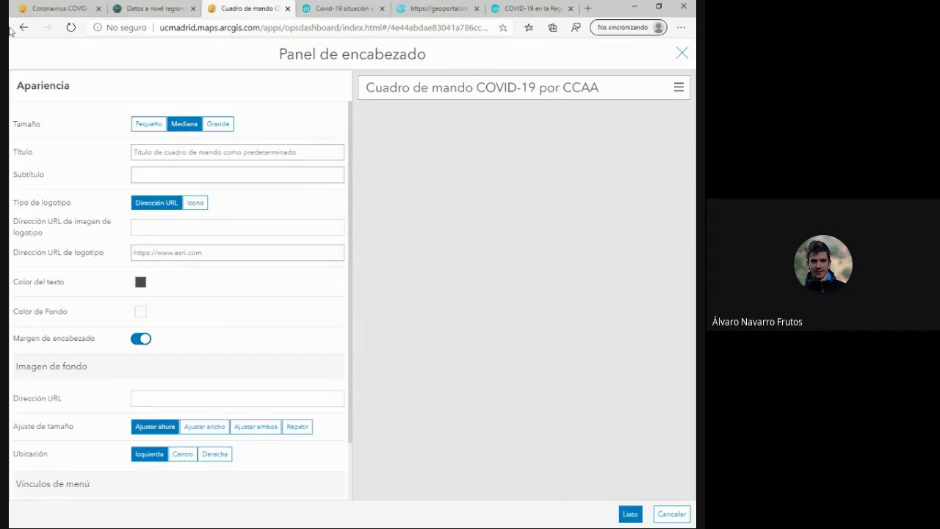
# Separate the Johns Hopkins COVID-19 dashboard into its own window and examine its header, map and total confirmed figure as a reference.
pyautogui.click(62, 6)
pyautogui.click(99, 8)
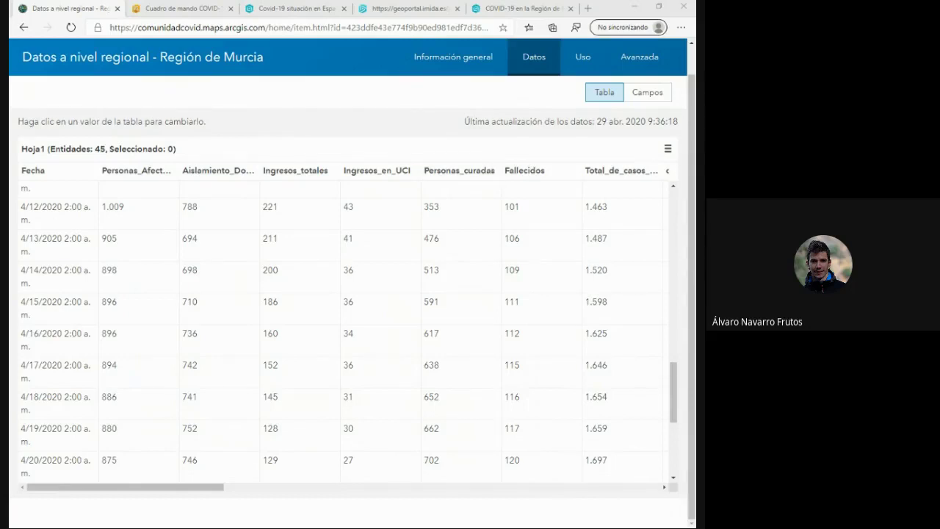
pyautogui.click(179, 8)
pyautogui.click(179, 151)
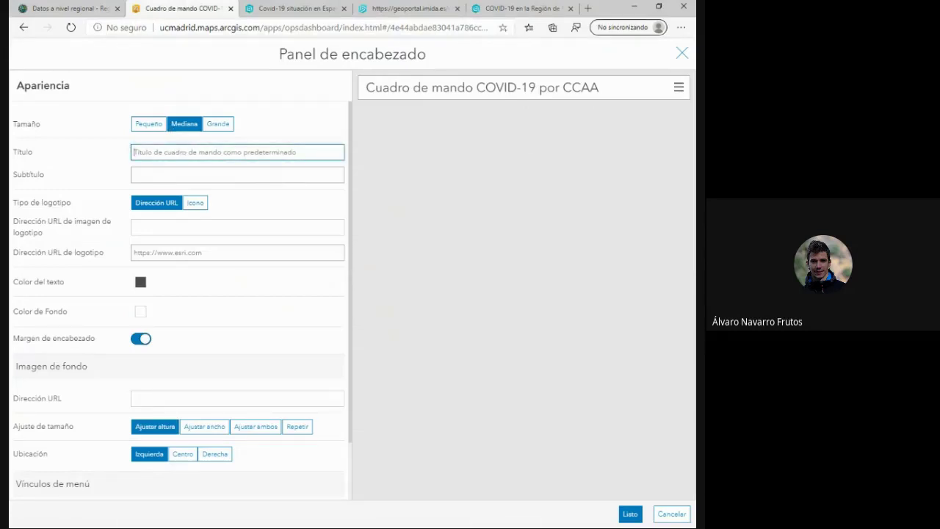
pyautogui.hotkey('alt', 'Tab')
pyautogui.doubleClick(361, 115)
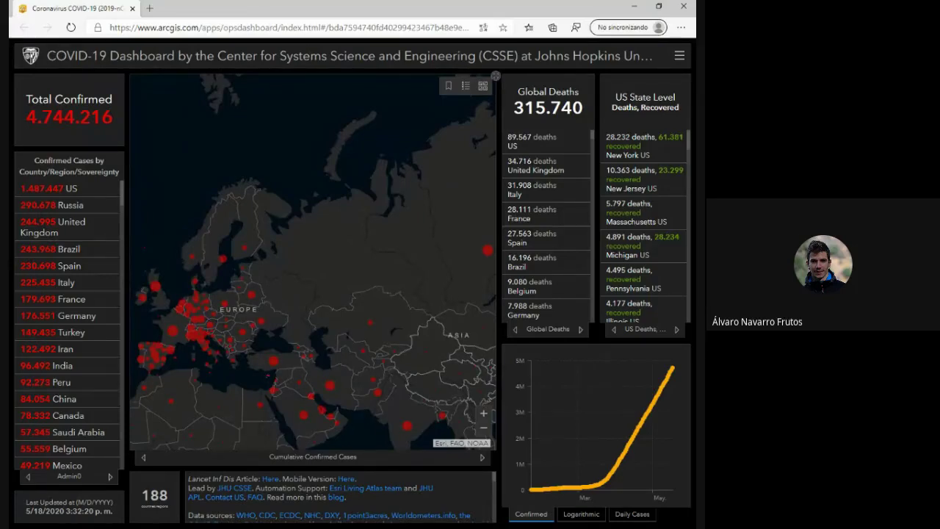
pyautogui.moveTo(294, 294); pyautogui.dragTo(339, 255)
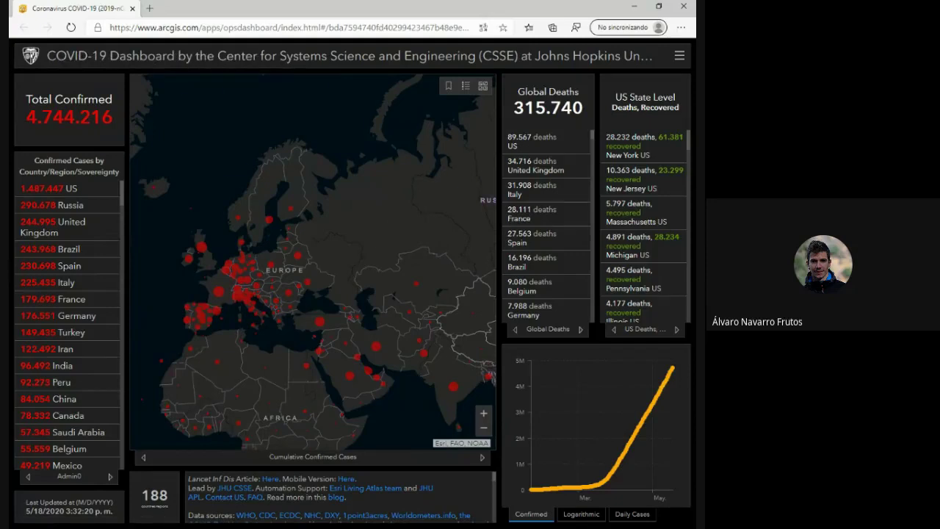
pyautogui.moveTo(26, 98); pyautogui.dragTo(64, 117)
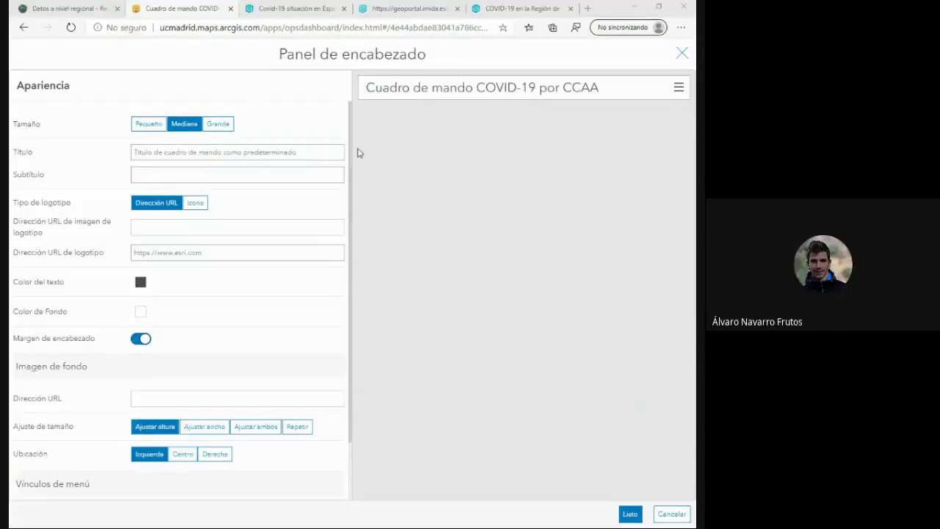
# Fill in the header title COVID-19 Dashboard and the subtitle Universidad, and discard the header.
pyautogui.click(309, 157)
pyautogui.write('COV')
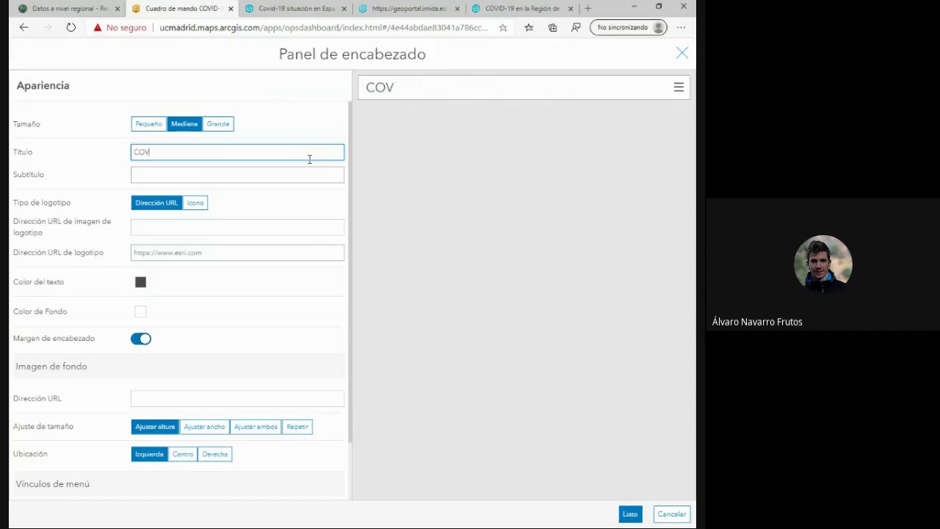
pyautogui.write('ID-1')
pyautogui.write('9 Dashboard')
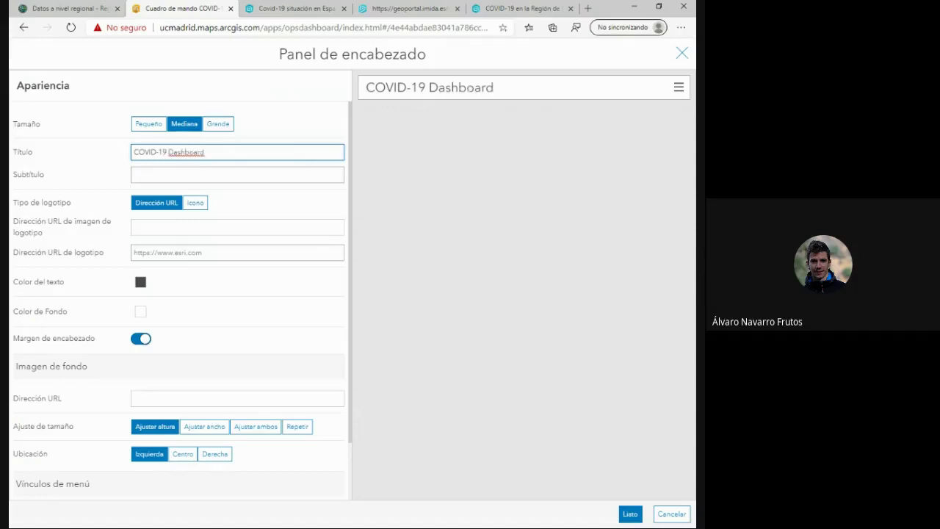
pyautogui.click(181, 174)
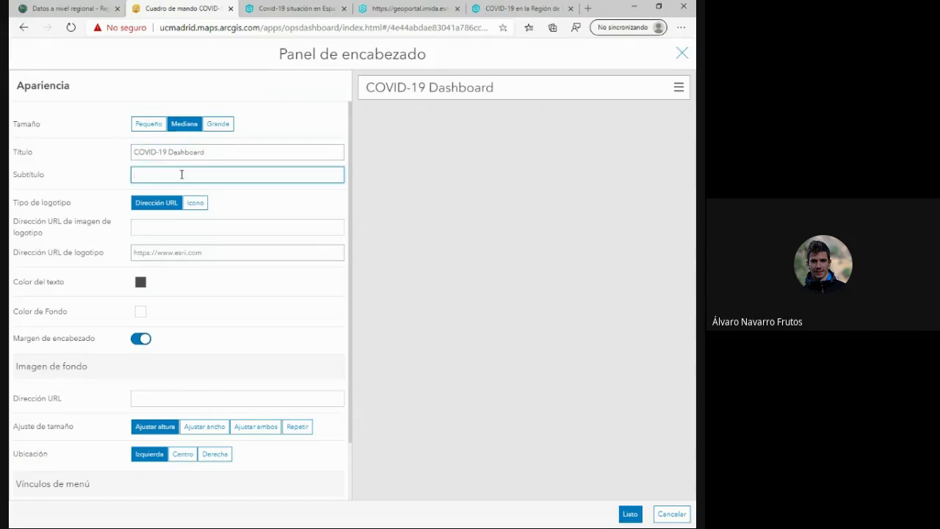
pyautogui.write('Universidad')
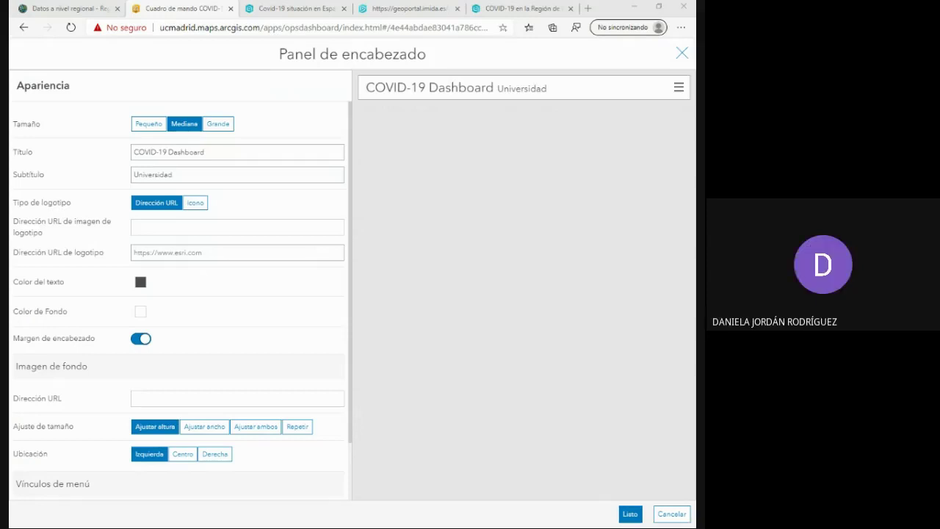
pyautogui.click(666, 521)
pyautogui.click(667, 519)
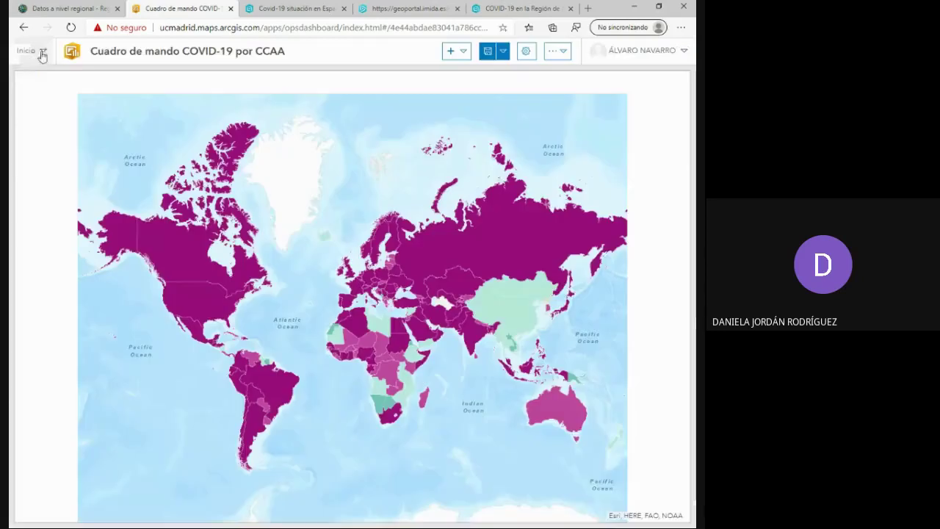
# Leave the dashboard editor for the content list without saving, and open the item page of Cuadro de mando COVID-19 por CCAA.
pyautogui.click(37, 51)
pyautogui.click(39, 92)
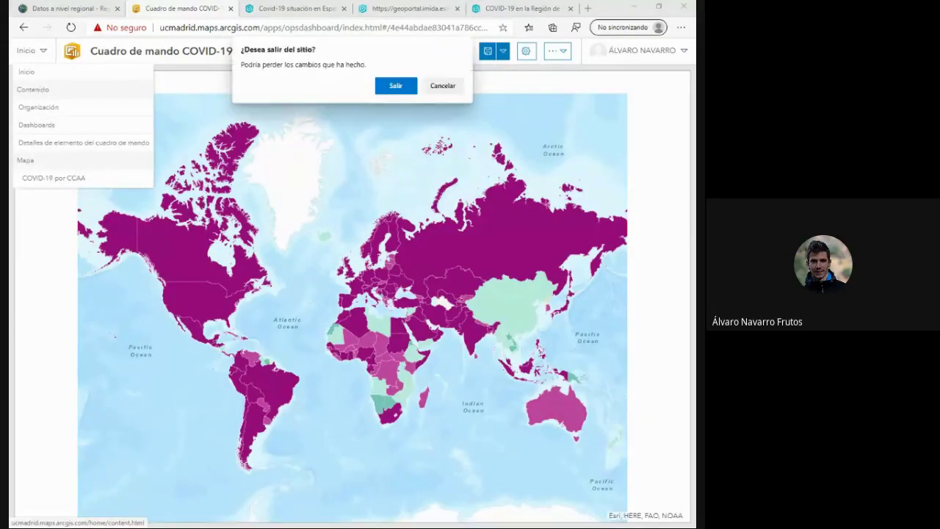
pyautogui.click(405, 86)
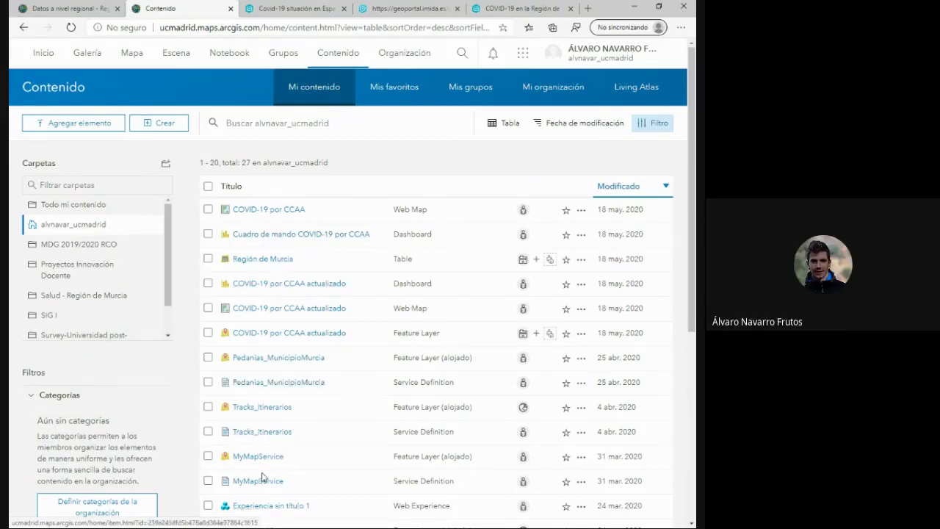
pyautogui.click(271, 235)
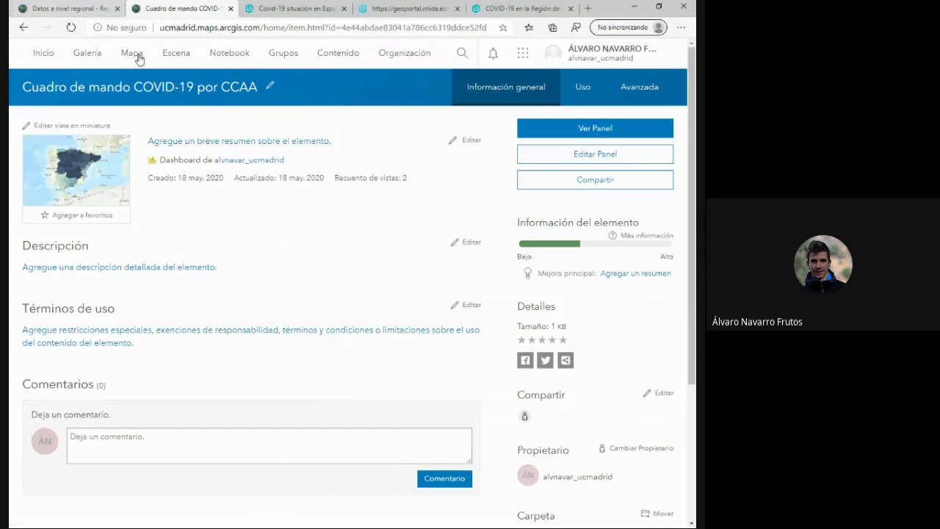
pyautogui.moveTo(204, 162); pyautogui.dragTo(308, 169)
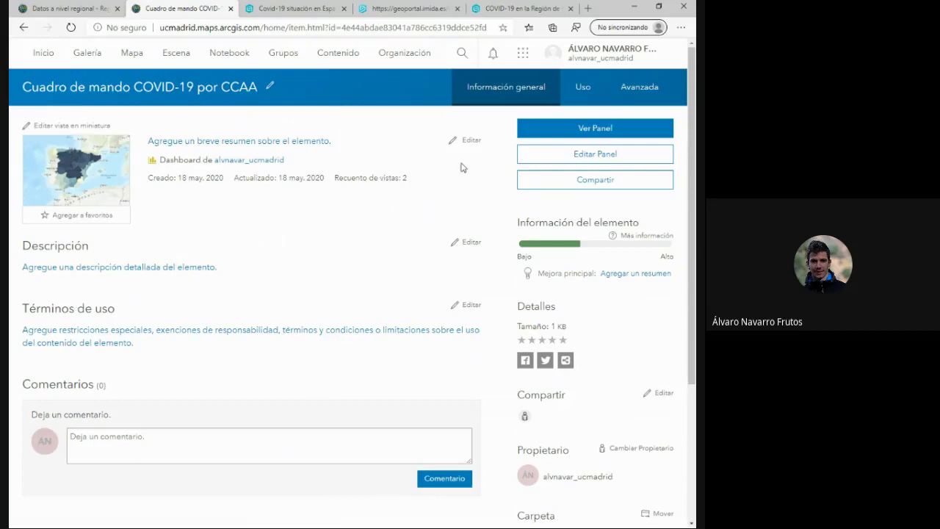
# From the Covid-19 en España page, open the ucmadrid ArcGIS home page in a new browser tab and close it again.
pyautogui.click(302, 11)
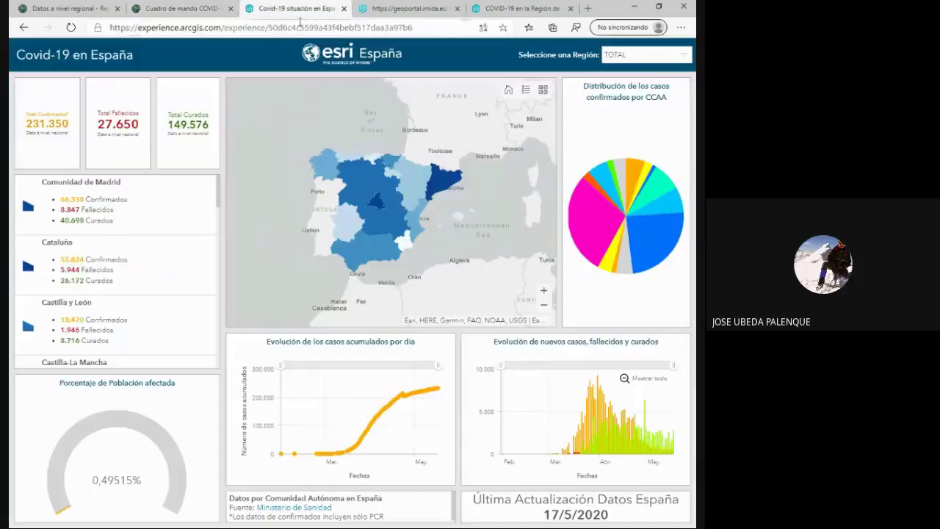
pyautogui.click(588, 8)
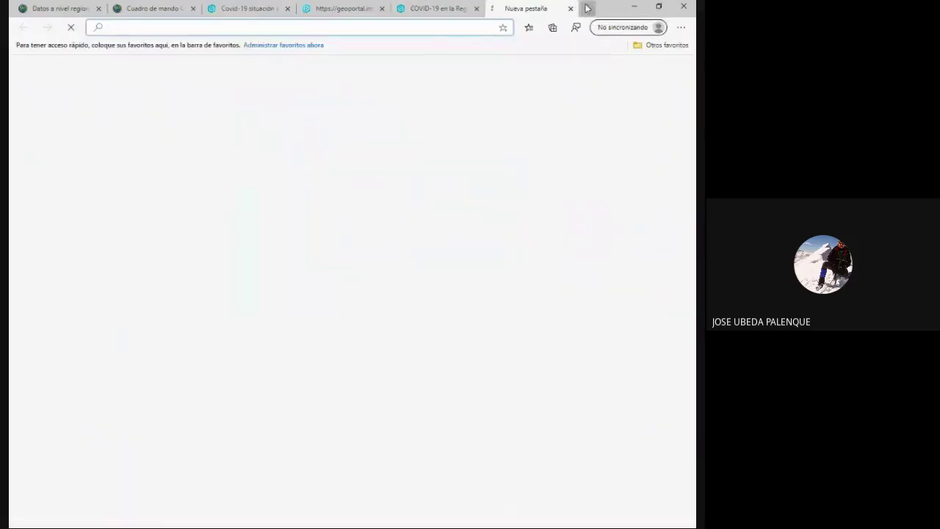
pyautogui.write('ucm')
pyautogui.press('Return')
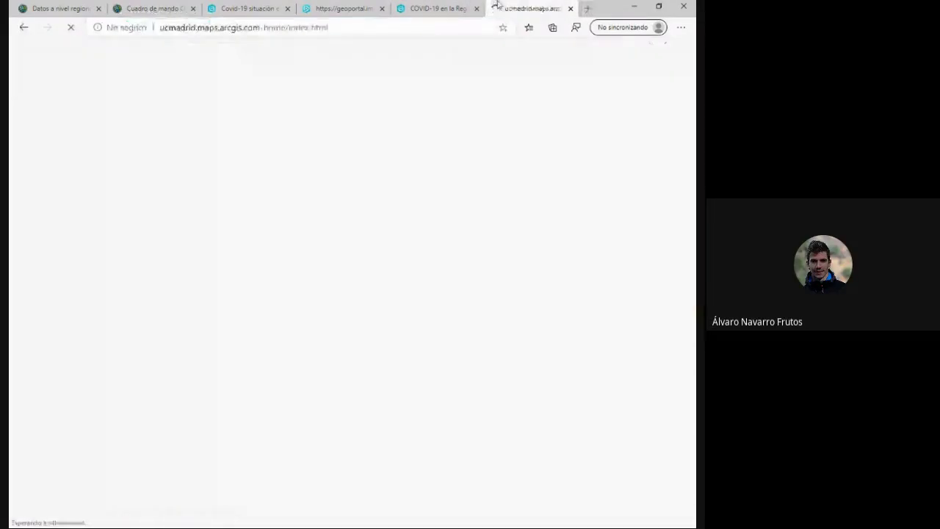
pyautogui.click(585, 8)
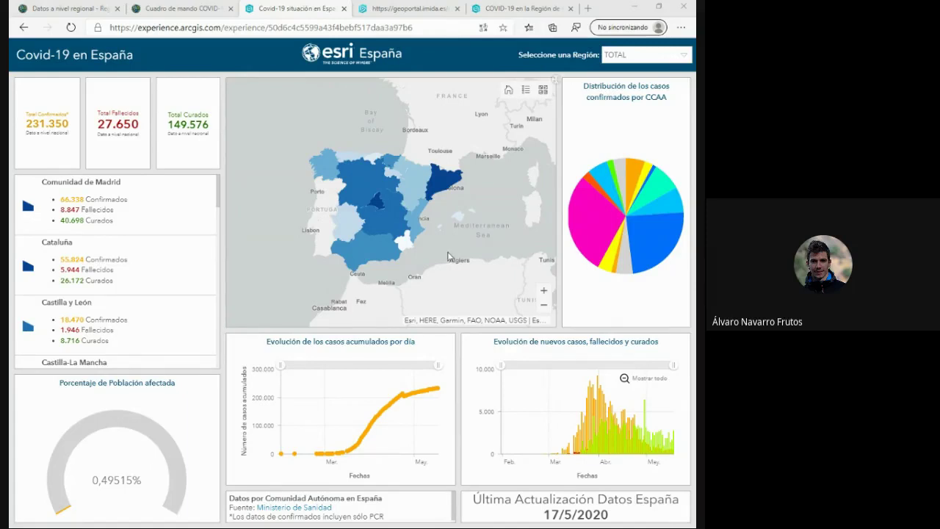
# Compare the Covid-19 en España experience with the dashboard's item page, checking the item type and details.
pyautogui.click(184, 9)
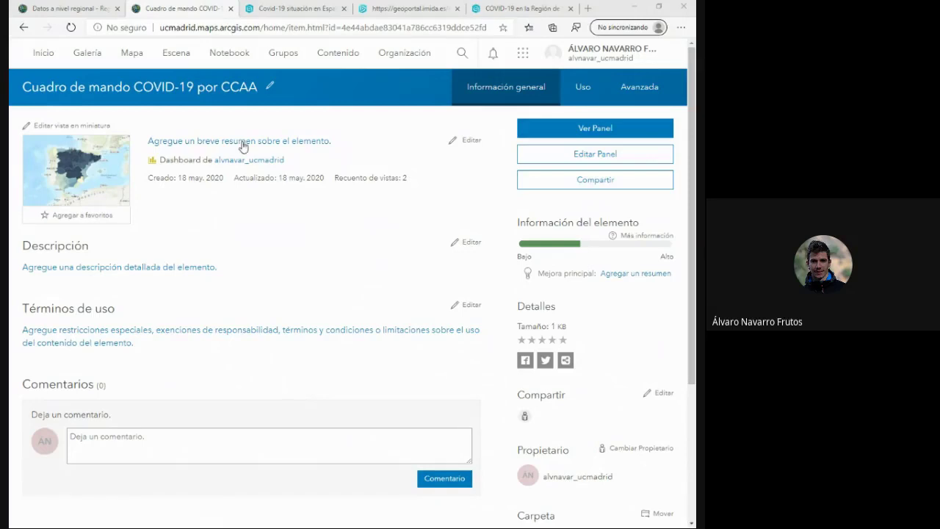
pyautogui.click(315, 6)
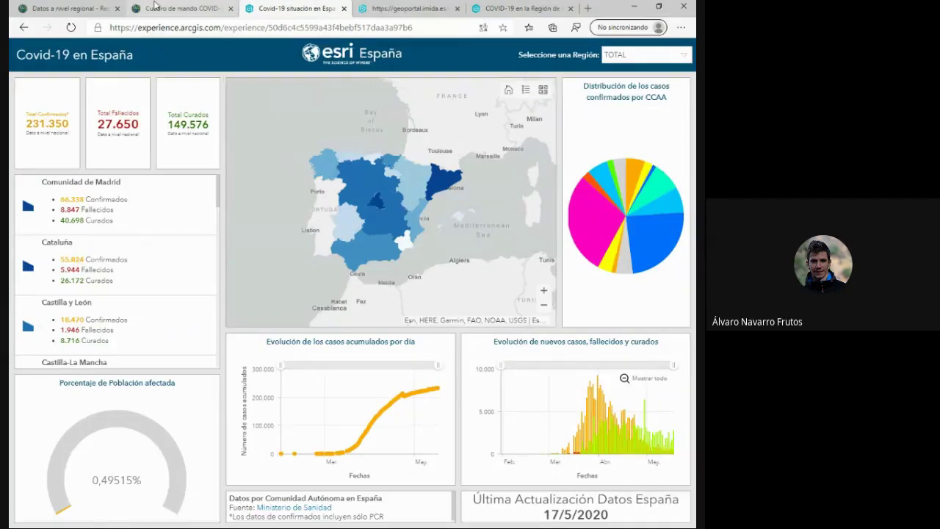
pyautogui.click(180, 8)
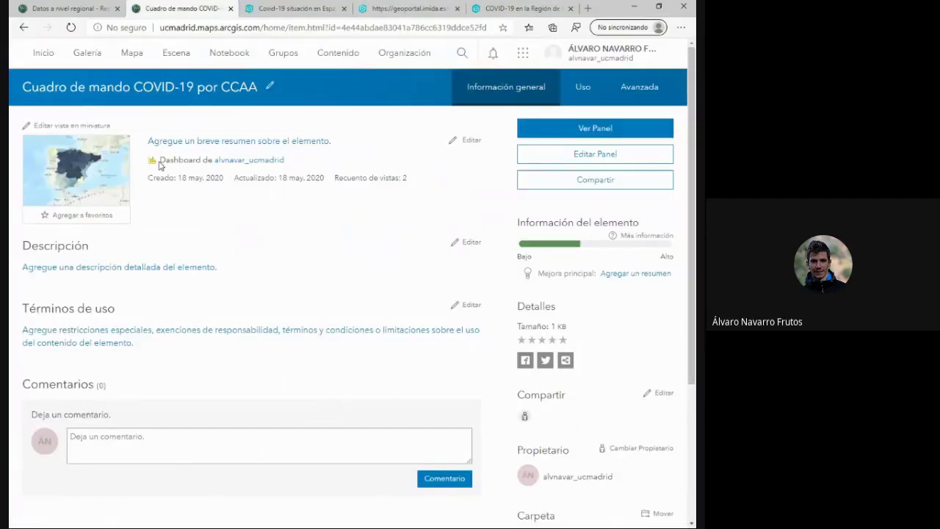
pyautogui.moveTo(159, 162); pyautogui.dragTo(202, 163)
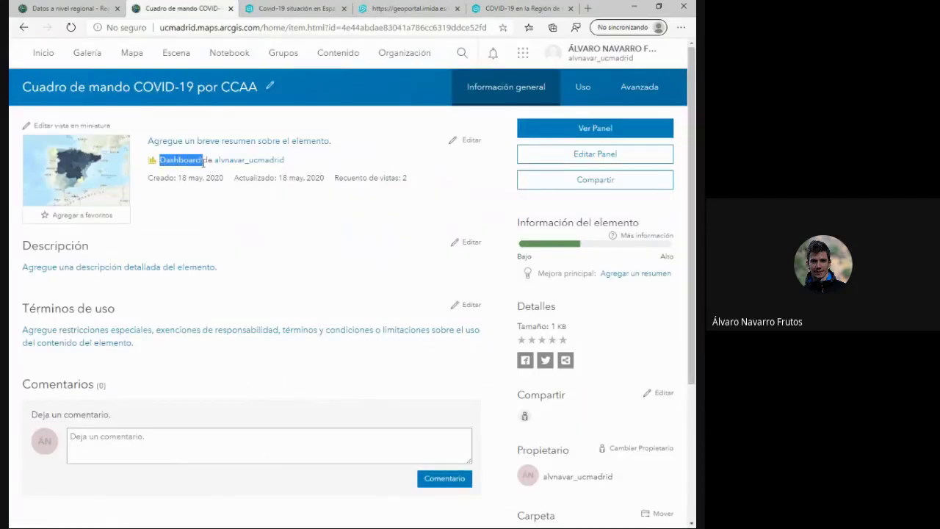
pyautogui.click(180, 212)
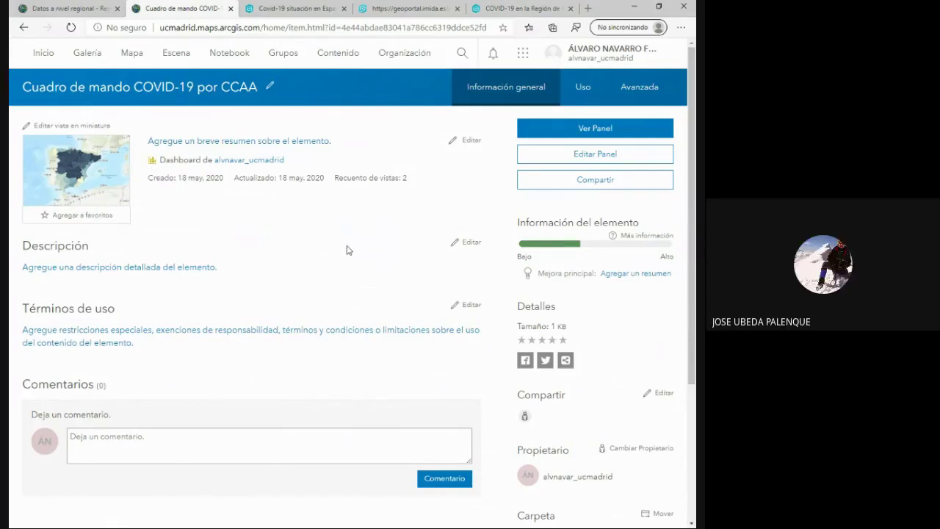
pyautogui.scroll(-1, 348, 250)
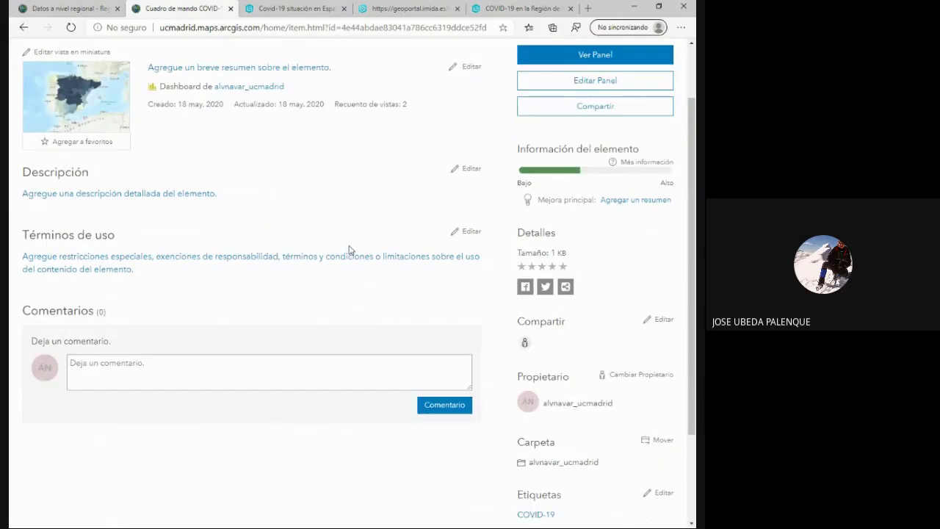
# Return to the content list, mark and unmark the two COVID-19 dashboards, and briefly open the item Cuadro de mando COVID-19 por CCAA.
pyautogui.scroll(1, 346, 252)
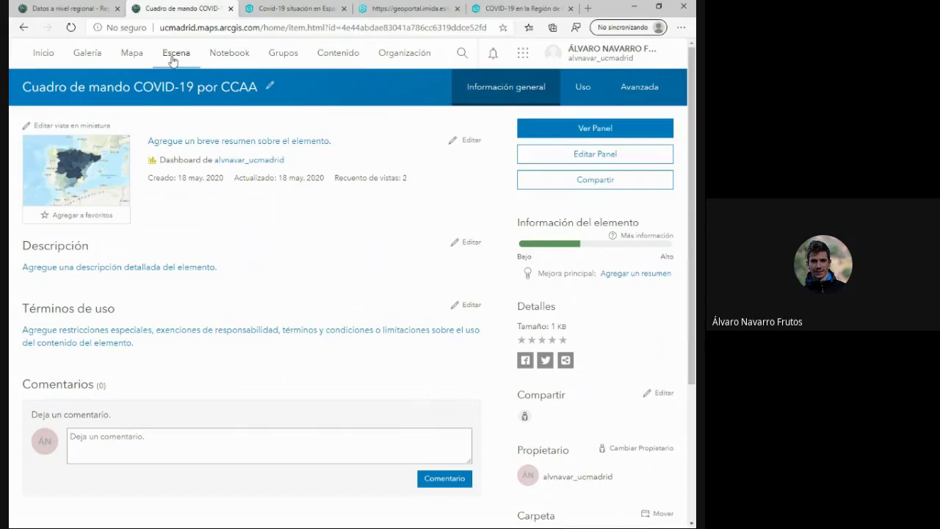
pyautogui.click(332, 54)
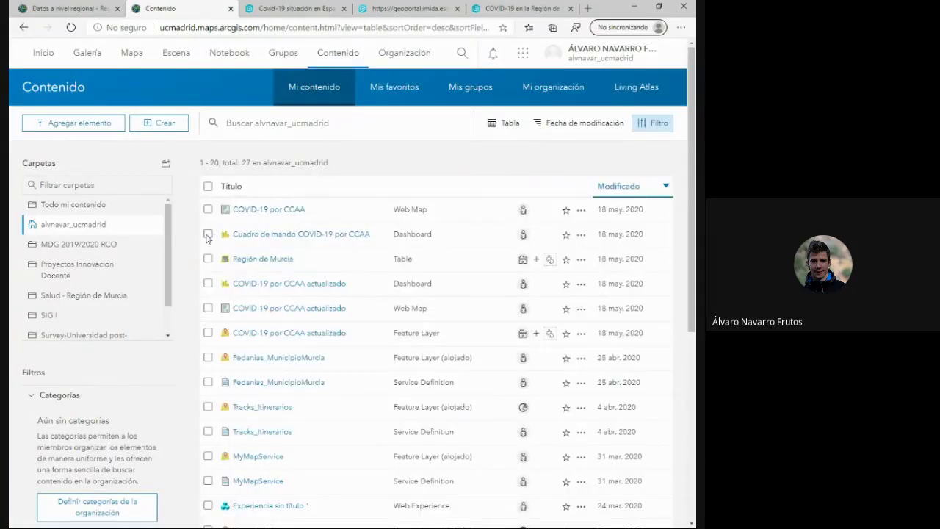
pyautogui.click(208, 234)
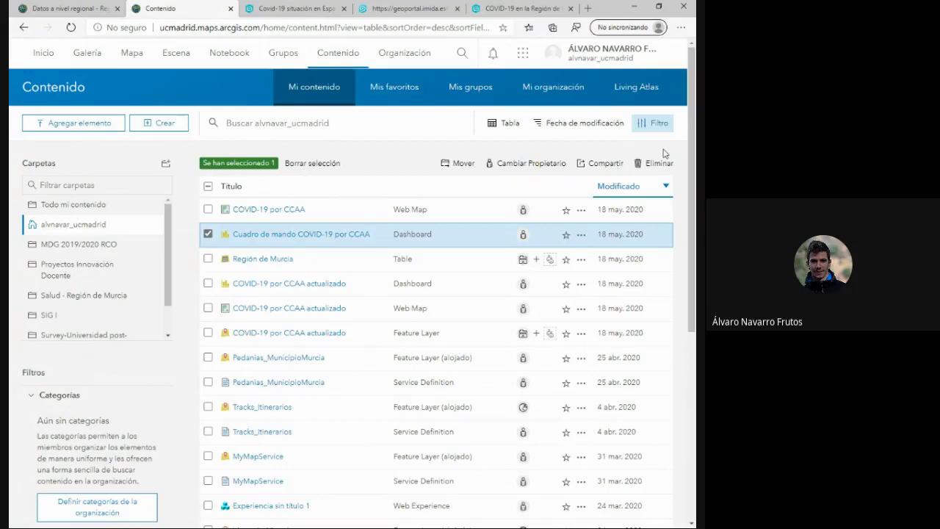
pyautogui.click(208, 234)
pyautogui.click(208, 284)
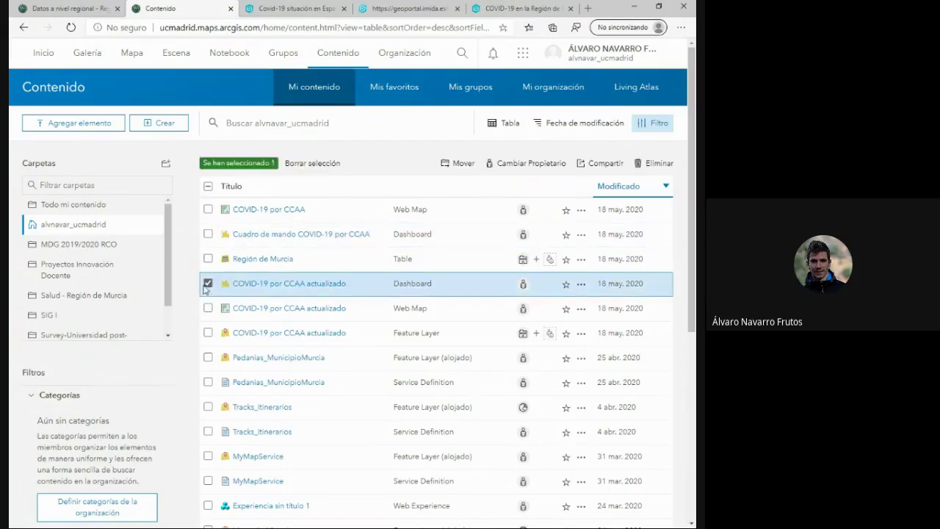
pyautogui.click(208, 285)
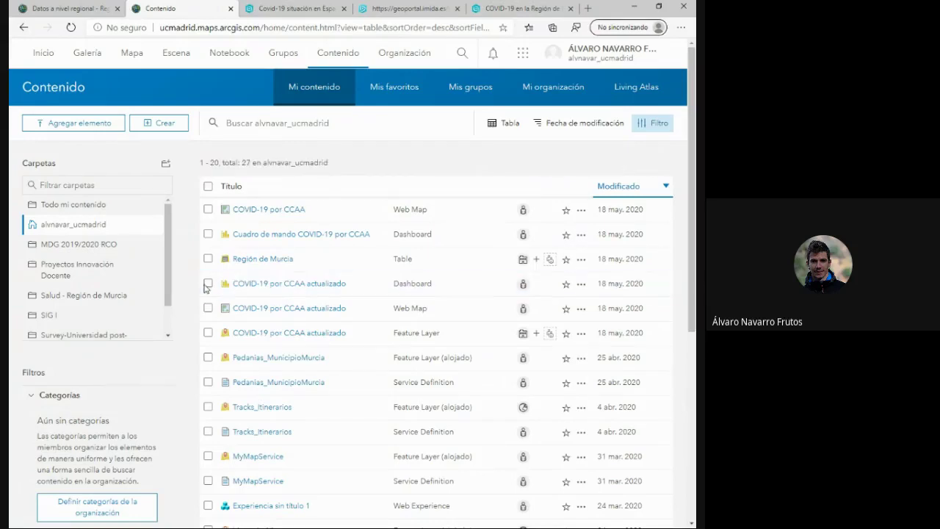
pyautogui.click(250, 238)
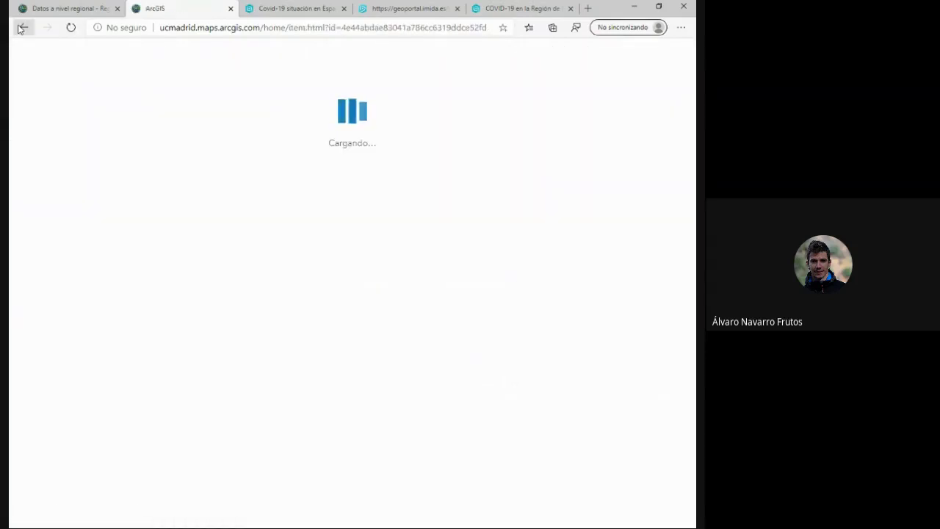
pyautogui.click(24, 27)
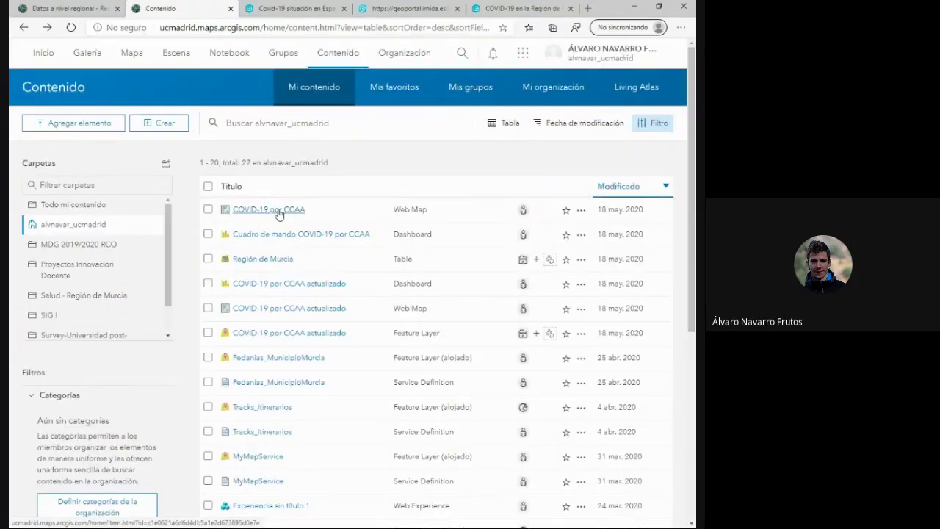
# View the COVID-19 por CCAA web map in Map Viewer and go back to the content list.
pyautogui.click(279, 213)
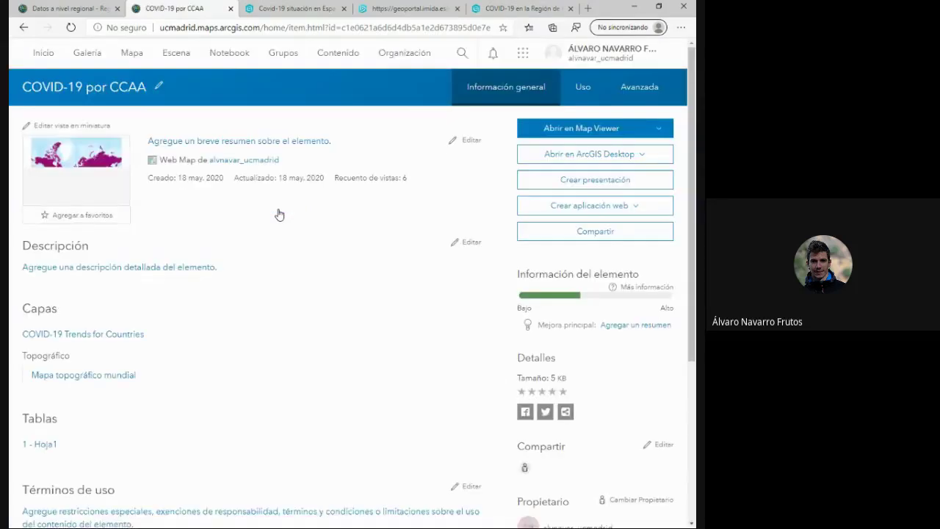
pyautogui.click(573, 129)
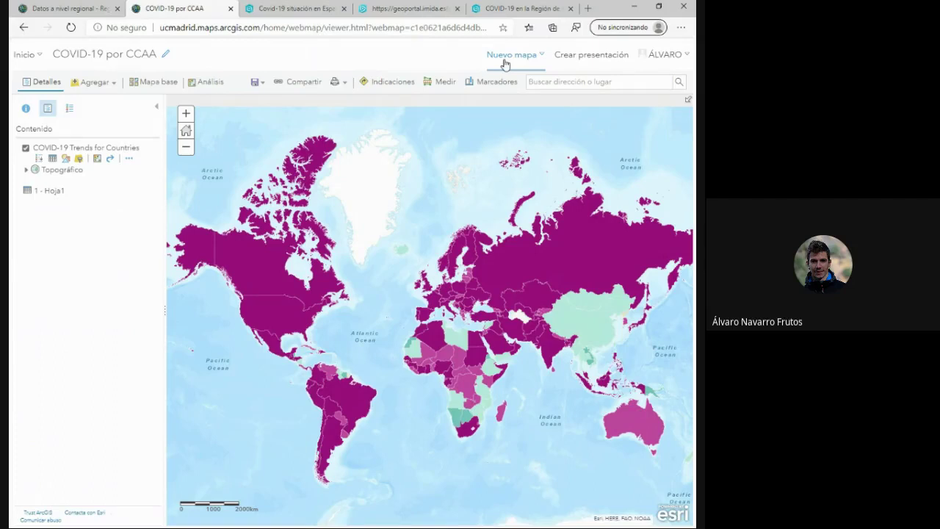
pyautogui.click(27, 55)
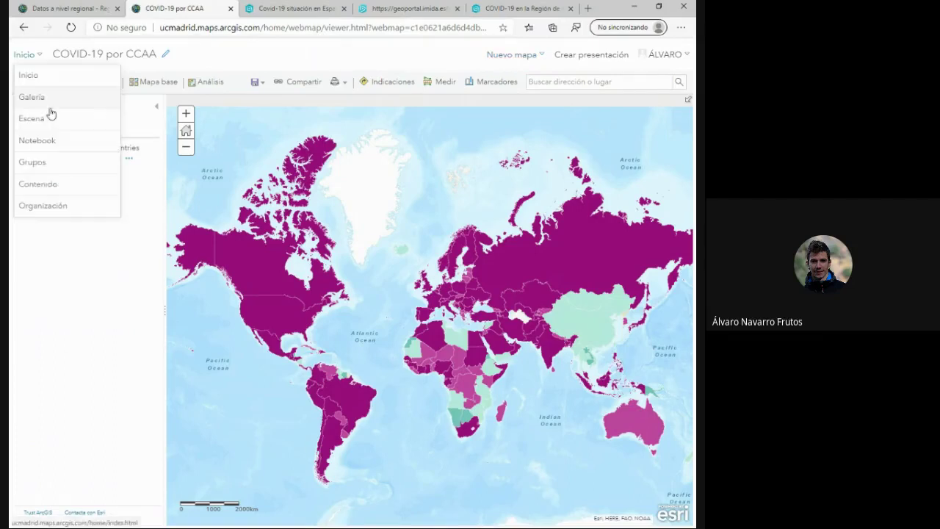
pyautogui.click(53, 185)
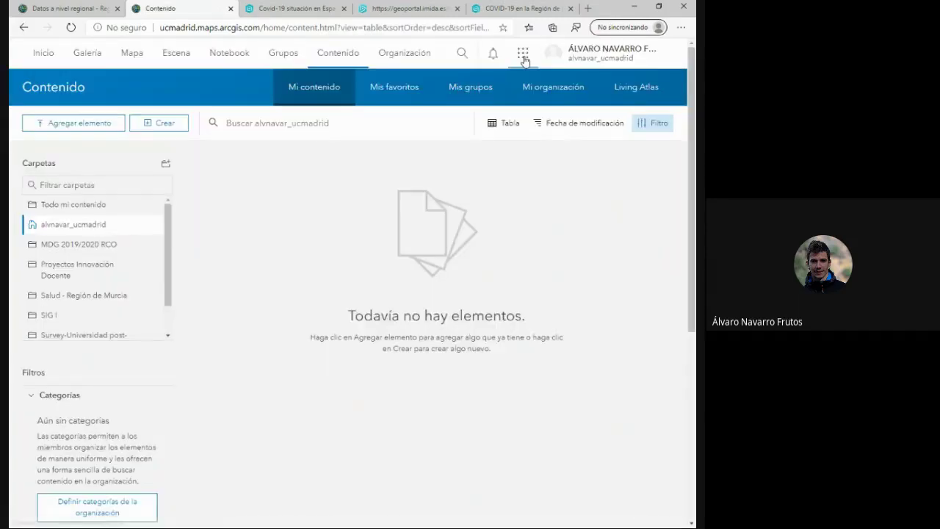
# Open the ArcGIS Dashboards home page and look through the shared dashboards and your own dashboards.
pyautogui.click(526, 52)
pyautogui.click(494, 169)
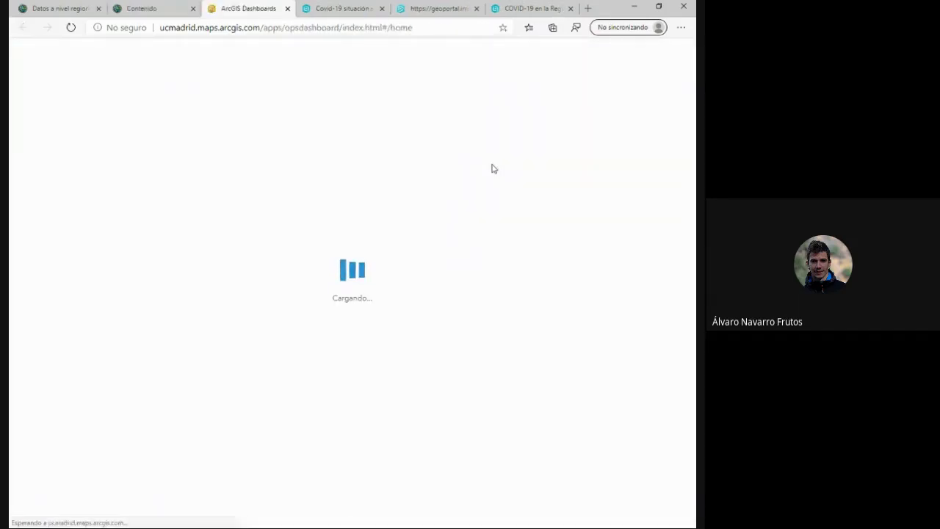
pyautogui.moveTo(163, 200)
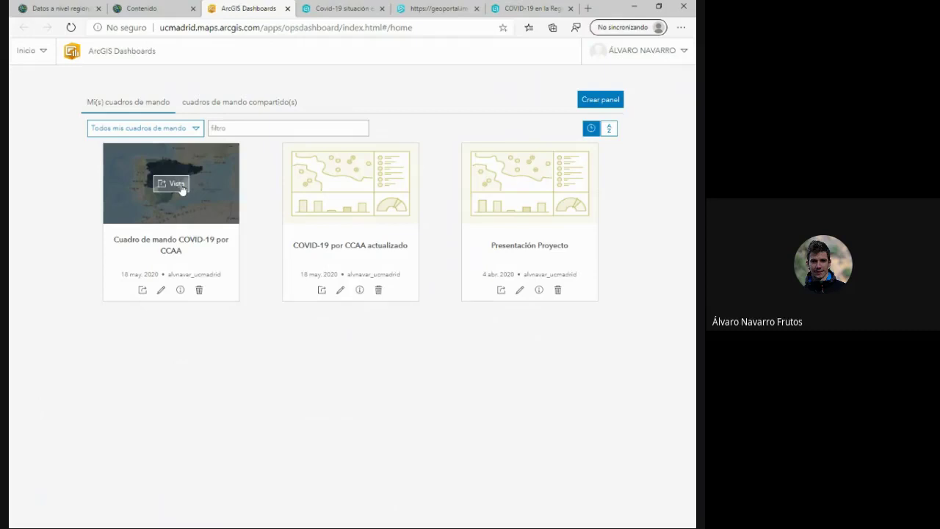
pyautogui.click(241, 103)
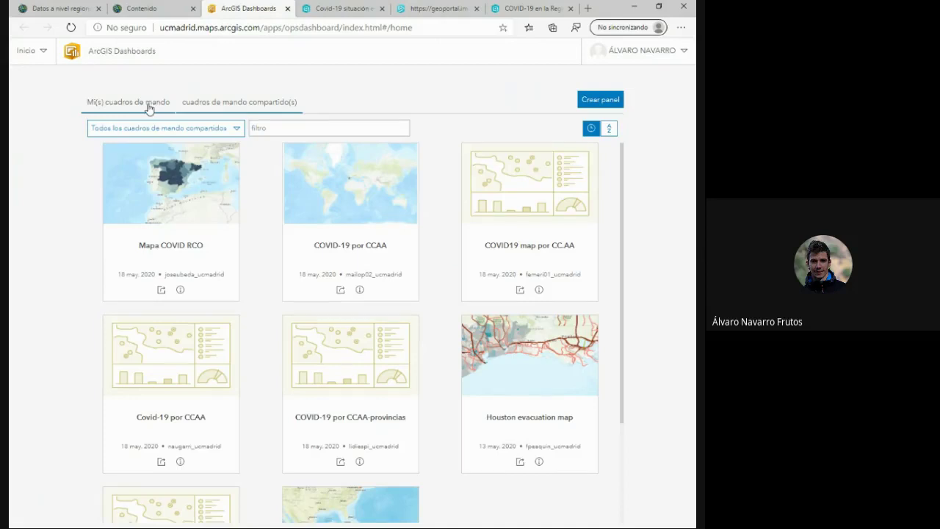
pyautogui.click(149, 108)
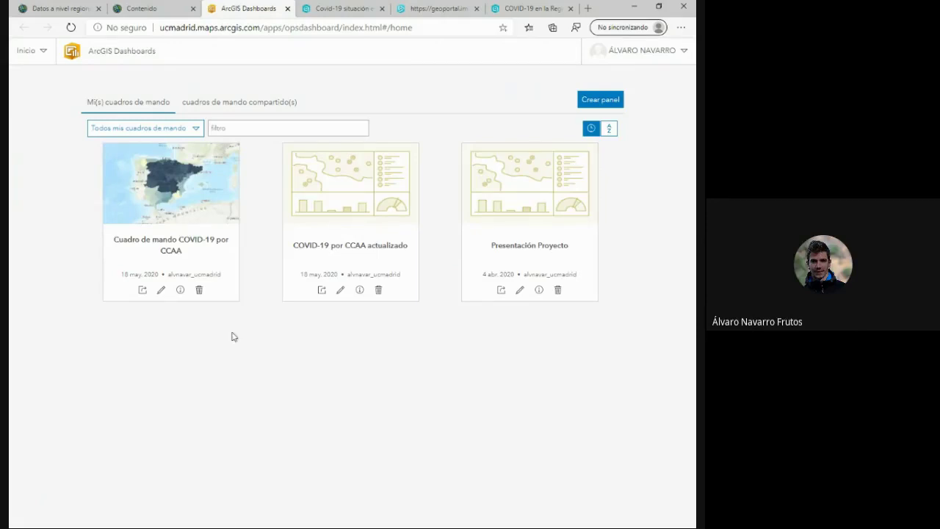
# Leave ArcGIS Dashboards for the content list and open the COVID-19 por CCAA web map in Map Viewer.
pyautogui.click(19, 57)
pyautogui.click(46, 107)
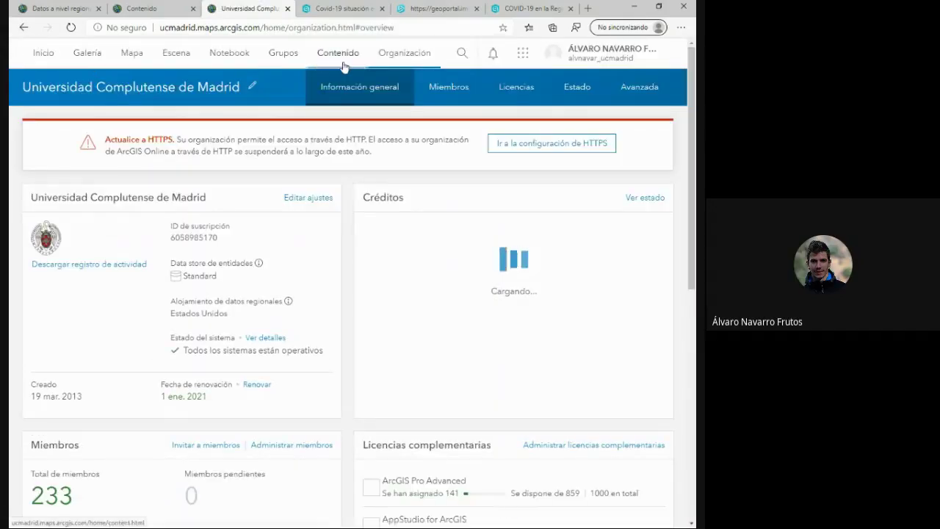
pyautogui.click(331, 55)
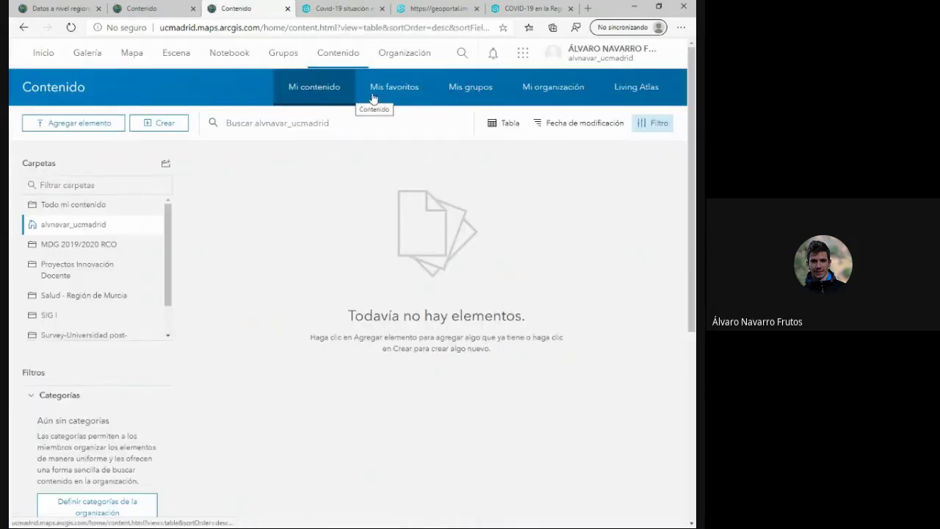
pyautogui.click(260, 212)
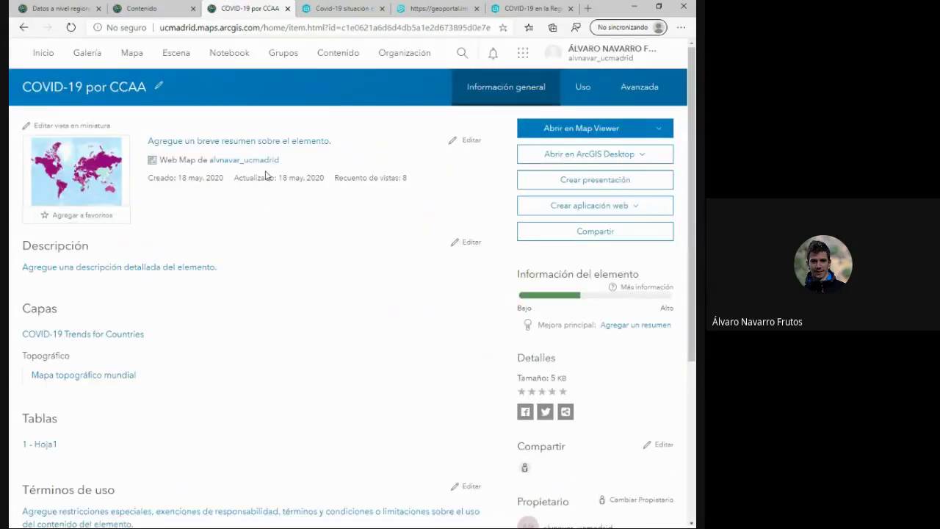
pyautogui.click(619, 131)
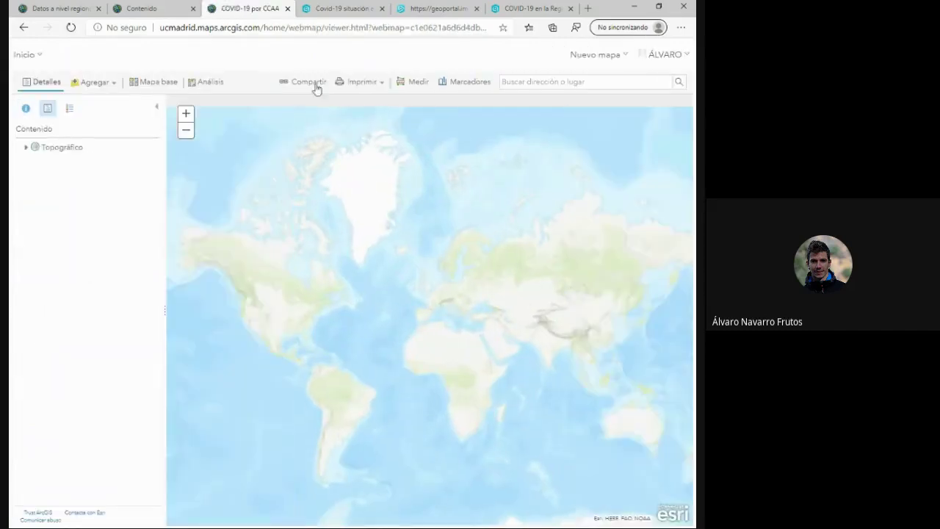
# Start a new ArcGIS Dashboards web app from the map's sharing options.
pyautogui.click(314, 89)
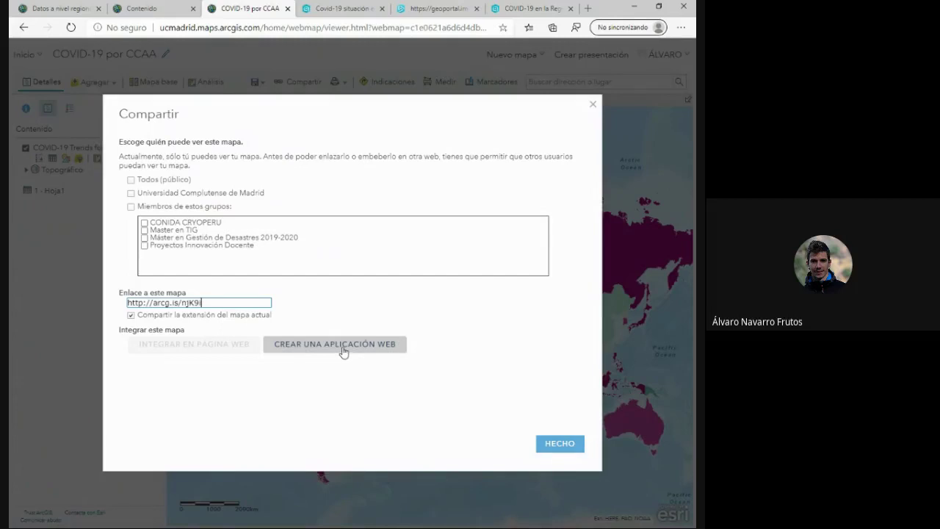
pyautogui.click(343, 351)
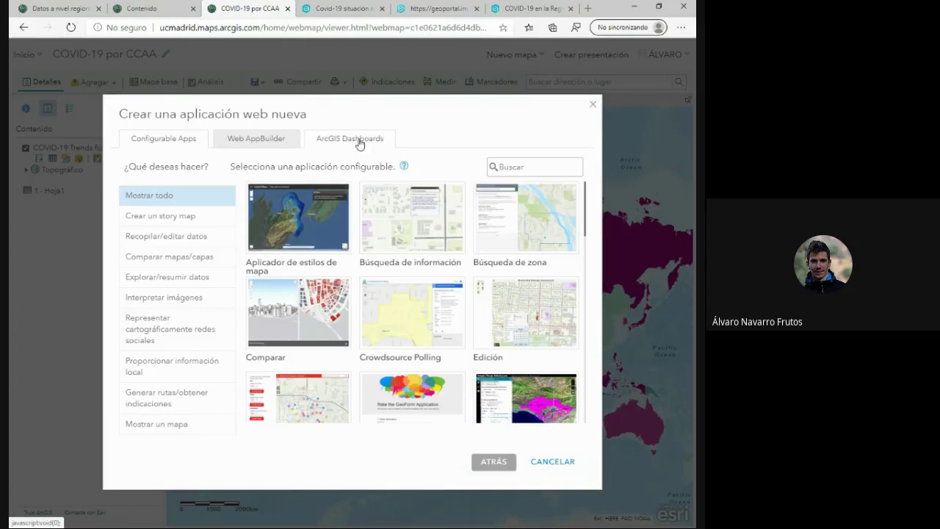
pyautogui.click(359, 144)
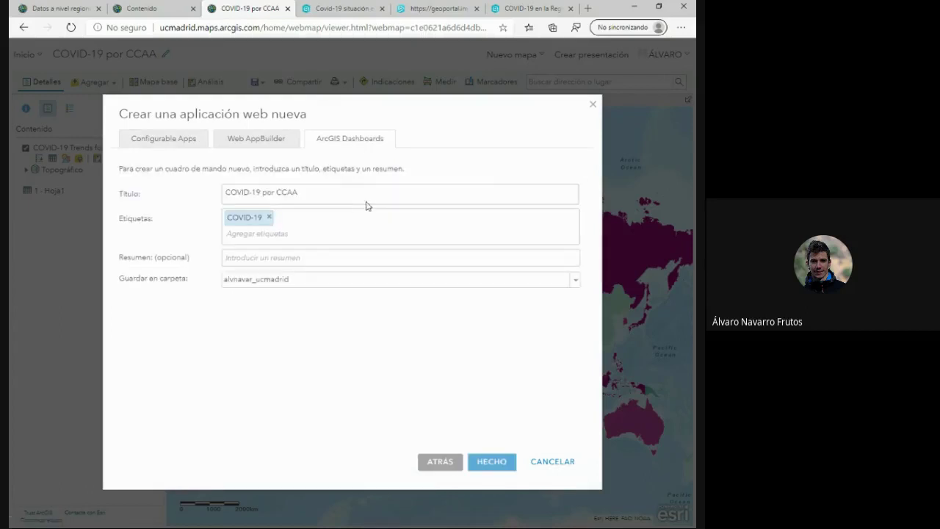
# Title the new dashboard Cuadro de mando COVID-19 world and create it with the existing COVID-19 tag.
pyautogui.click(387, 194)
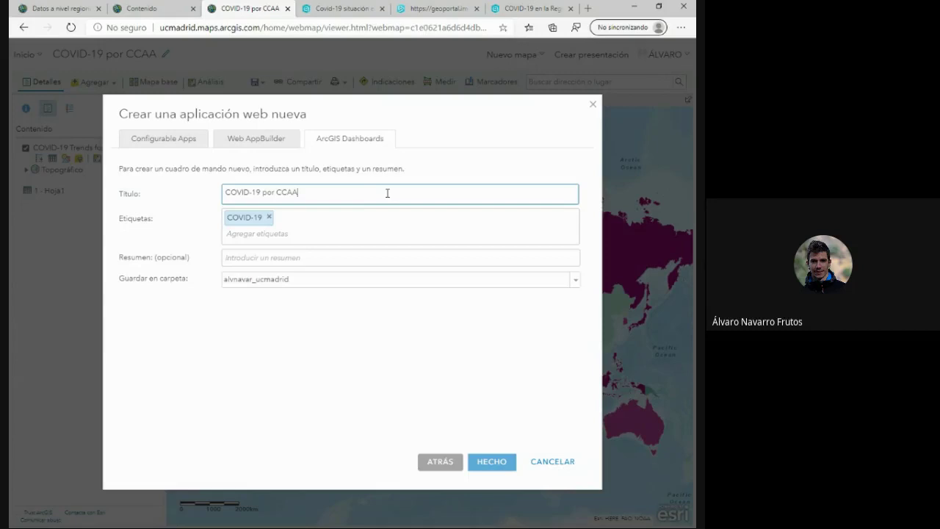
pyautogui.moveTo(387, 193); pyautogui.dragTo(223, 202)
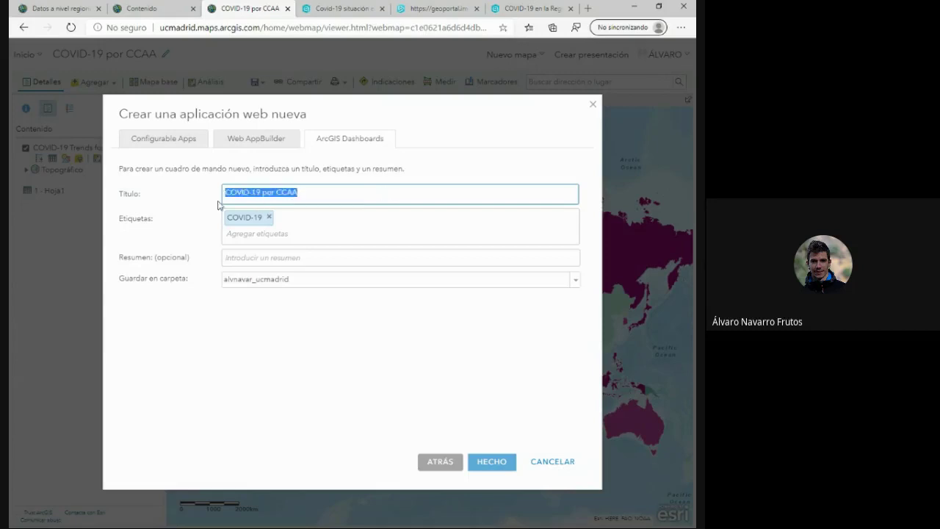
pyautogui.click(224, 200)
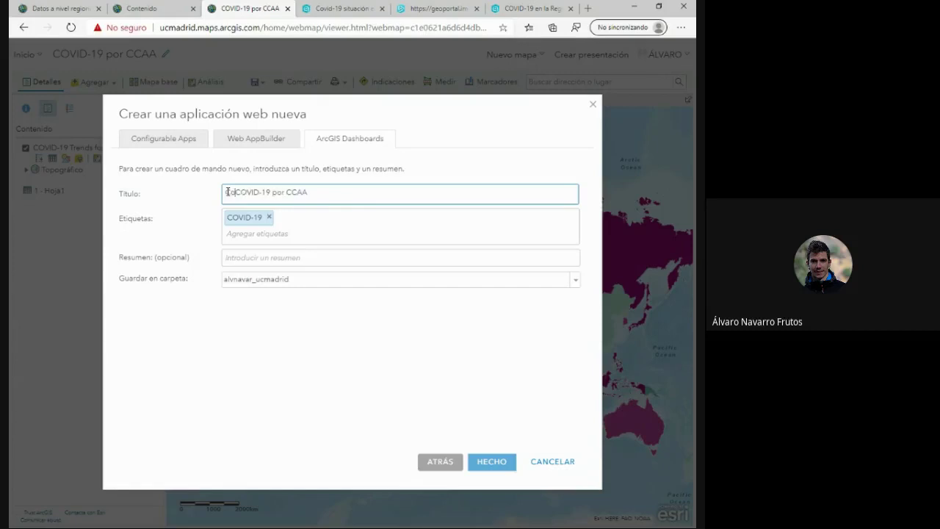
pyautogui.write('Cuadro ')
pyautogui.write('de mandos')
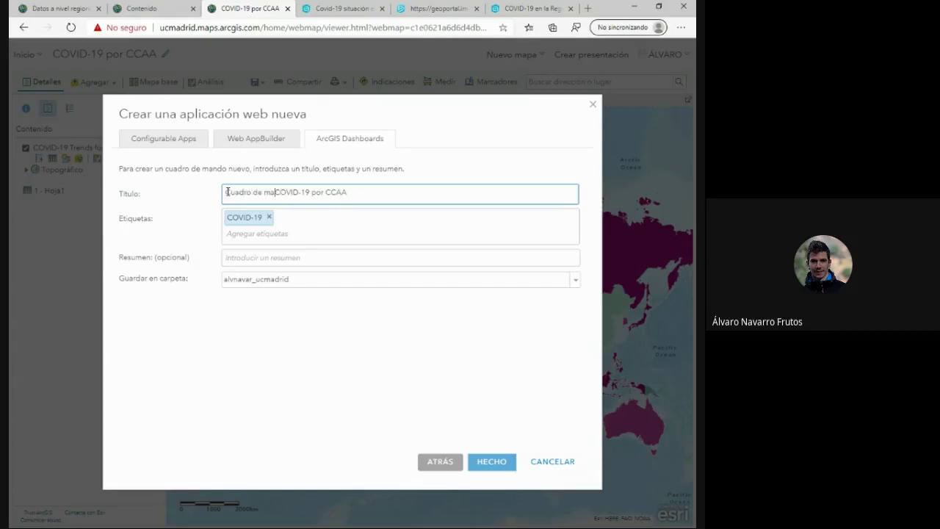
pyautogui.press('BackSpace')
pyautogui.press('BackSpace')
pyautogui.press('BackSpace')
pyautogui.press('BackSpace')
pyautogui.press('BackSpace')
pyautogui.press('BackSpace')
pyautogui.press('BackSpace')
pyautogui.press('BackSpace')
pyautogui.press('BackSpace')
pyautogui.press('BackSpace')
pyautogui.write('world')
pyautogui.click(411, 443)
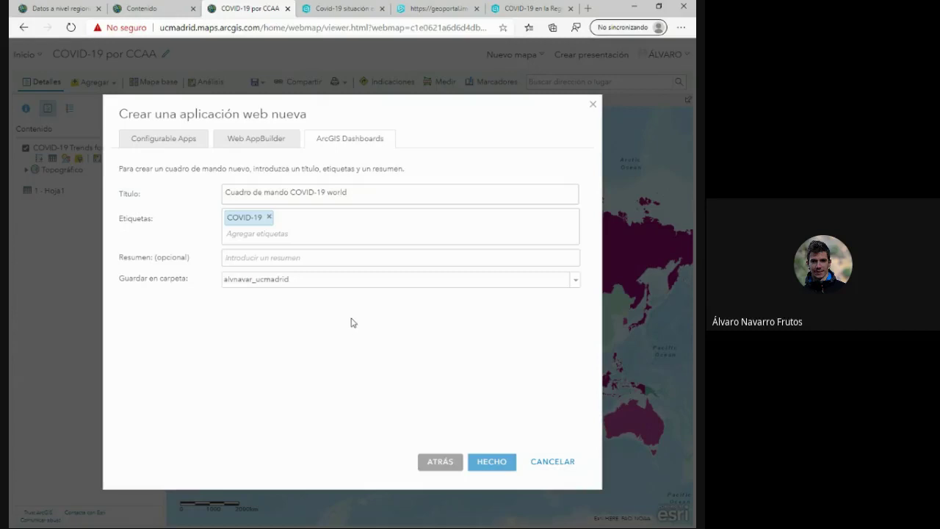
pyautogui.click(492, 462)
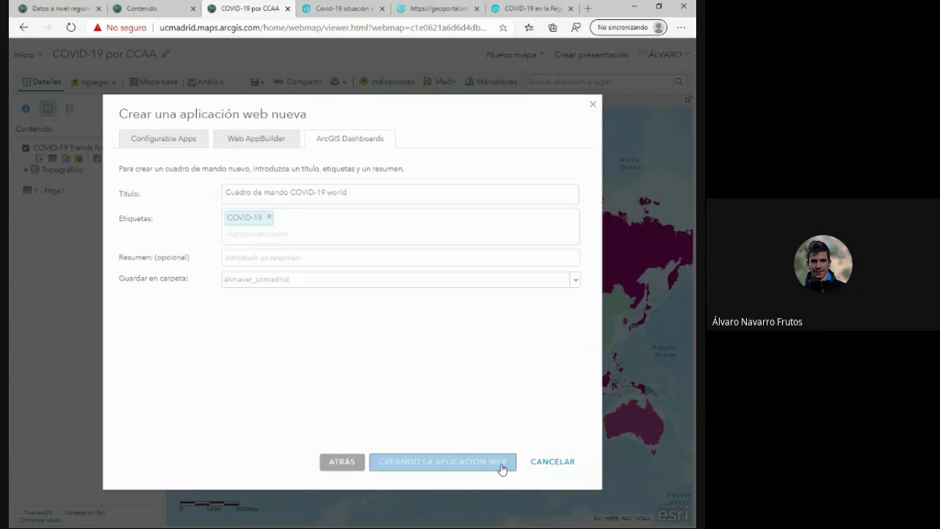
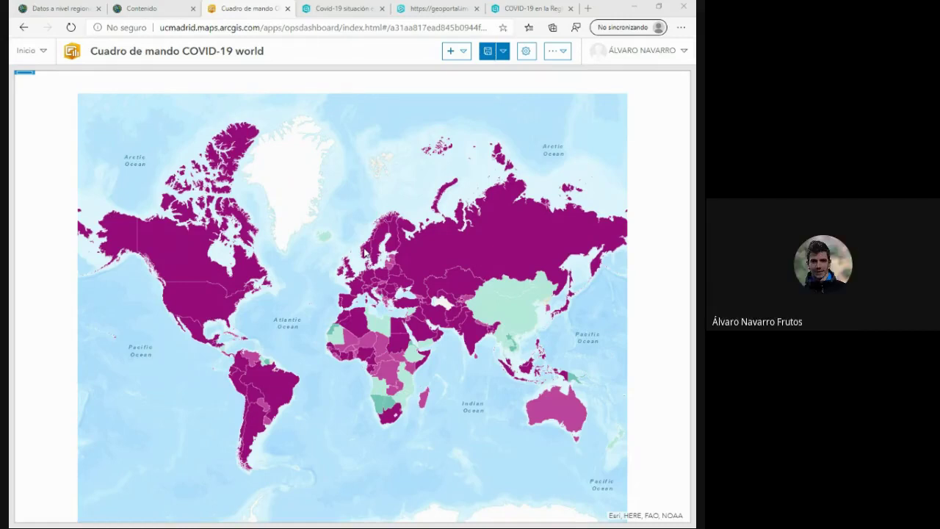
# From the content list, open the COVID-19 por CCAA web map's item page in a new browser tab and in the current one.
pyautogui.click(155, 7)
pyautogui.rightClick(280, 210)
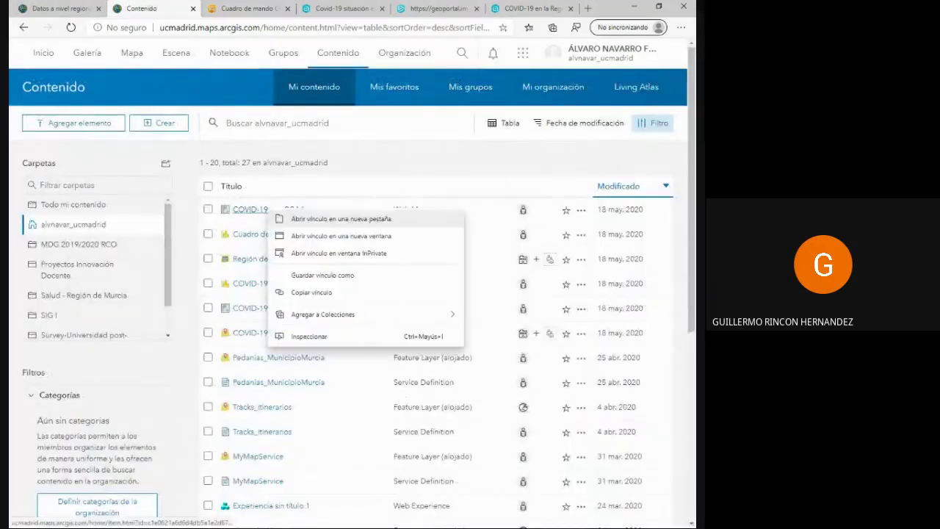
pyautogui.click(309, 216)
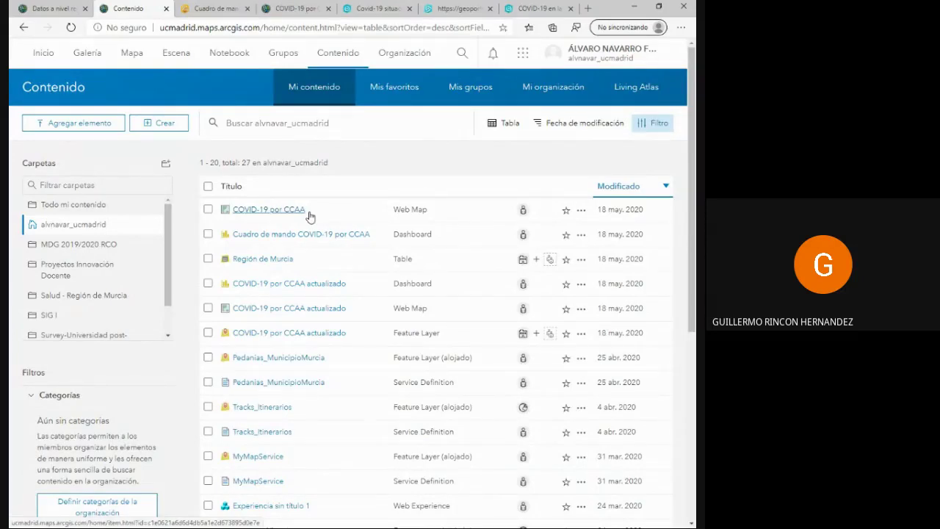
pyautogui.click(308, 216)
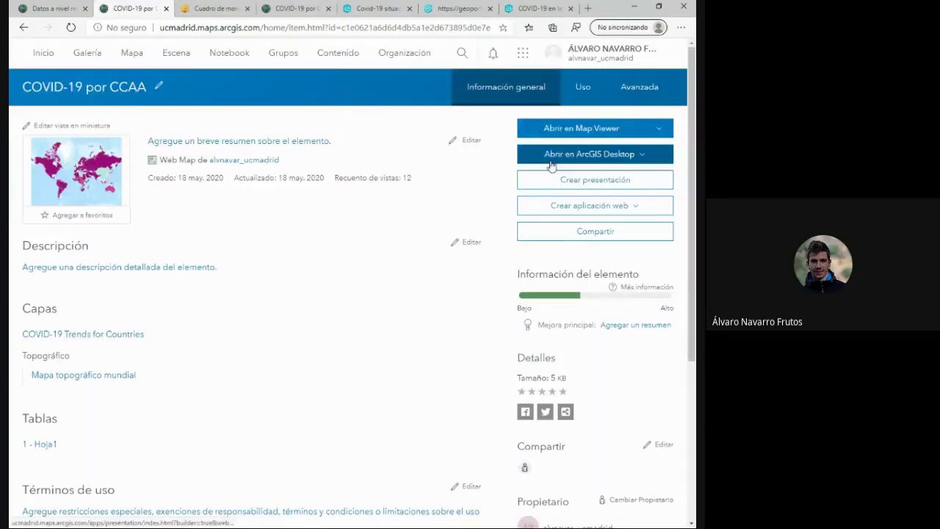
# Open the COVID-19 por CCAA web map in Map Viewer and browse the Living Atlas layers available to add.
pyautogui.click(570, 134)
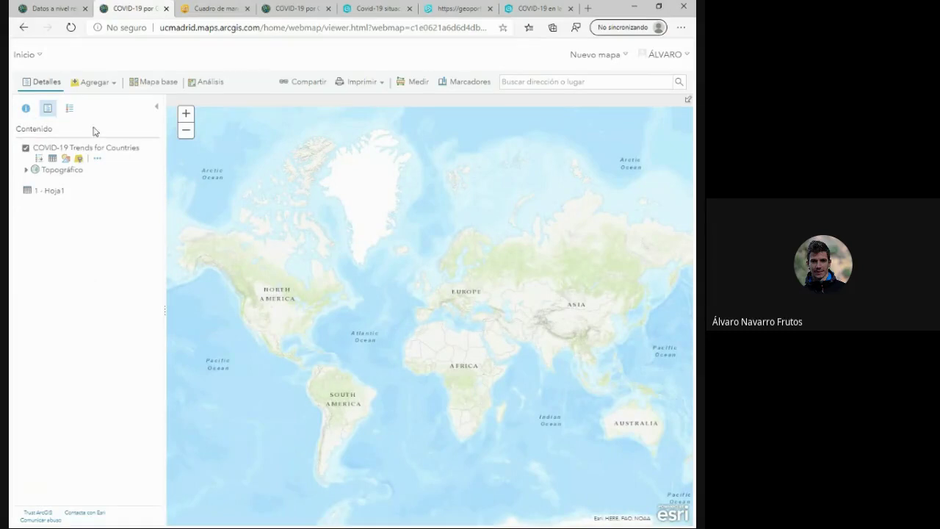
pyautogui.click(95, 82)
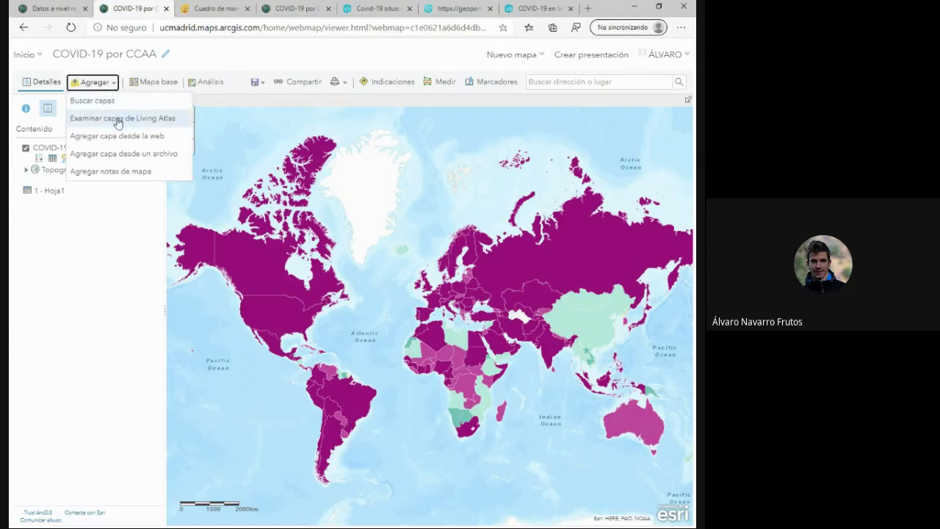
pyautogui.click(116, 121)
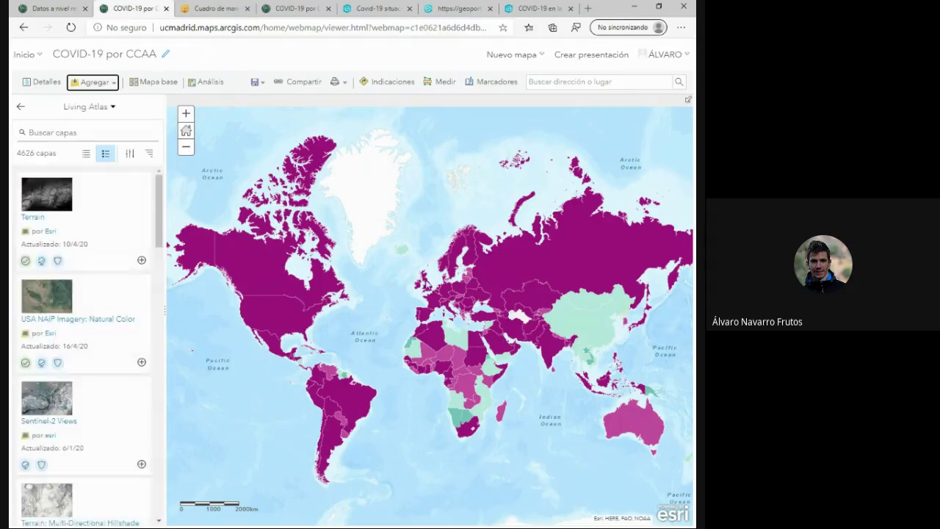
# Zoom the map in on the Iberian Peninsula and search the Living Atlas layers for COVID.
pyautogui.scroll(1, 424, 318)
pyautogui.scroll(3, 424, 318)
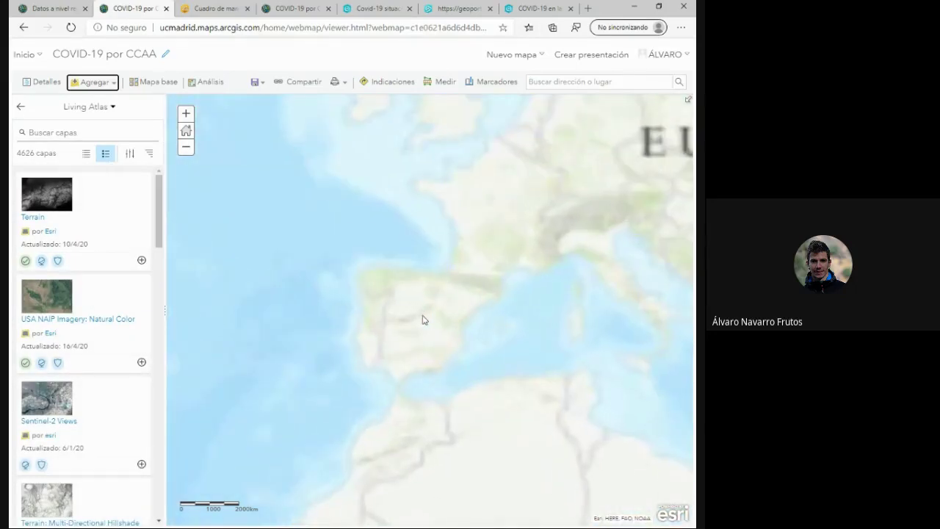
pyautogui.scroll(1, 424, 325)
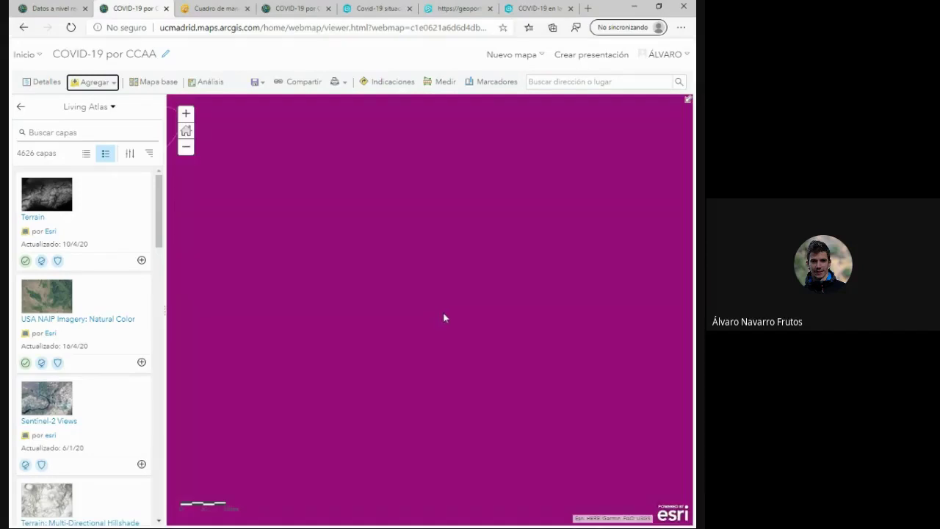
pyautogui.click(87, 133)
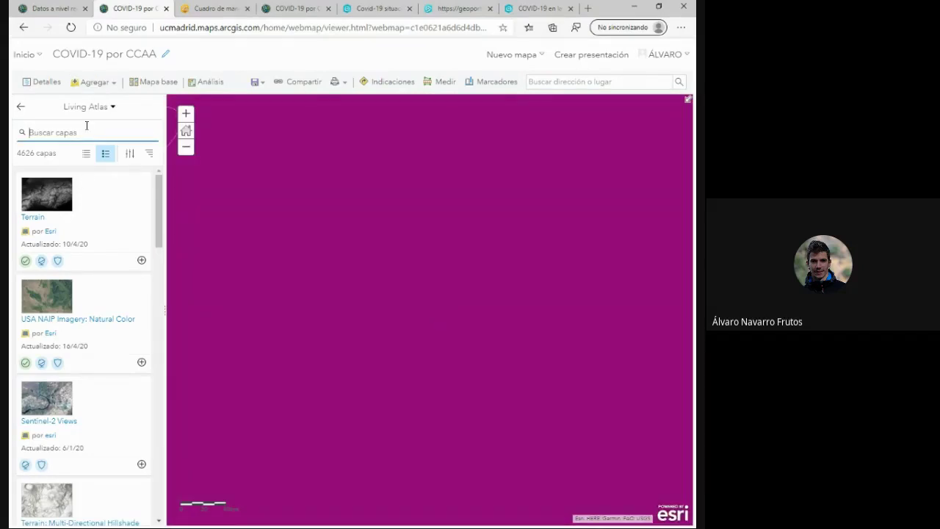
pyautogui.write('COVID')
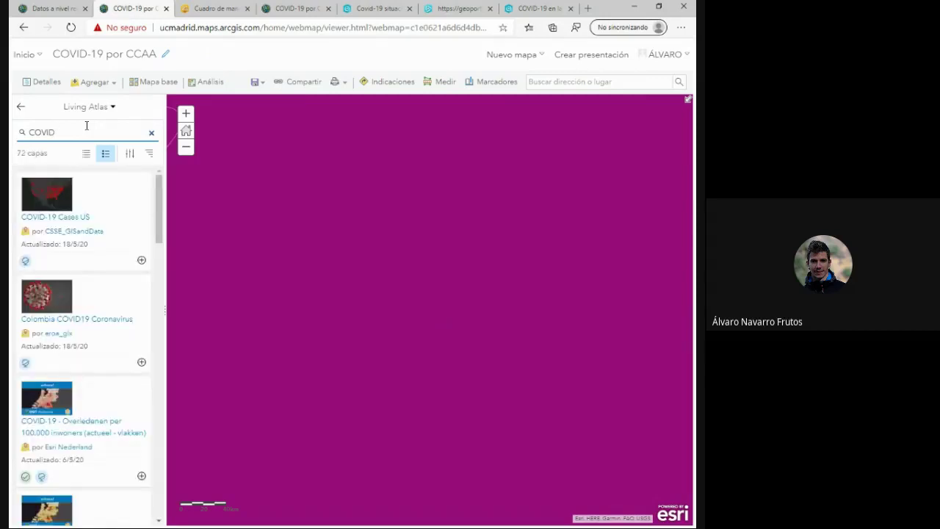
# Filter the COVID layer results to show only content within the map area and browse the filtered list.
pyautogui.click(149, 154)
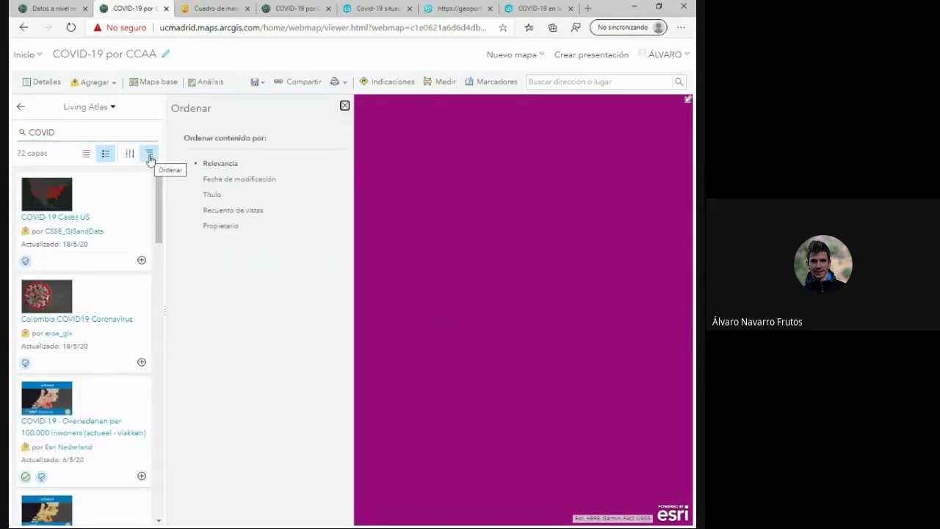
pyautogui.click(149, 154)
pyautogui.click(130, 153)
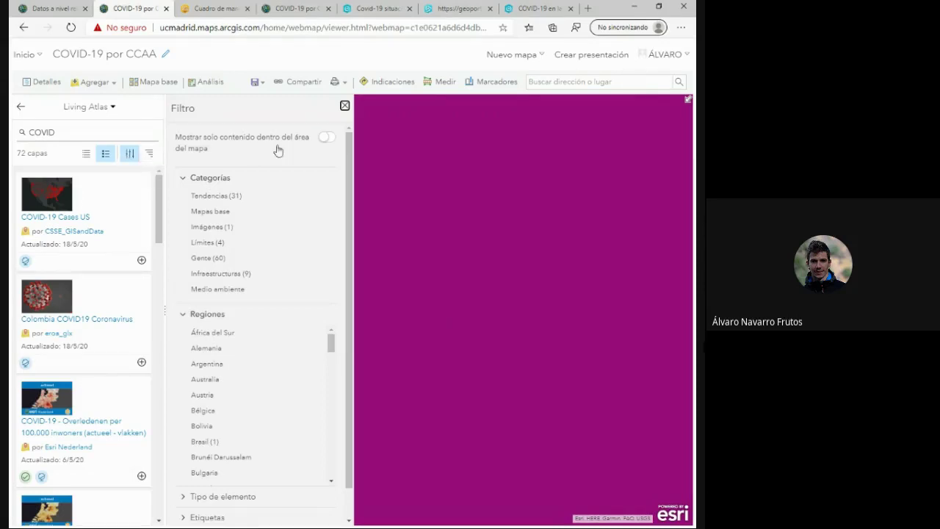
pyautogui.click(326, 140)
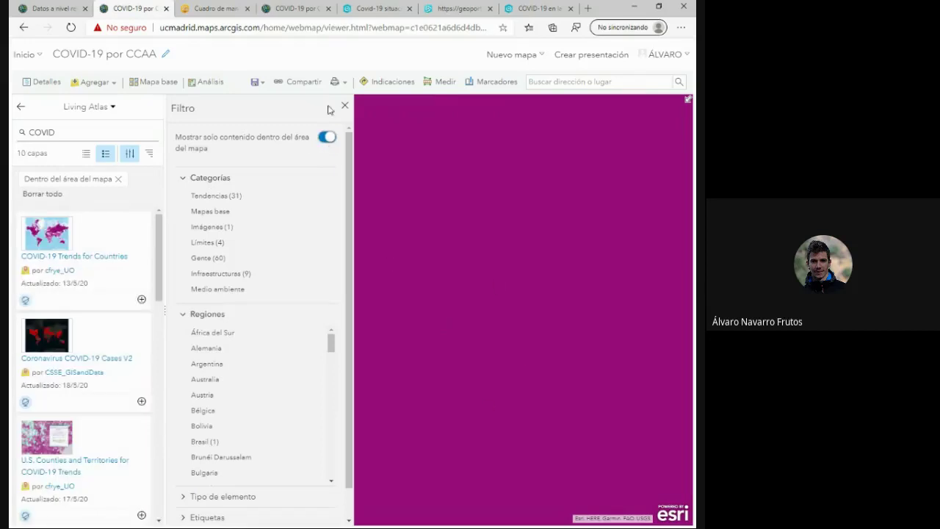
pyautogui.click(345, 106)
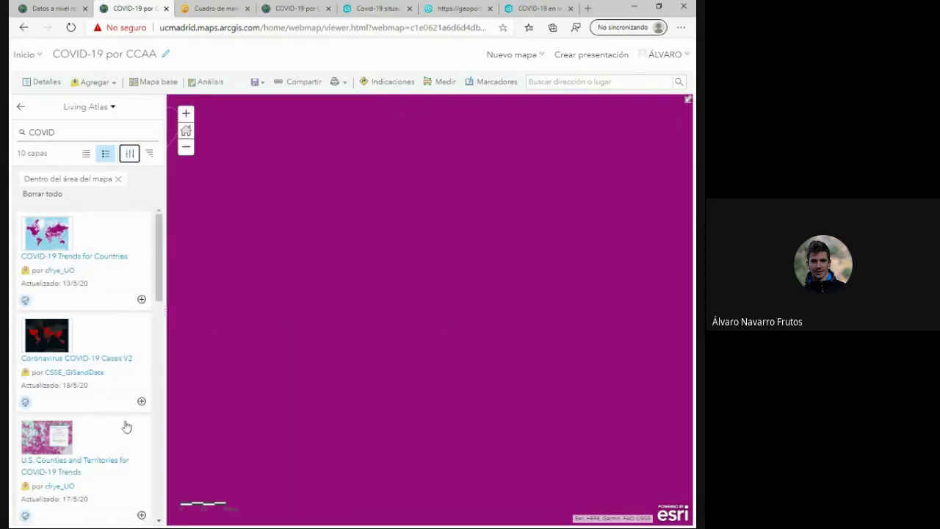
pyautogui.scroll(-5, 126, 427)
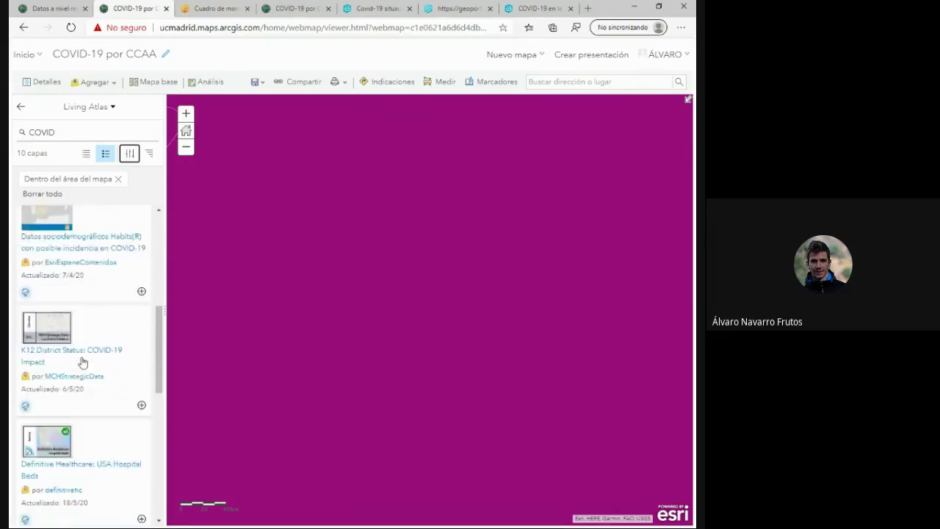
pyautogui.scroll(5, 83, 363)
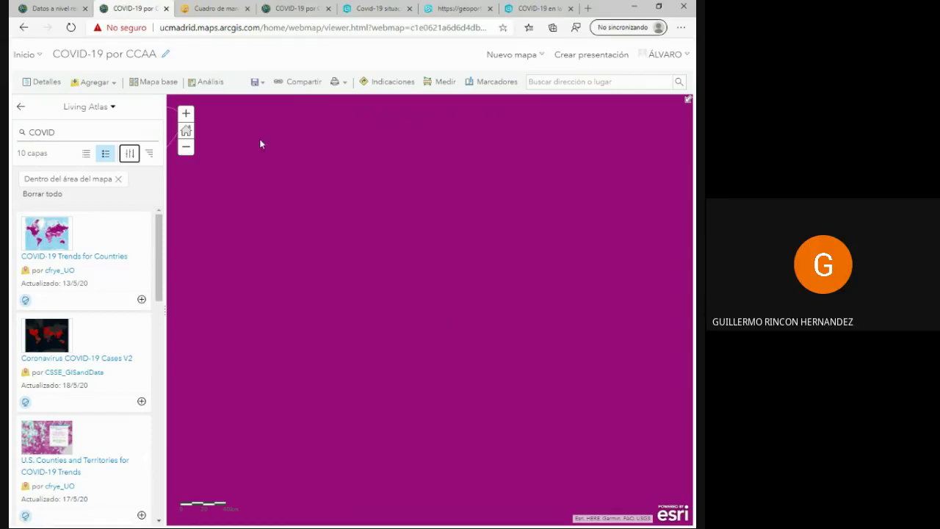
# Switch to the Cuadro de mando COVID-19 world dashboard and start an indicator based on the COVID-19 Trends for Countries layer.
pyautogui.hotkey('ctrl', 'Tab')
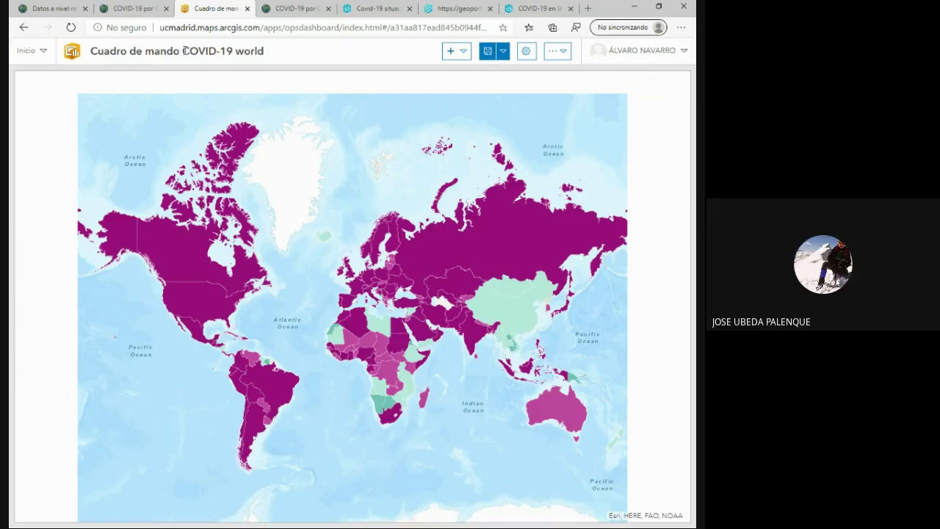
pyautogui.click(463, 57)
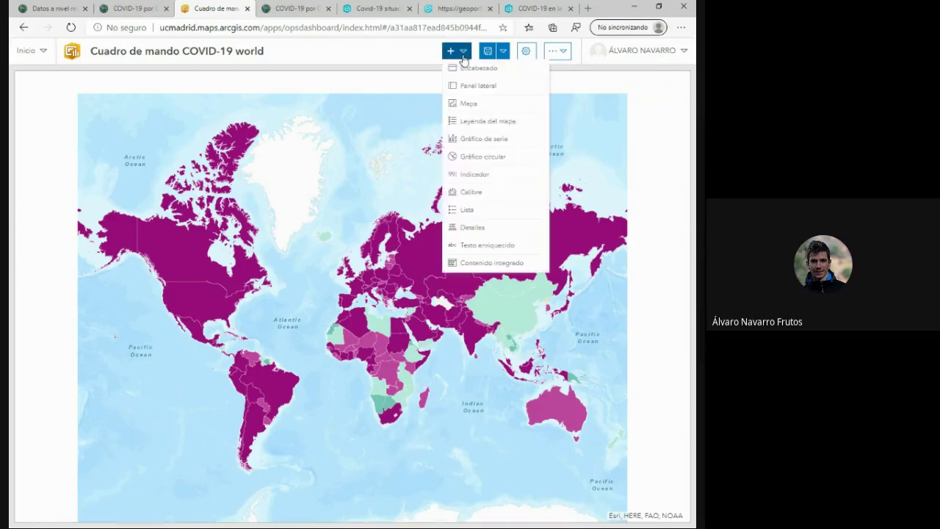
pyautogui.click(471, 176)
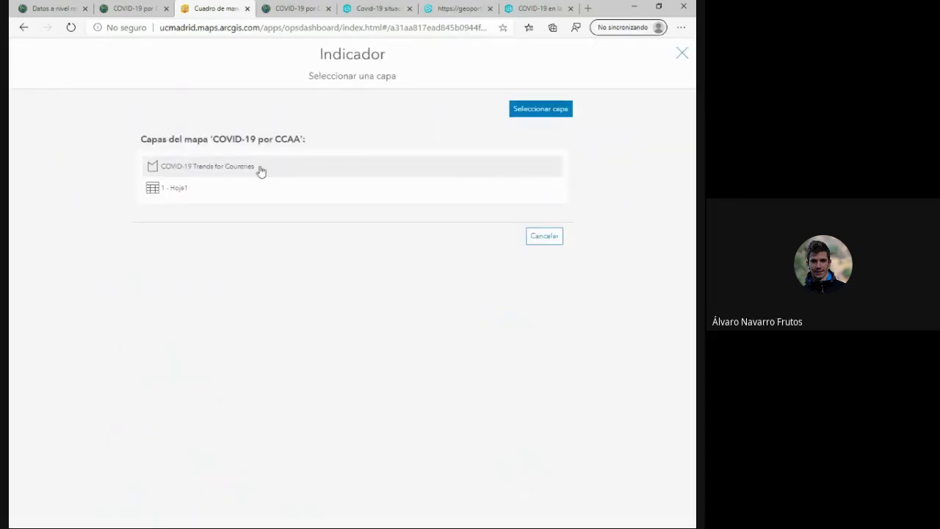
pyautogui.click(221, 174)
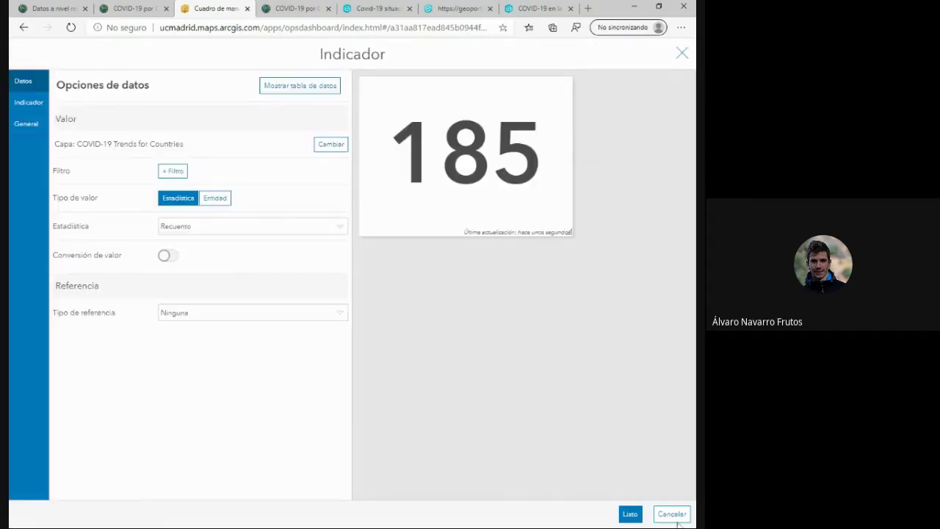
# Open the COVID-19 Trends for Countries layer's page from the COVID-19 por CCAA item page and return to the indicator setup.
pyautogui.click(300, 5)
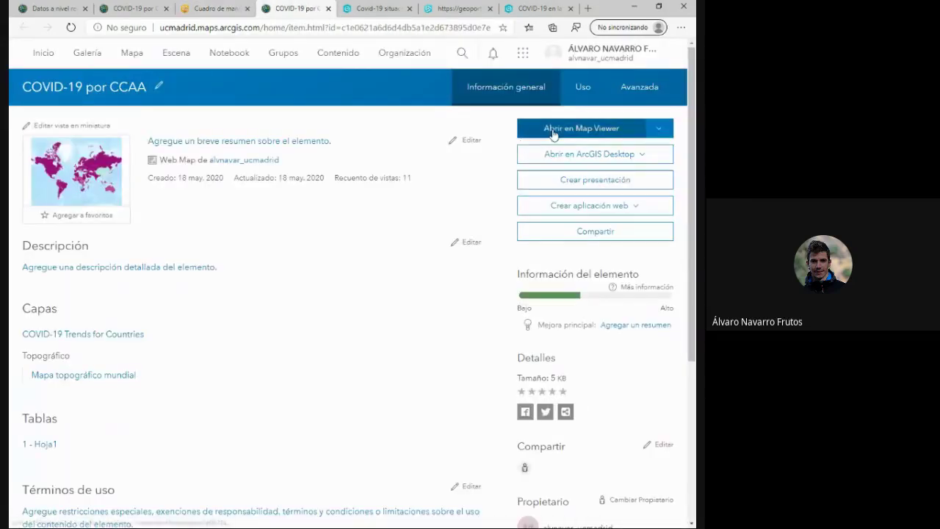
pyautogui.click(121, 334)
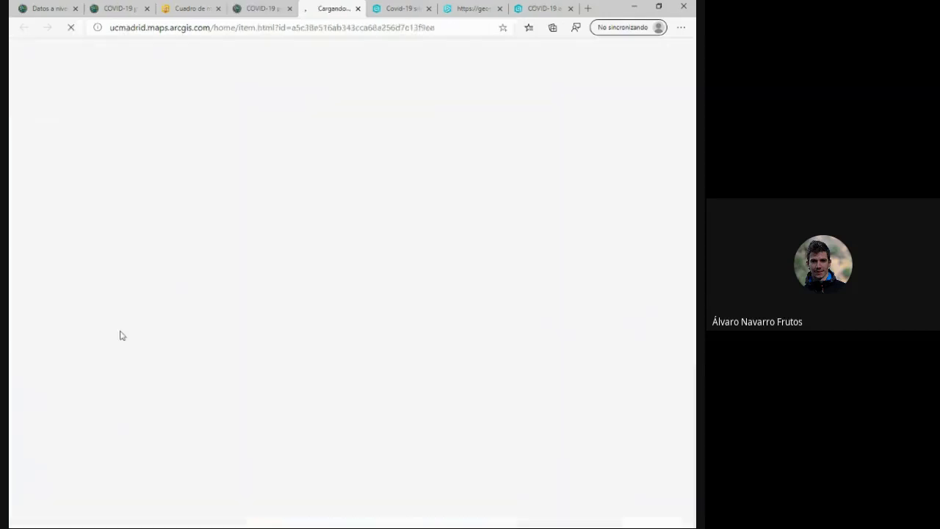
pyautogui.click(260, 5)
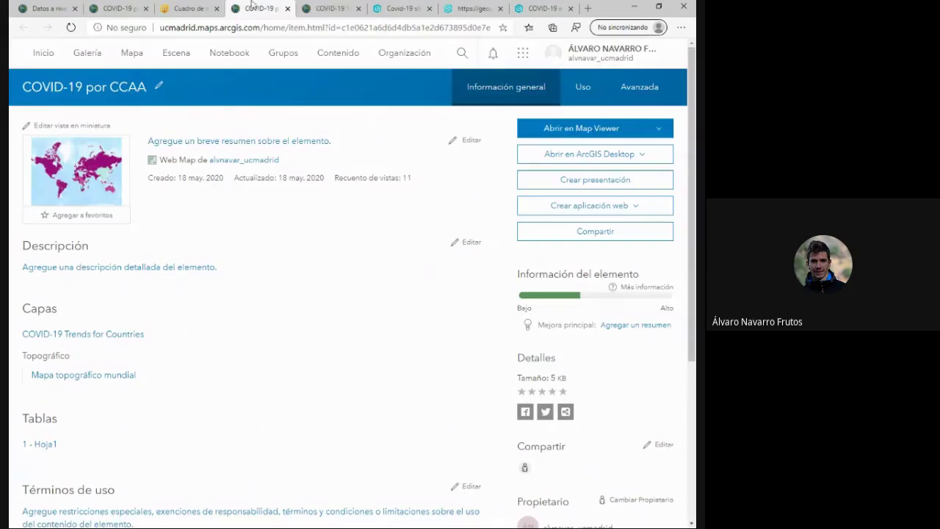
pyautogui.click(207, 7)
pyautogui.click(195, 226)
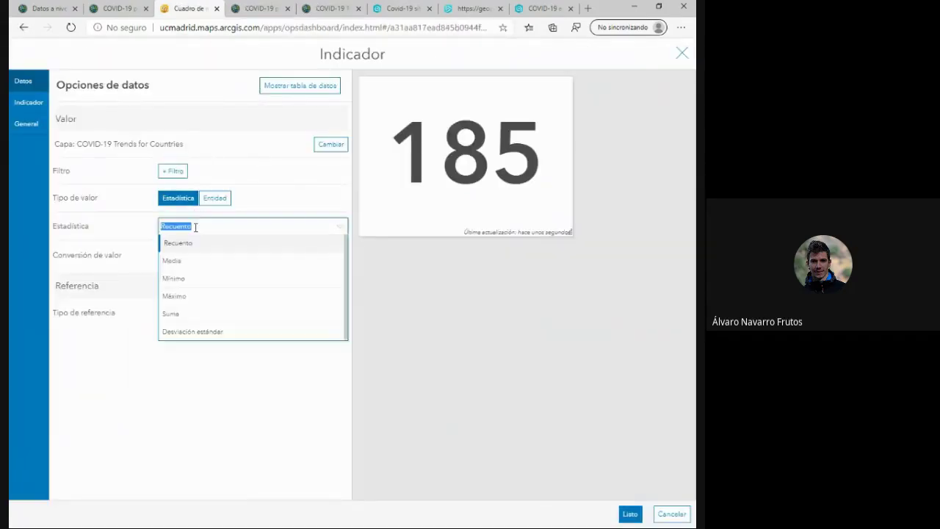
pyautogui.click(273, 209)
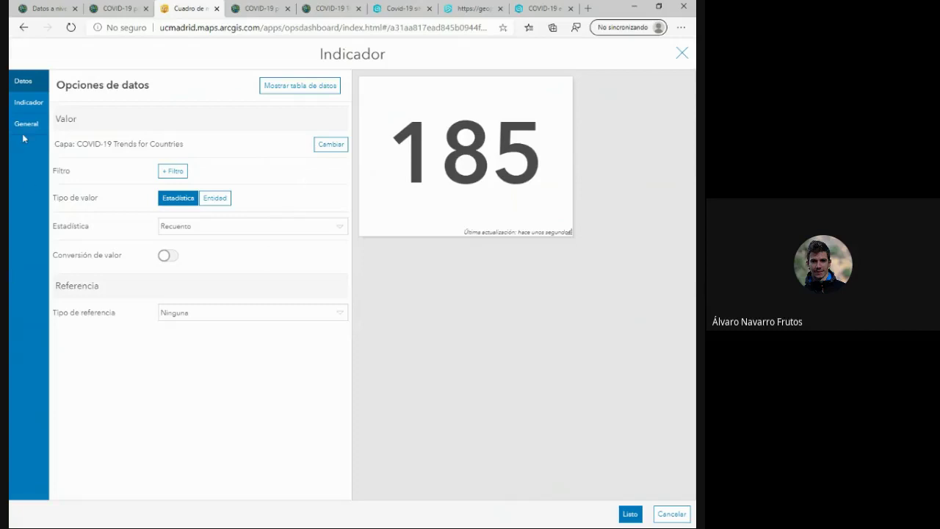
pyautogui.click(664, 514)
# Add an indicator element to the dashboard using the COVID-19 Trends for Countries layer.
pyautogui.click(463, 51)
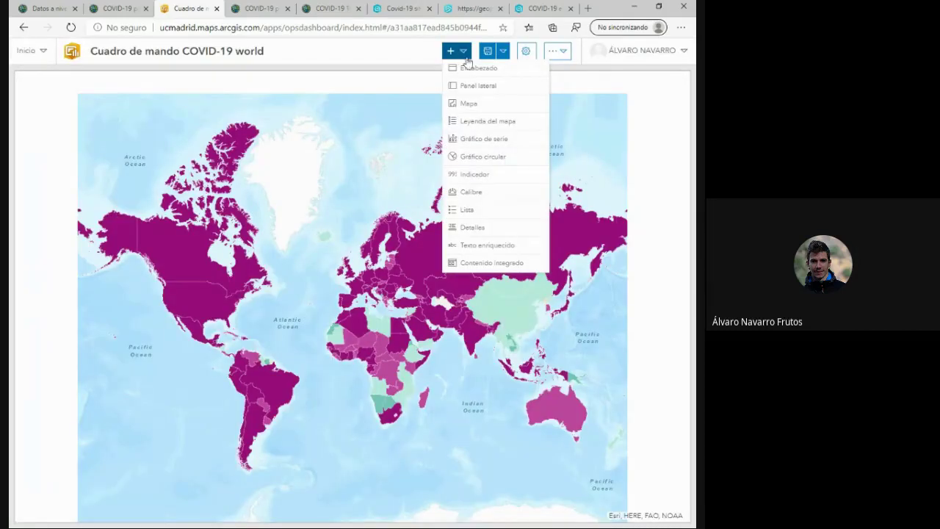
pyautogui.click(476, 177)
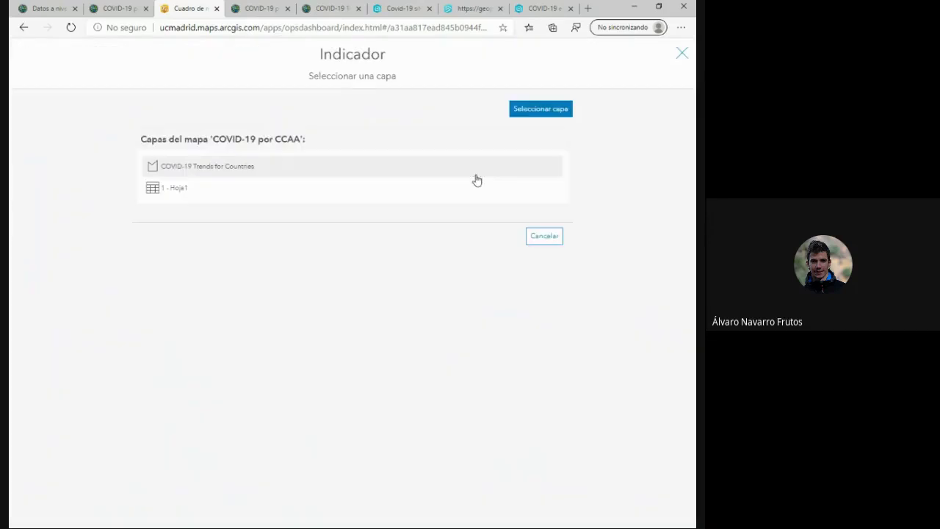
pyautogui.click(252, 170)
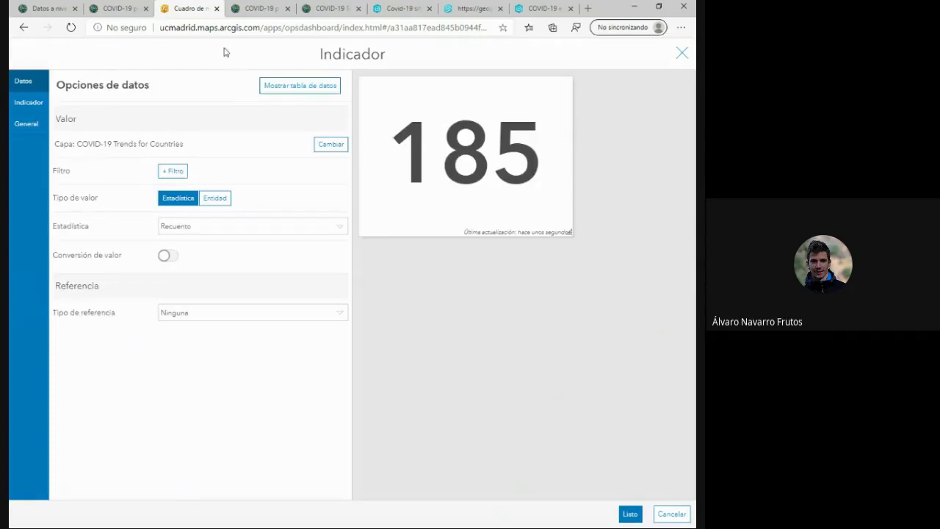
pyautogui.moveTo(440, 162); pyautogui.dragTo(405, 158)
pyautogui.click(542, 176)
pyautogui.click(405, 158)
pyautogui.click(189, 233)
pyautogui.click(210, 455)
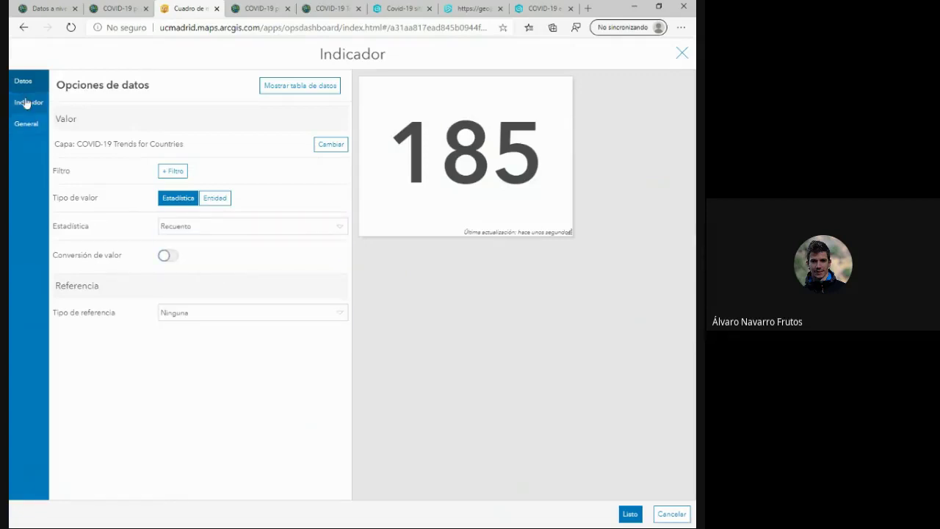
pyautogui.click(185, 226)
pyautogui.click(249, 375)
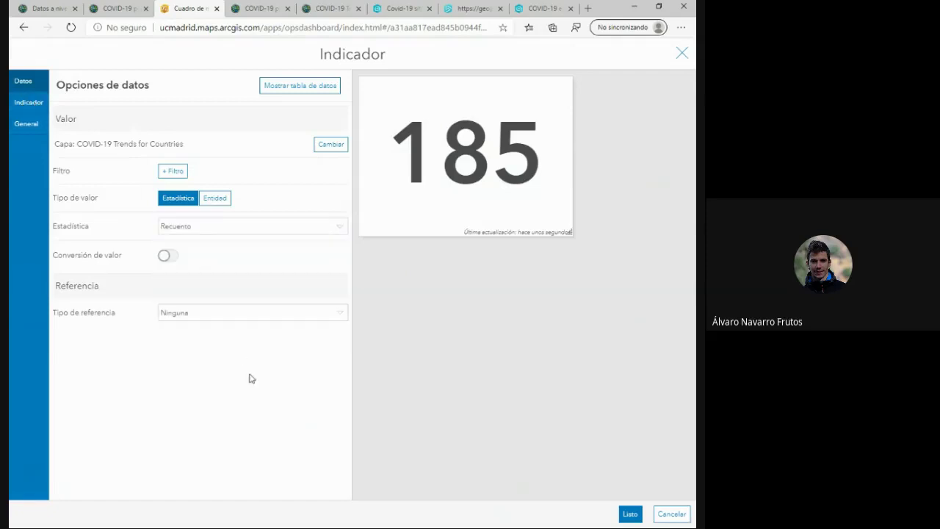
# Try the Entidad value type for the indicator, check its value fields, and return to Estadística.
pyautogui.click(211, 202)
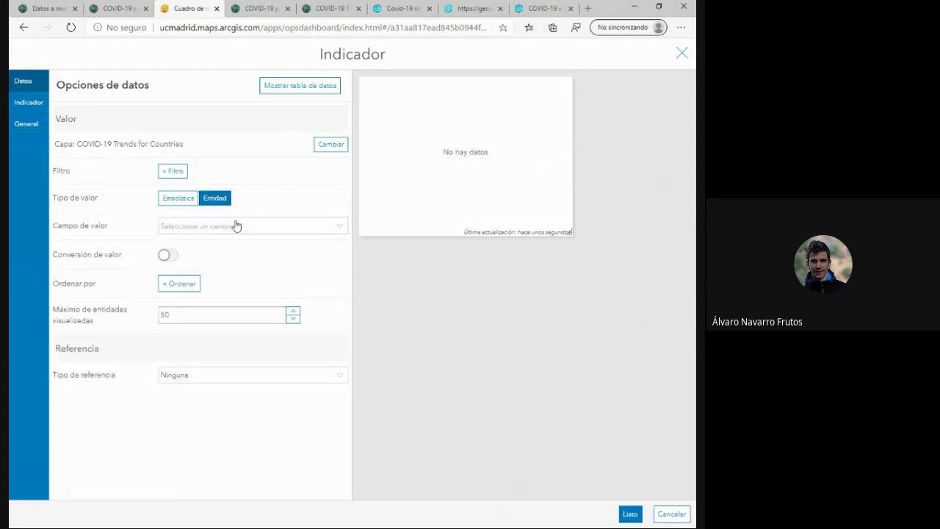
pyautogui.click(236, 226)
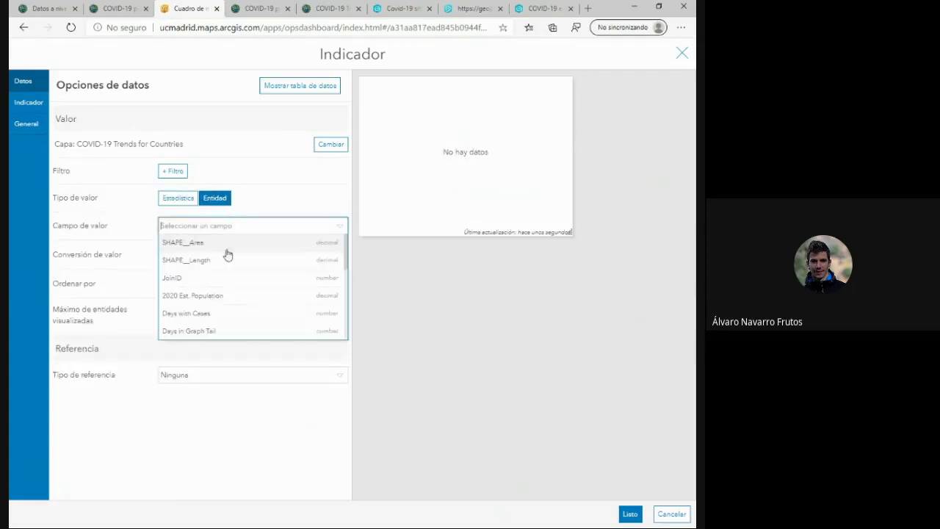
pyautogui.click(189, 209)
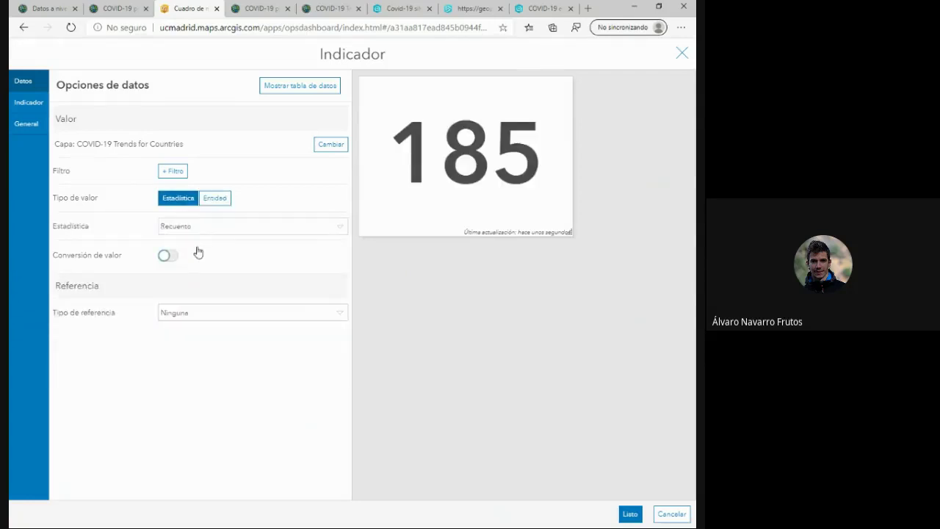
# Set the indicator's statistic to Suma of the Deaths field and open its general options.
pyautogui.click(188, 232)
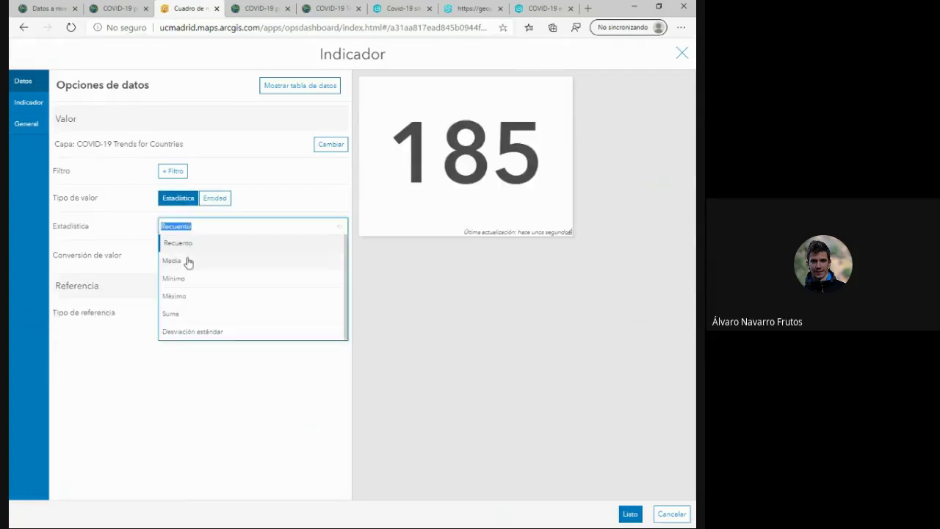
pyautogui.click(177, 312)
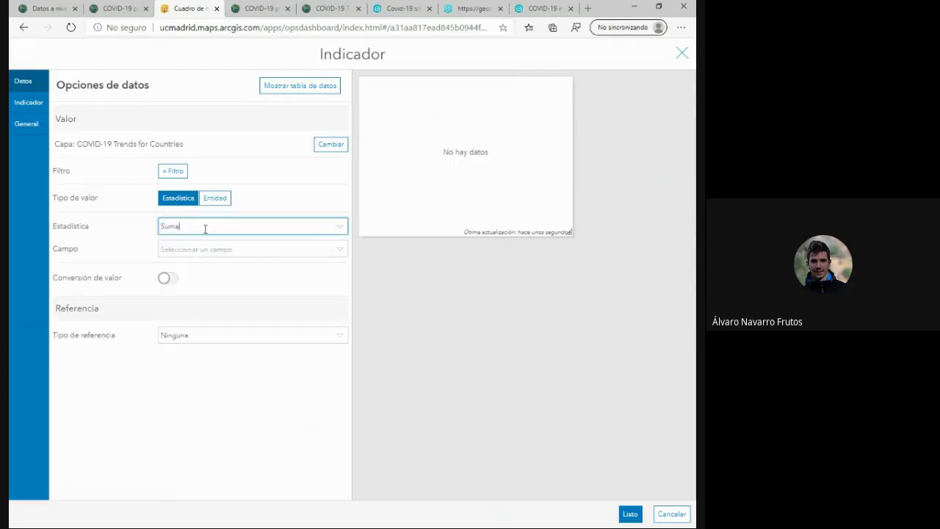
pyautogui.click(339, 230)
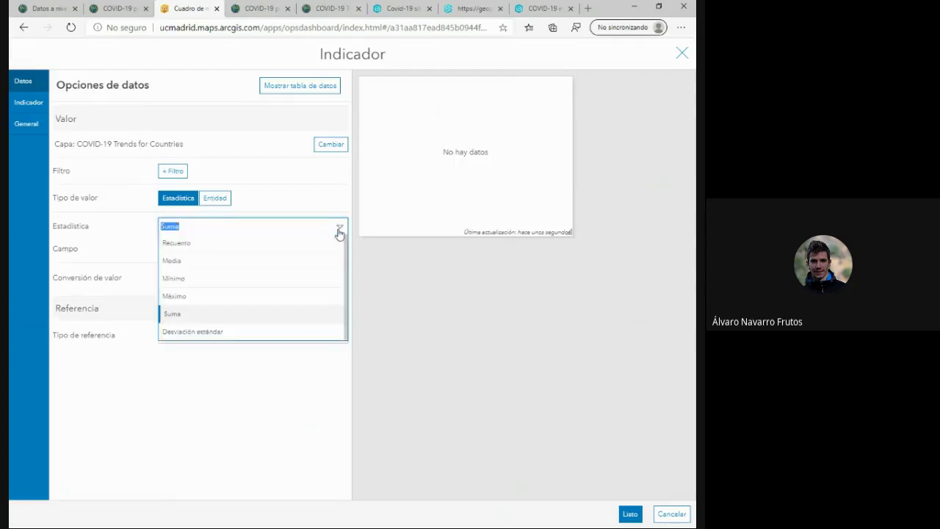
pyautogui.click(197, 316)
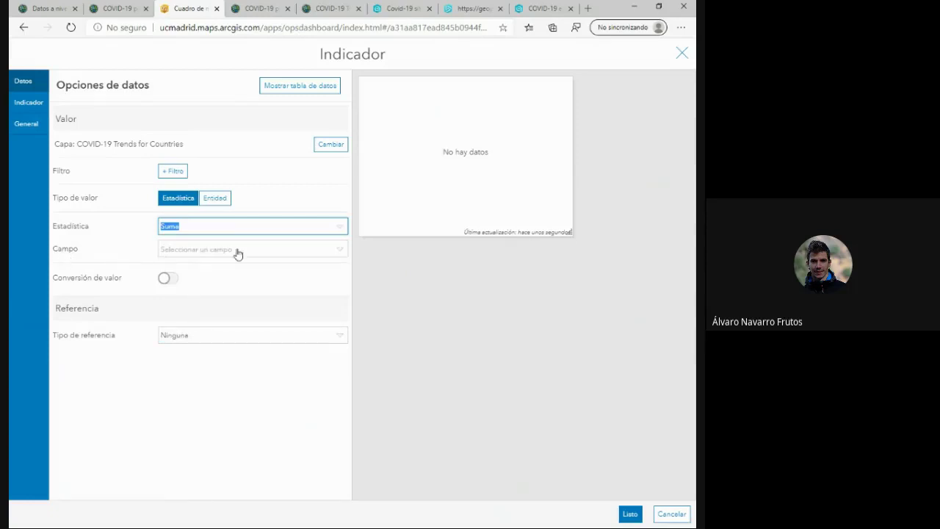
pyautogui.click(342, 251)
pyautogui.scroll(-3, 308, 308)
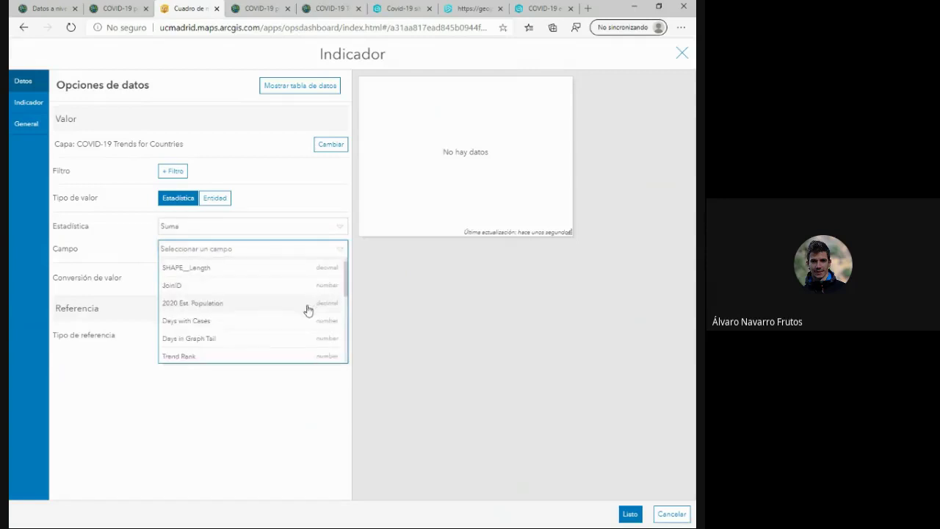
pyautogui.scroll(-1, 253, 342)
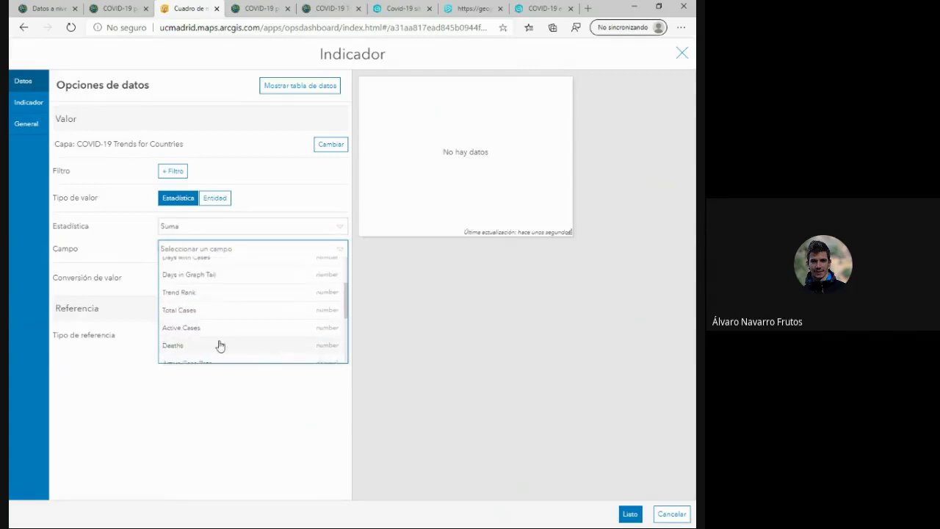
pyautogui.click(173, 329)
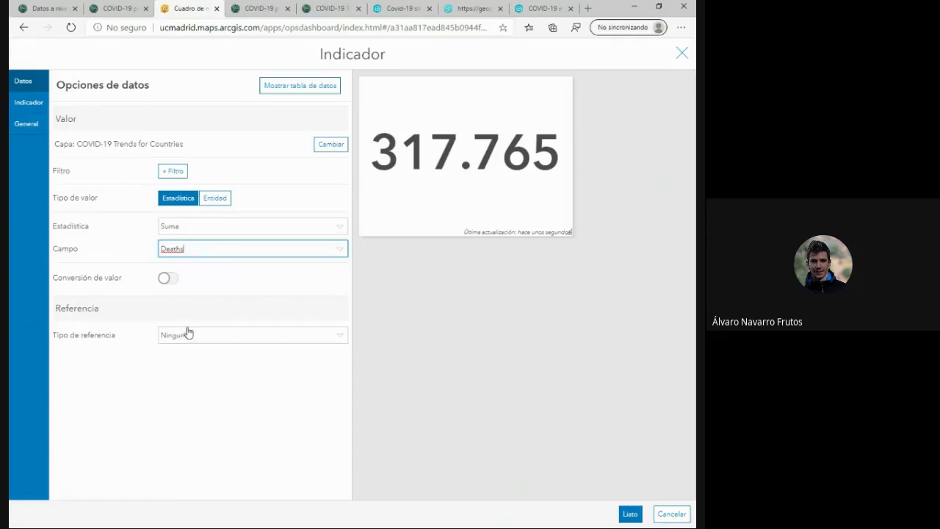
pyautogui.moveTo(184, 249); pyautogui.dragTo(149, 258)
pyautogui.click(30, 124)
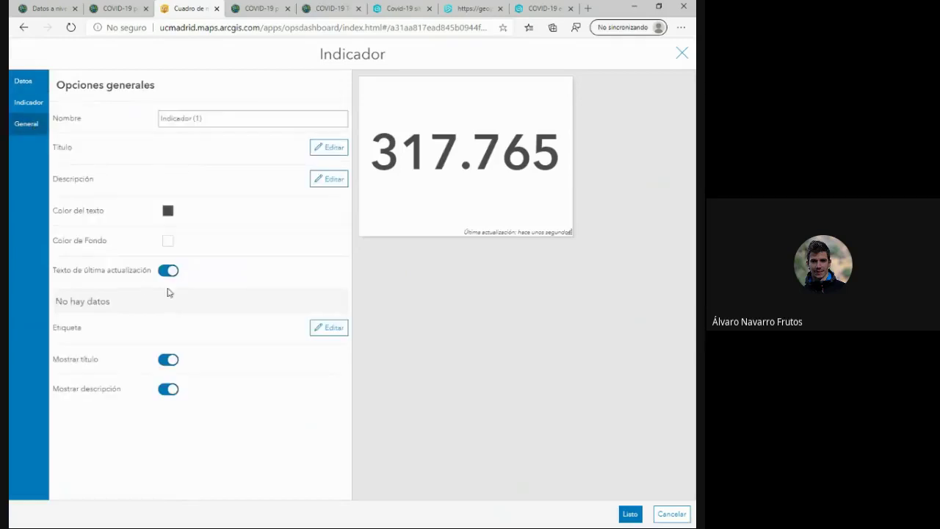
# Recheck the indicator's summed Deaths value and set its upper text to "Deaths".
pyautogui.click(32, 90)
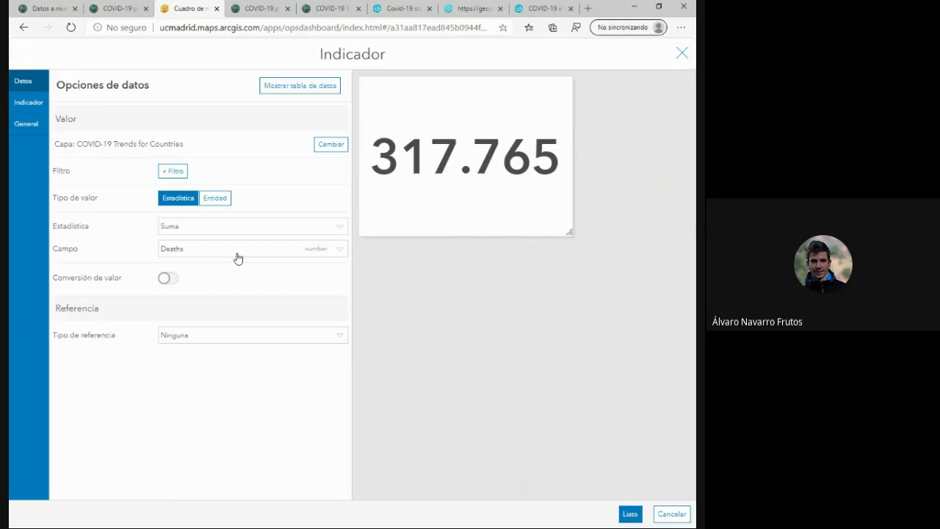
pyautogui.moveTo(371, 168)
pyautogui.mouseDown()
pyautogui.moveTo(559, 172)
pyautogui.moveTo(379, 169)
pyautogui.mouseUp()
pyautogui.click(559, 171)
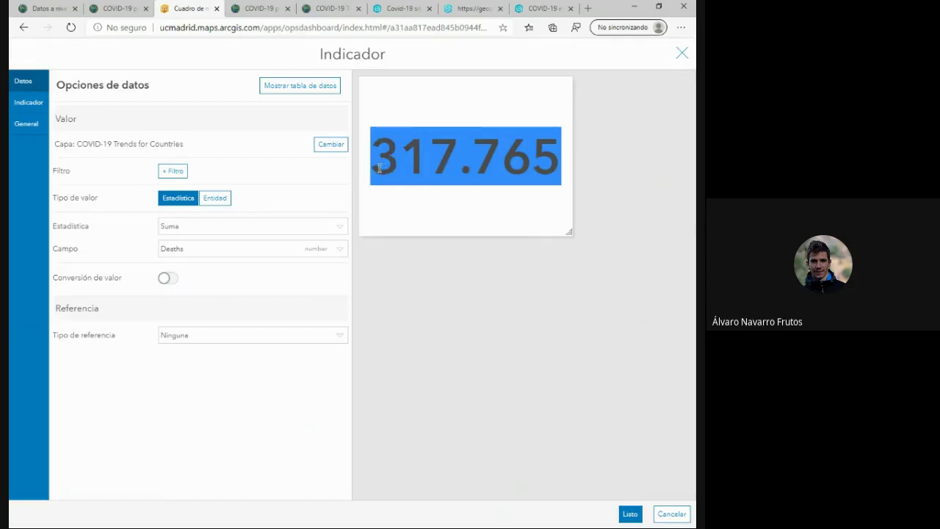
pyautogui.click(379, 168)
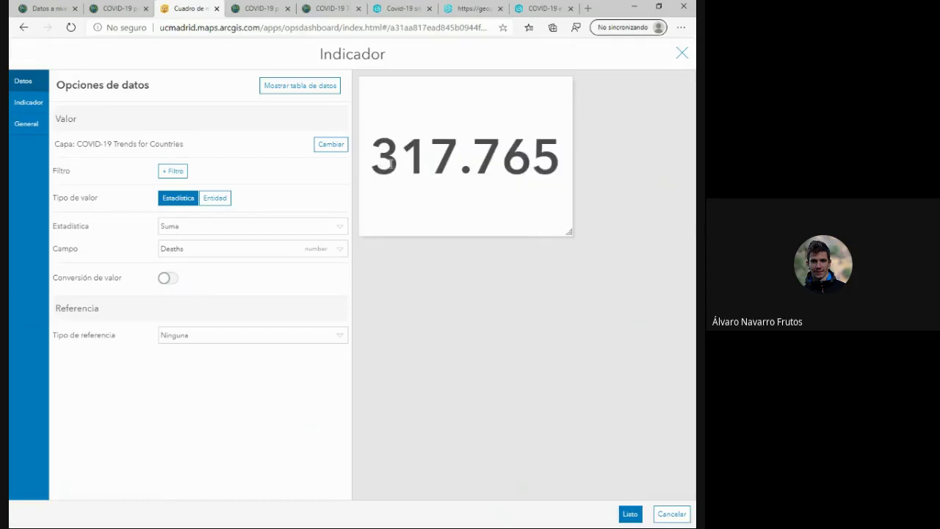
pyautogui.click(27, 103)
pyautogui.click(65, 138)
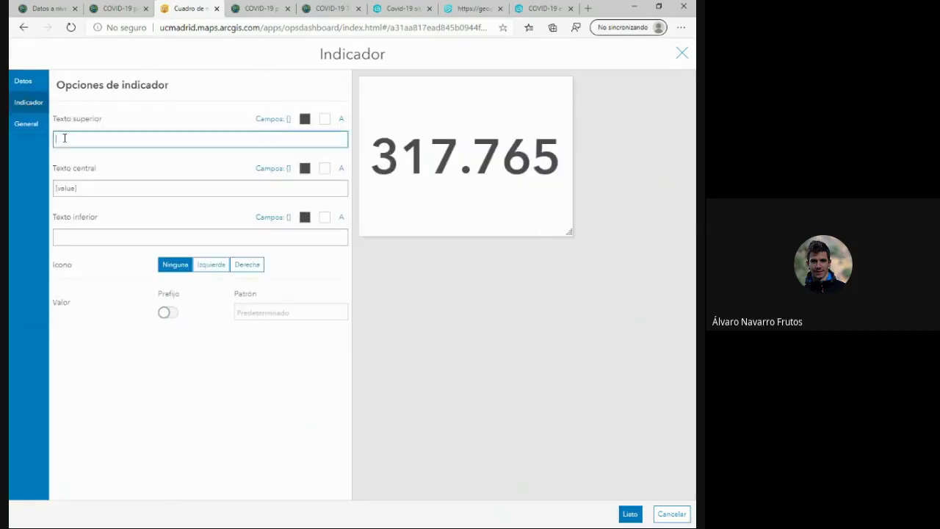
pyautogui.write('Deaths')
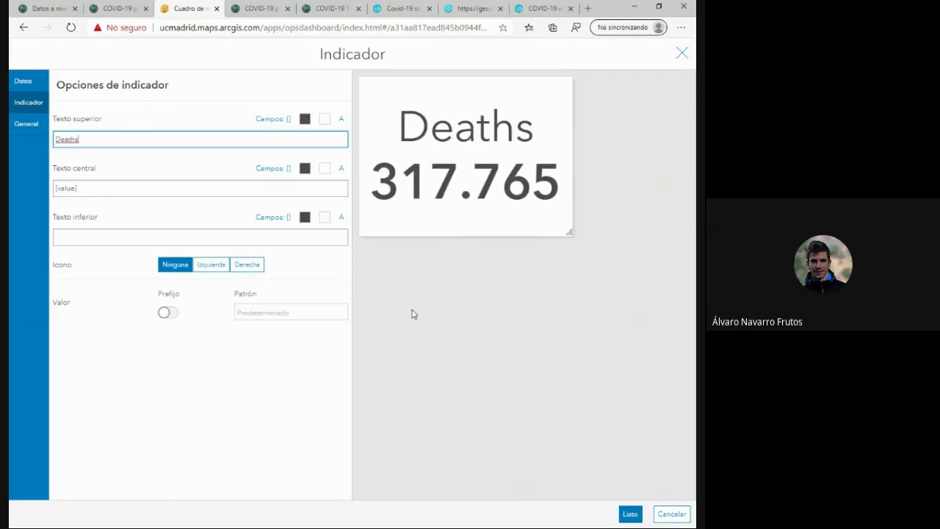
pyautogui.click(629, 514)
# Look over the COVID-19 Trends for Countries and COVID-19 por CCAA item pages, and return to the indicator setup.
pyautogui.click(121, 8)
pyautogui.click(331, 8)
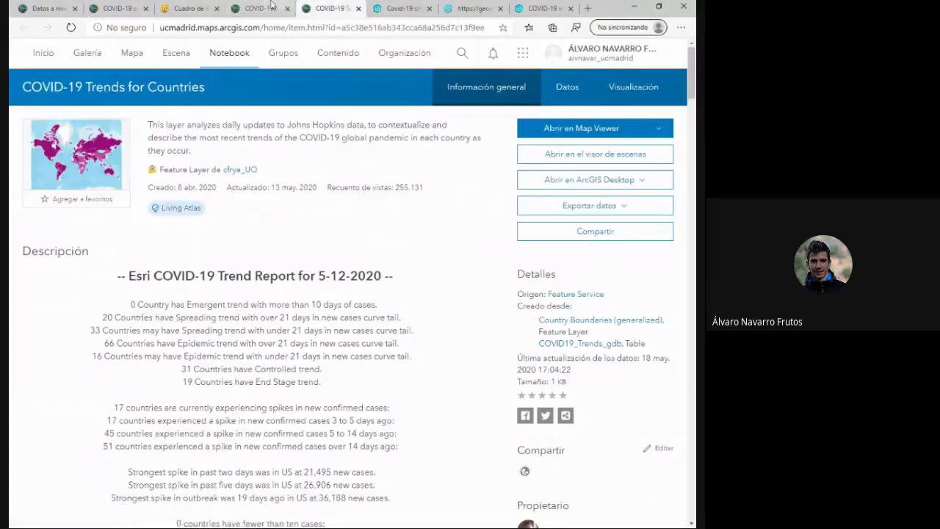
pyautogui.click(271, 8)
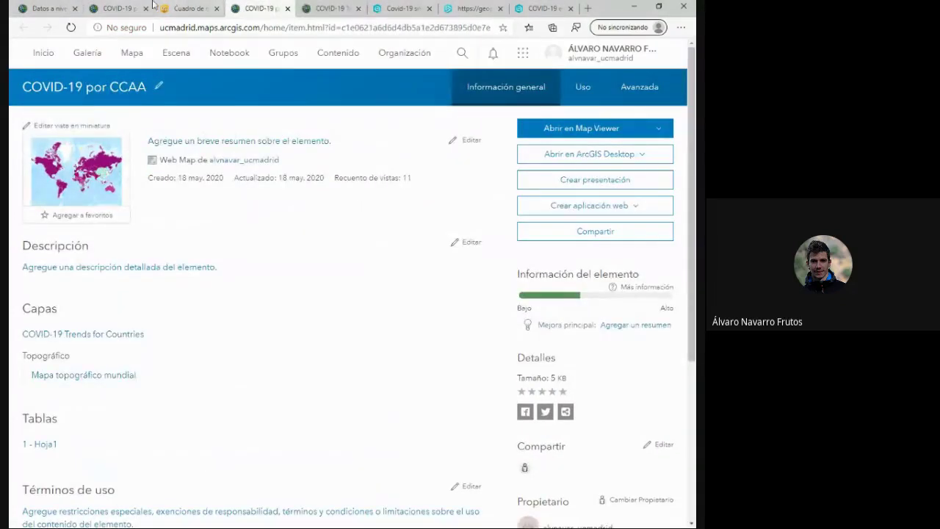
pyautogui.click(190, 8)
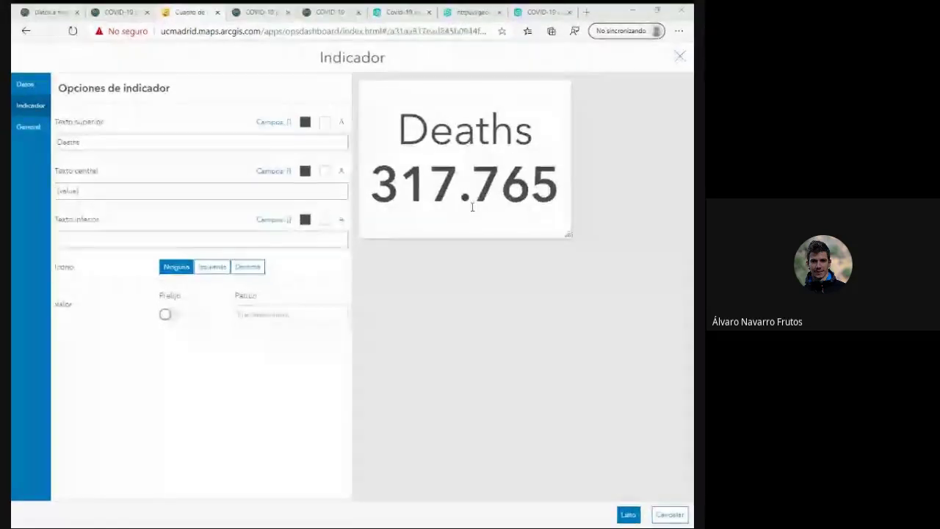
# Finish the Deaths indicator, dock it below the map, and shrink it to a thin full-width strip.
pyautogui.click(630, 513)
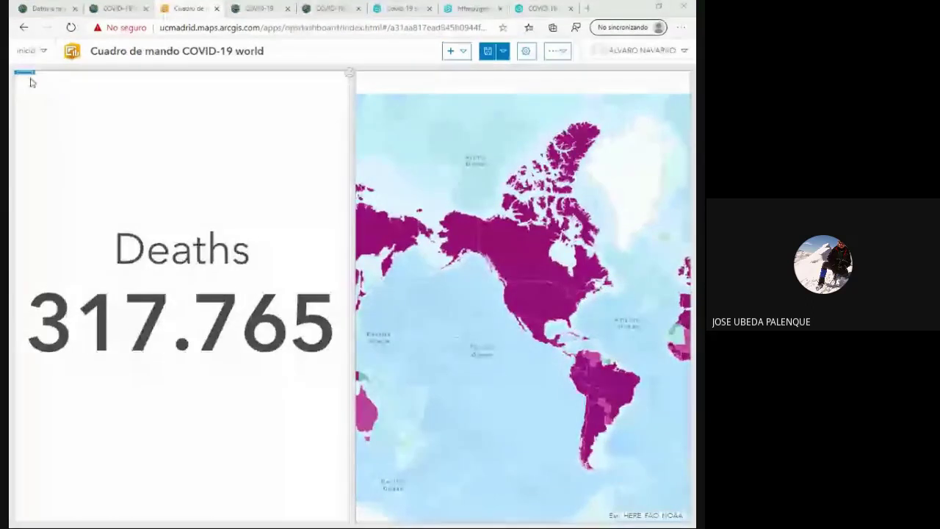
pyautogui.moveTo(25, 76)
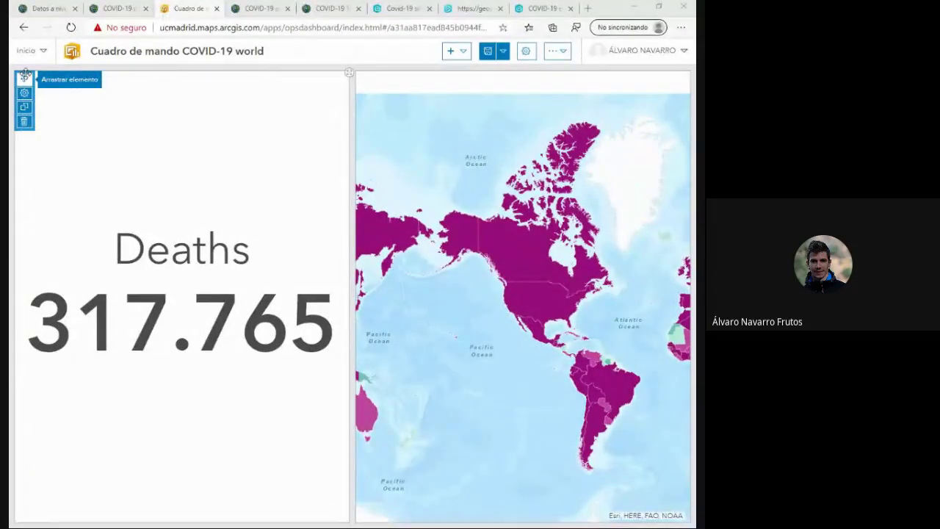
pyautogui.click(451, 51)
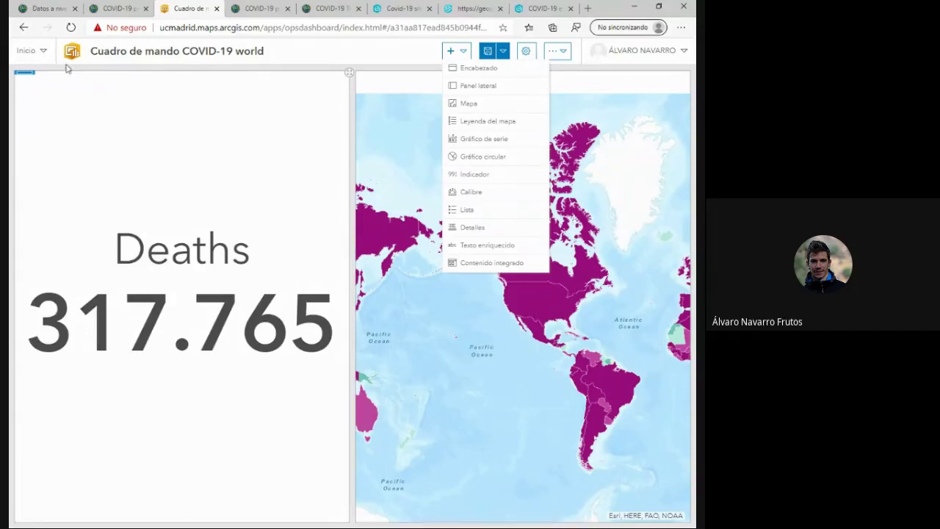
pyautogui.moveTo(23, 89); pyautogui.dragTo(373, 298)
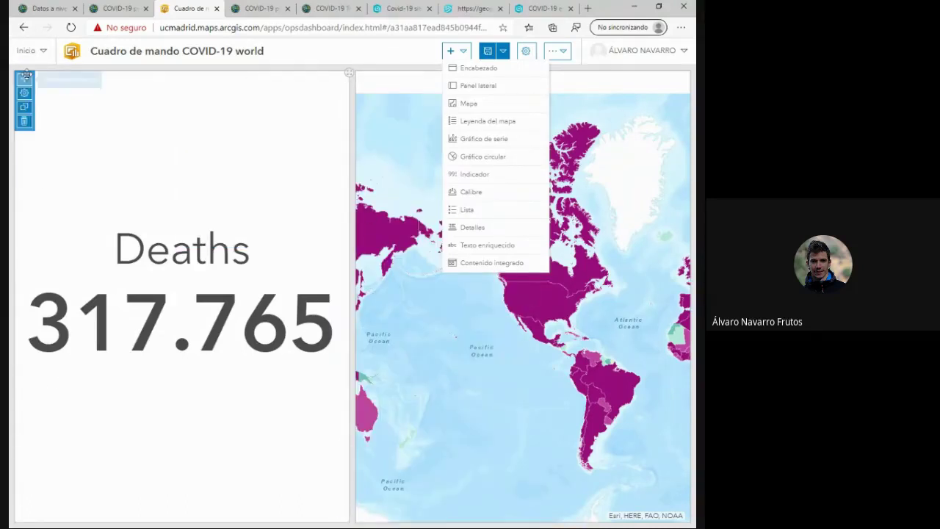
pyautogui.moveTo(23, 81); pyautogui.dragTo(522, 505)
pyautogui.moveTo(357, 297); pyautogui.dragTo(326, 468)
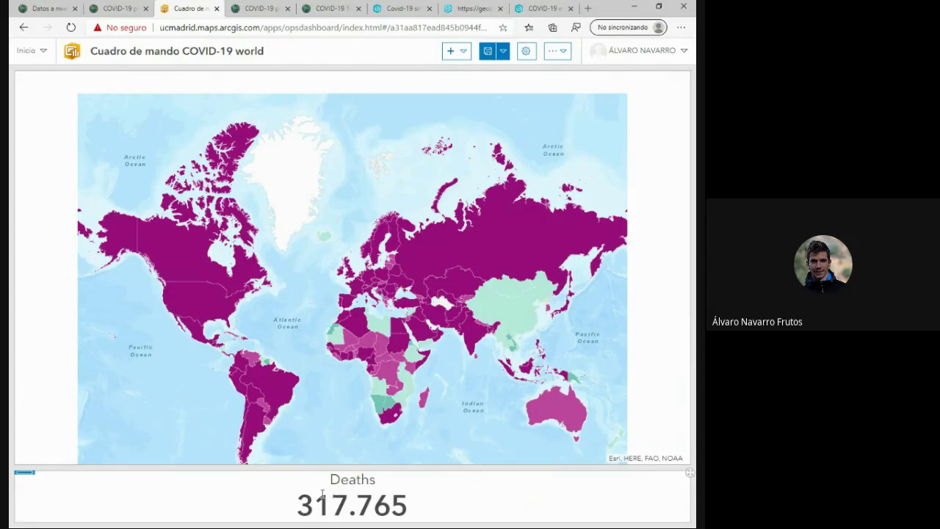
pyautogui.moveTo(298, 496); pyautogui.dragTo(418, 507)
pyautogui.click(415, 507)
# Examine the Región de Murcia dashboard's charts and expanded list of confirmed cases by municipality, and return to the world dashboard.
pyautogui.click(470, 52)
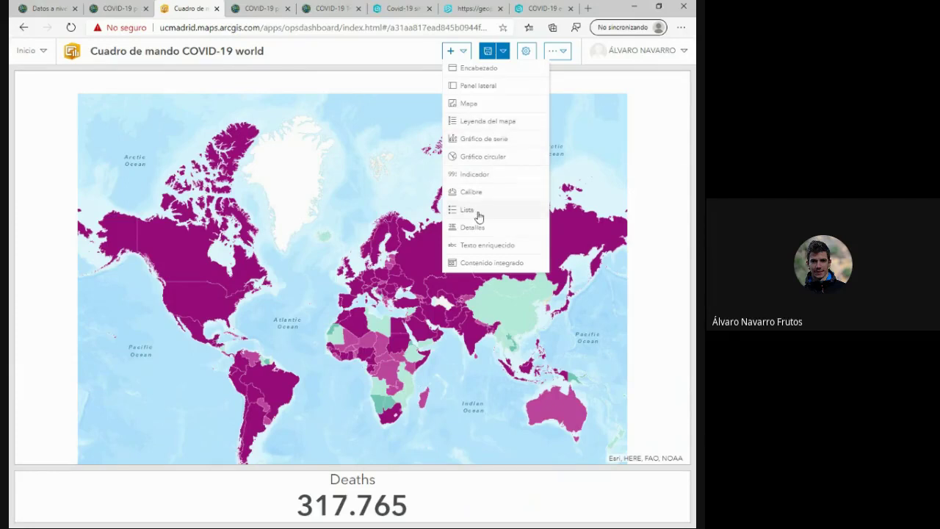
pyautogui.click(543, 8)
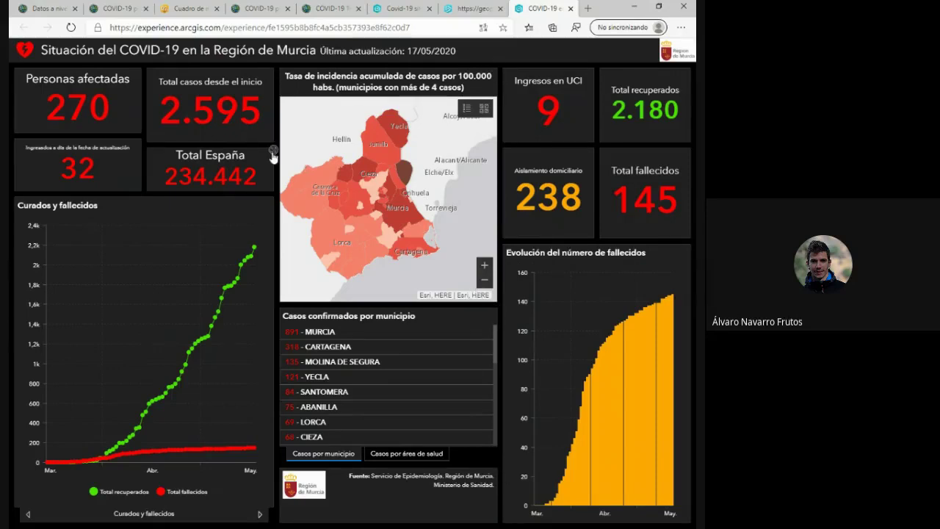
pyautogui.click(261, 515)
pyautogui.click(261, 515)
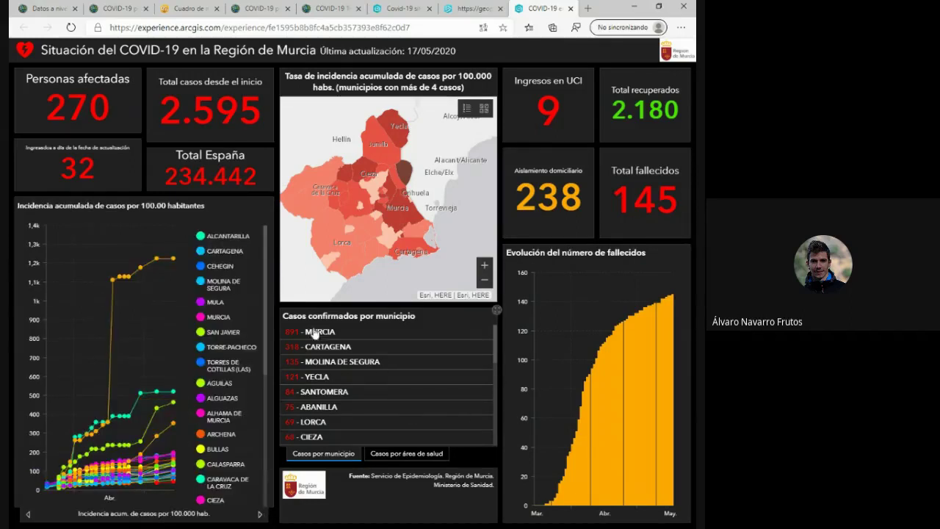
pyautogui.click(496, 312)
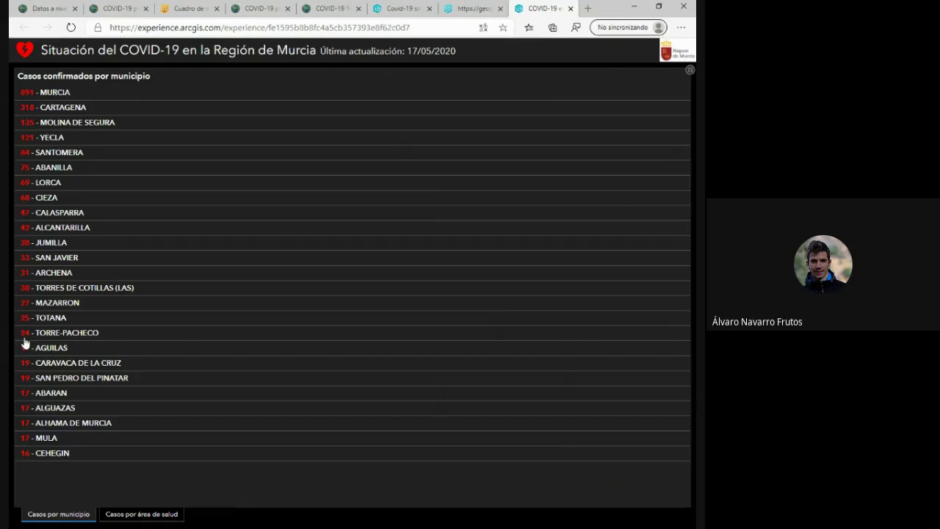
pyautogui.hotkey('ctrl', '3')
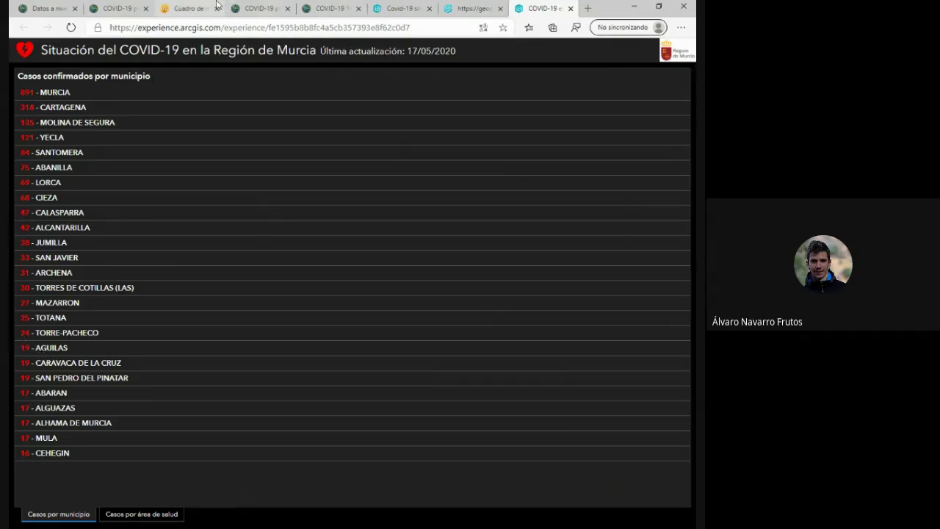
# Add a list element using the COVID-19 Trends for Countries layer, and review its preview rows and maximum displayed entities setting.
pyautogui.click(451, 51)
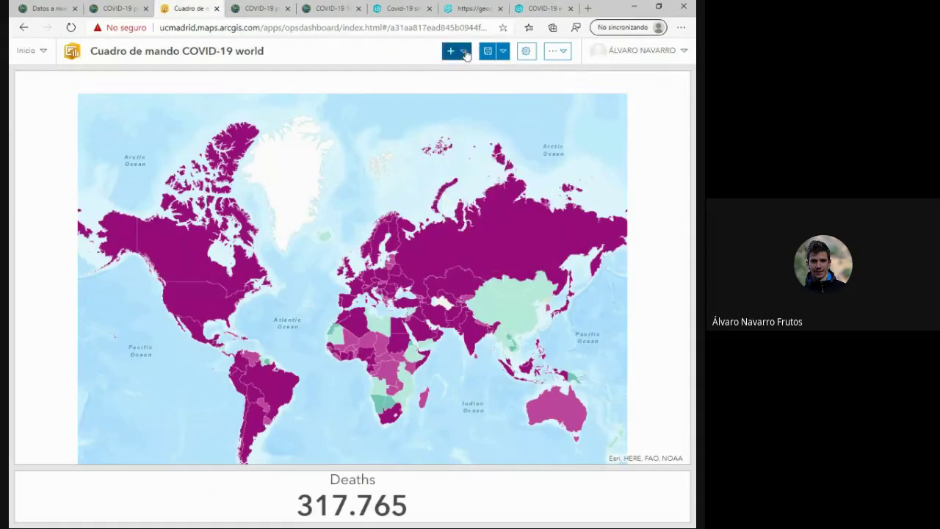
pyautogui.click(451, 51)
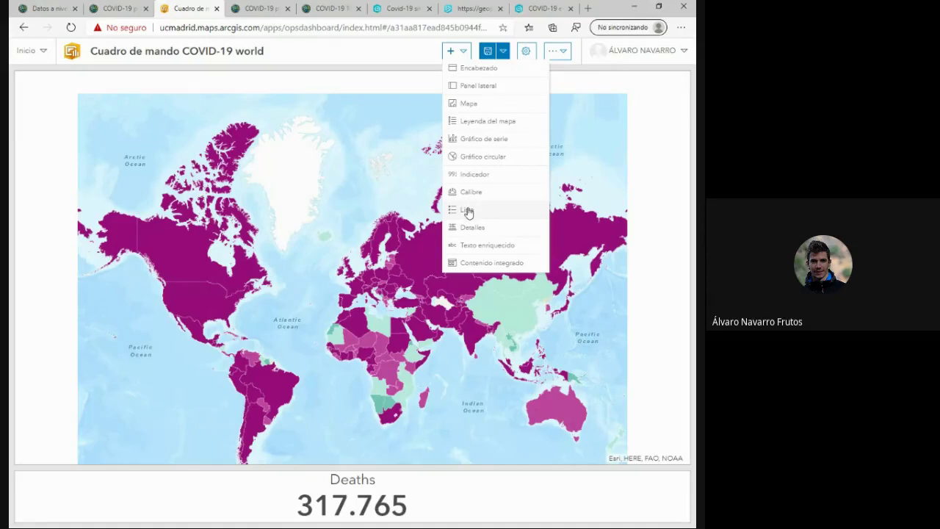
pyautogui.click(468, 212)
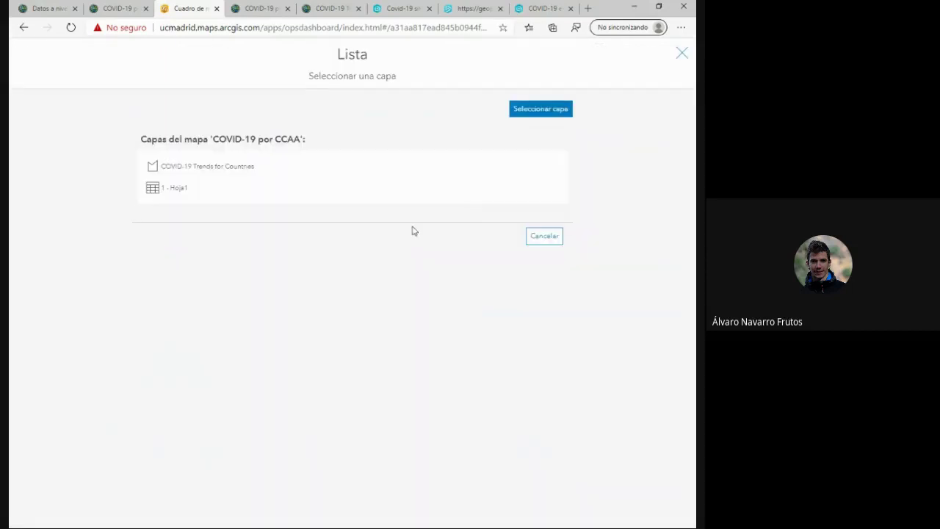
pyautogui.click(209, 167)
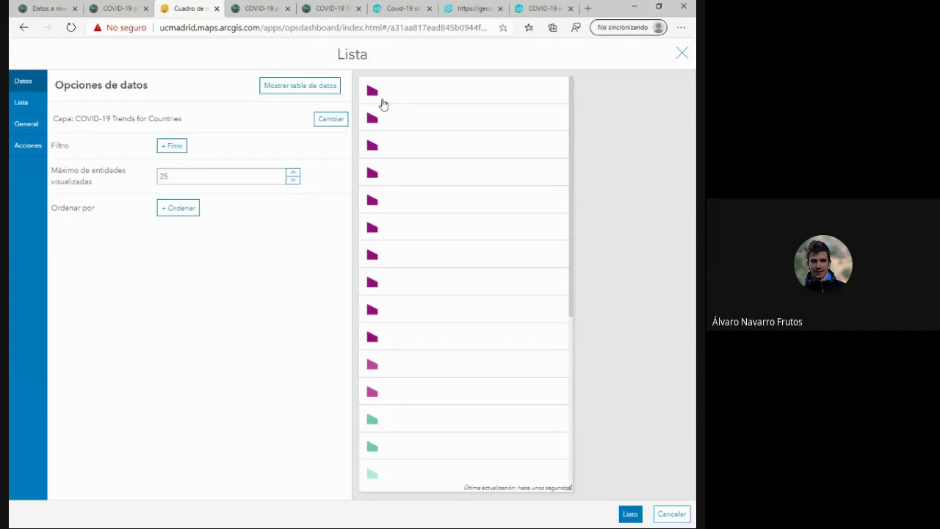
pyautogui.scroll(-4, 453, 372)
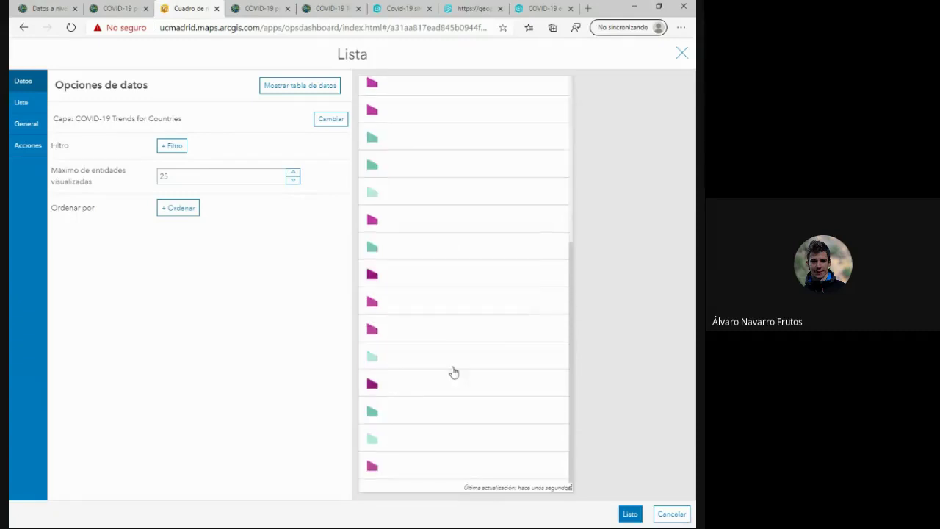
pyautogui.scroll(3, 441, 368)
pyautogui.scroll(-3, 374, 367)
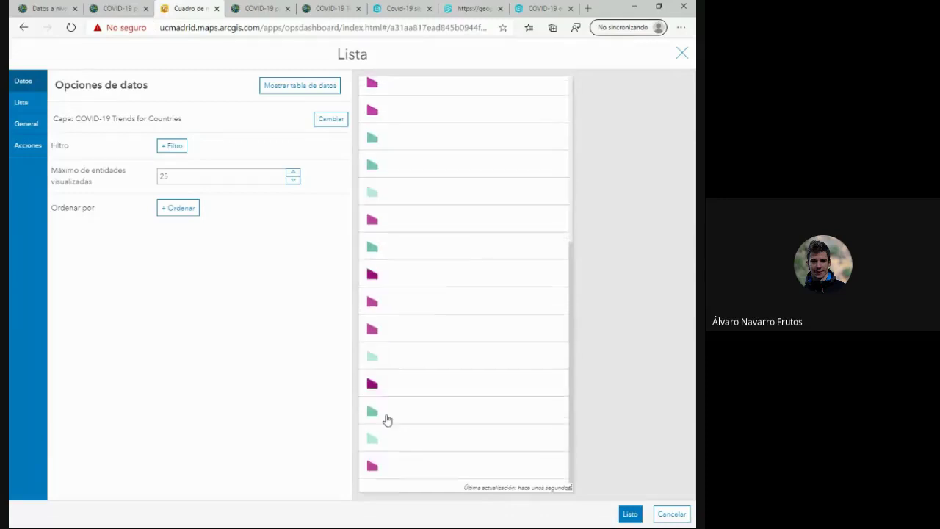
pyautogui.scroll(5, 383, 396)
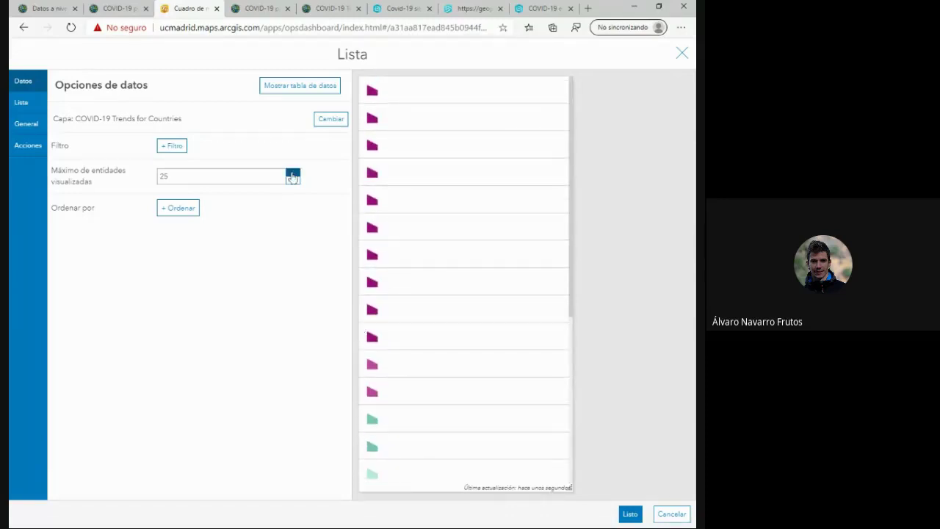
pyautogui.moveTo(245, 180); pyautogui.dragTo(123, 184)
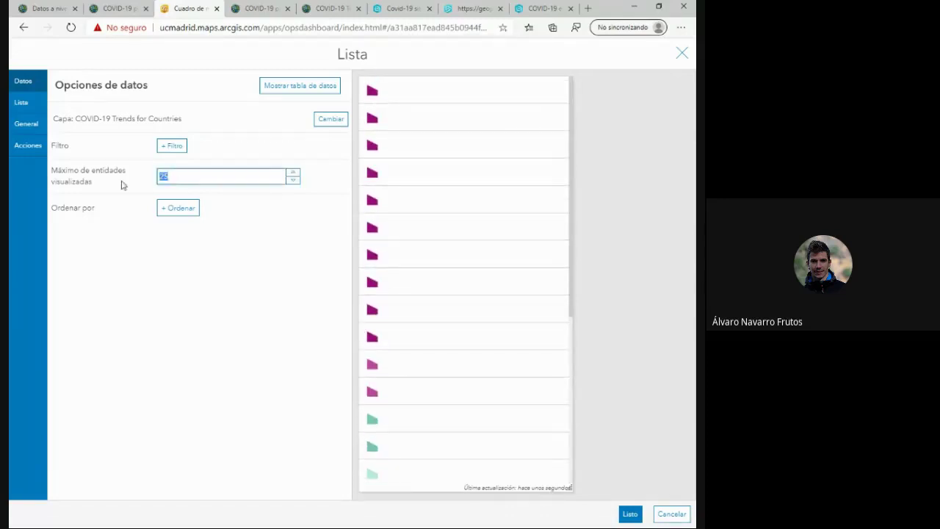
pyautogui.click(294, 178)
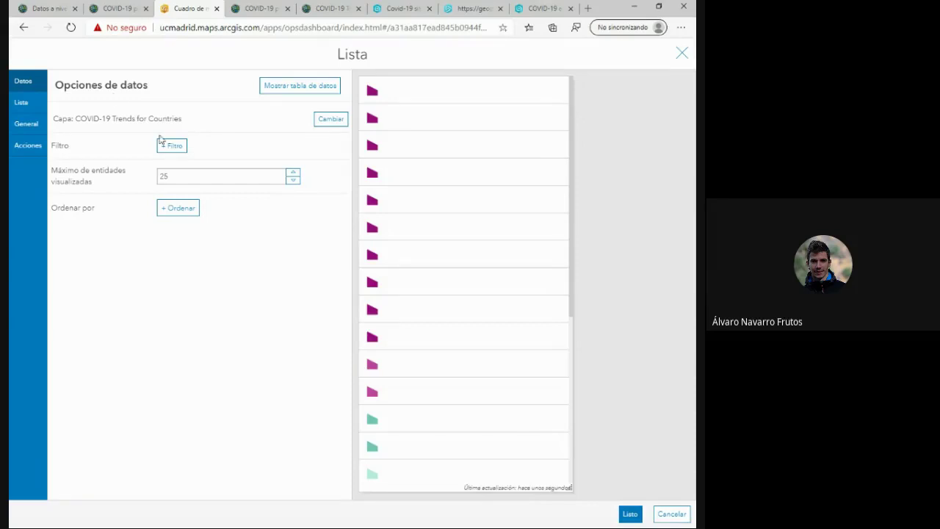
# Check the list's line item text options and turn off its last update text in the general options.
pyautogui.click(34, 104)
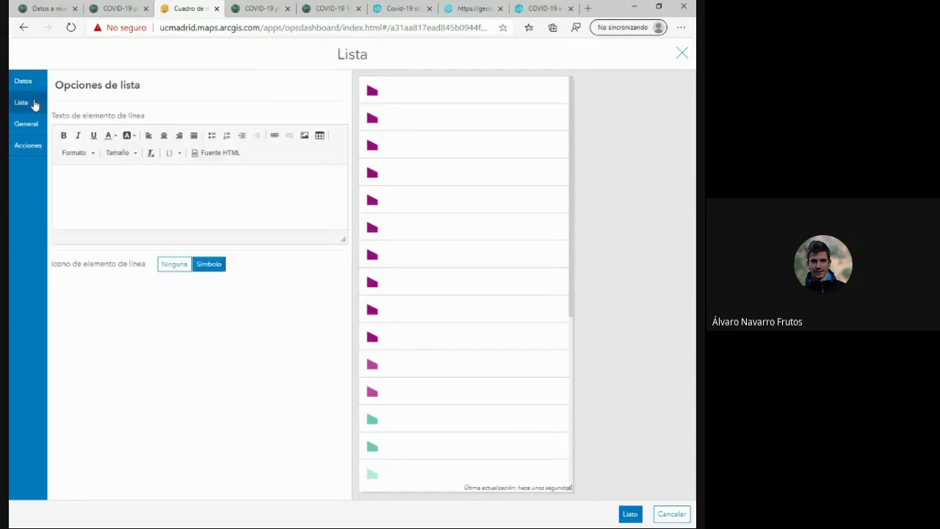
pyautogui.click(142, 185)
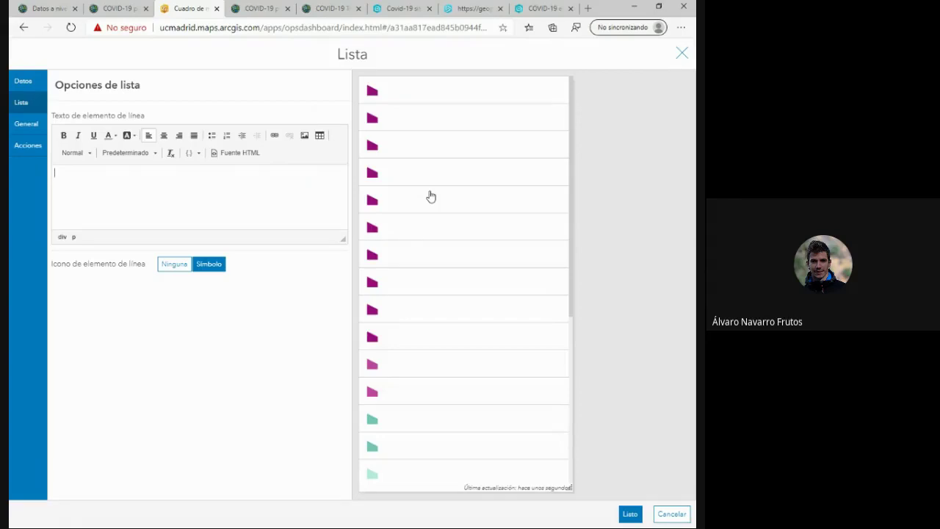
pyautogui.click(33, 129)
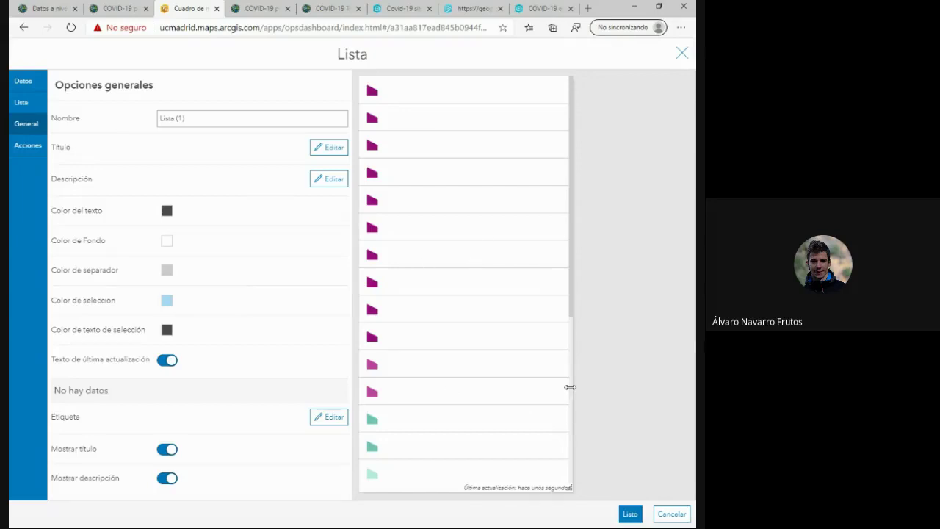
pyautogui.click(167, 361)
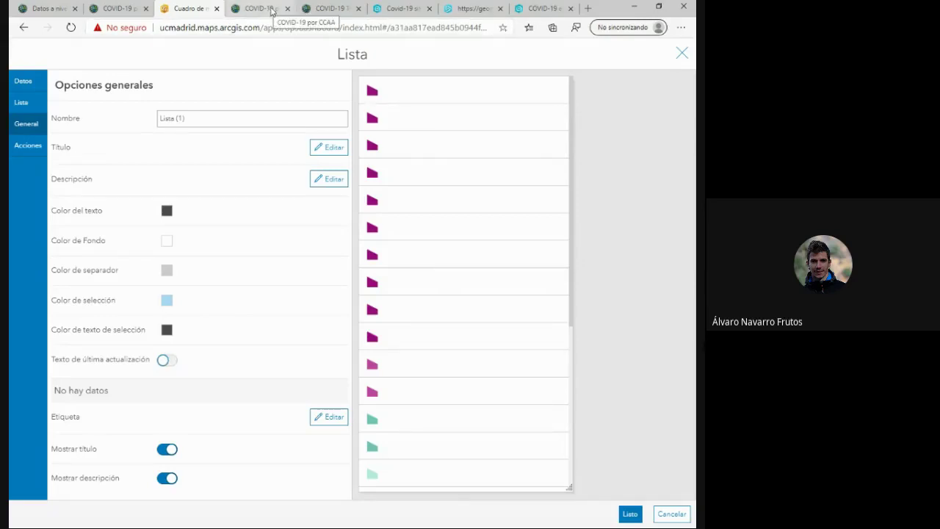
pyautogui.click(21, 102)
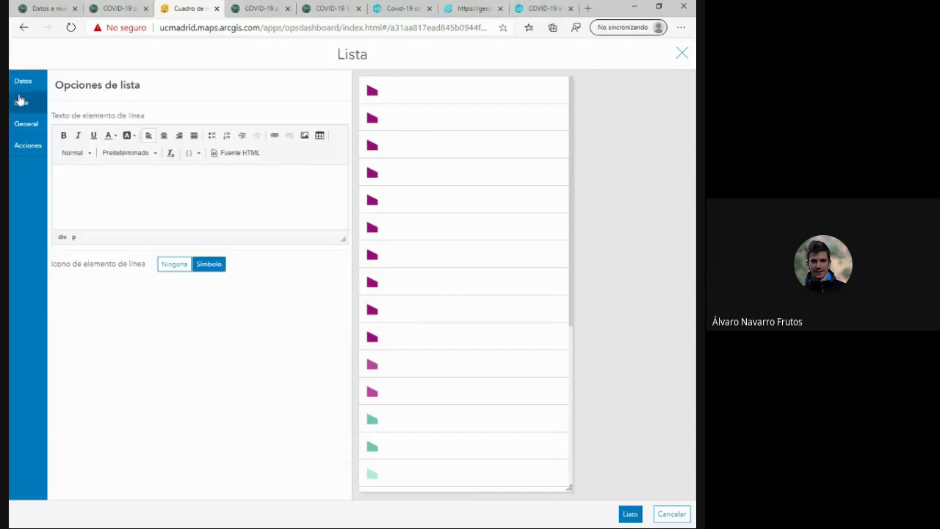
# Sort the list by the Active Cases field in descending order and look through the reordered preview rows.
pyautogui.click(25, 81)
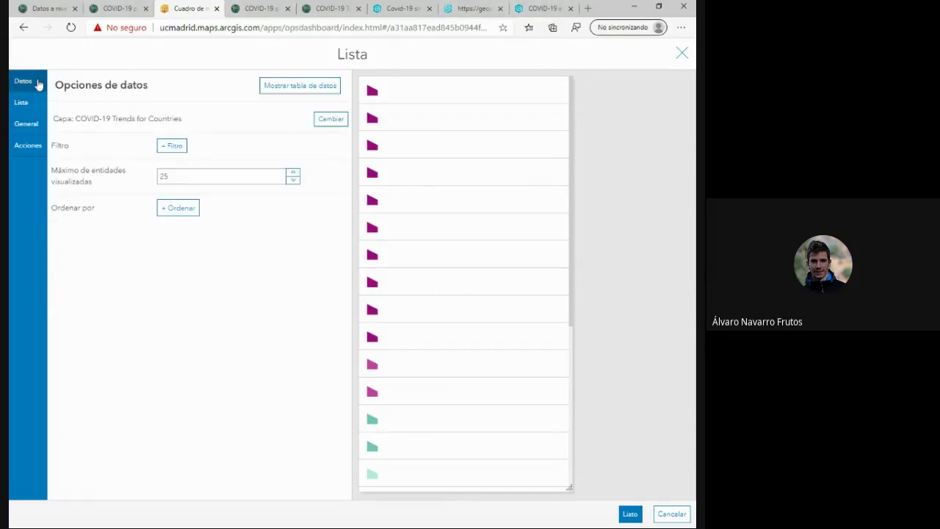
pyautogui.click(190, 212)
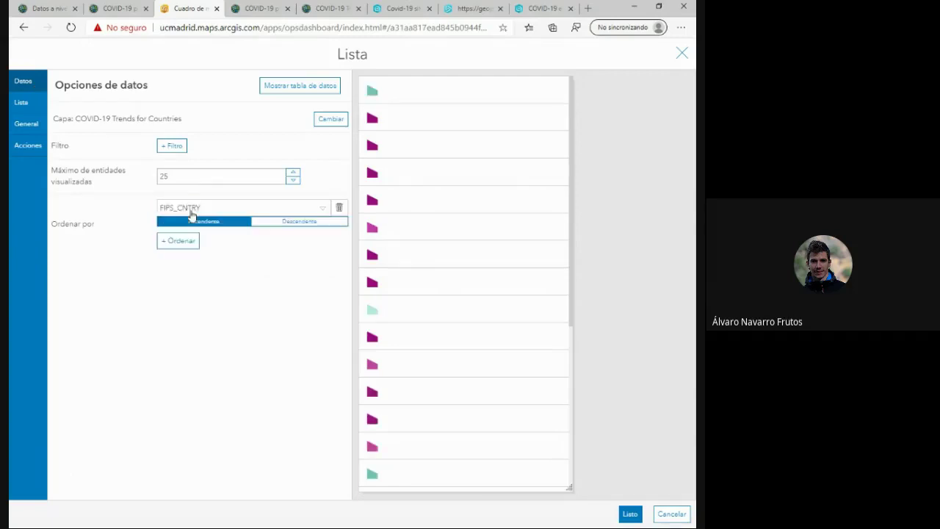
pyautogui.click(323, 209)
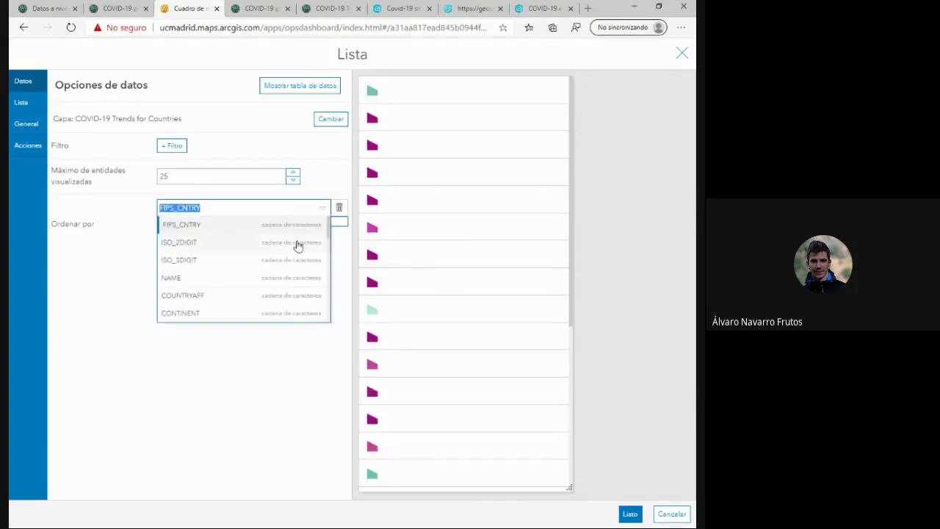
pyautogui.scroll(-1, 283, 265)
pyautogui.scroll(-5, 283, 265)
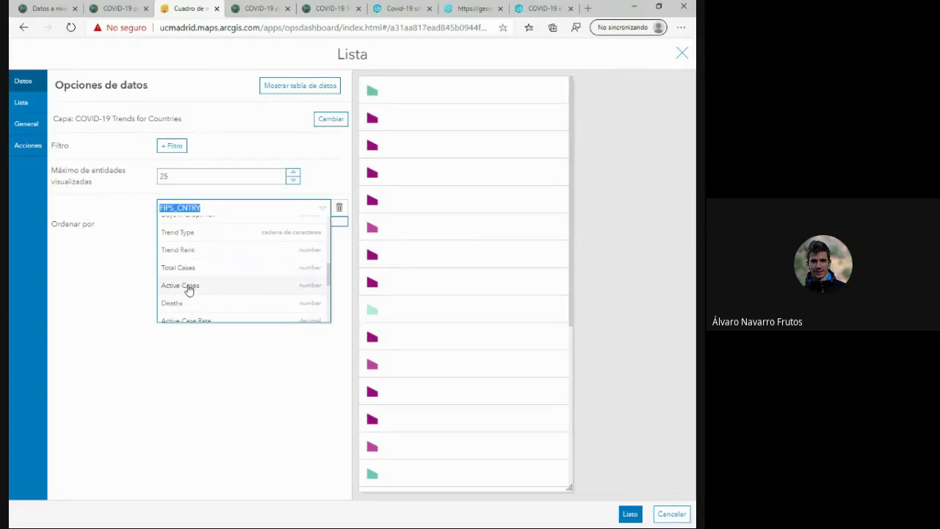
pyautogui.click(189, 289)
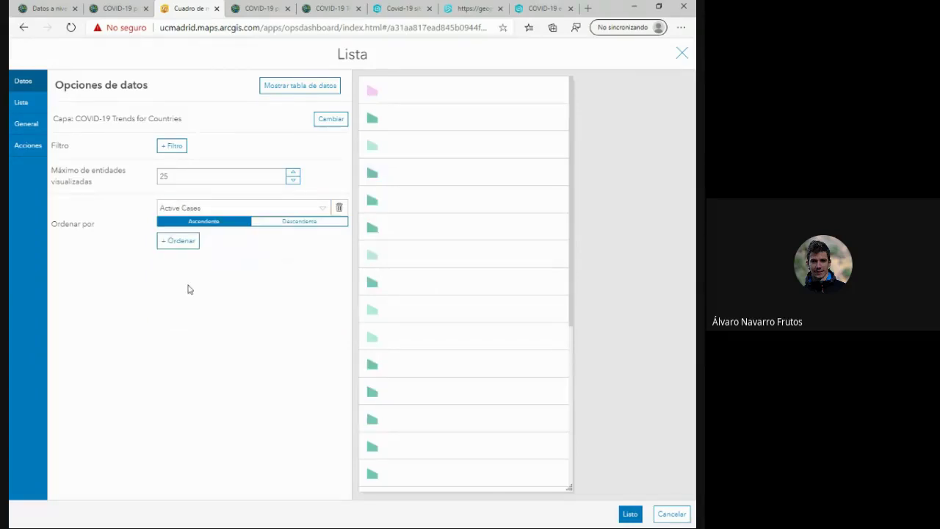
pyautogui.click(298, 223)
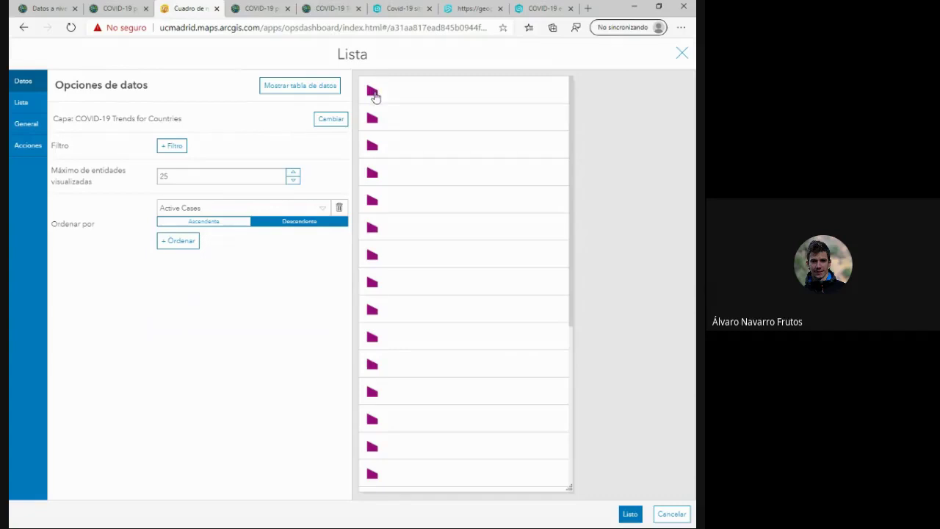
pyautogui.scroll(-2, 422, 295)
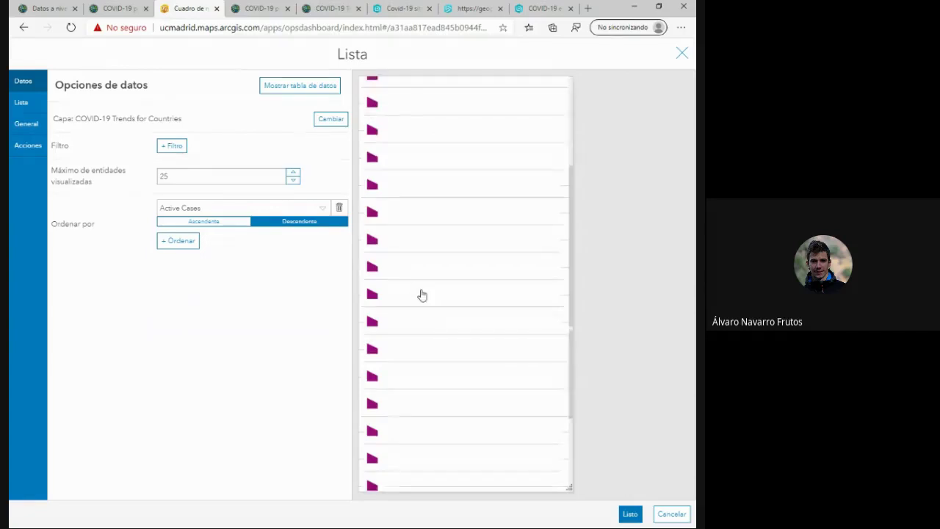
pyautogui.scroll(-3, 423, 328)
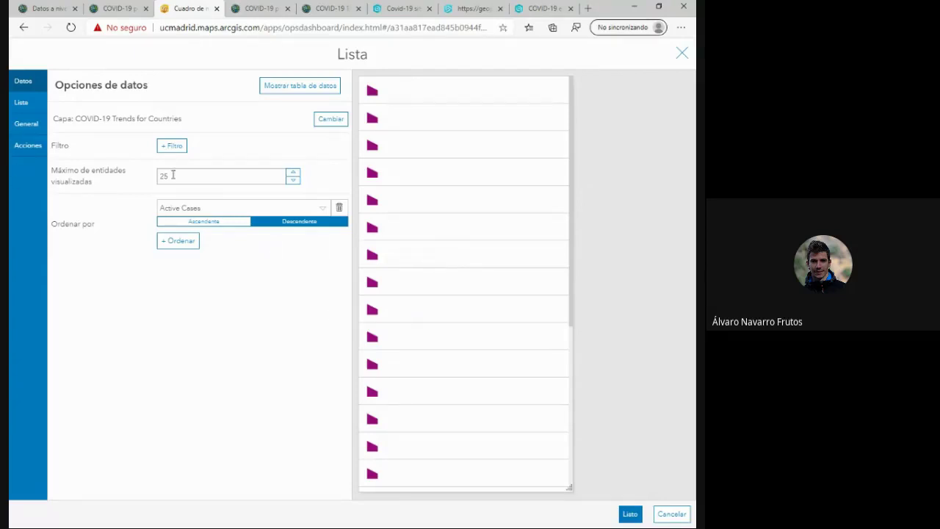
# Add a filter condition on the NAME field with the "no igual" operator.
pyautogui.click(169, 151)
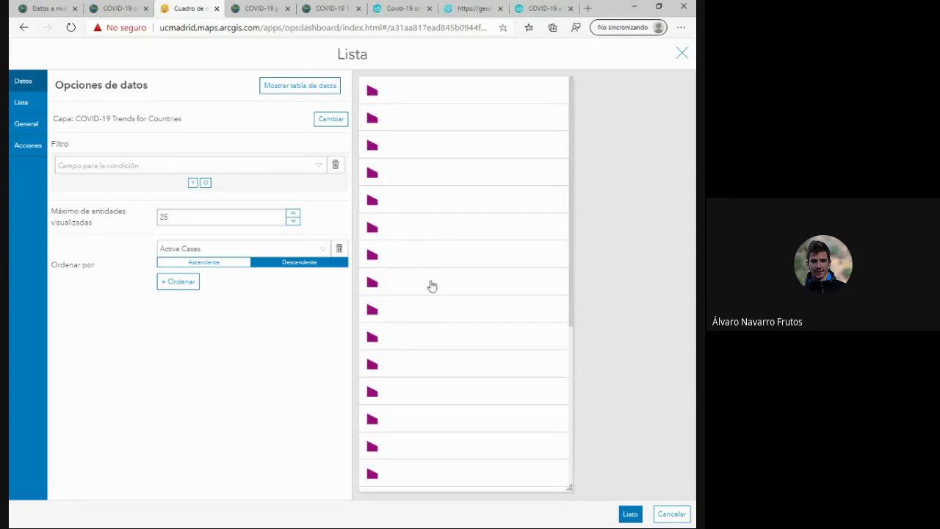
pyautogui.click(319, 167)
pyautogui.click(302, 151)
pyautogui.click(207, 183)
pyautogui.click(280, 166)
pyautogui.click(73, 234)
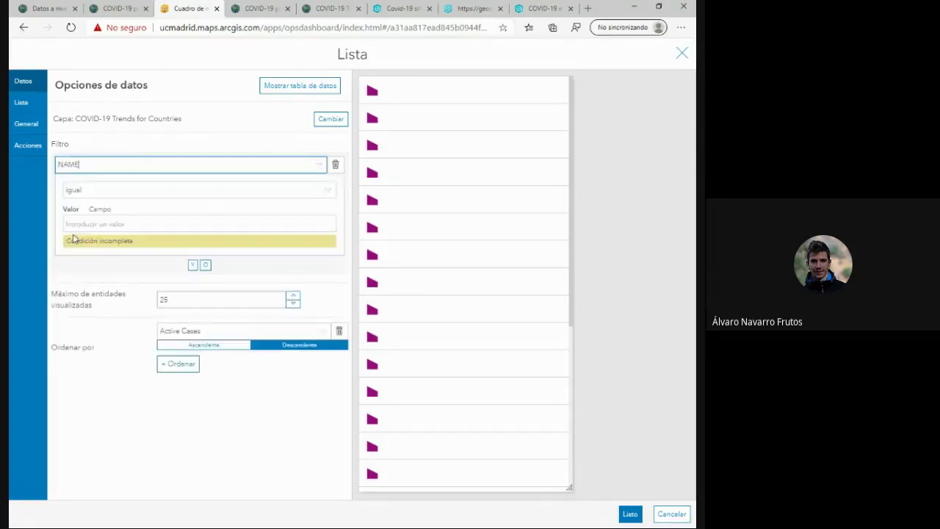
pyautogui.click(111, 194)
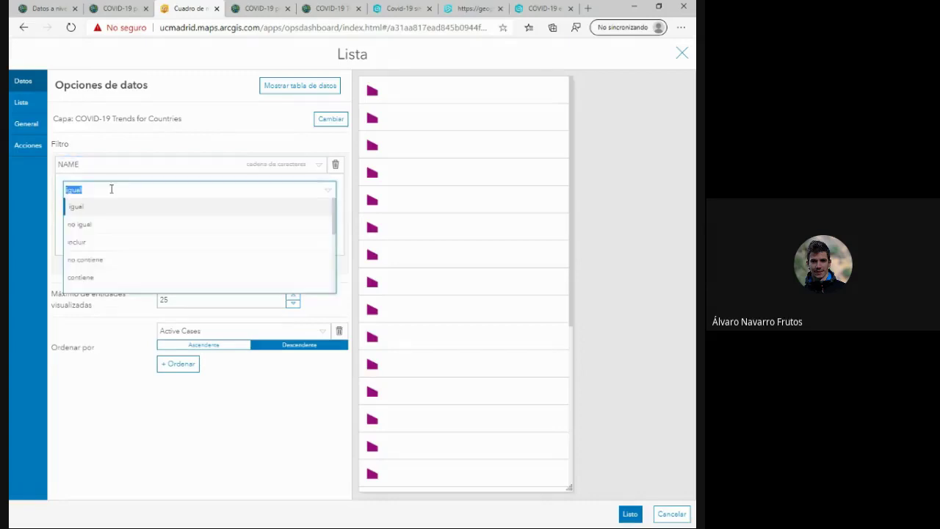
pyautogui.click(100, 227)
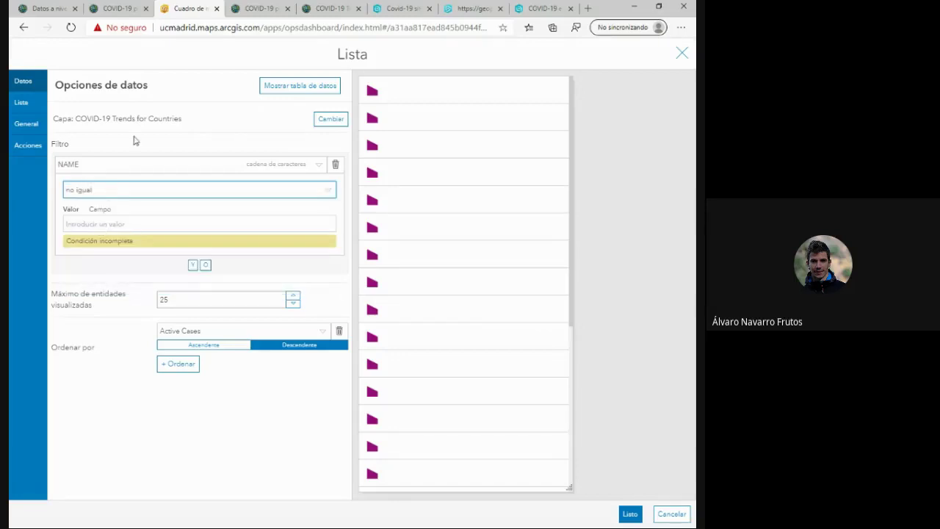
# Review the available filter operators, try excluding Andorra with "no igual", and remove the filter.
pyautogui.click(321, 196)
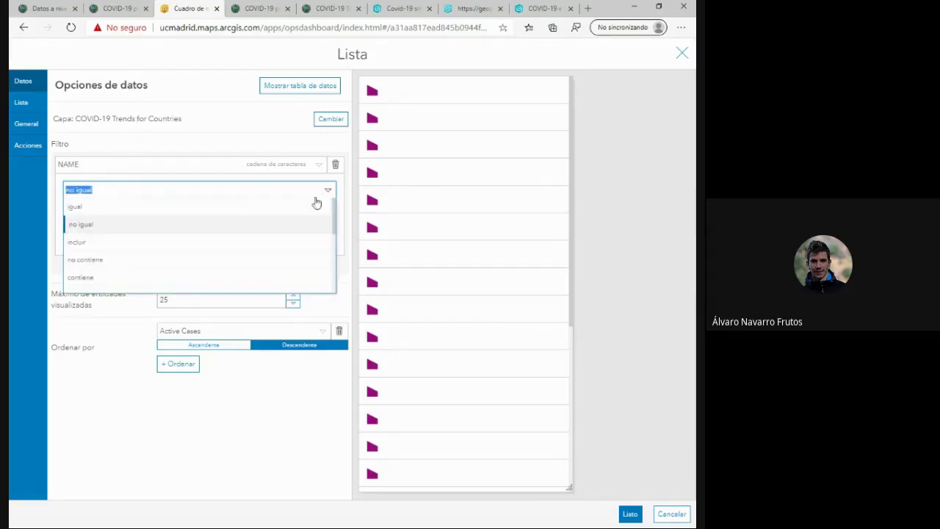
pyautogui.scroll(-2, 205, 254)
pyautogui.scroll(-5, 185, 269)
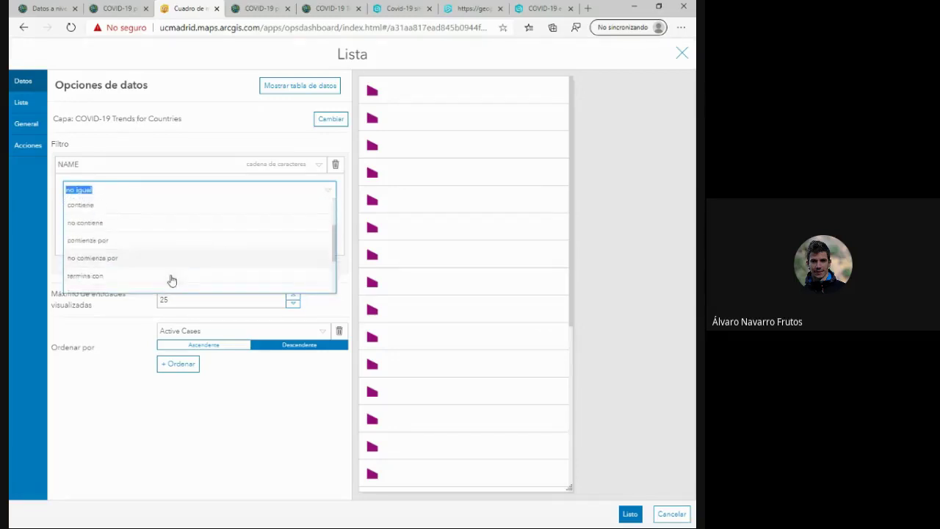
pyautogui.scroll(7, 140, 281)
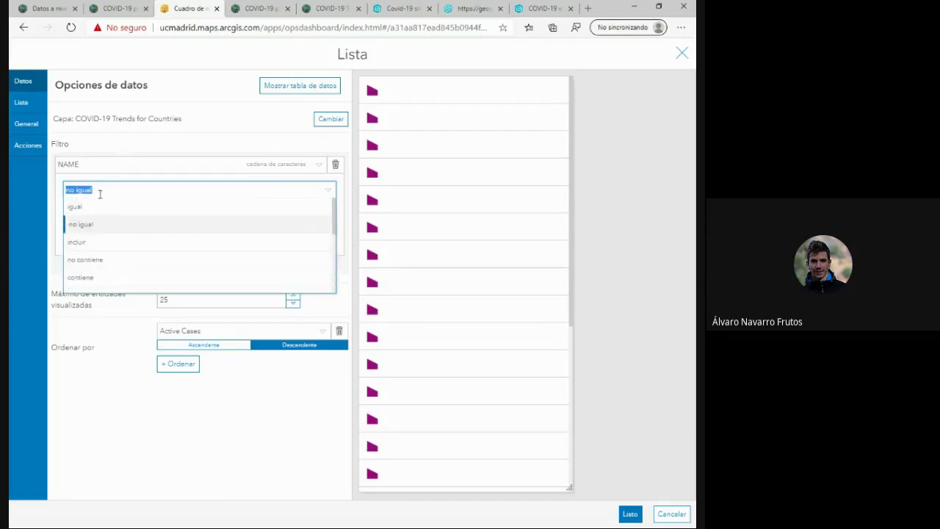
pyautogui.click(89, 224)
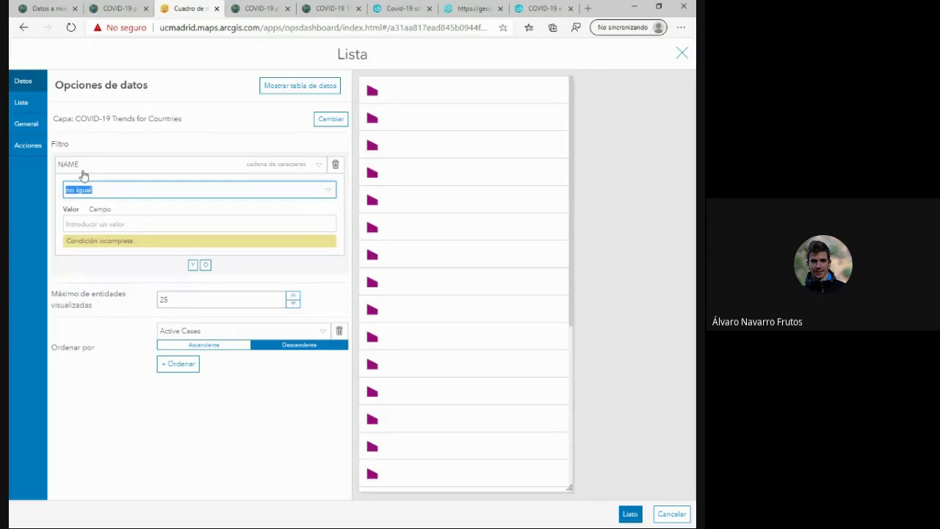
pyautogui.click(125, 231)
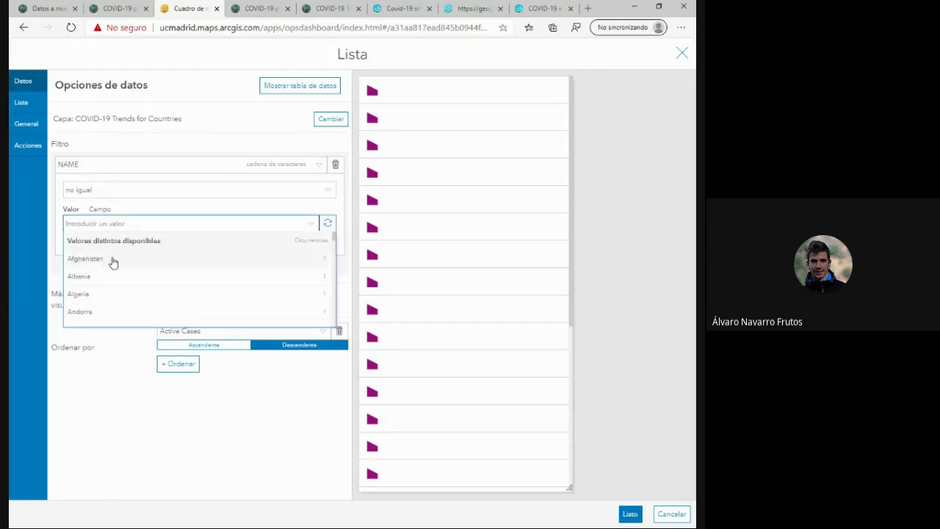
pyautogui.click(95, 316)
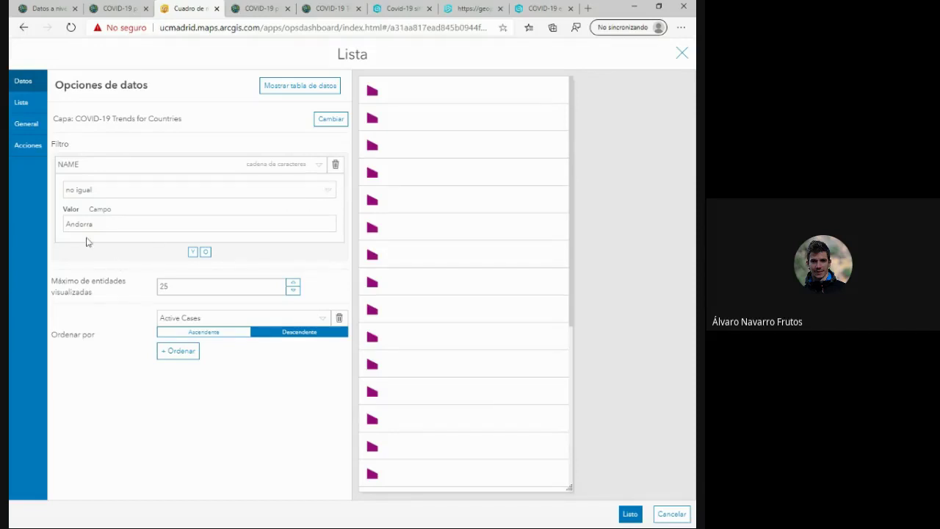
pyautogui.click(335, 164)
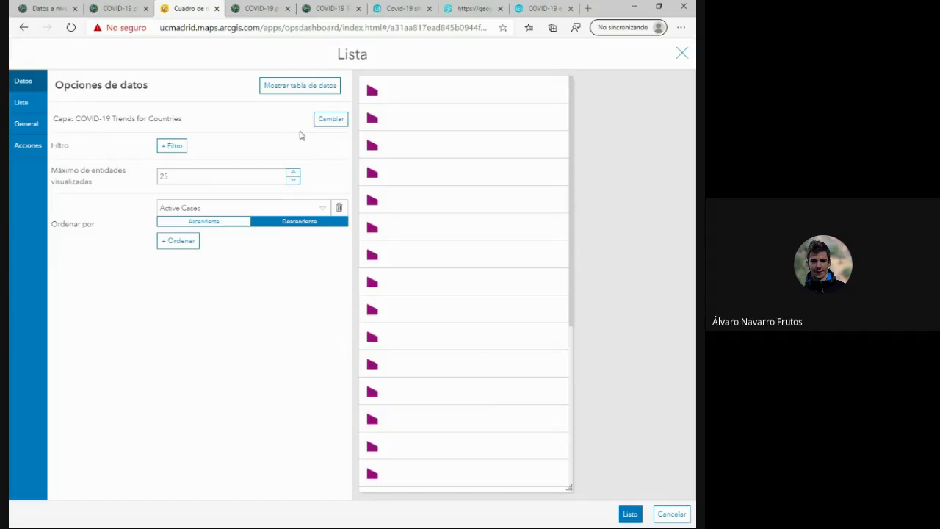
# Set the list's line item text to the active cases and country name fields: {actCases} - {NAME}.
pyautogui.click(29, 101)
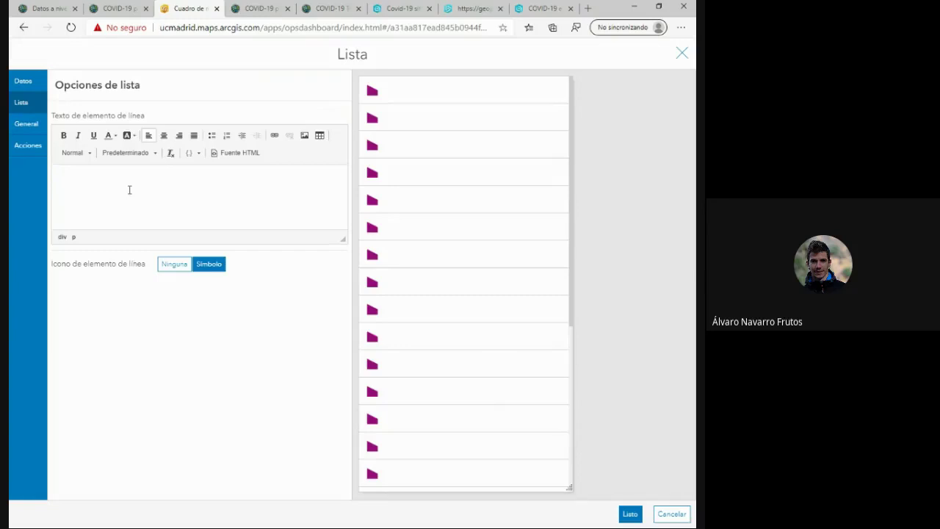
pyautogui.click(198, 155)
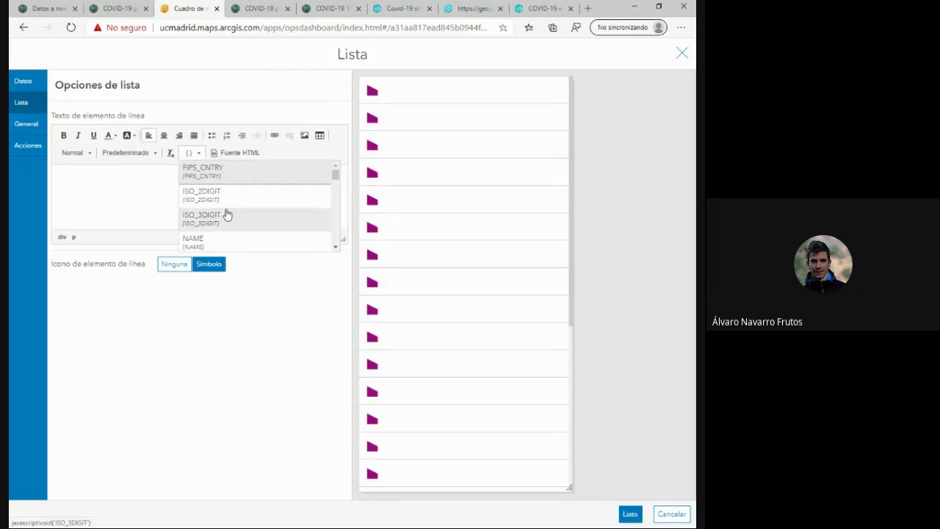
pyautogui.scroll(-2, 221, 209)
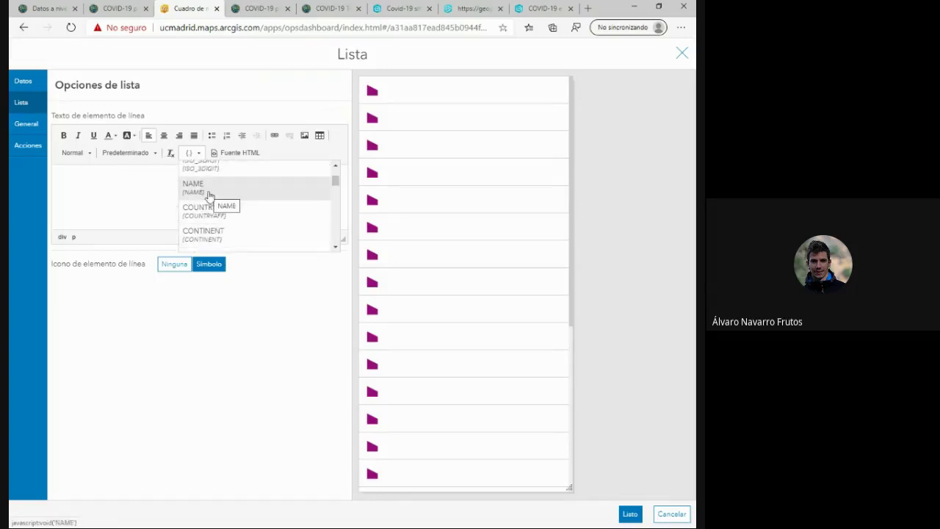
pyautogui.scroll(-3, 235, 218)
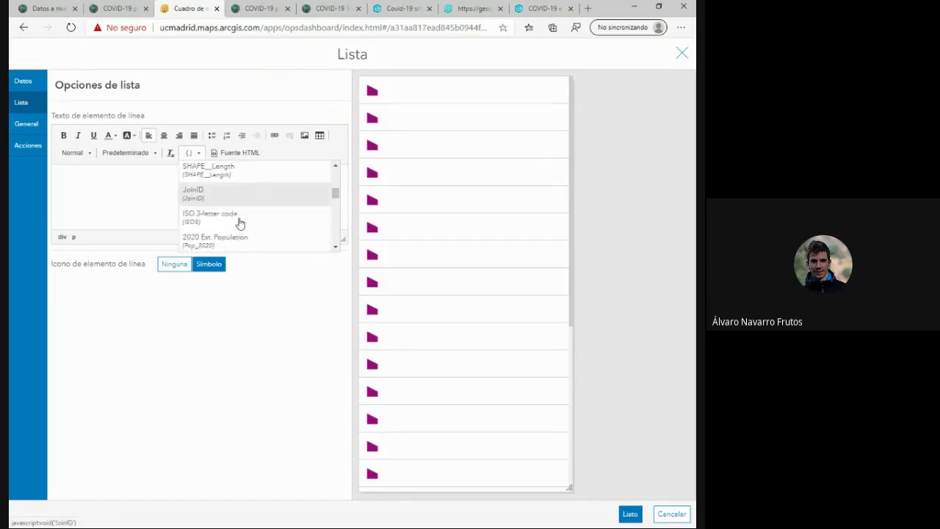
pyautogui.scroll(-4, 241, 222)
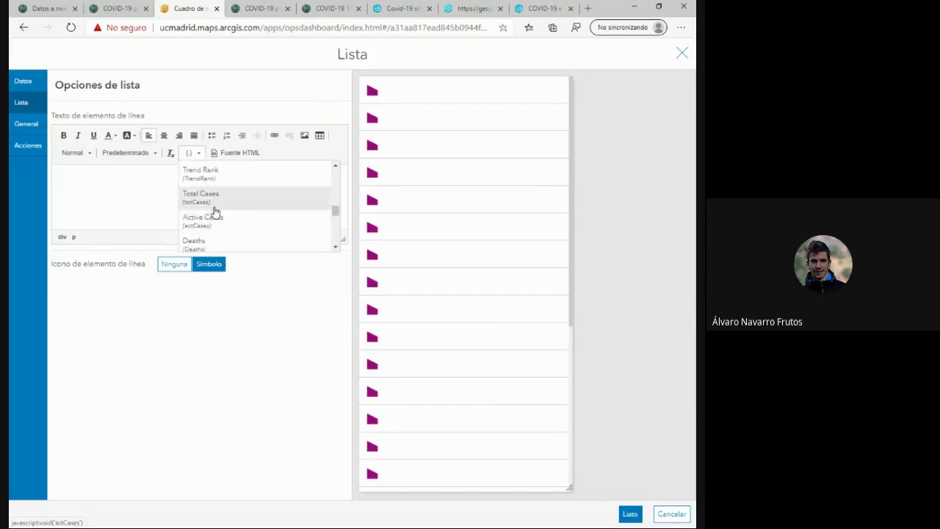
pyautogui.scroll(-1, 214, 212)
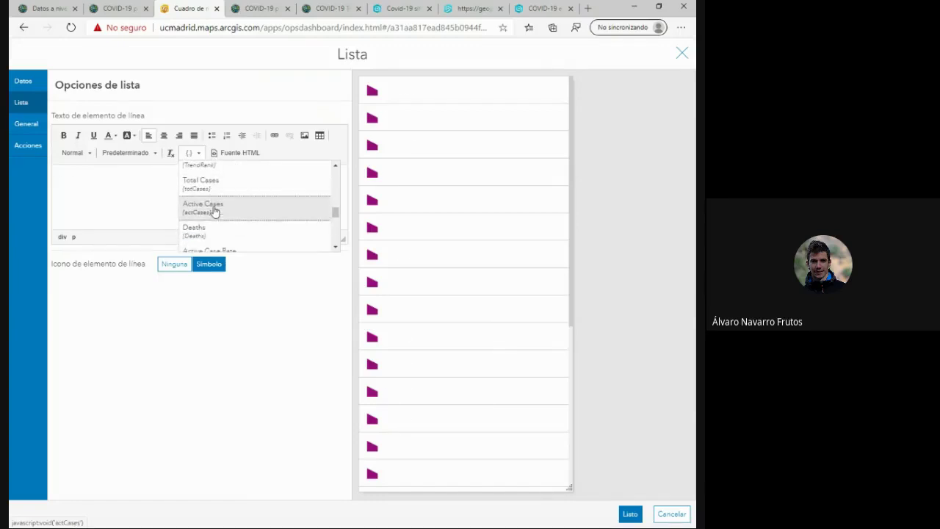
pyautogui.click(214, 212)
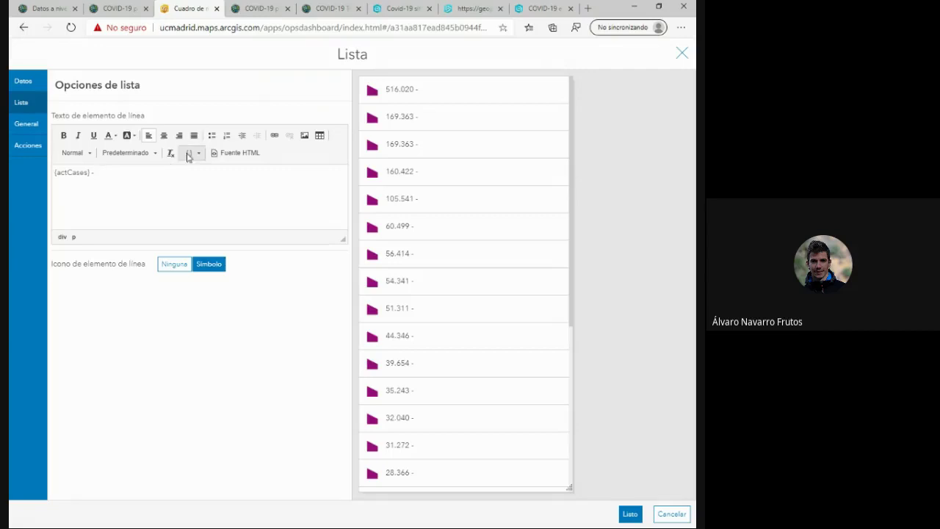
pyautogui.click(191, 154)
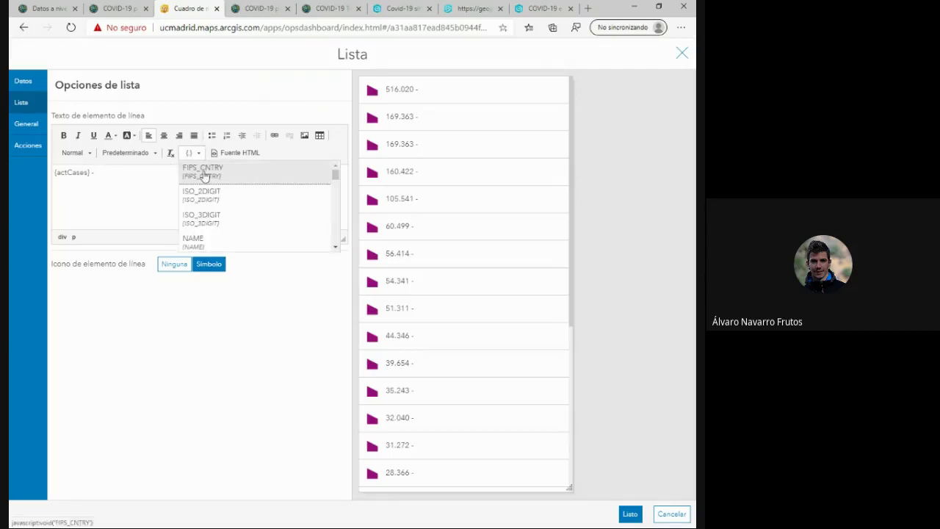
pyautogui.click(212, 227)
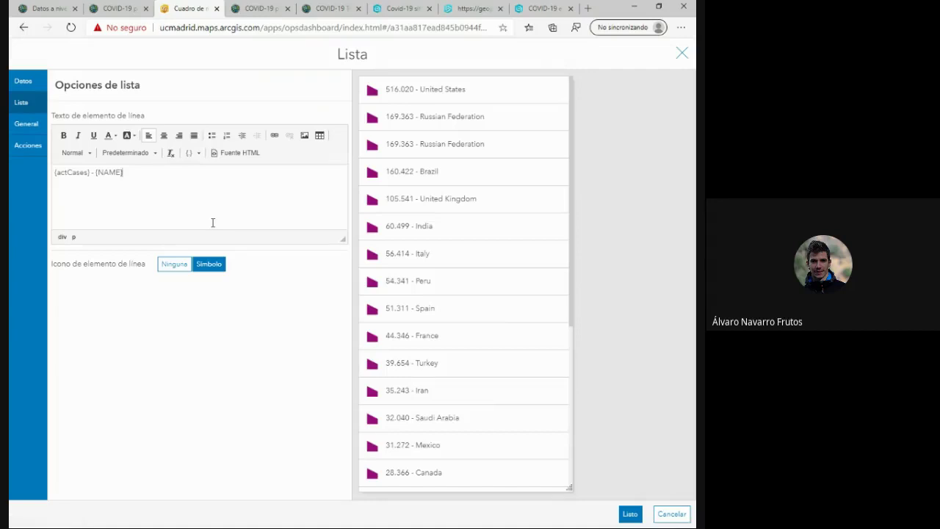
# Make the {actCases} field in the line item text bold and red.
pyautogui.moveTo(86, 172); pyautogui.dragTo(53, 173)
pyautogui.click(90, 174)
pyautogui.click(64, 137)
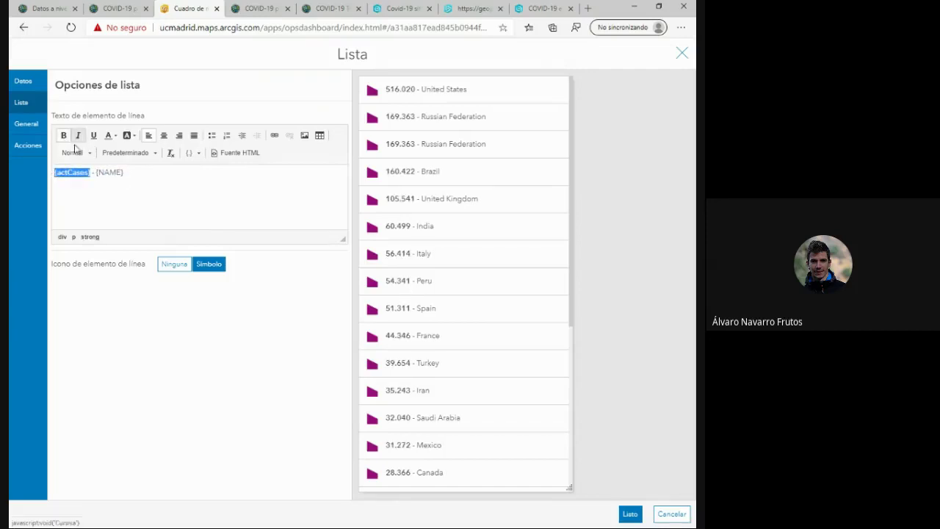
pyautogui.click(129, 137)
pyautogui.click(129, 138)
pyautogui.moveTo(90, 173); pyautogui.dragTo(86, 173)
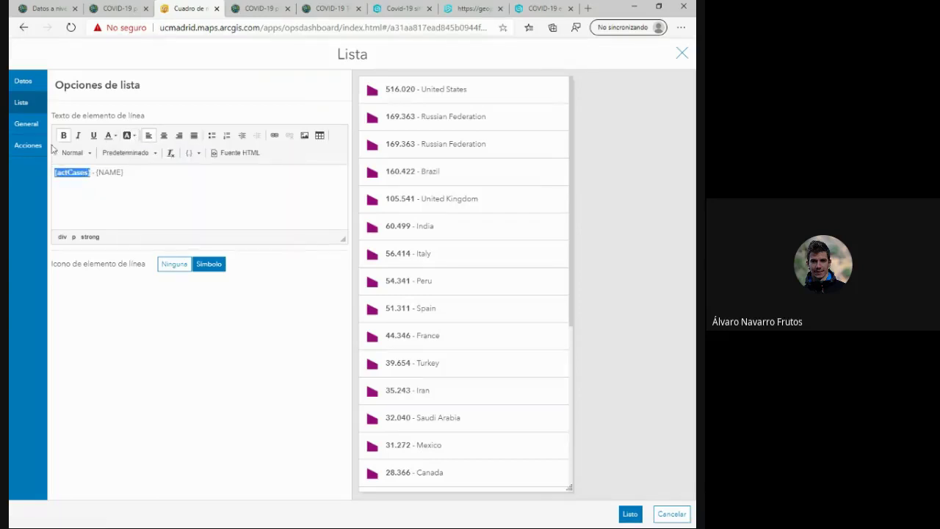
pyautogui.click(132, 139)
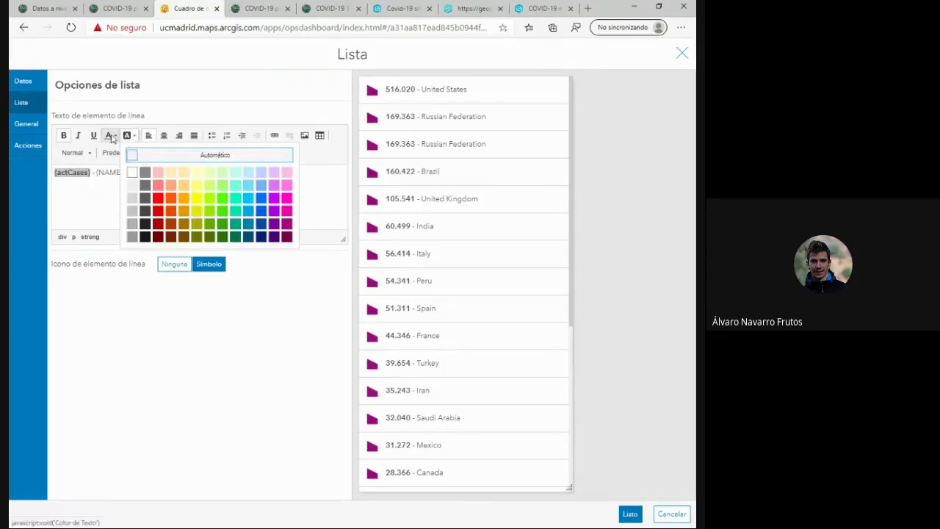
pyautogui.click(110, 135)
pyautogui.click(139, 204)
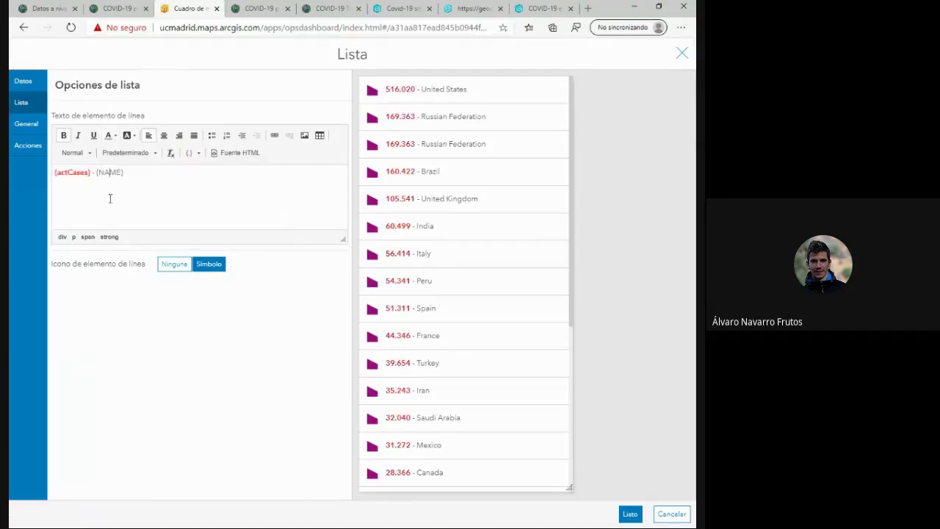
# Make the {NAME} field in the line item text bold.
pyautogui.moveTo(123, 172); pyautogui.dragTo(97, 172)
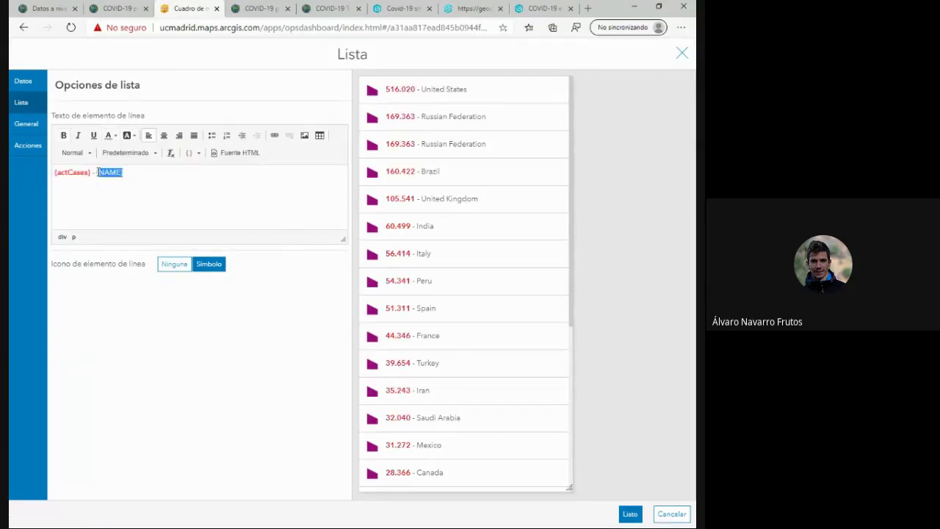
pyautogui.click(128, 186)
pyautogui.moveTo(124, 173); pyautogui.dragTo(95, 174)
pyautogui.click(108, 194)
pyautogui.moveTo(124, 173); pyautogui.dragTo(95, 172)
pyautogui.click(63, 136)
pyautogui.click(110, 193)
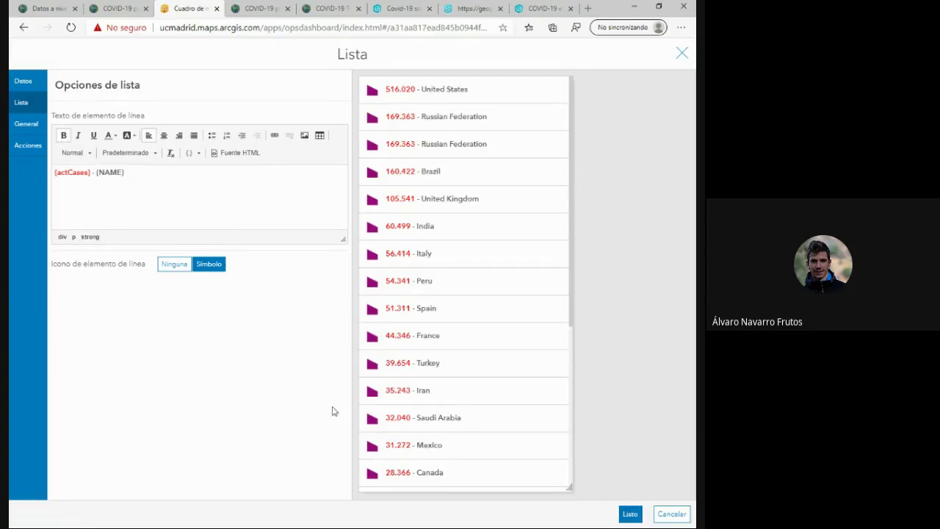
pyautogui.click(174, 265)
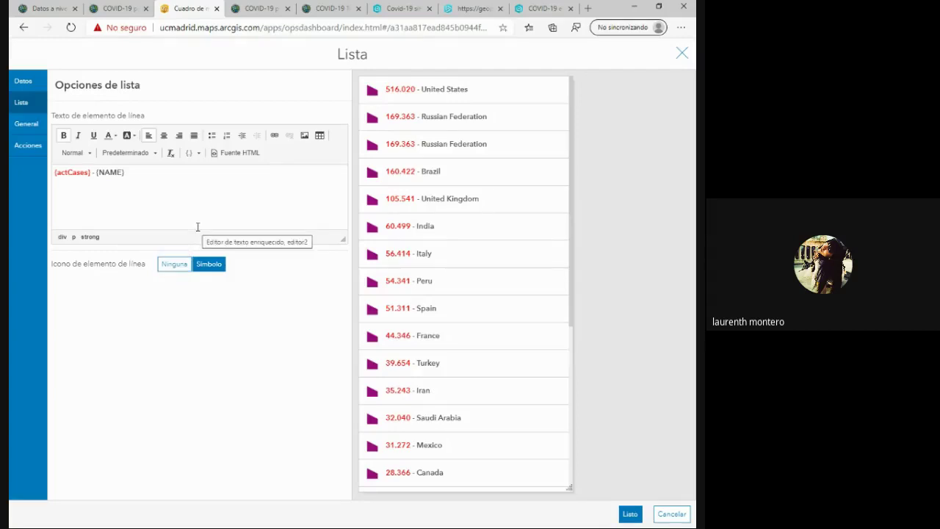
# Try the line item icon option Ninguna, restore Símbolo, and add the configured list to the dashboard.
pyautogui.click(184, 266)
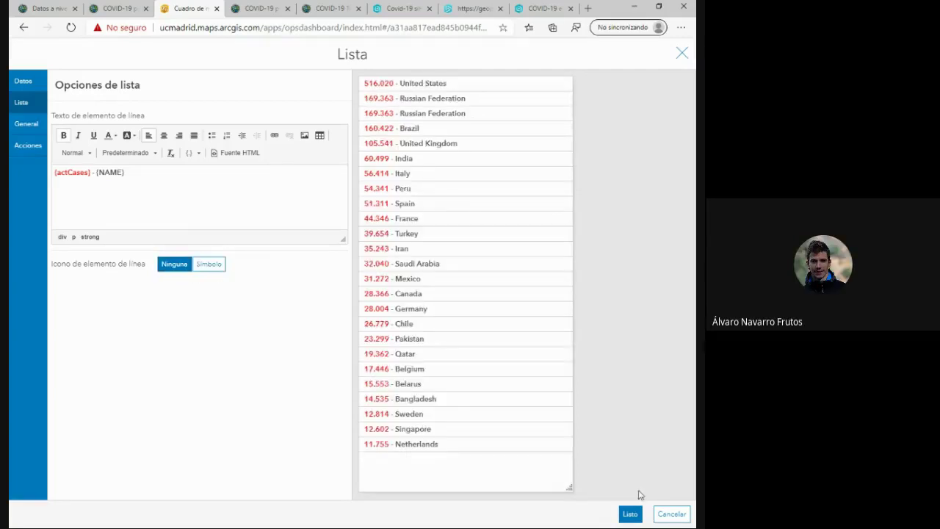
pyautogui.click(209, 264)
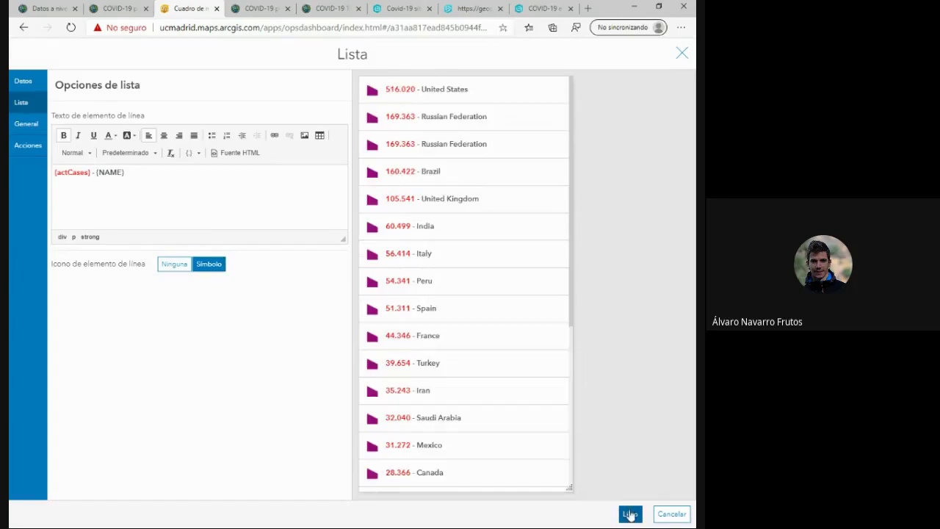
pyautogui.click(629, 513)
# Reopen the country list's configuration and bring up its line item text in the list options.
pyautogui.moveTo(25, 78)
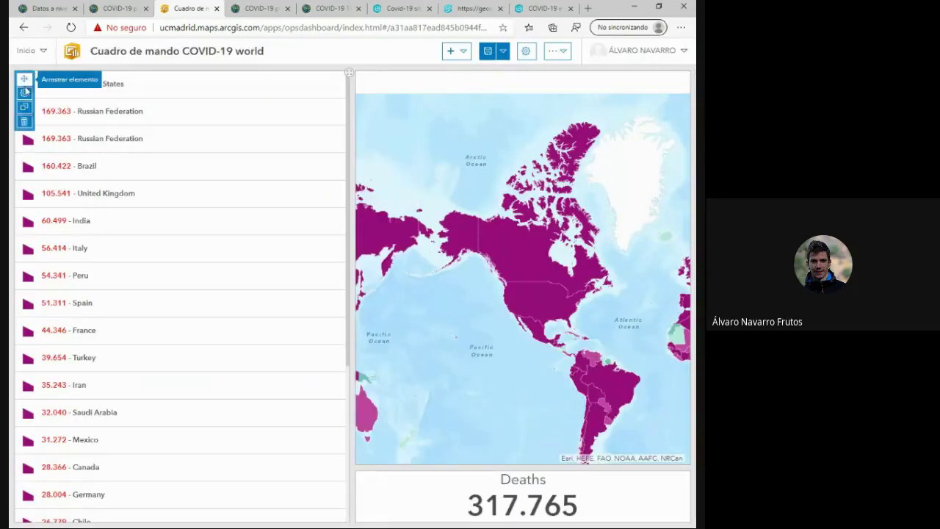
pyautogui.click(24, 94)
pyautogui.click(22, 102)
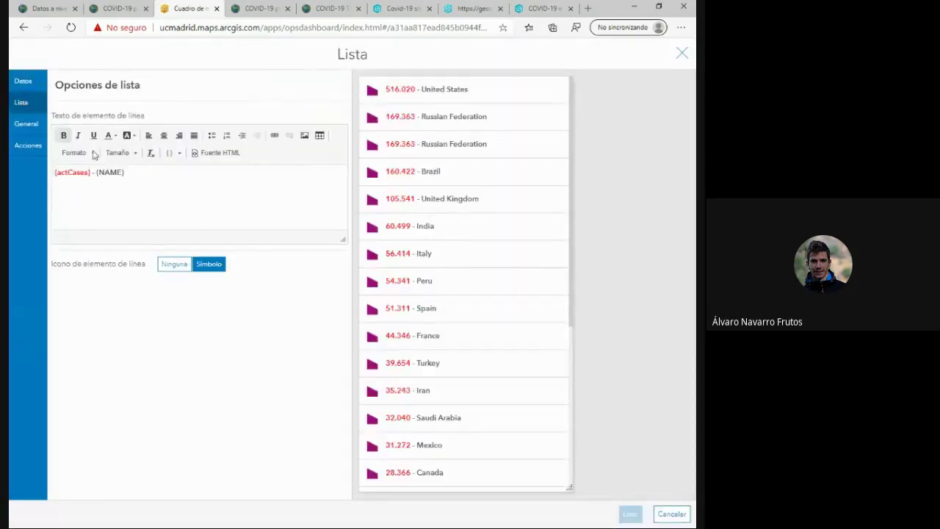
pyautogui.tripleClick(116, 180)
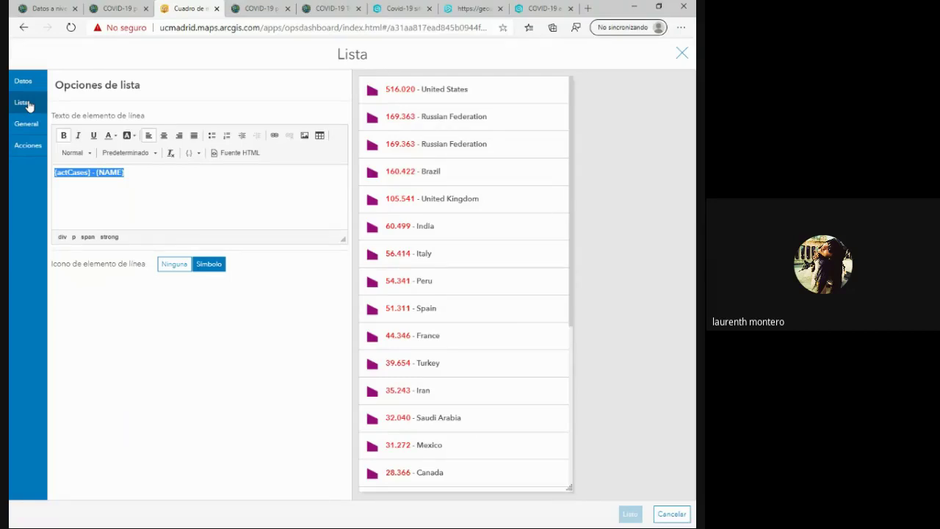
pyautogui.click(132, 192)
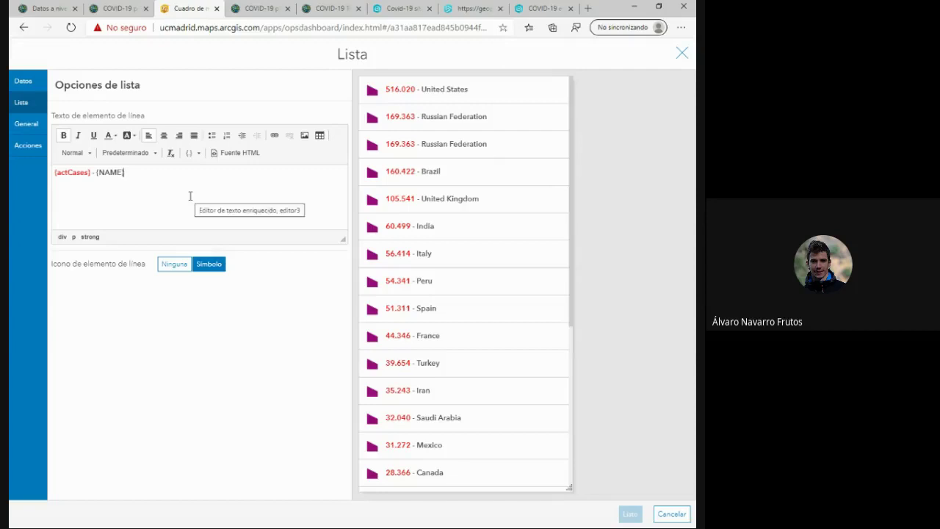
# Examine the HTML source of the line item text and return to the rich text view.
pyautogui.click(241, 155)
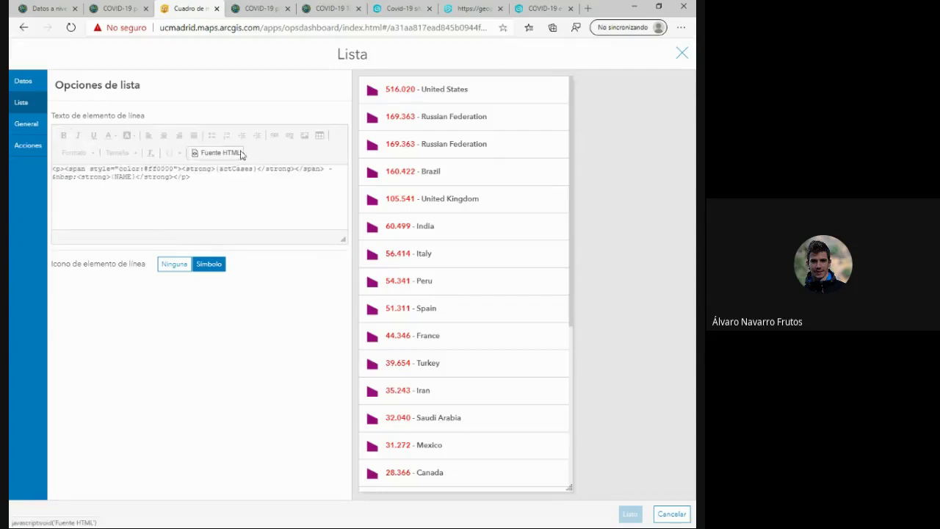
pyautogui.click(242, 155)
pyautogui.click(242, 155)
pyautogui.click(243, 155)
pyautogui.click(242, 155)
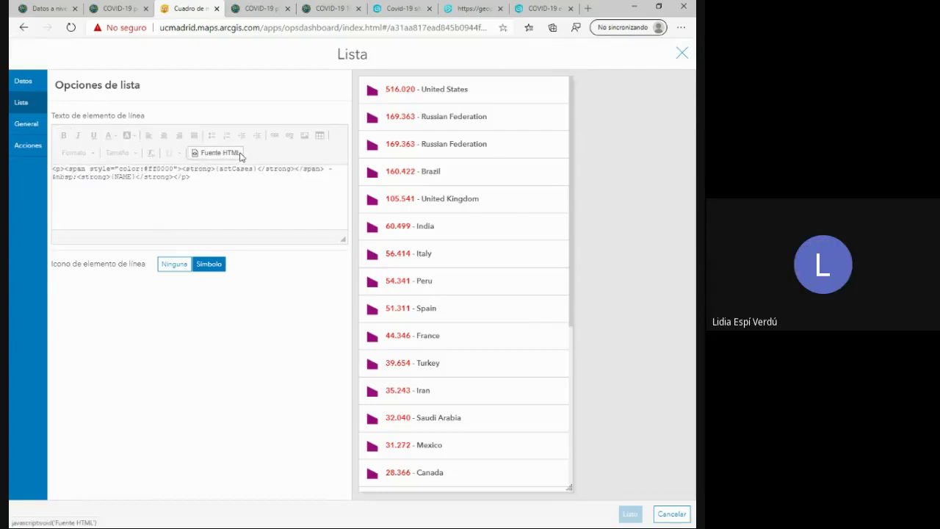
pyautogui.click(242, 154)
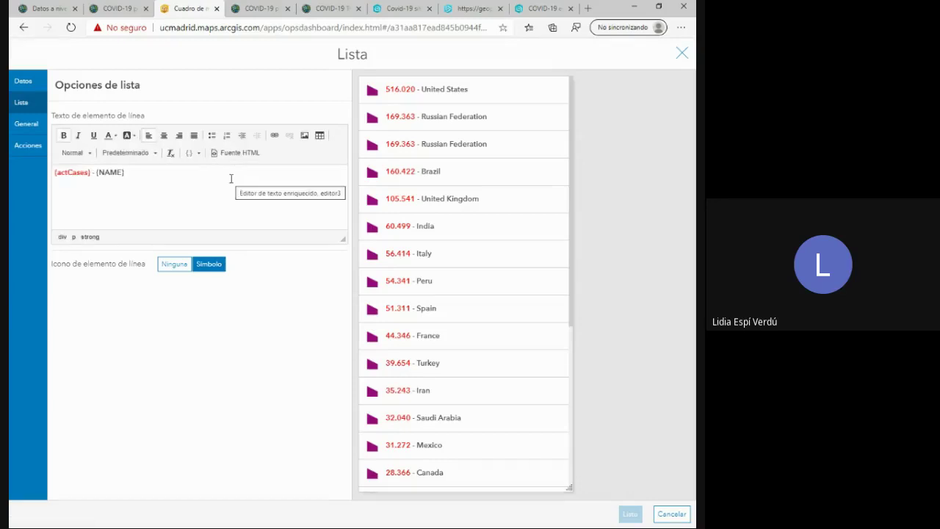
# Review the list's data options, in particular its source layer COVID-19 Trends for Countries.
pyautogui.click(23, 82)
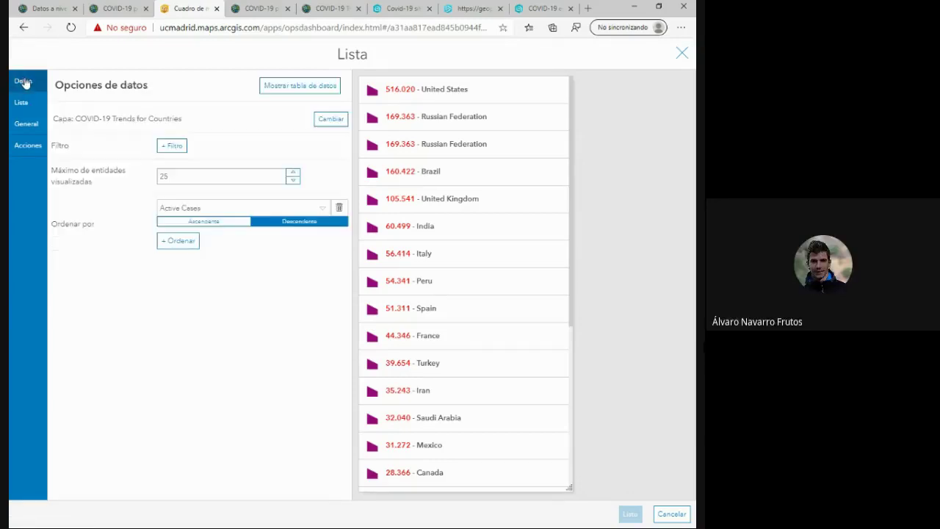
pyautogui.moveTo(53, 120); pyautogui.dragTo(74, 119)
pyautogui.click(179, 118)
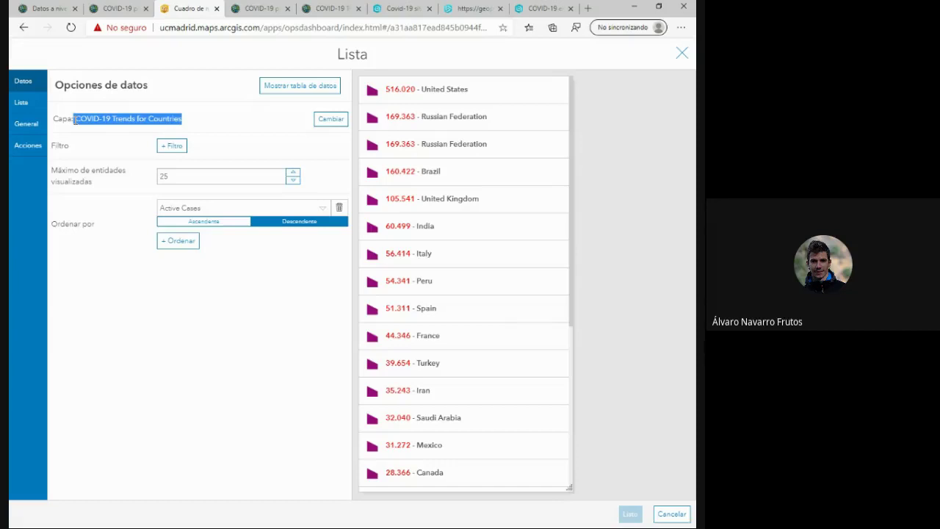
pyautogui.click(74, 119)
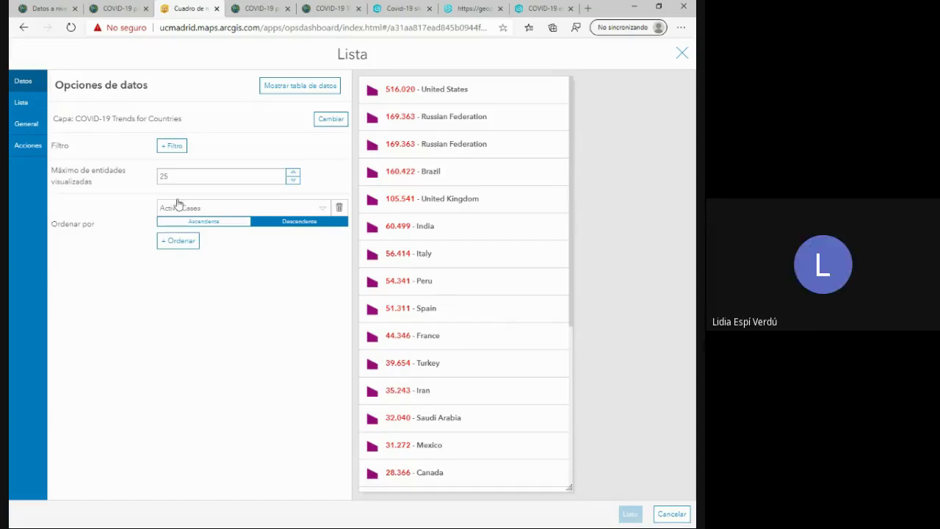
# Review the {actCases} and {NAME} fields in the line item text, the insertable fields, and the list preview.
pyautogui.click(22, 102)
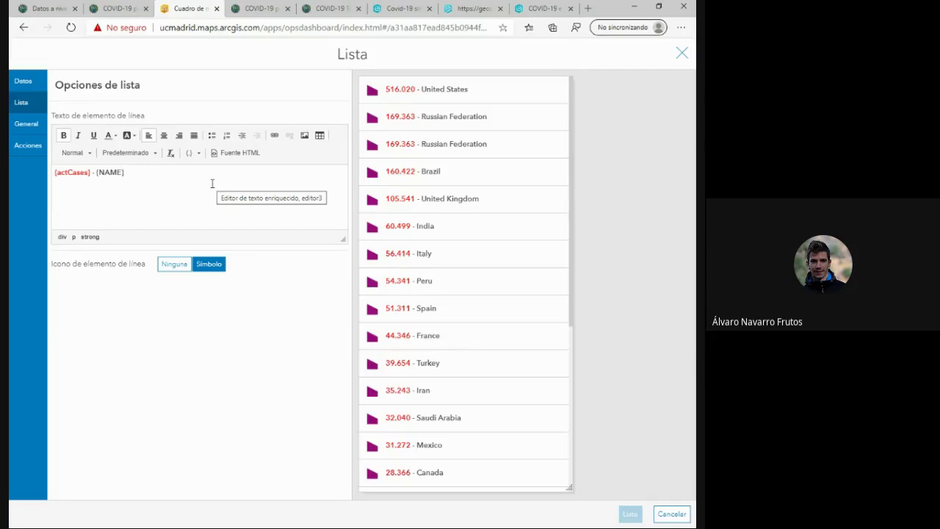
pyautogui.moveTo(95, 175); pyautogui.dragTo(59, 176)
pyautogui.click(92, 174)
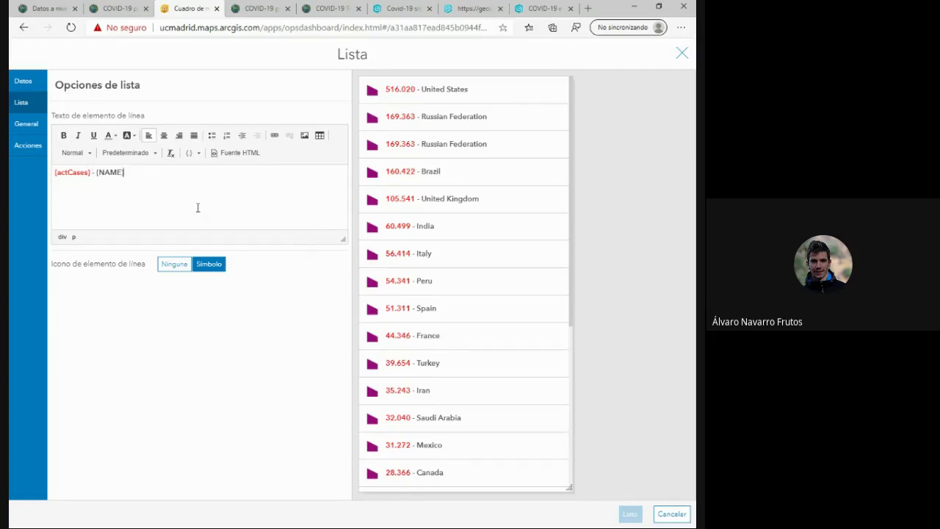
pyautogui.hotkey('ctrl', 'a')
pyautogui.click(115, 172)
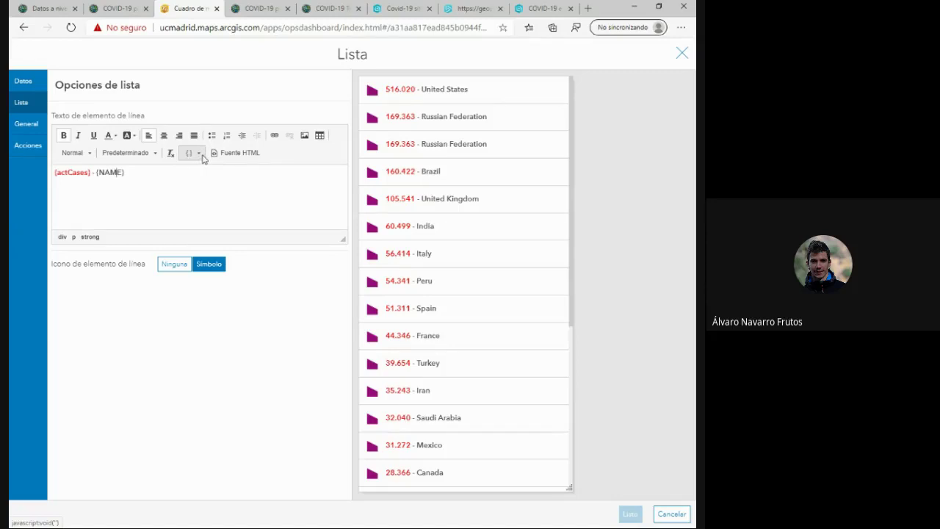
pyautogui.click(199, 154)
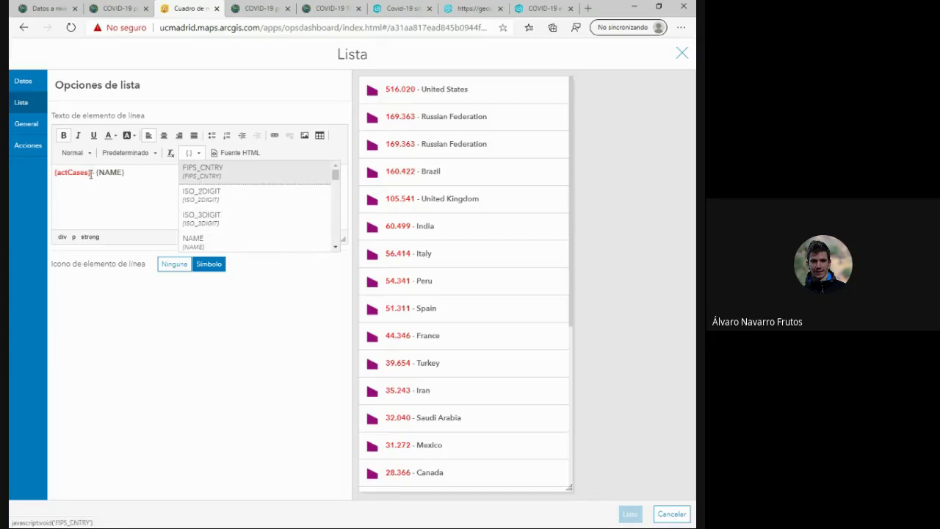
pyautogui.moveTo(90, 174); pyautogui.dragTo(96, 172)
pyautogui.click(127, 173)
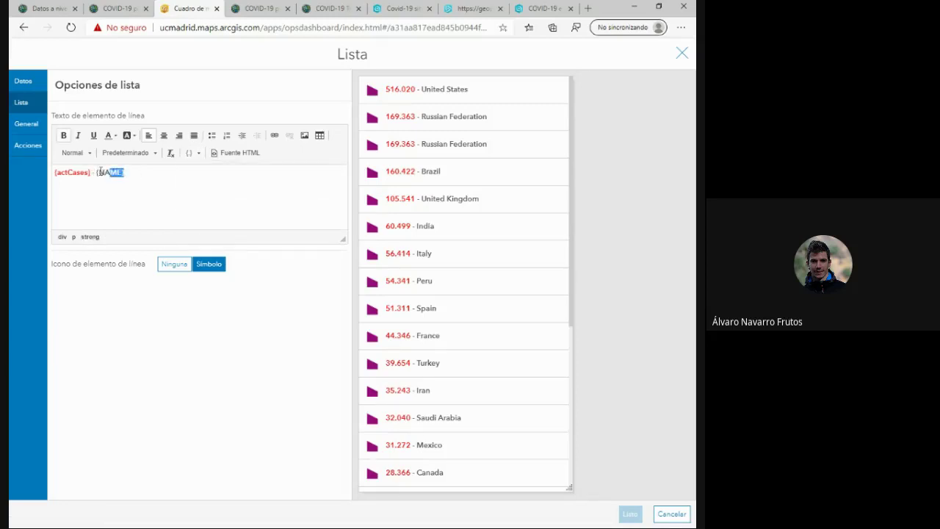
pyautogui.click(159, 181)
pyautogui.scroll(-4, 380, 367)
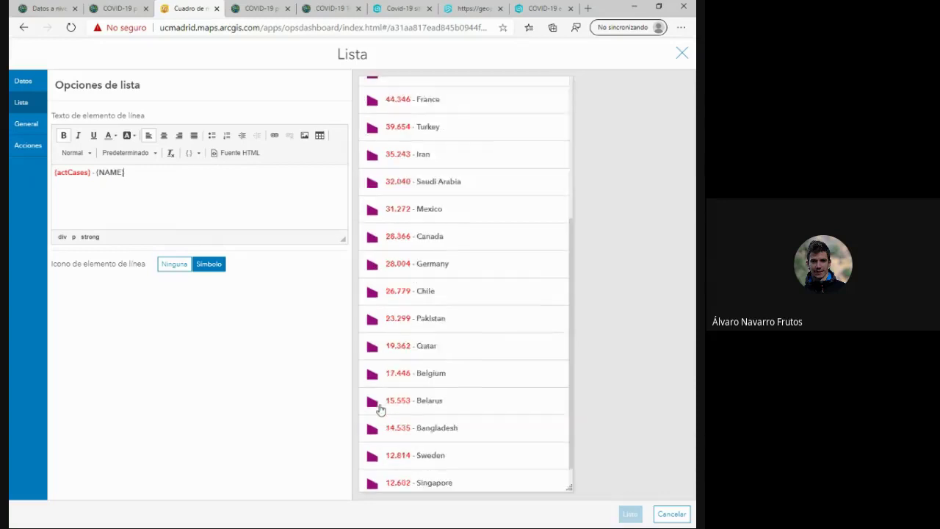
pyautogui.scroll(4, 396, 387)
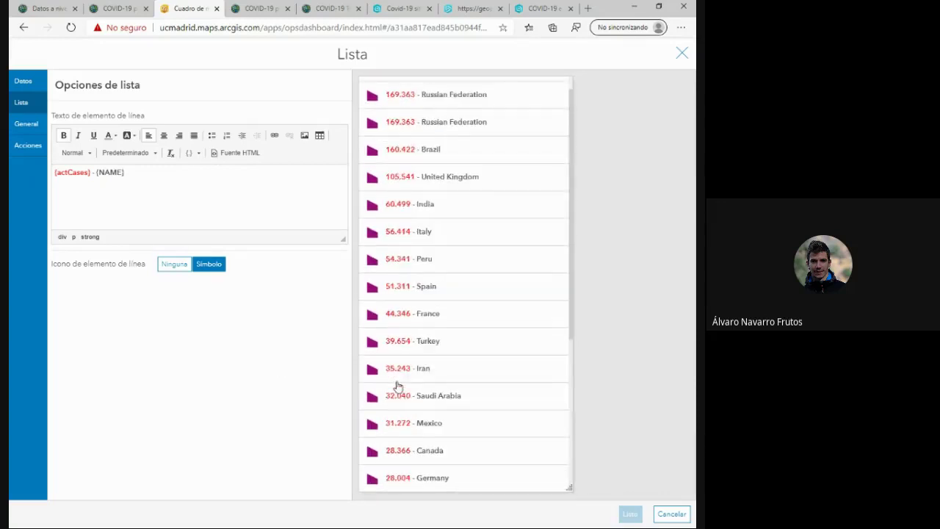
# Set the list's line item icon to Ninguna.
pyautogui.moveTo(56, 264); pyautogui.dragTo(130, 265)
pyautogui.click(130, 266)
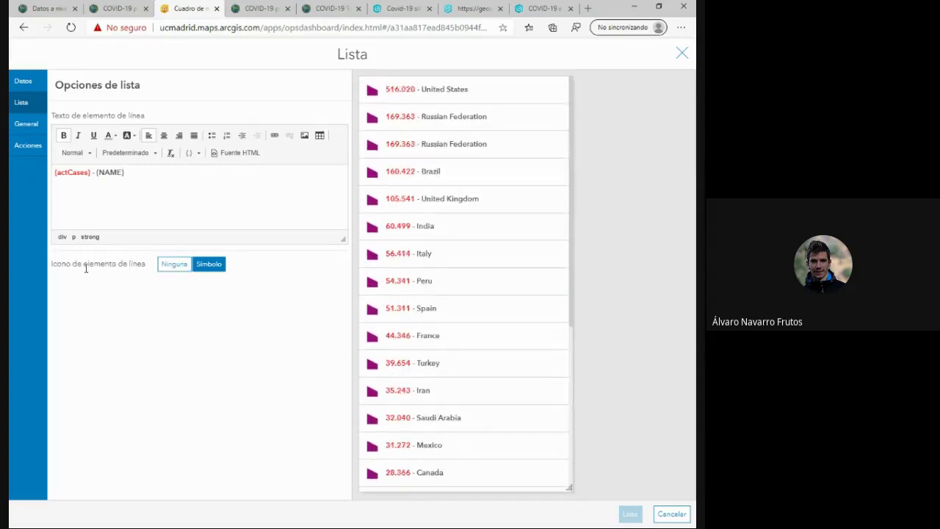
pyautogui.click(165, 272)
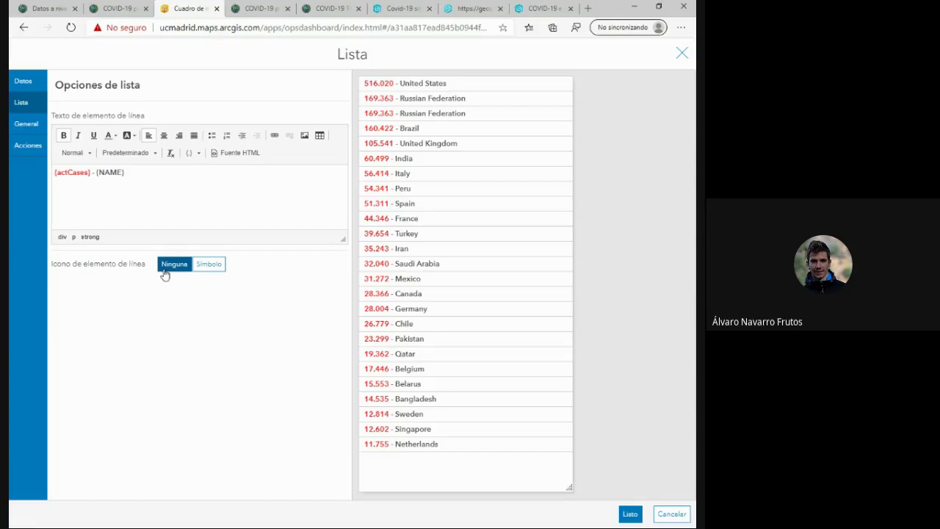
# Try sorting the list by Deaths and return the sort field to Active Cases.
pyautogui.click(32, 89)
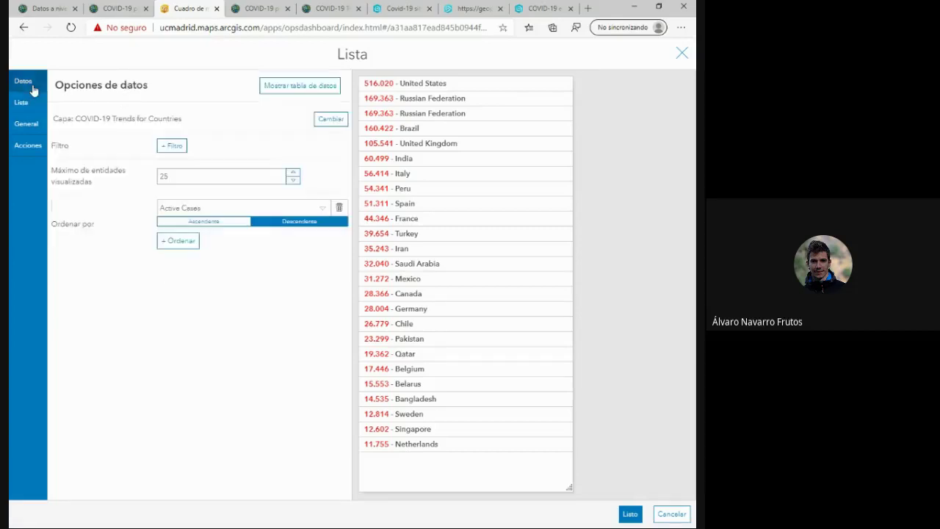
pyautogui.click(326, 212)
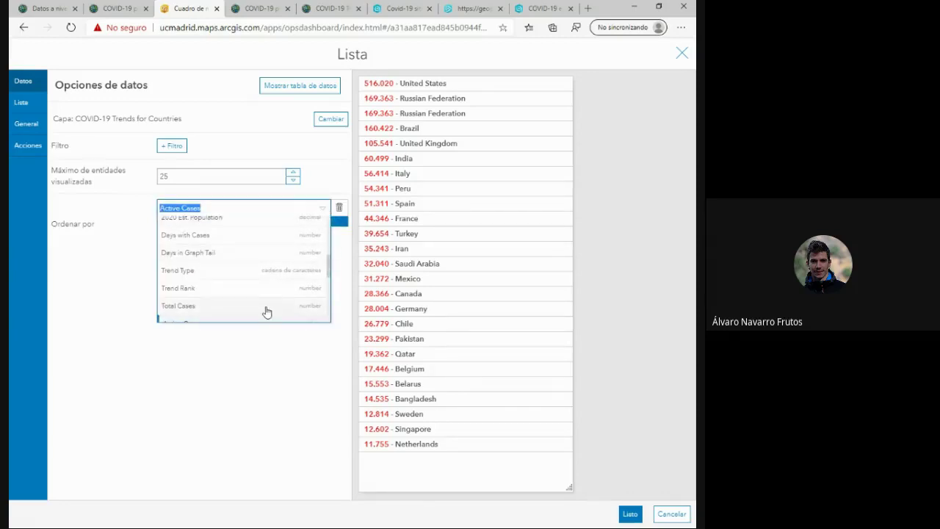
pyautogui.scroll(-3, 311, 307)
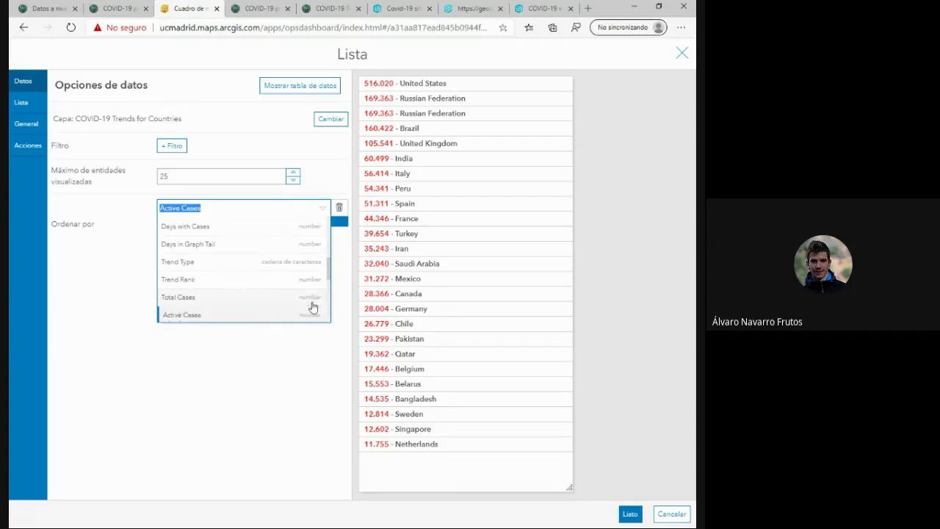
pyautogui.click(195, 311)
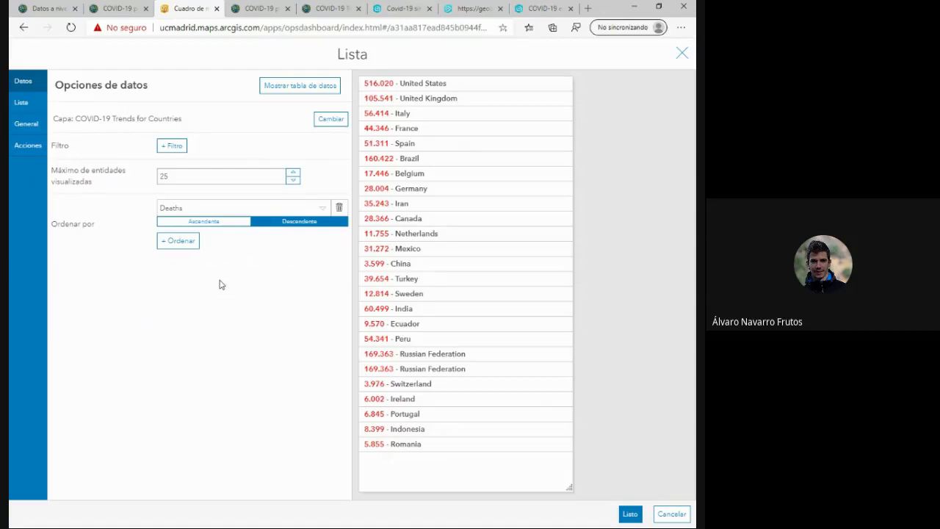
pyautogui.click(235, 209)
pyautogui.scroll(-5, 196, 292)
pyautogui.click(191, 306)
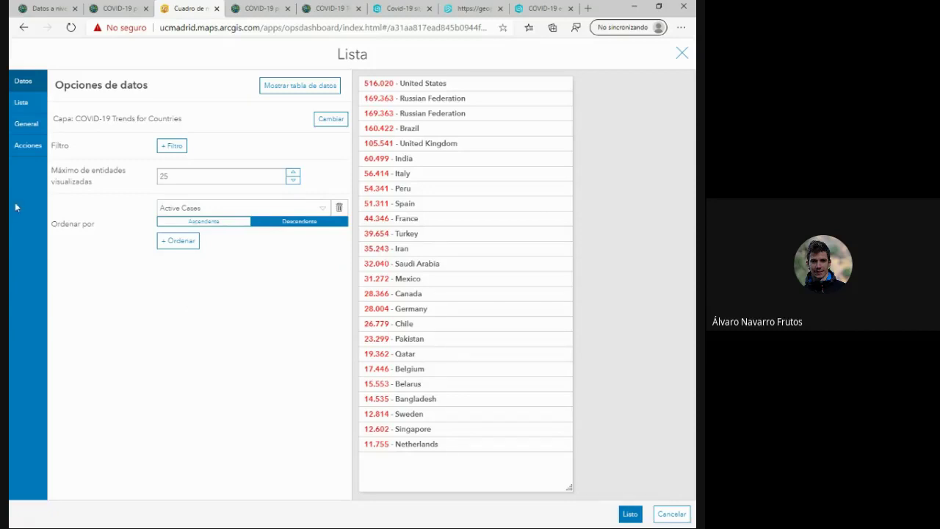
# Recheck the bold formatting of the {NAME} field in the line item text and apply the list configuration to the dashboard.
pyautogui.click(22, 103)
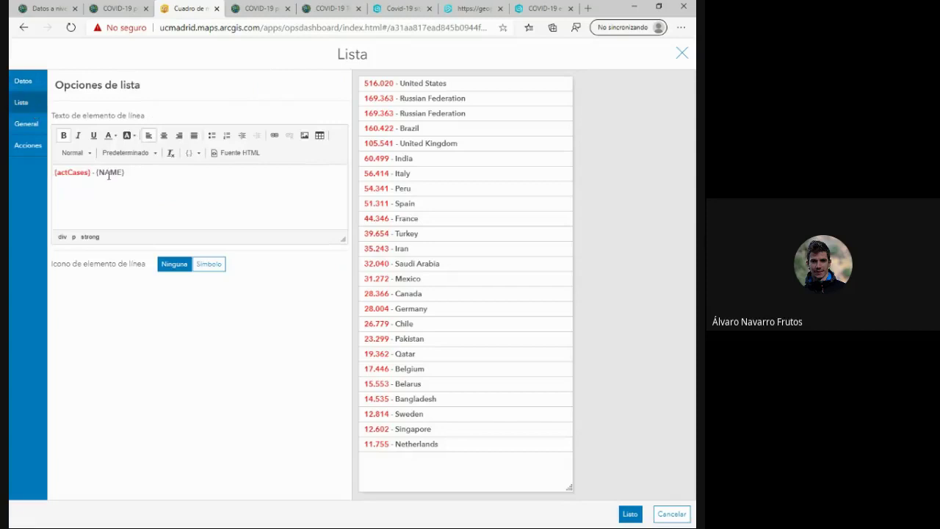
pyautogui.moveTo(126, 172); pyautogui.dragTo(95, 172)
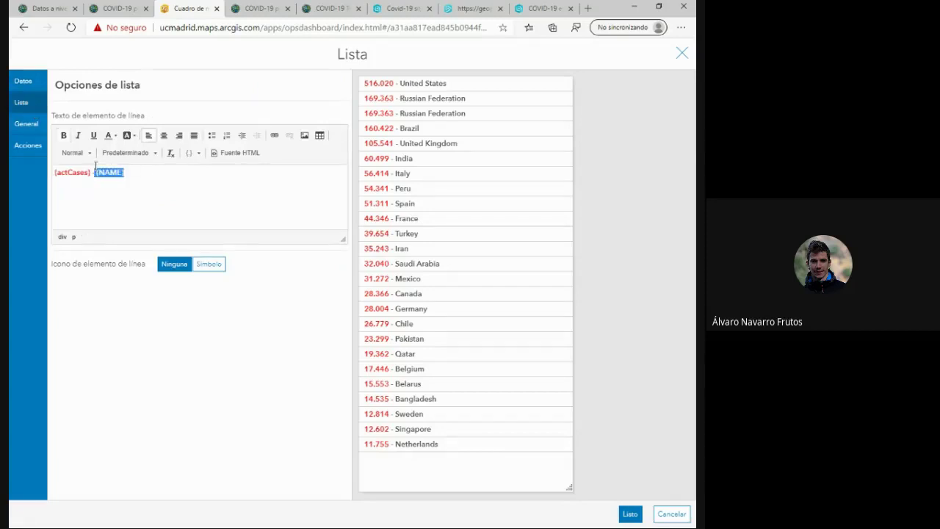
pyautogui.click(64, 135)
pyautogui.click(84, 193)
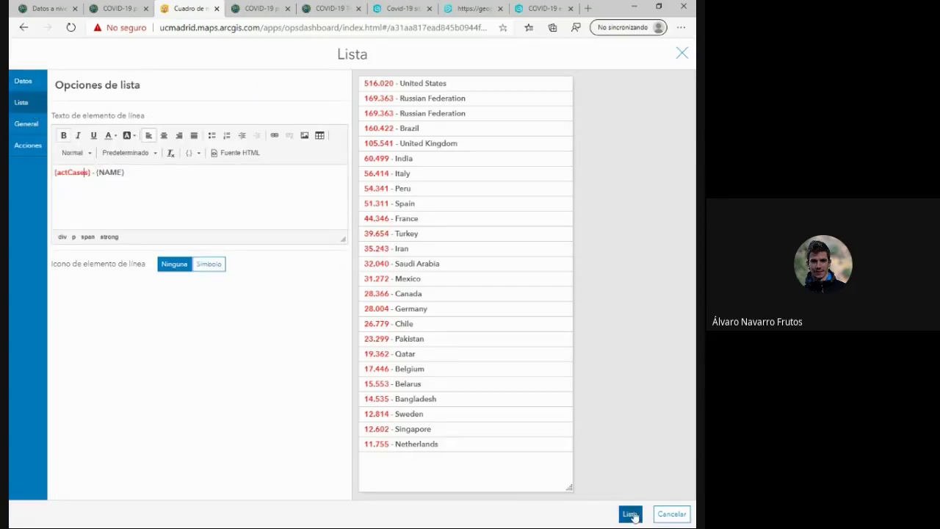
pyautogui.click(630, 514)
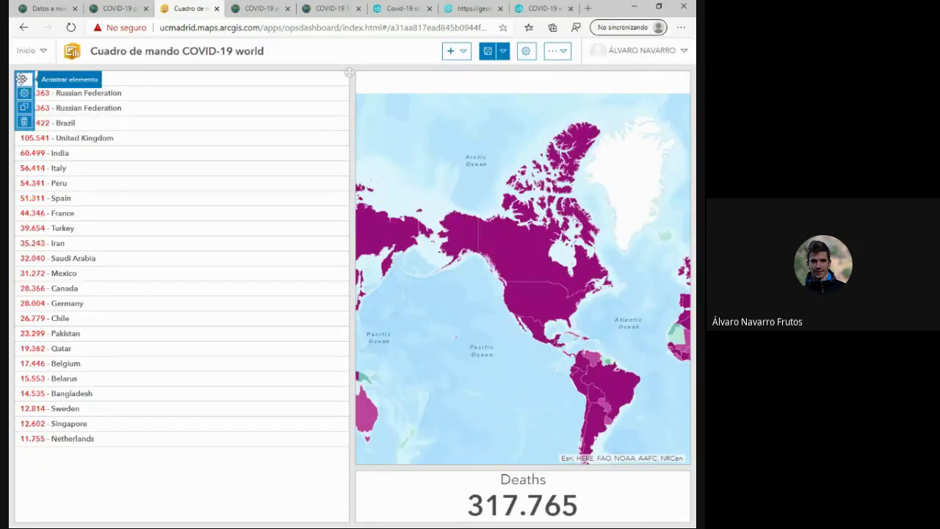
# Try to reposition the country list within the dashboard layout.
pyautogui.moveTo(26, 74); pyautogui.dragTo(153, 276)
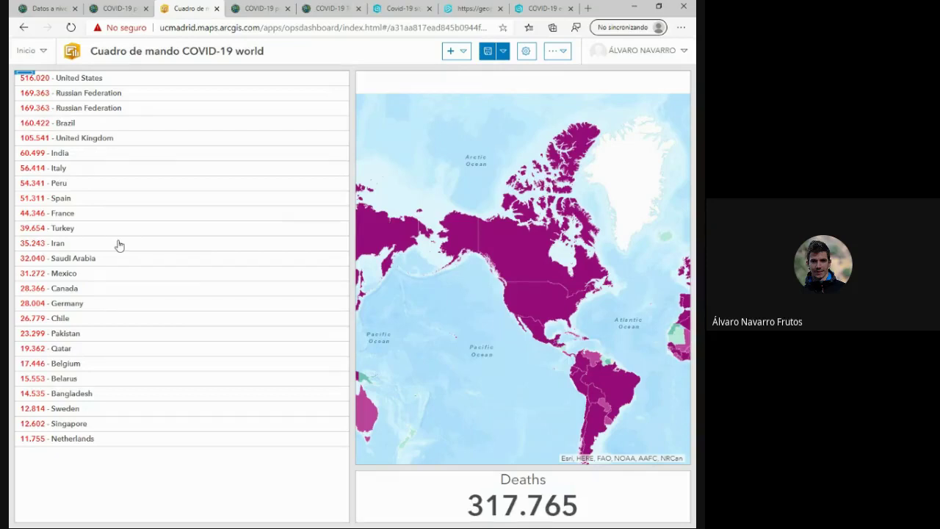